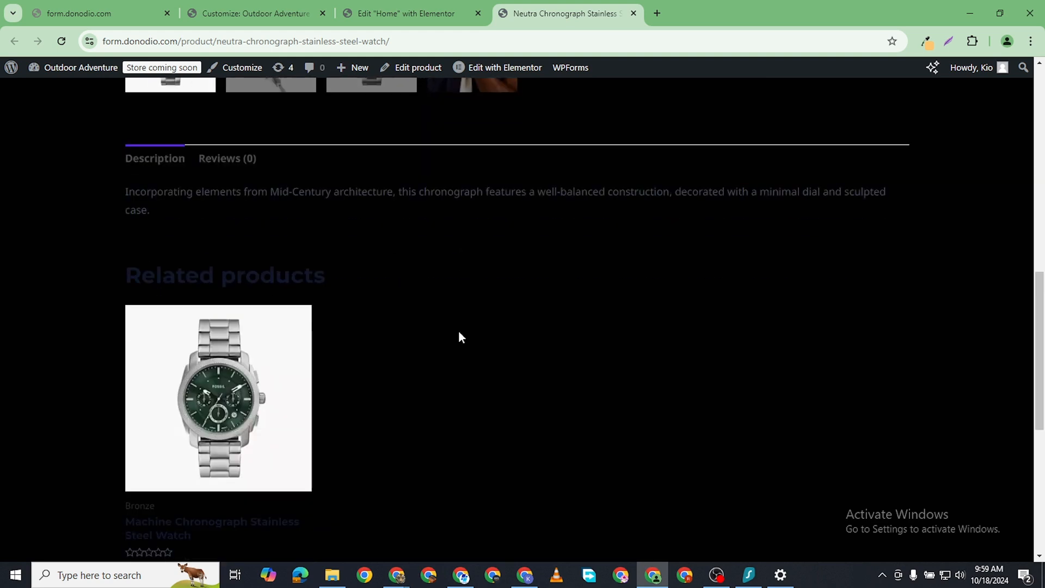
- Look over the default Neutra Chronograph watch product page, including its image, thumbnails, description and related products
{"action": "scroll", "coordinate": [460, 332], "scroll_direction": "up", "scroll_amount": 5}
{"action": "scroll", "coordinate": [518, 319], "scroll_direction": "up", "scroll_amount": 4}
{"action": "scroll", "coordinate": [518, 320], "scroll_direction": "up", "scroll_amount": 4}
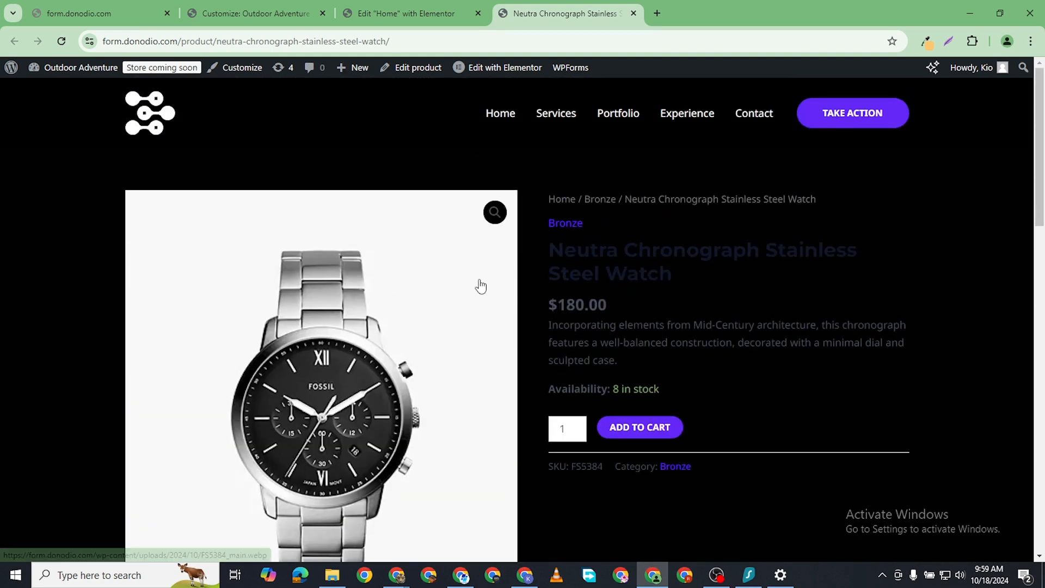
{"action": "scroll", "coordinate": [482, 297], "scroll_direction": "down", "scroll_amount": 2}
{"action": "scroll", "coordinate": [550, 286], "scroll_direction": "up", "scroll_amount": 2}
{"action": "scroll", "coordinate": [550, 298], "scroll_direction": "down", "scroll_amount": 5}
{"action": "scroll", "coordinate": [547, 302], "scroll_direction": "down", "scroll_amount": 5}
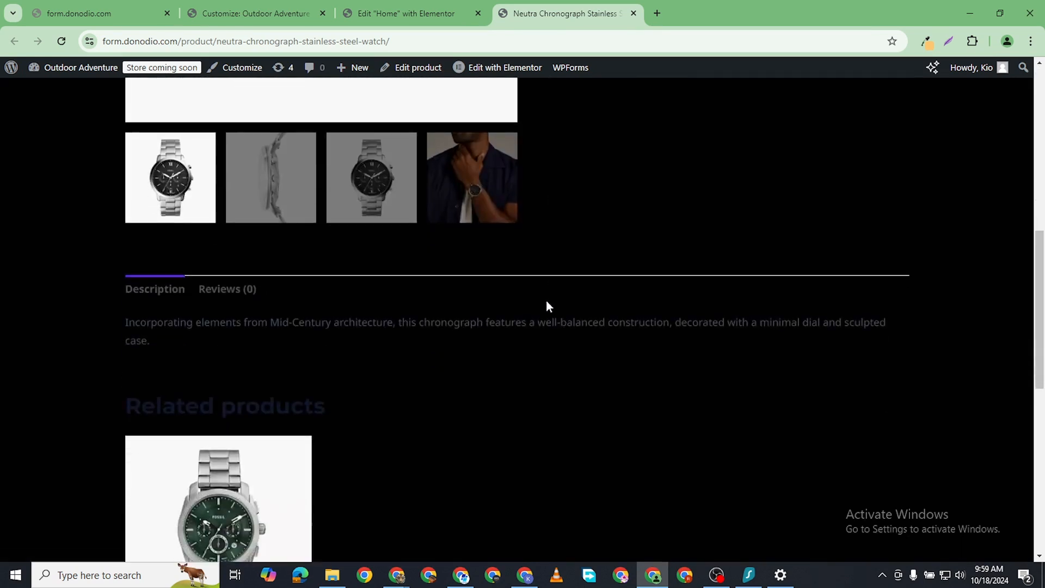
{"action": "scroll", "coordinate": [168, 230], "scroll_direction": "up", "scroll_amount": 8}
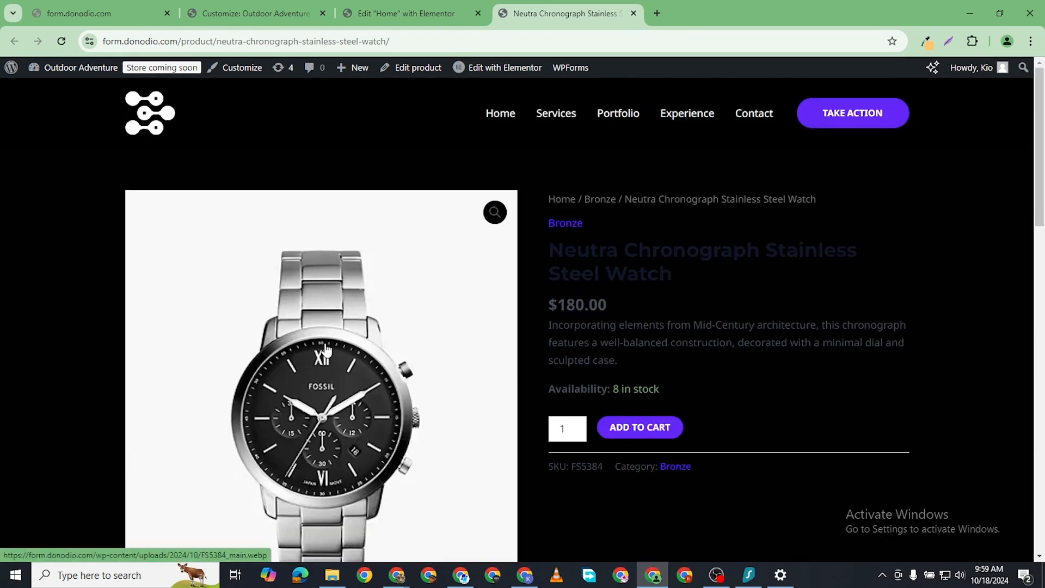
- Examine the product's breadcrumb, title, price, short description and availability
{"action": "left_click_drag", "start_coordinate": [618, 203], "coordinate": [662, 199]}
{"action": "left_click", "coordinate": [913, 203]}
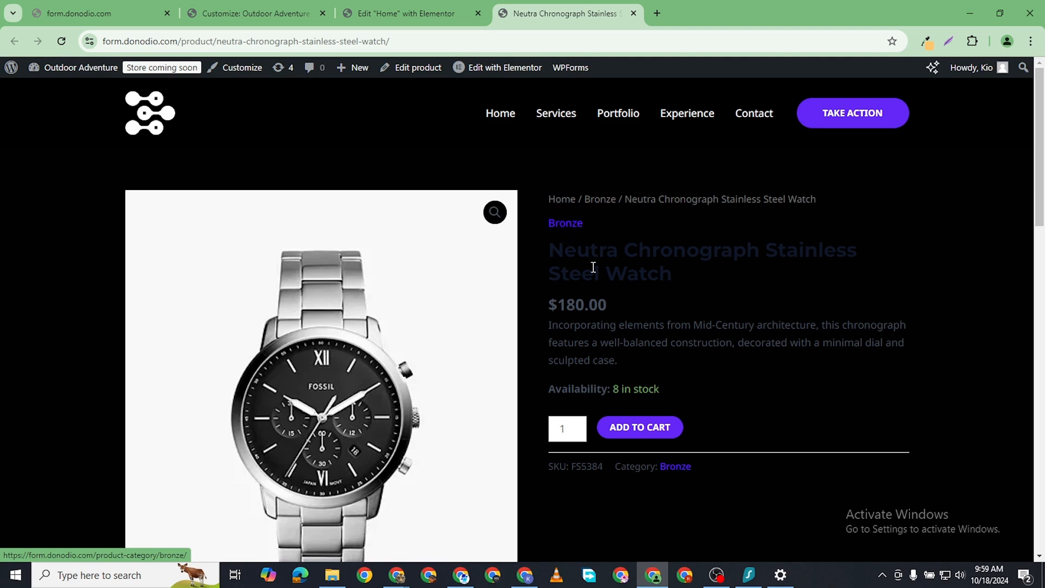
{"action": "left_click_drag", "start_coordinate": [550, 249], "coordinate": [675, 277]}
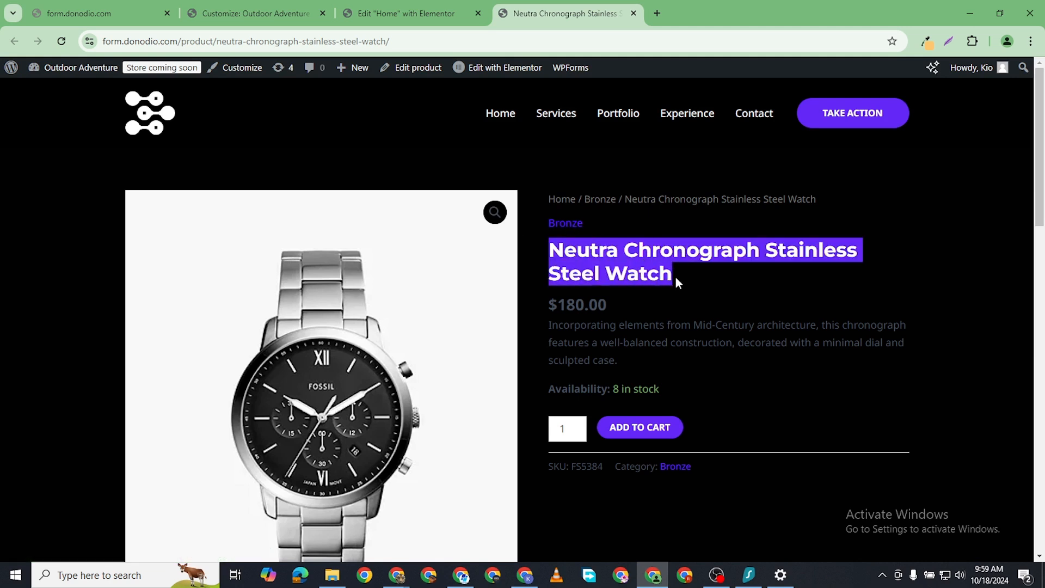
{"action": "left_click", "coordinate": [723, 272]}
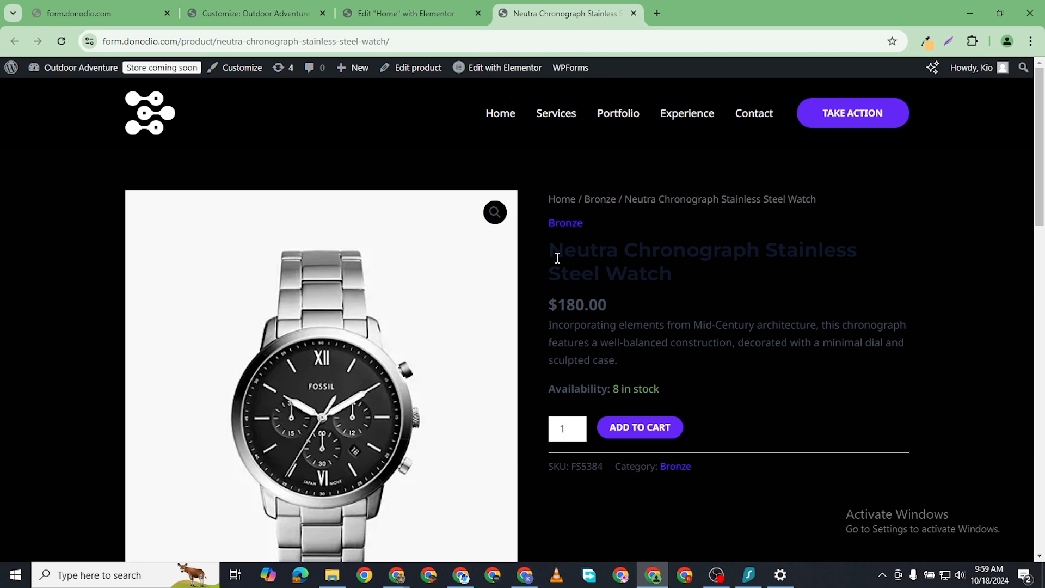
{"action": "left_click_drag", "start_coordinate": [550, 253], "coordinate": [677, 270]}
{"action": "left_click", "coordinate": [733, 298]}
{"action": "left_click_drag", "start_coordinate": [536, 307], "coordinate": [671, 308]}
{"action": "left_click", "coordinate": [596, 359]}
{"action": "left_click_drag", "start_coordinate": [578, 343], "coordinate": [626, 364]}
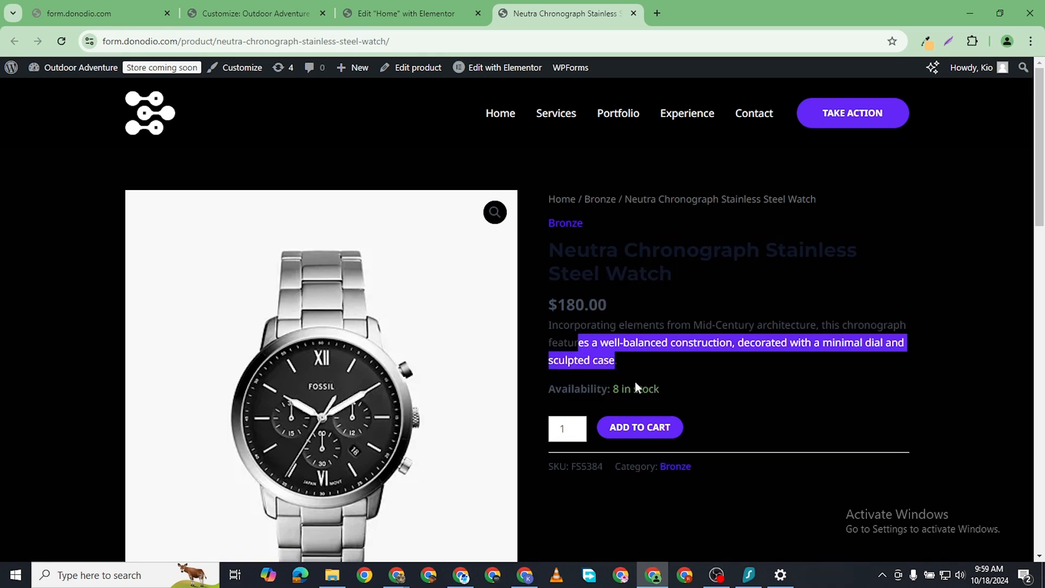
{"action": "left_click", "coordinate": [643, 387]}
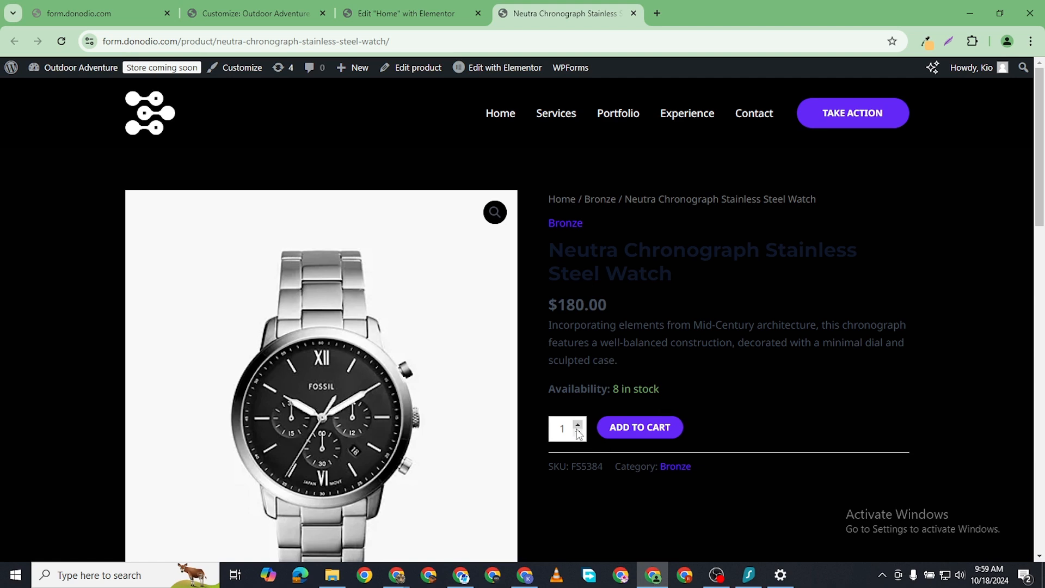
- Examine the product gallery by viewing its second, third and first images
{"action": "scroll", "coordinate": [590, 415], "scroll_direction": "down", "scroll_amount": 3}
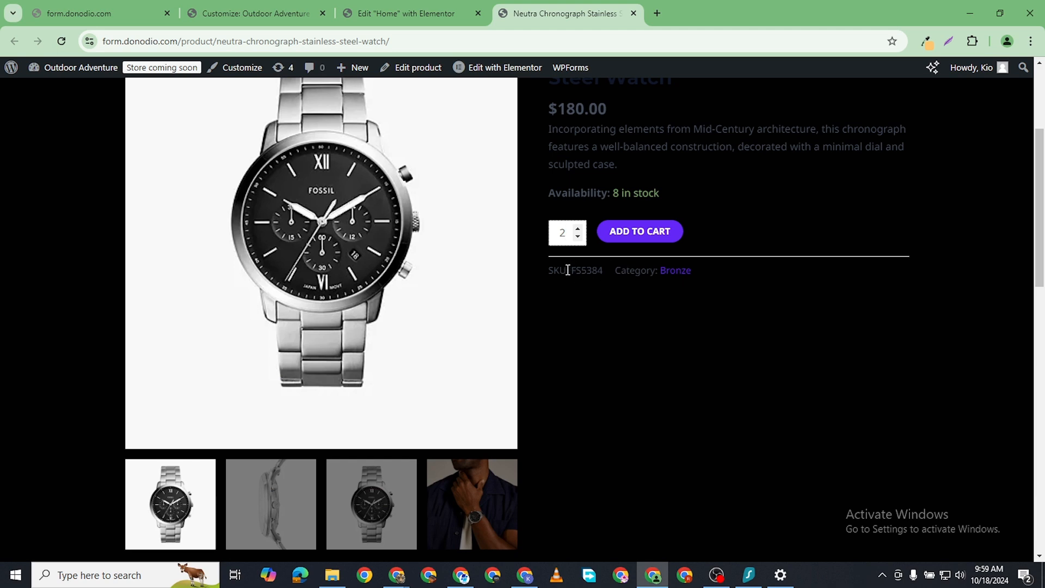
{"action": "scroll", "coordinate": [669, 287], "scroll_direction": "down", "scroll_amount": 4}
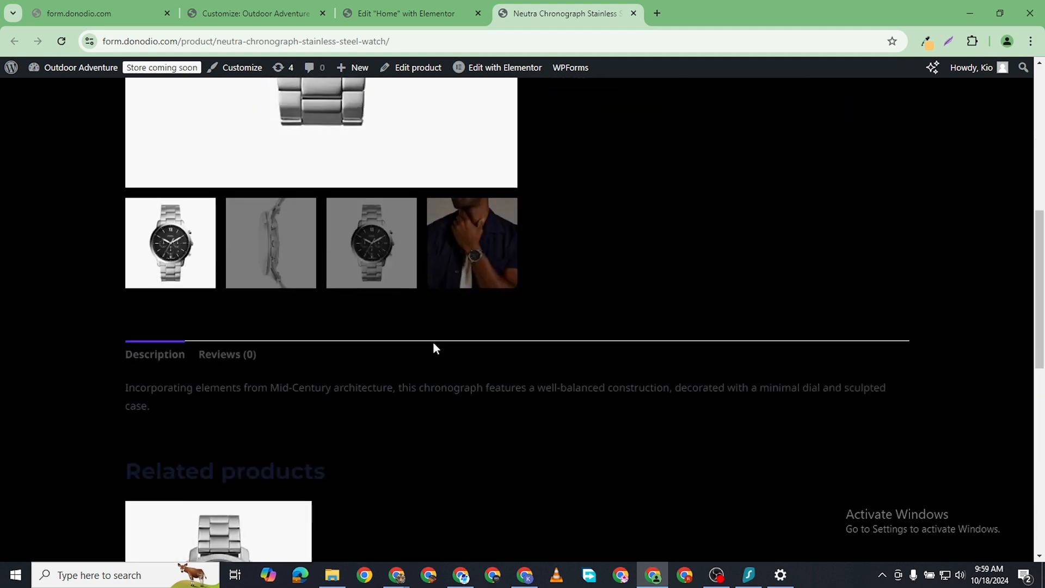
{"action": "scroll", "coordinate": [431, 278], "scroll_direction": "up", "scroll_amount": 3}
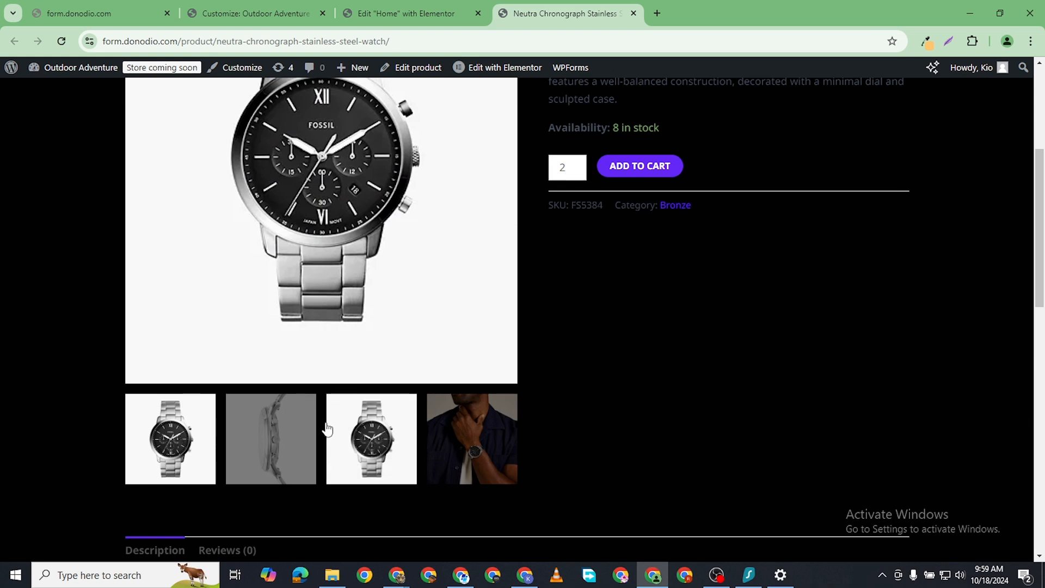
{"action": "left_click", "coordinate": [267, 430]}
{"action": "left_click", "coordinate": [371, 438]}
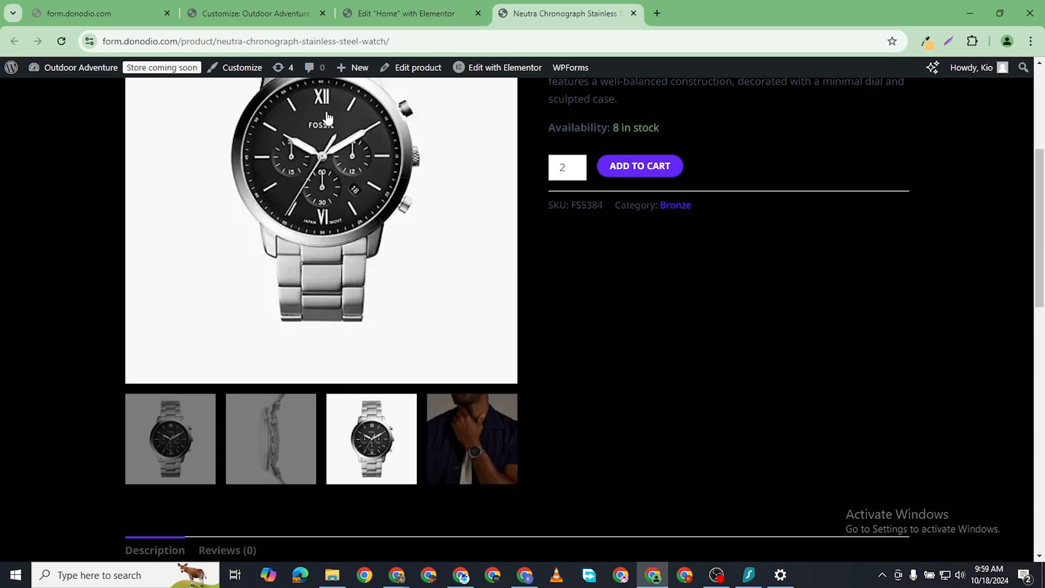
{"action": "left_click", "coordinate": [191, 441]}
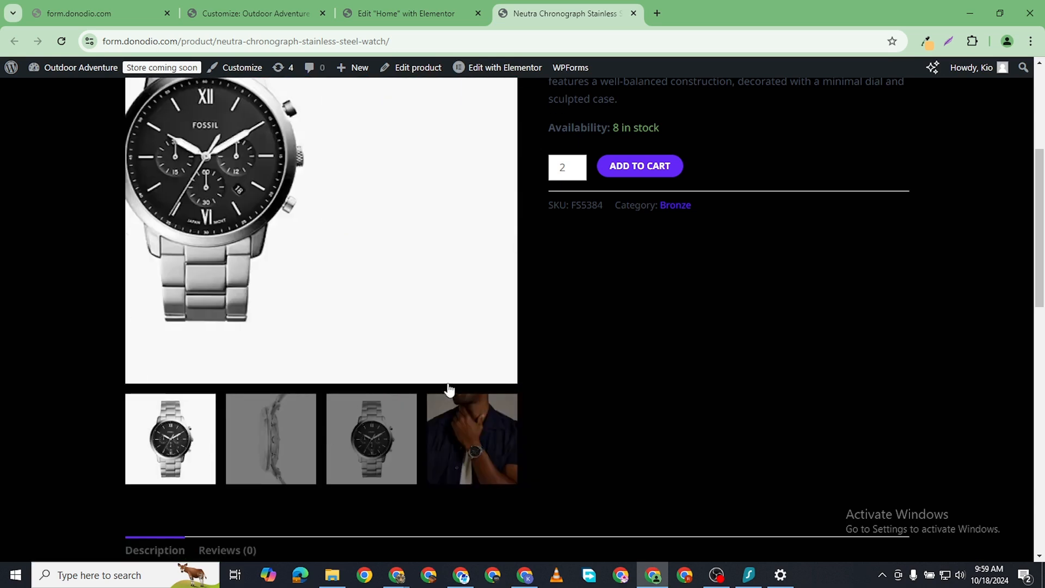
{"action": "scroll", "coordinate": [381, 347], "scroll_direction": "down", "scroll_amount": 5}
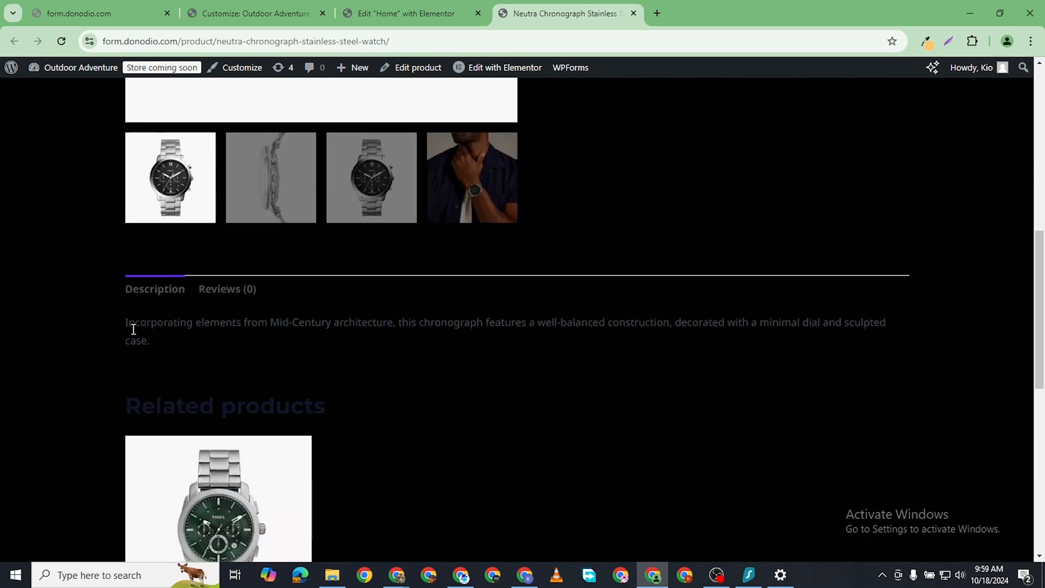
- Examine the product's reviews section, its description and the related products
{"action": "left_click", "coordinate": [227, 291]}
{"action": "scroll", "coordinate": [280, 403], "scroll_direction": "down", "scroll_amount": 4}
{"action": "scroll", "coordinate": [288, 392], "scroll_direction": "up", "scroll_amount": 3}
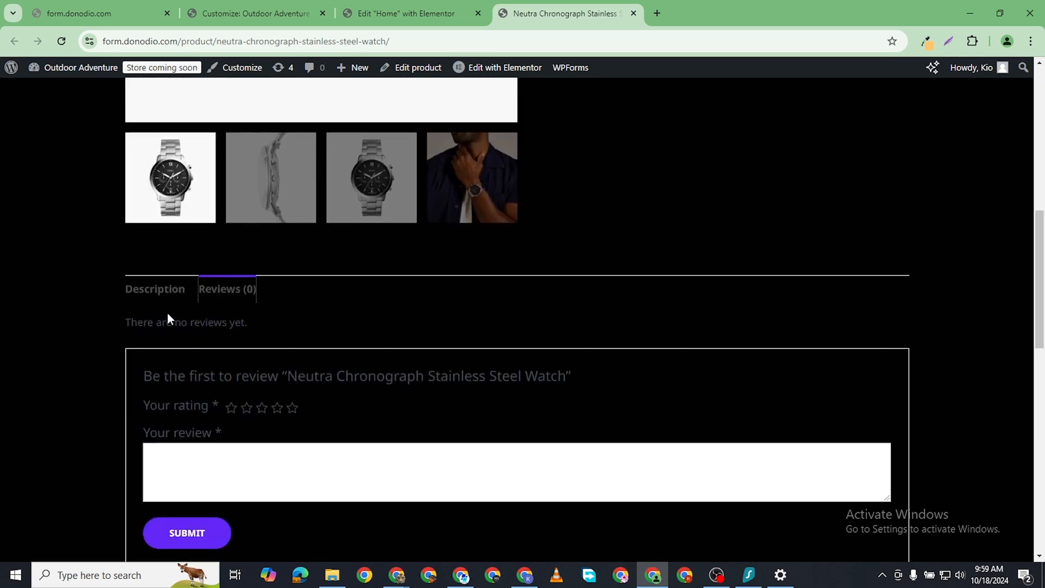
{"action": "left_click", "coordinate": [137, 289]}
{"action": "scroll", "coordinate": [240, 389], "scroll_direction": "down", "scroll_amount": 4}
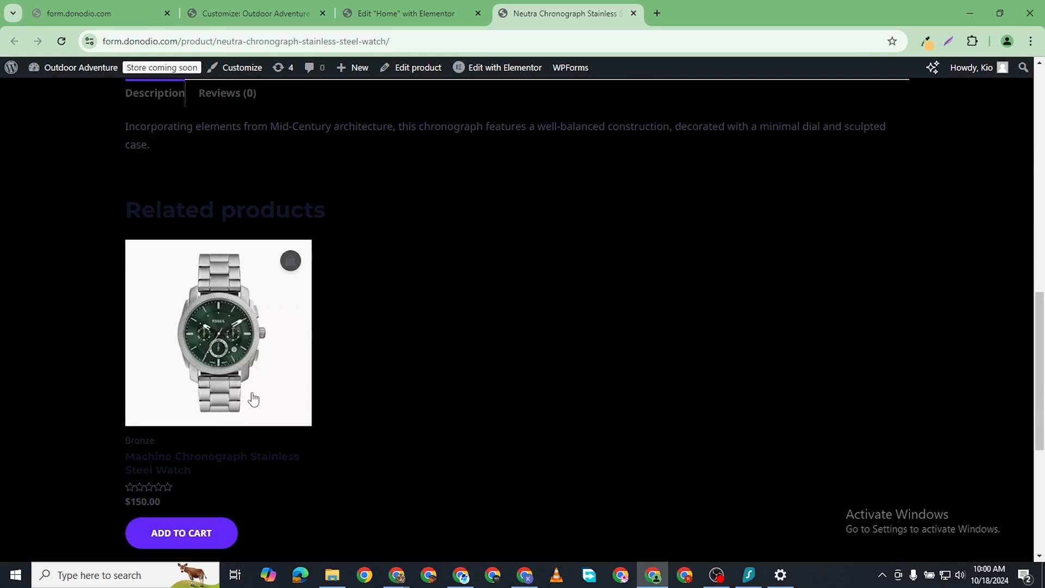
{"action": "scroll", "coordinate": [250, 397], "scroll_direction": "down", "scroll_amount": 3}
{"action": "scroll", "coordinate": [436, 280], "scroll_direction": "up", "scroll_amount": 4}
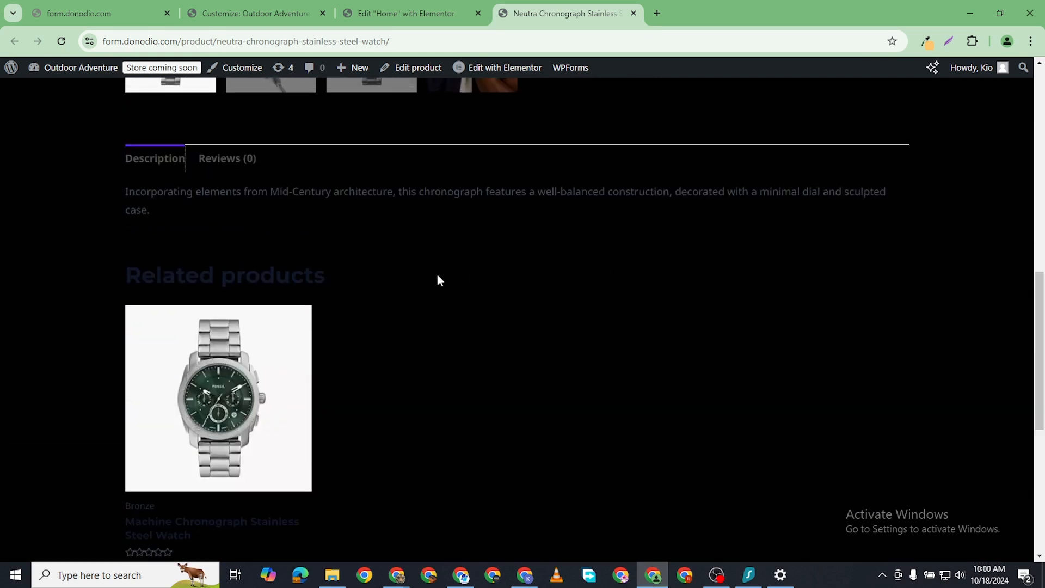
{"action": "scroll", "coordinate": [472, 343], "scroll_direction": "up", "scroll_amount": 3}
{"action": "scroll", "coordinate": [430, 234], "scroll_direction": "up", "scroll_amount": 7}
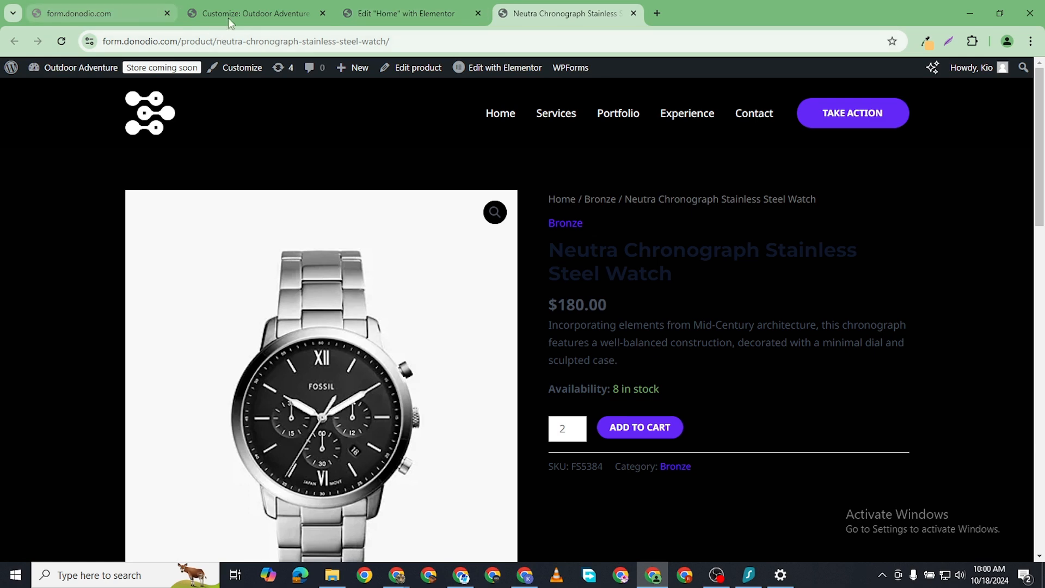
- Switch to the WordPress dashboard and review the installed plugins, including Elementor Pro and WooCommerce
{"action": "left_click", "coordinate": [427, 16]}
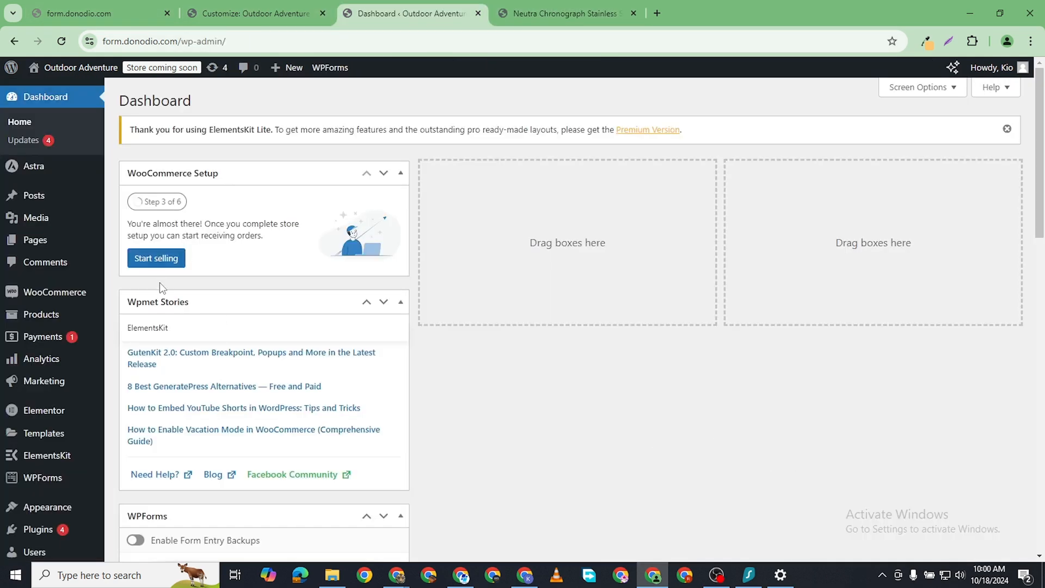
{"action": "scroll", "coordinate": [87, 387], "scroll_direction": "down", "scroll_amount": 2}
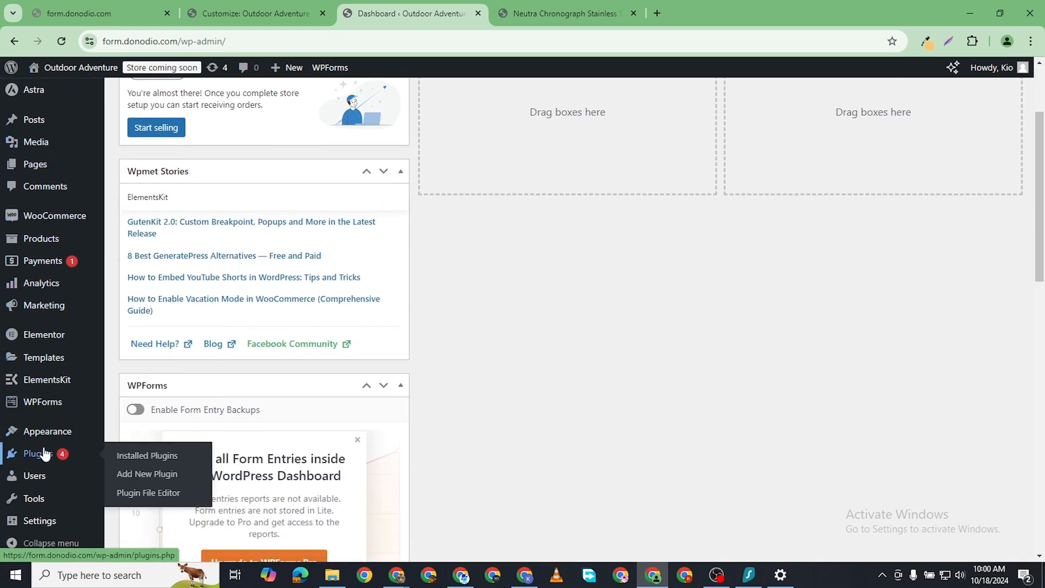
{"action": "left_click", "coordinate": [44, 454]}
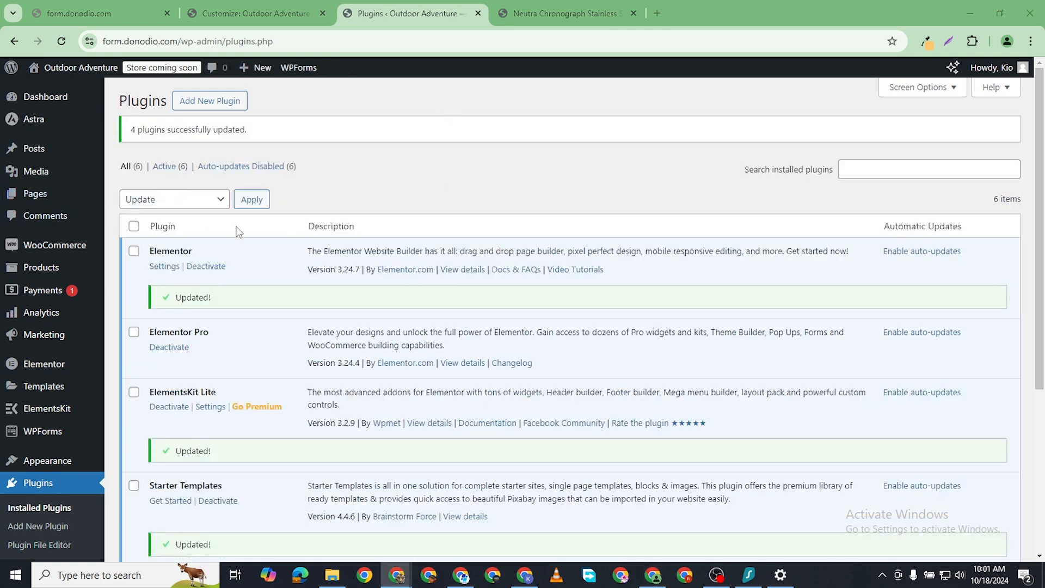
{"action": "scroll", "coordinate": [152, 303], "scroll_direction": "down", "scroll_amount": 2}
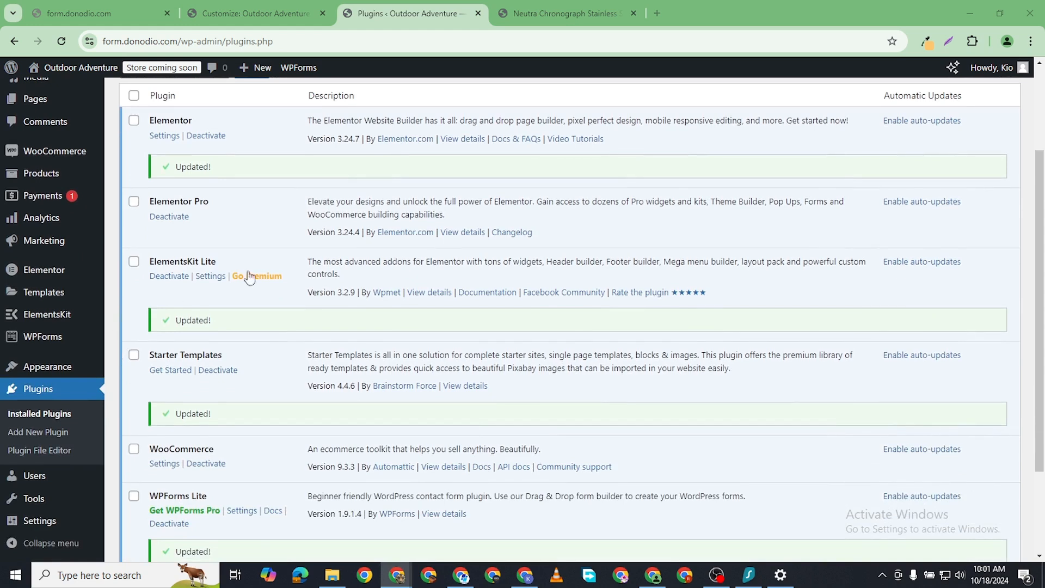
{"action": "scroll", "coordinate": [249, 277], "scroll_direction": "up", "scroll_amount": 2}
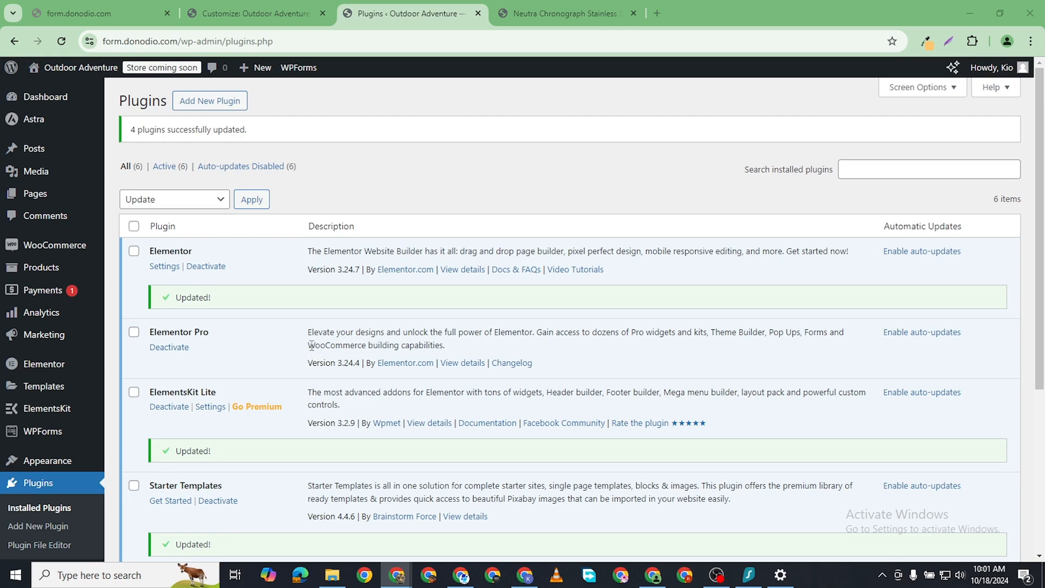
{"action": "scroll", "coordinate": [289, 342], "scroll_direction": "down", "scroll_amount": 5}
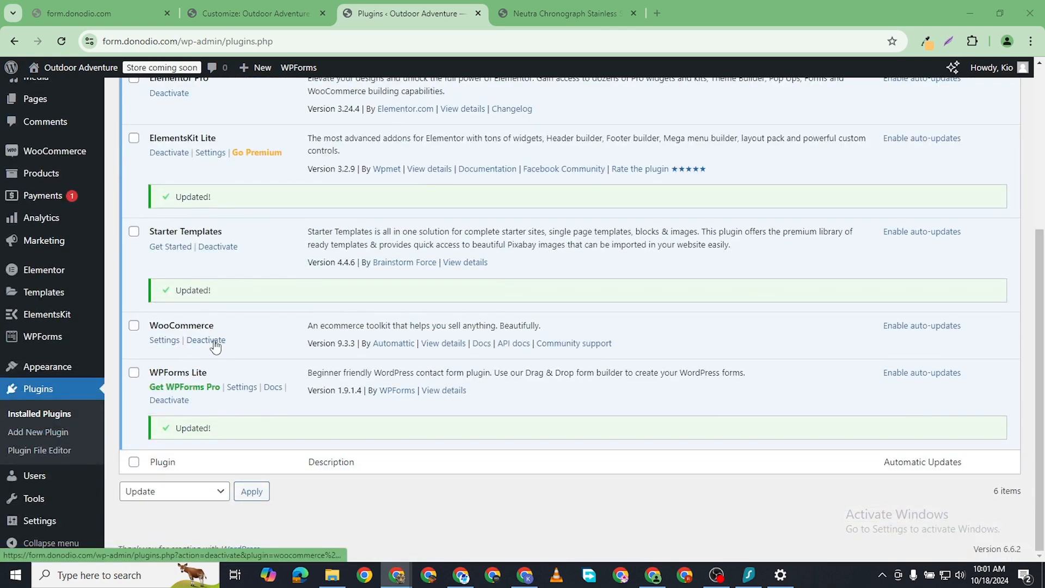
{"action": "scroll", "coordinate": [205, 353], "scroll_direction": "up", "scroll_amount": 1}
{"action": "scroll", "coordinate": [184, 350], "scroll_direction": "down", "scroll_amount": 1}
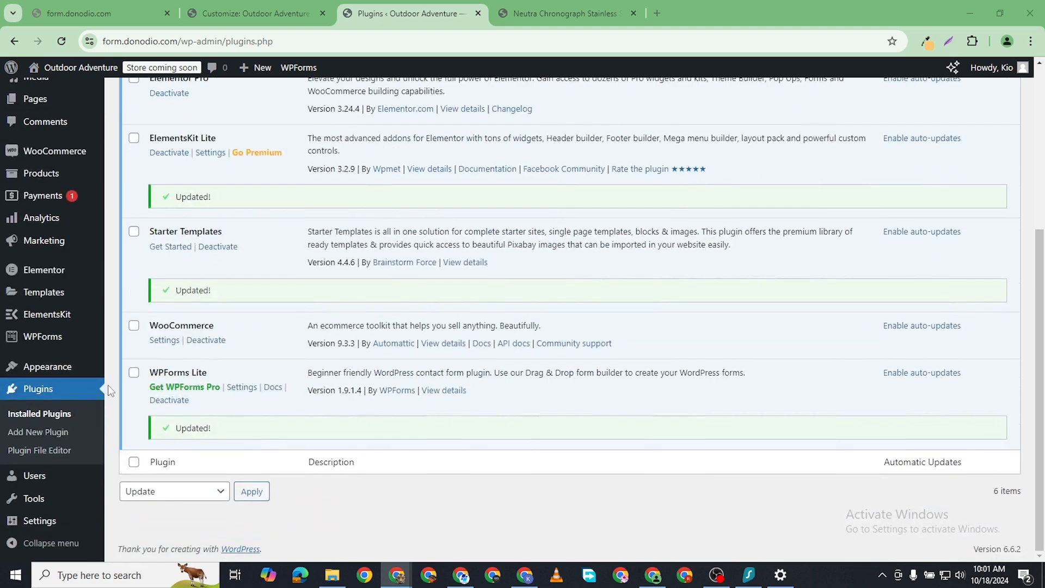
- Open Elementor's Theme Builder, close the product page and add a new Single Product template
{"action": "mouse_move", "coordinate": [52, 295]}
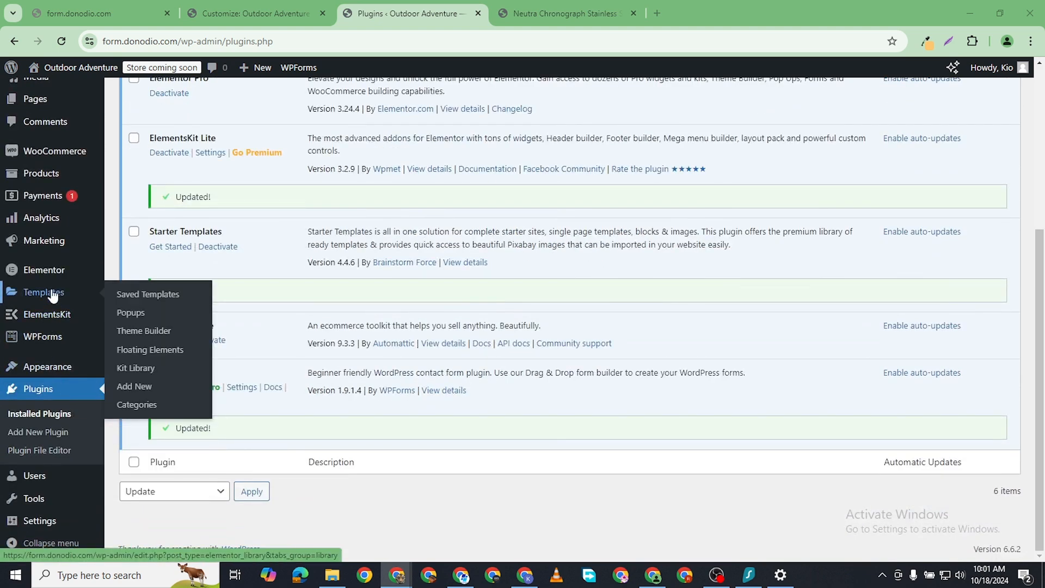
{"action": "left_click", "coordinate": [140, 332]}
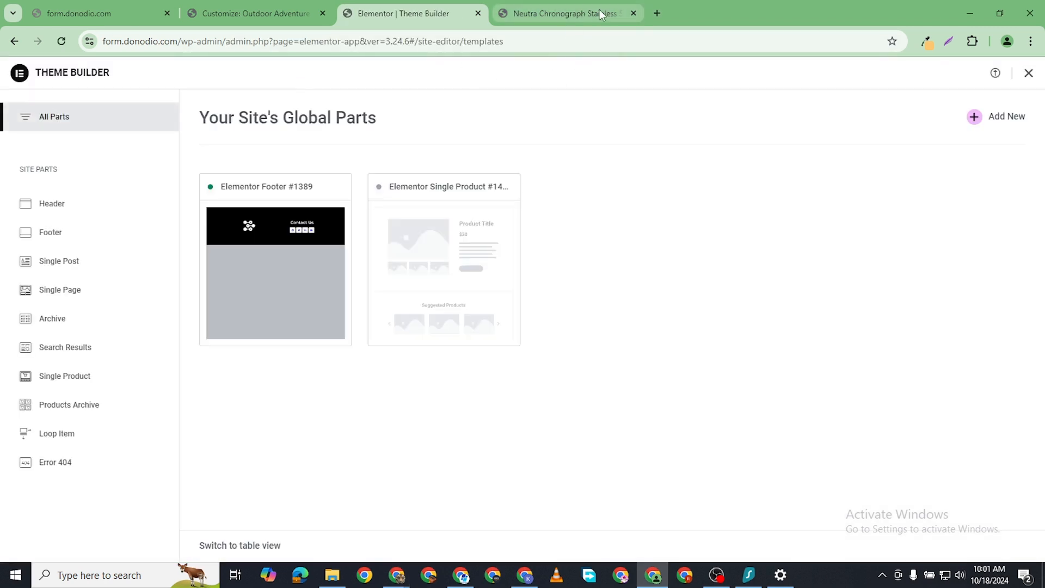
{"action": "left_click", "coordinate": [634, 13]}
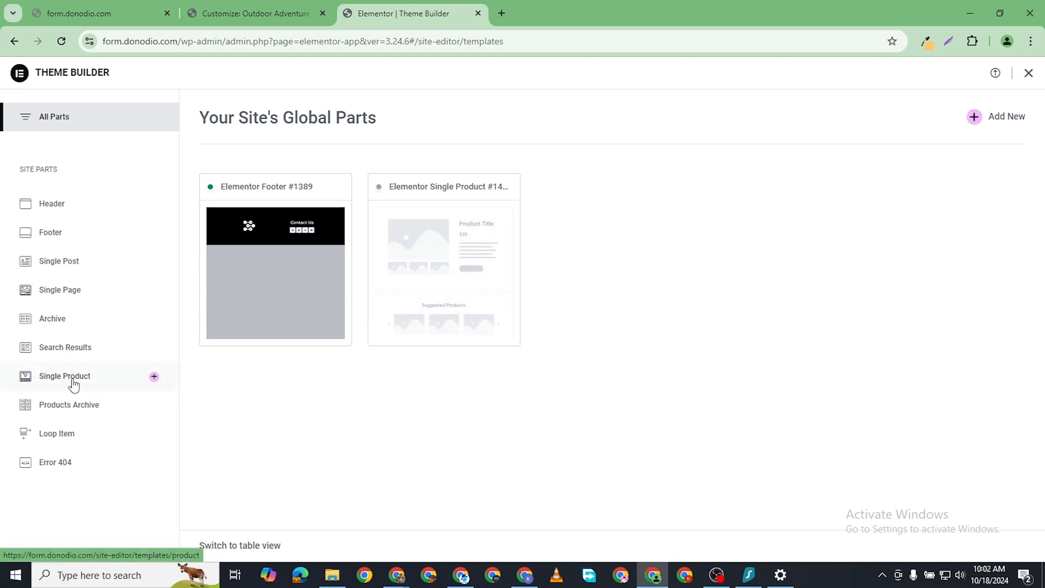
{"action": "left_click", "coordinate": [152, 380]}
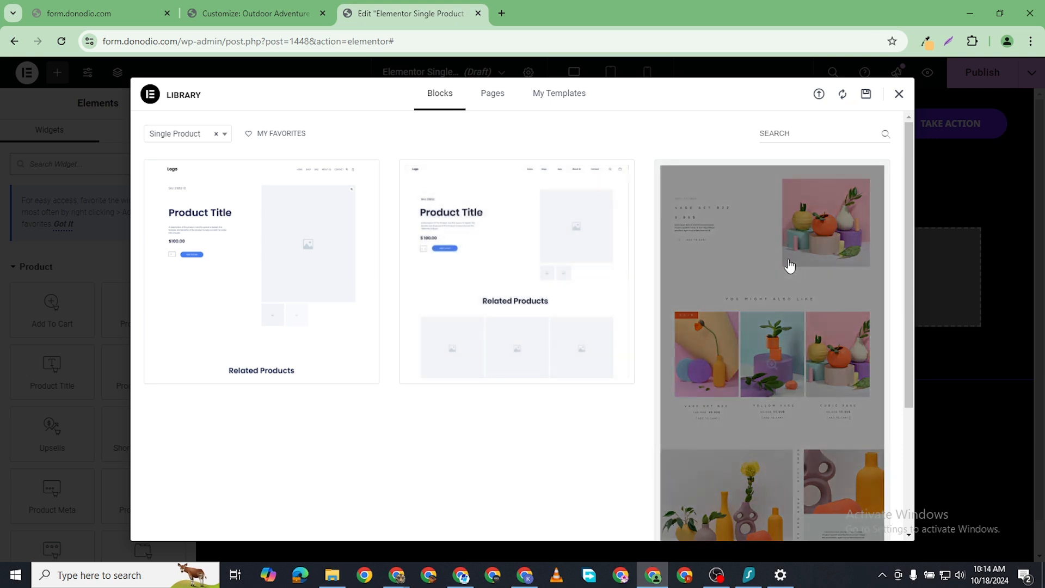
- Preview the library's second Single Product block and examine its product details, related products, FAQ, customer reviews and social media sections
{"action": "scroll", "coordinate": [459, 212], "scroll_direction": "down", "scroll_amount": 3}
{"action": "scroll", "coordinate": [483, 226], "scroll_direction": "up", "scroll_amount": 3}
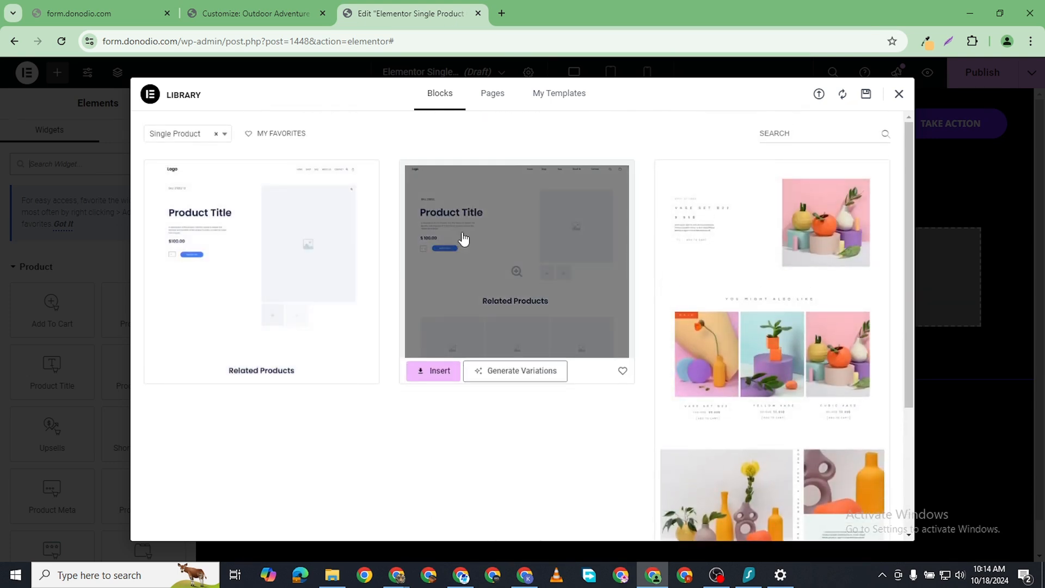
{"action": "left_click", "coordinate": [488, 236]}
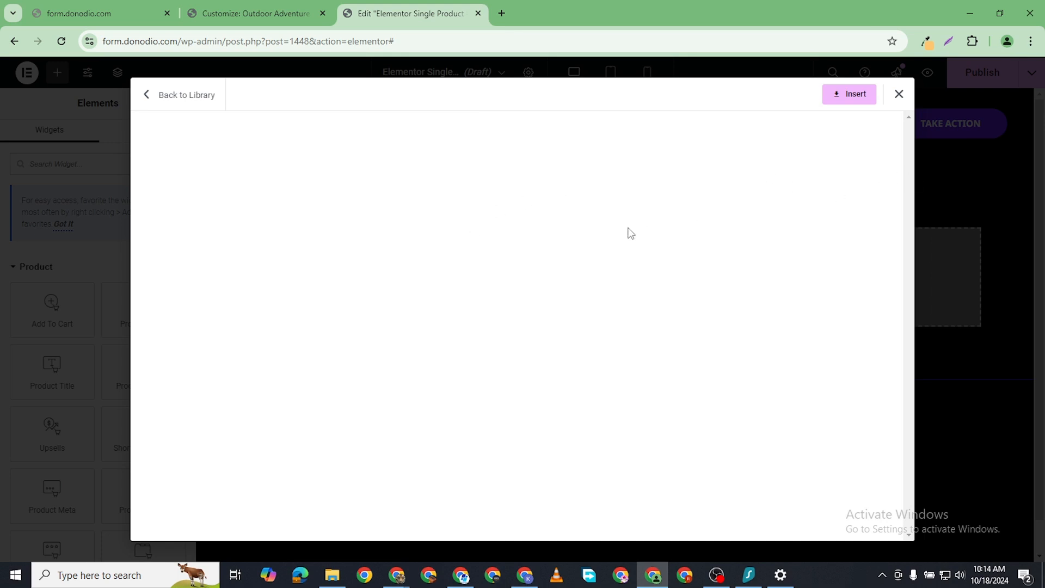
{"action": "scroll", "coordinate": [301, 301], "scroll_direction": "down", "scroll_amount": 5}
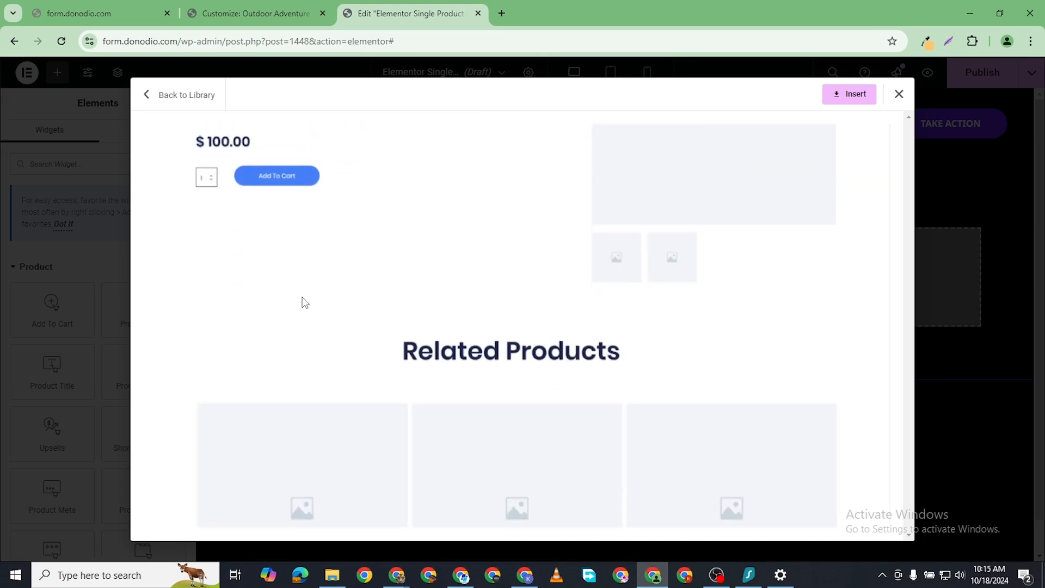
{"action": "scroll", "coordinate": [575, 270], "scroll_direction": "up", "scroll_amount": 5}
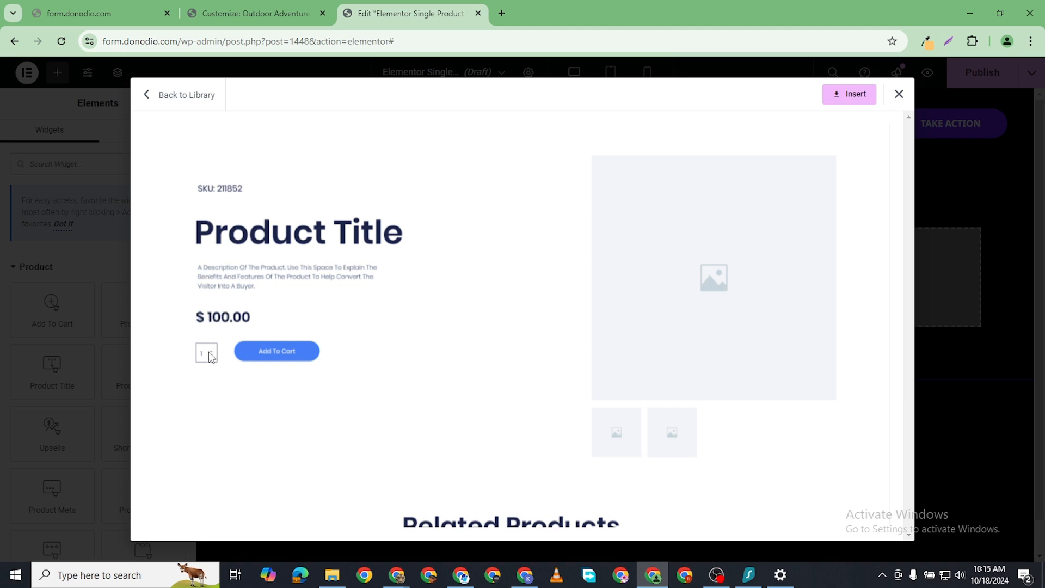
{"action": "scroll", "coordinate": [455, 369], "scroll_direction": "down", "scroll_amount": 8}
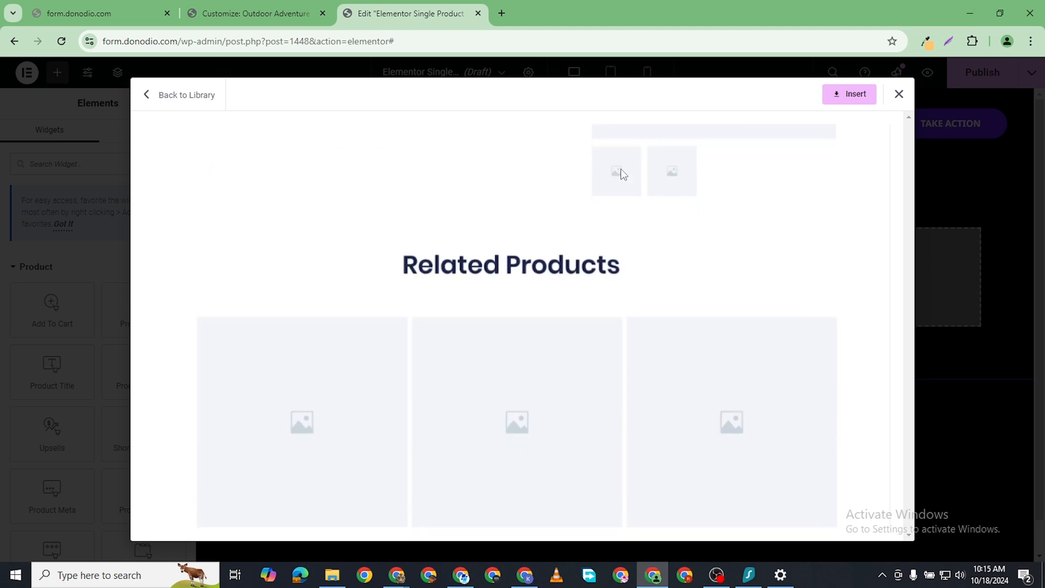
{"action": "scroll", "coordinate": [687, 311], "scroll_direction": "down", "scroll_amount": 5}
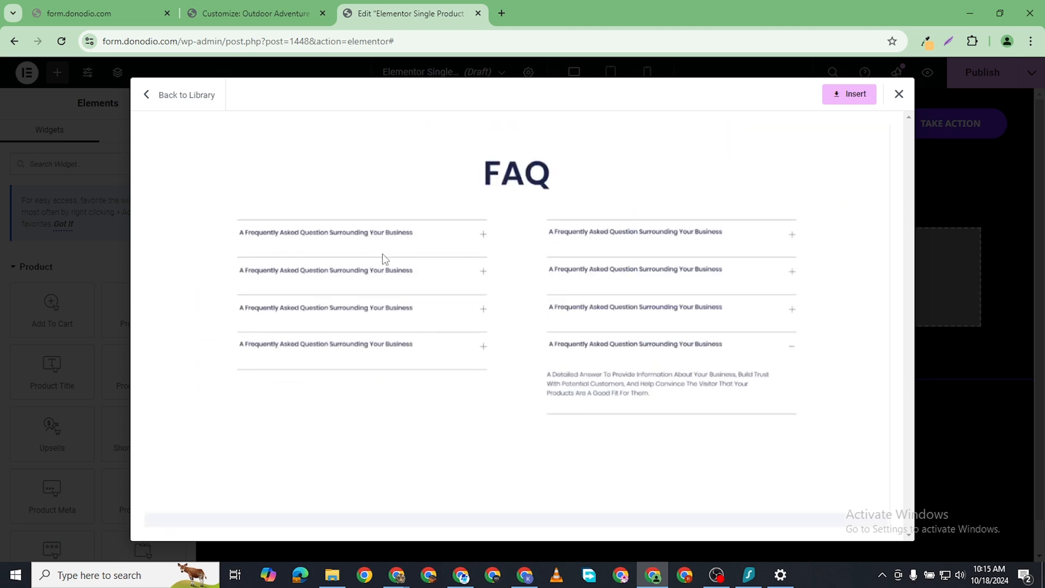
{"action": "scroll", "coordinate": [592, 303], "scroll_direction": "down", "scroll_amount": 7}
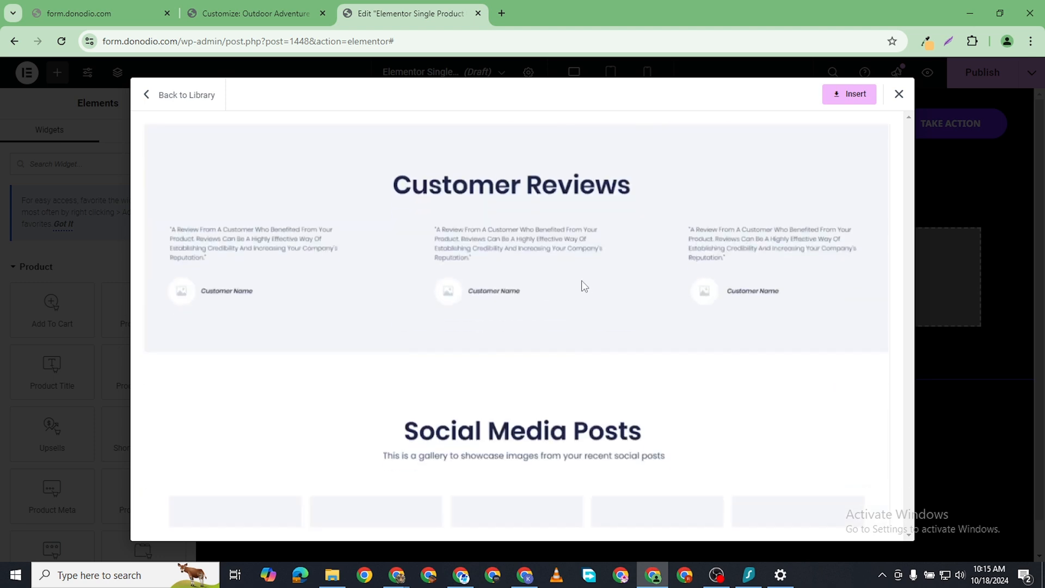
{"action": "scroll", "coordinate": [584, 286], "scroll_direction": "down", "scroll_amount": 2}
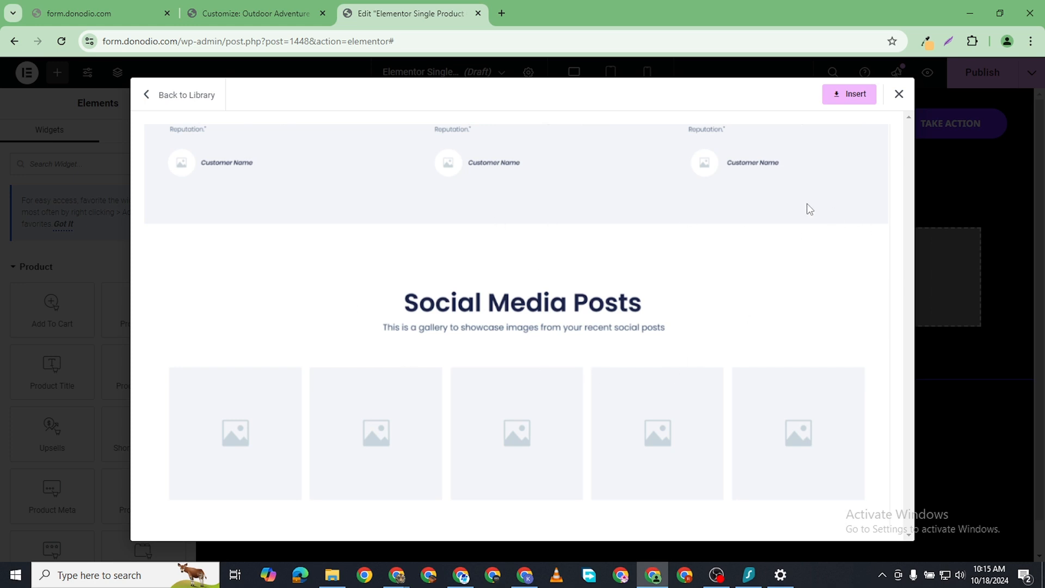
{"action": "scroll", "coordinate": [626, 272], "scroll_direction": "up", "scroll_amount": 15}
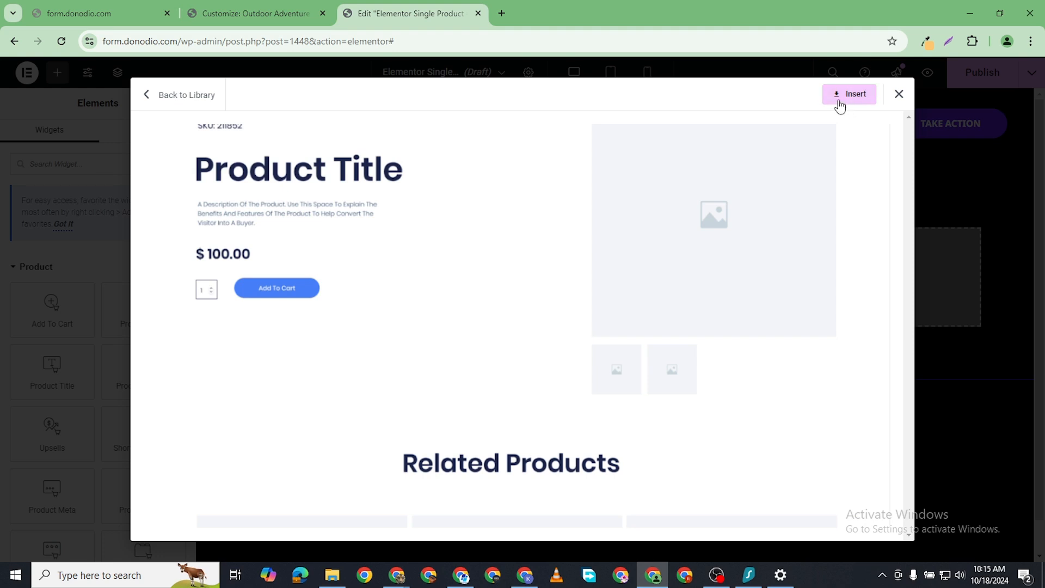
- Recheck the previewed block's overall layout from the product details to the social media gallery, and close the library without inserting it
{"action": "scroll", "coordinate": [580, 299], "scroll_direction": "up", "scroll_amount": 1}
{"action": "scroll", "coordinate": [533, 316], "scroll_direction": "down", "scroll_amount": 6}
{"action": "scroll", "coordinate": [505, 309], "scroll_direction": "up", "scroll_amount": 3}
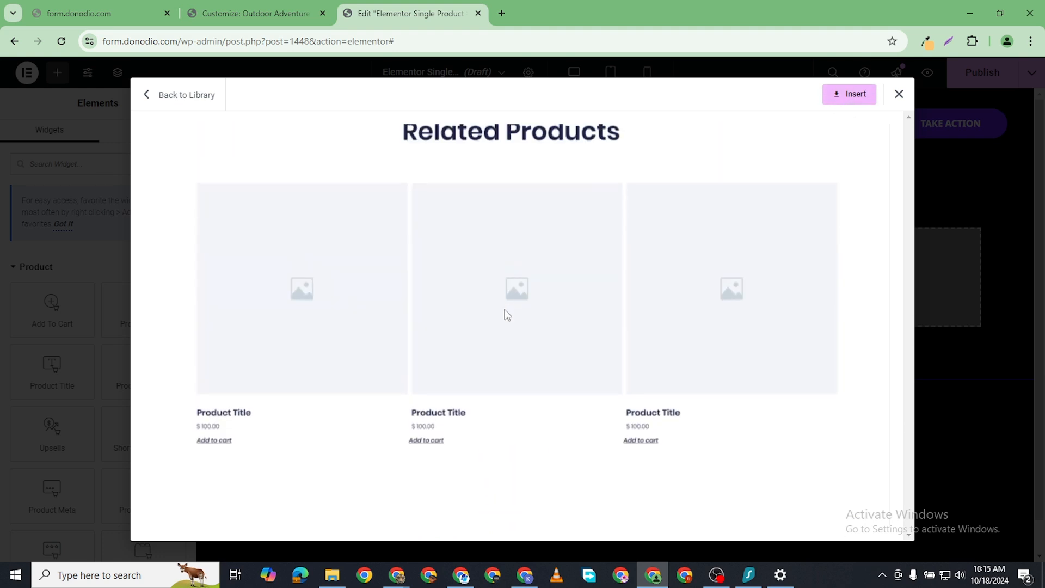
{"action": "scroll", "coordinate": [599, 272], "scroll_direction": "down", "scroll_amount": 12}
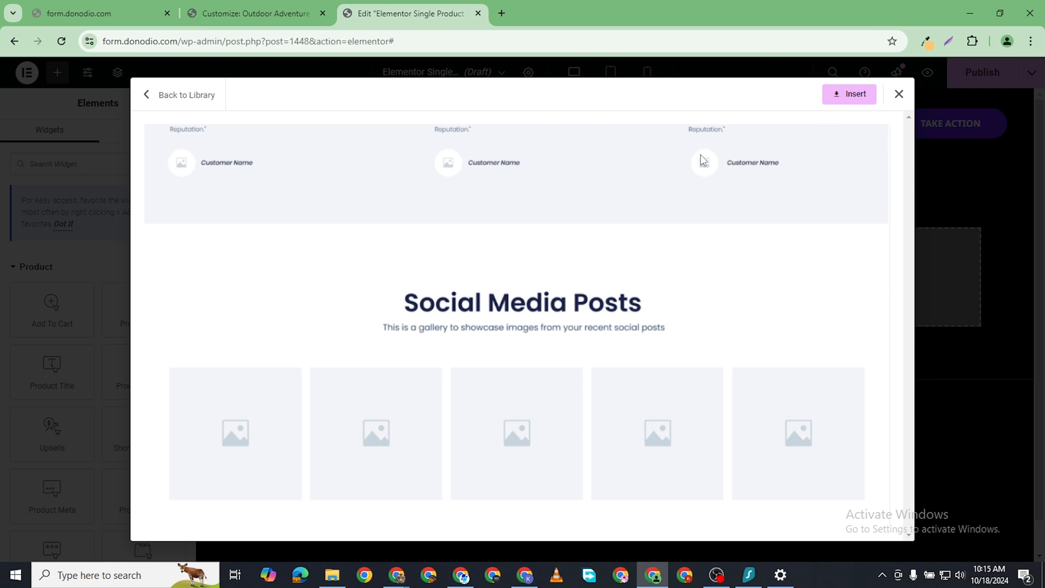
{"action": "scroll", "coordinate": [828, 210], "scroll_direction": "up", "scroll_amount": 7}
{"action": "scroll", "coordinate": [827, 226], "scroll_direction": "up", "scroll_amount": 8}
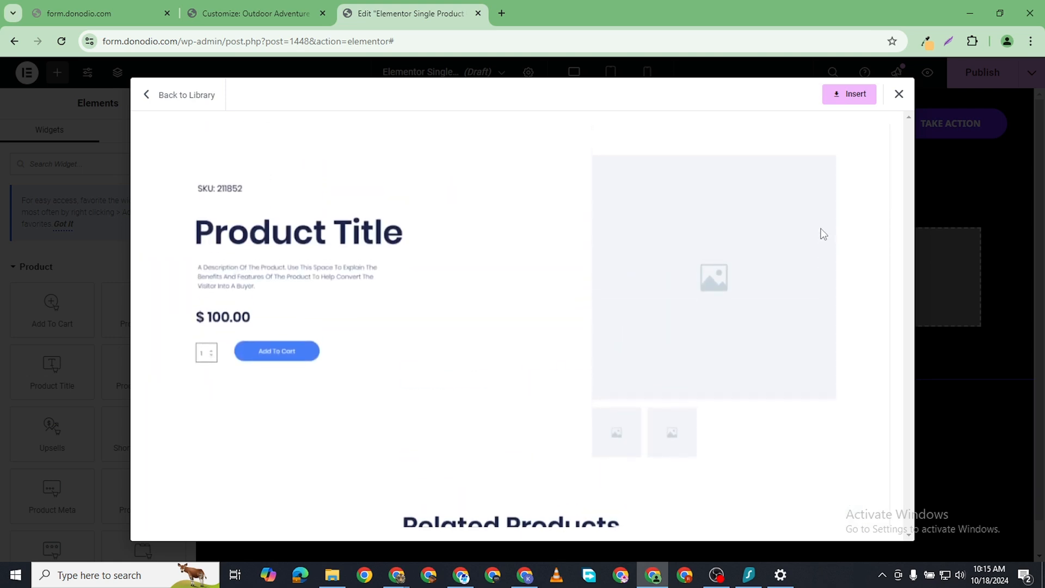
{"action": "scroll", "coordinate": [814, 262], "scroll_direction": "down", "scroll_amount": 10}
{"action": "scroll", "coordinate": [808, 294], "scroll_direction": "up", "scroll_amount": 9}
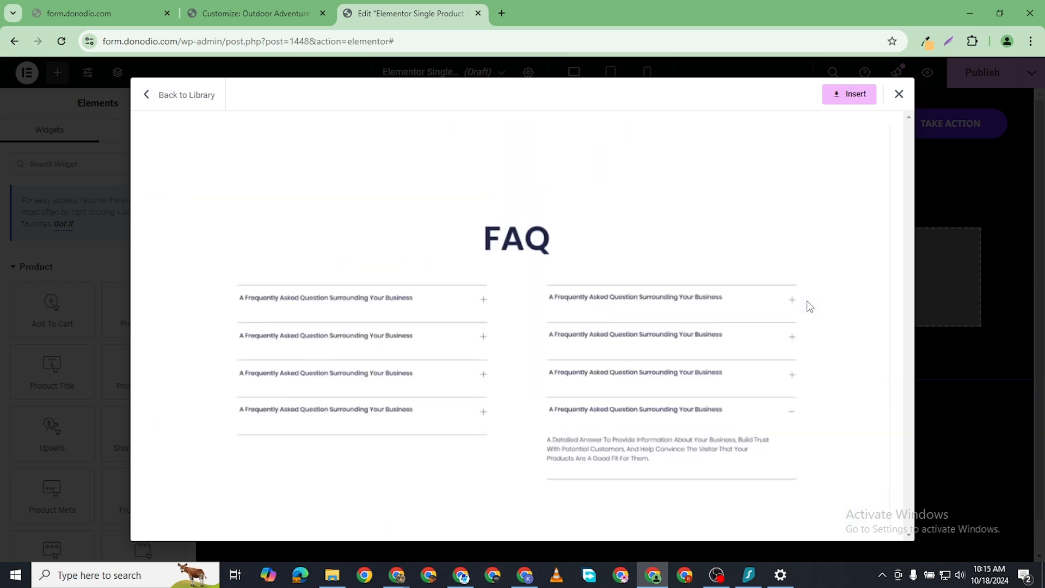
{"action": "scroll", "coordinate": [815, 283], "scroll_direction": "up", "scroll_amount": 2}
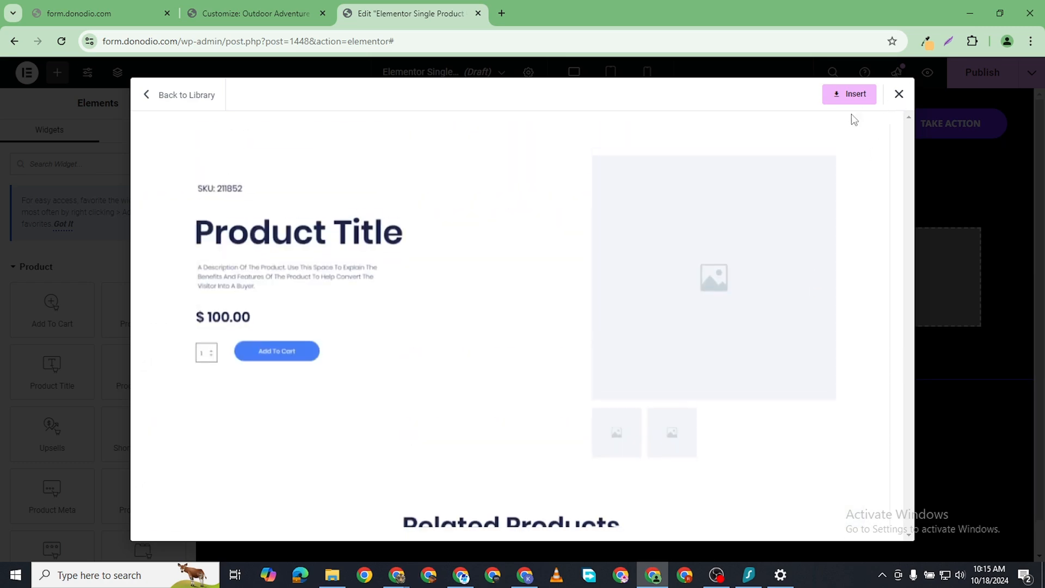
{"action": "left_click", "coordinate": [899, 95]}
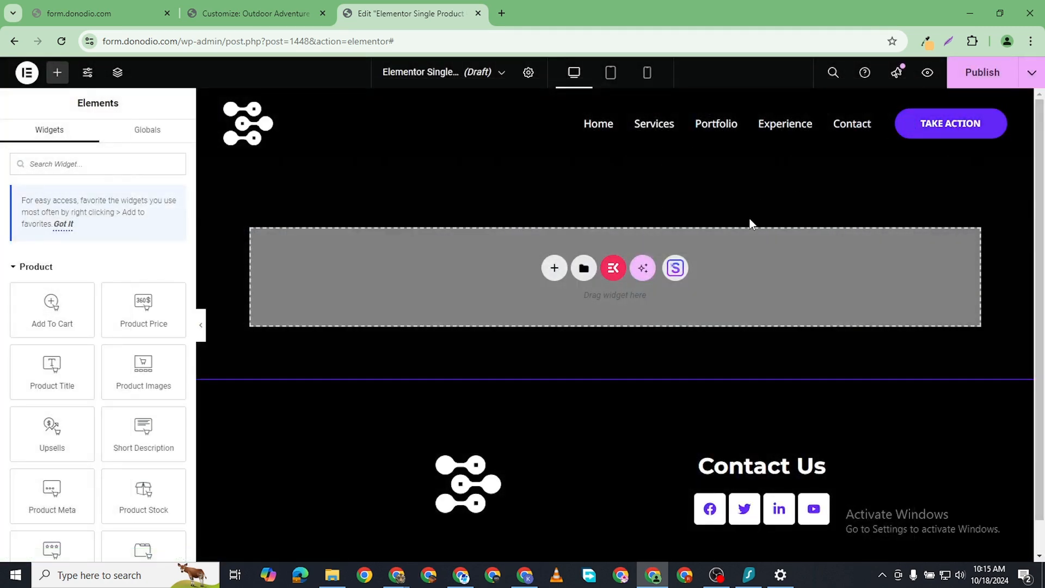
- Add a Flexbox container with two equal side-by-side columns to the empty template
{"action": "left_click", "coordinate": [555, 272]}
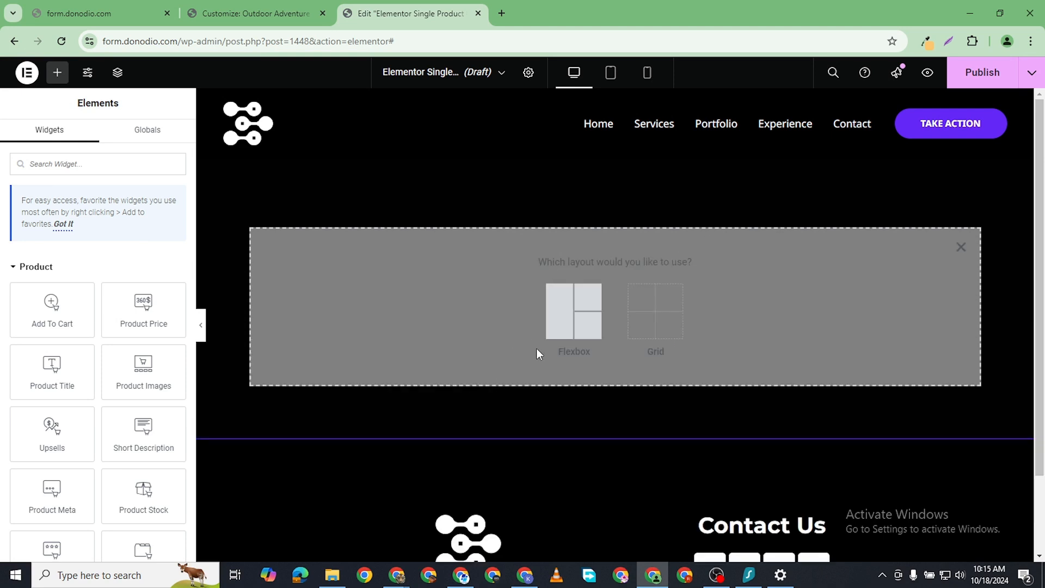
{"action": "left_click", "coordinate": [560, 316]}
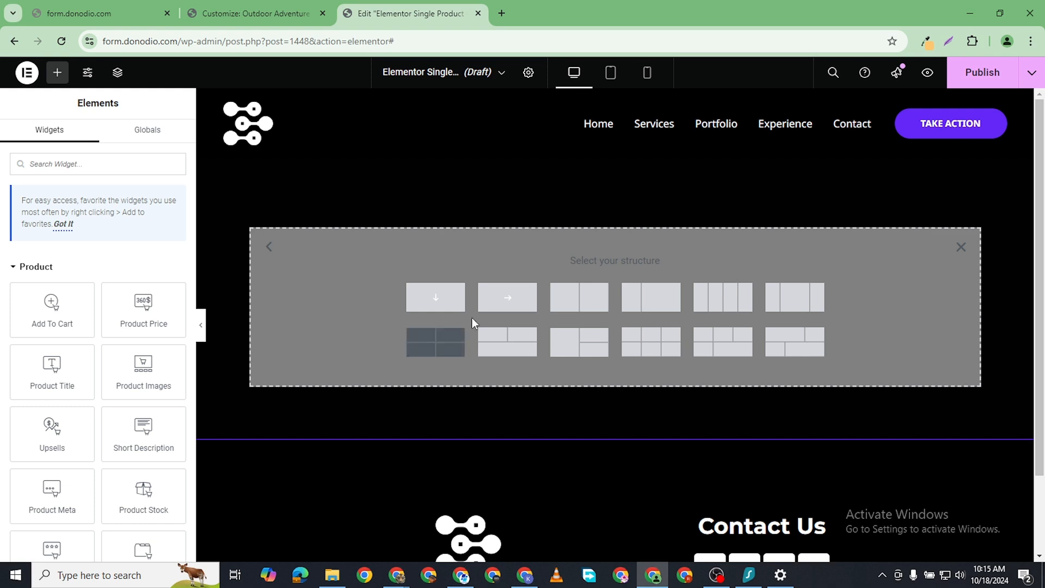
{"action": "left_click", "coordinate": [594, 299]}
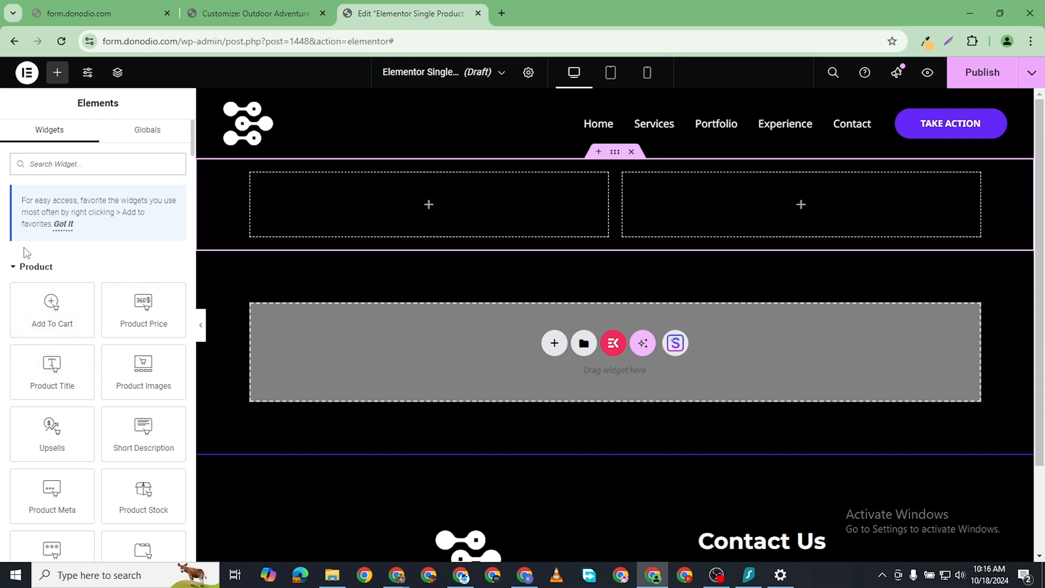
- Look through the available widgets, especially the Product group for the single product template
{"action": "scroll", "coordinate": [118, 428], "scroll_direction": "down", "scroll_amount": 15}
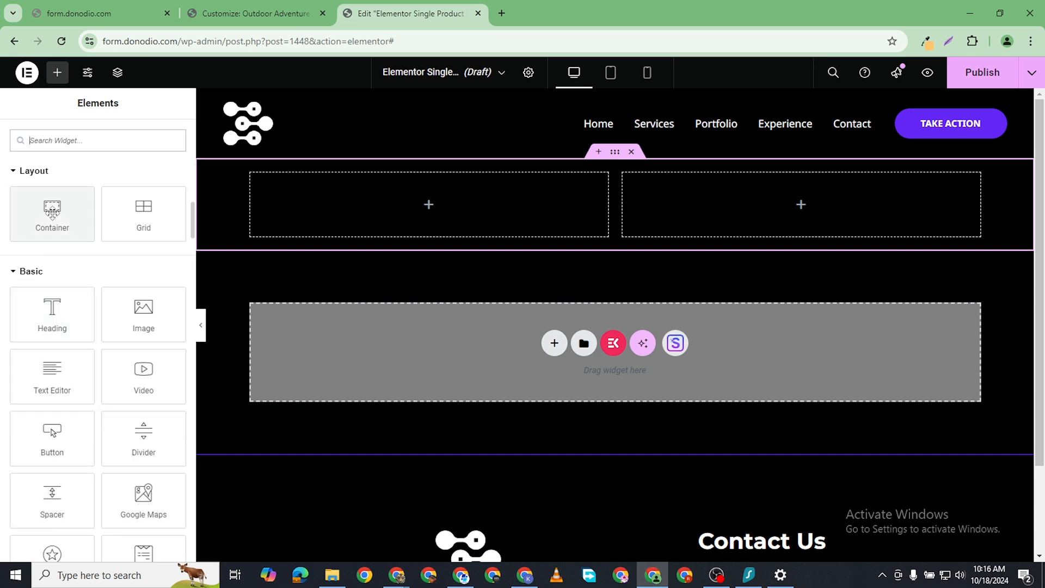
{"action": "scroll", "coordinate": [102, 463], "scroll_direction": "up", "scroll_amount": 15}
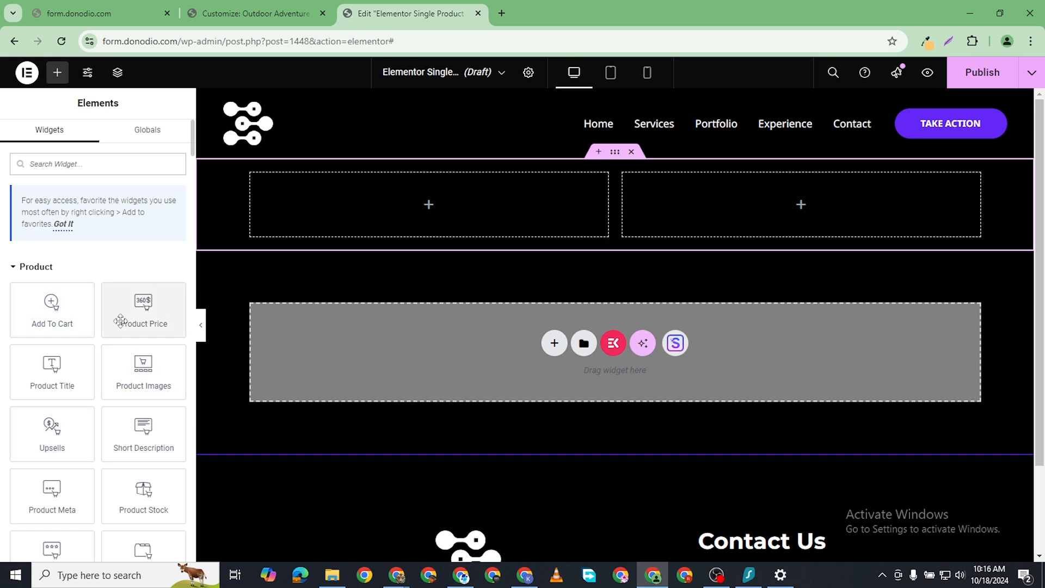
{"action": "scroll", "coordinate": [85, 436], "scroll_direction": "down", "scroll_amount": 1}
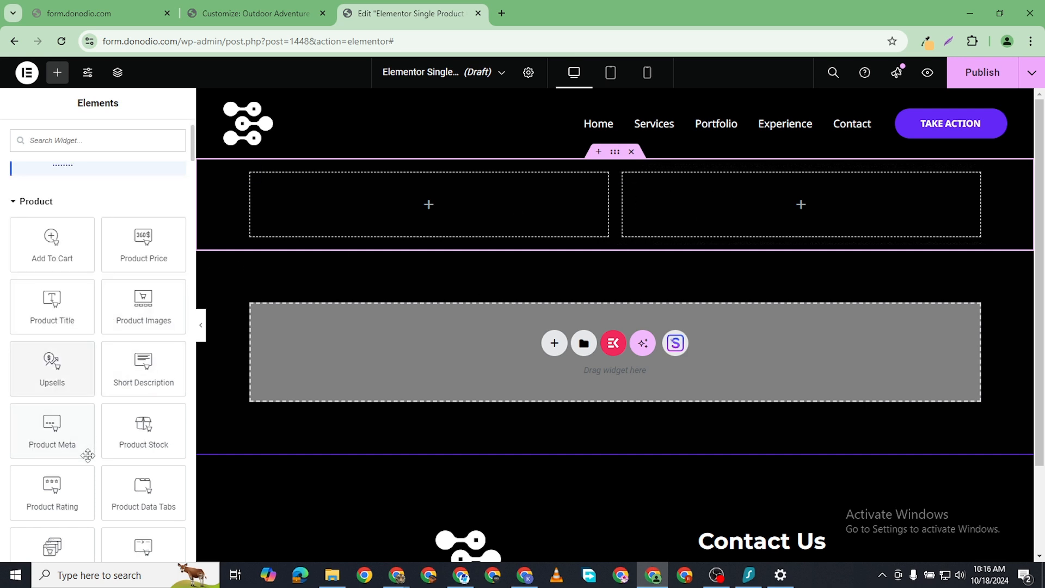
{"action": "scroll", "coordinate": [125, 409], "scroll_direction": "down", "scroll_amount": 1}
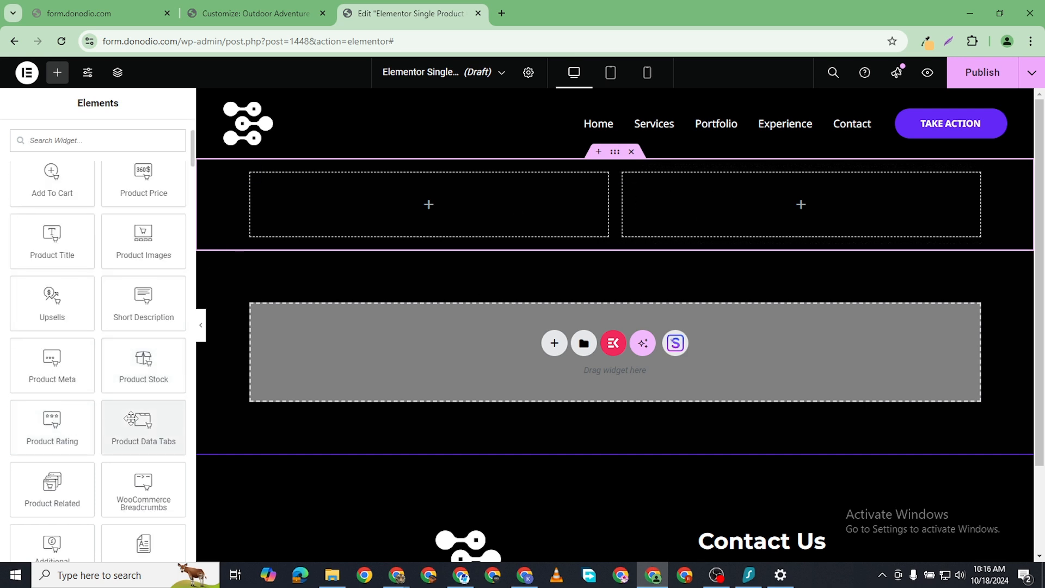
{"action": "scroll", "coordinate": [88, 374], "scroll_direction": "up", "scroll_amount": 2}
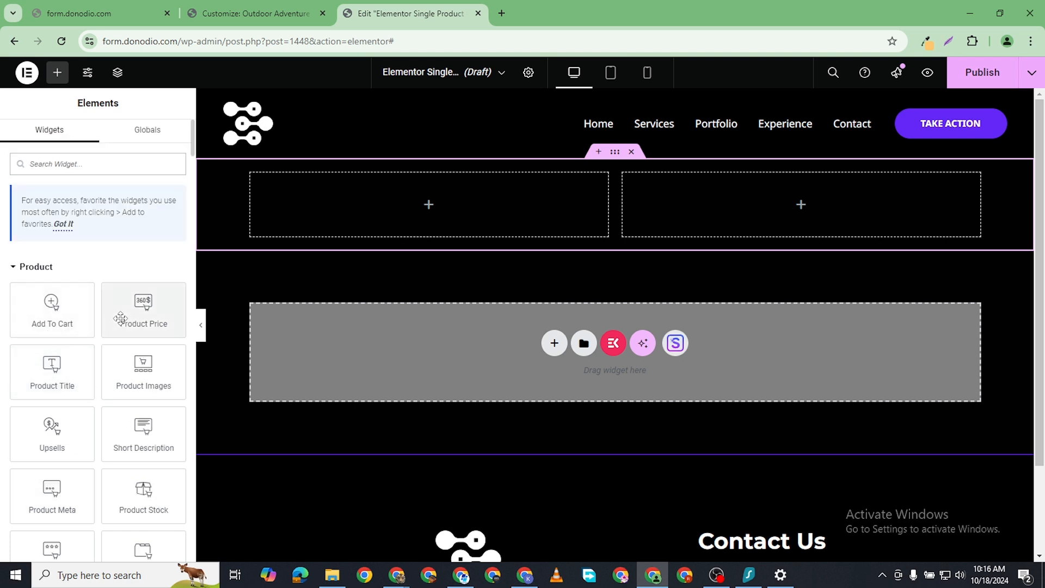
{"action": "scroll", "coordinate": [134, 359], "scroll_direction": "down", "scroll_amount": 4}
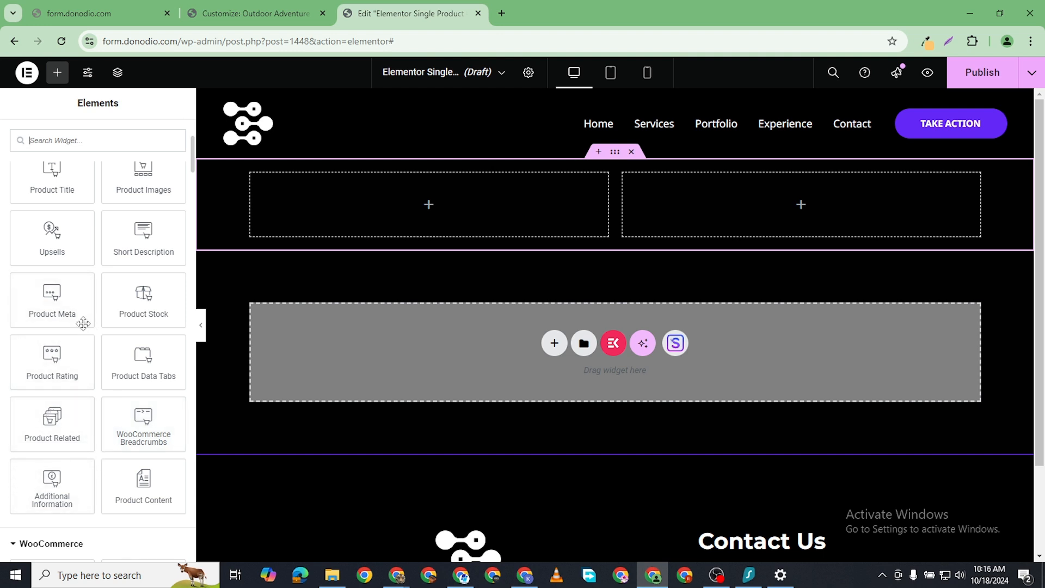
{"action": "scroll", "coordinate": [82, 325], "scroll_direction": "up", "scroll_amount": 4}
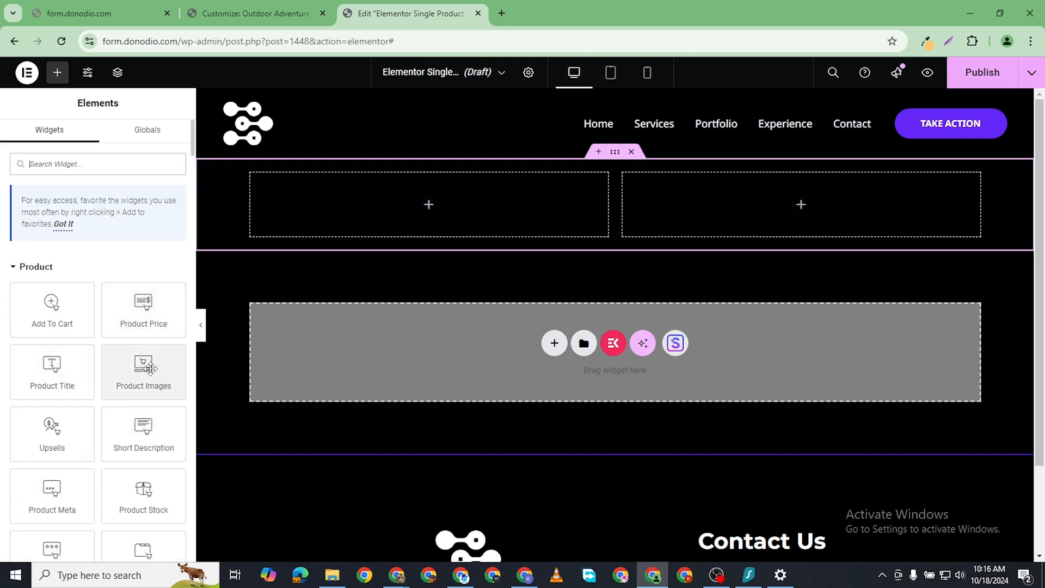
- Place the Product Images widget in the container's right column and check its main image and thumbnails
{"action": "left_click_drag", "start_coordinate": [144, 372], "coordinate": [743, 207]}
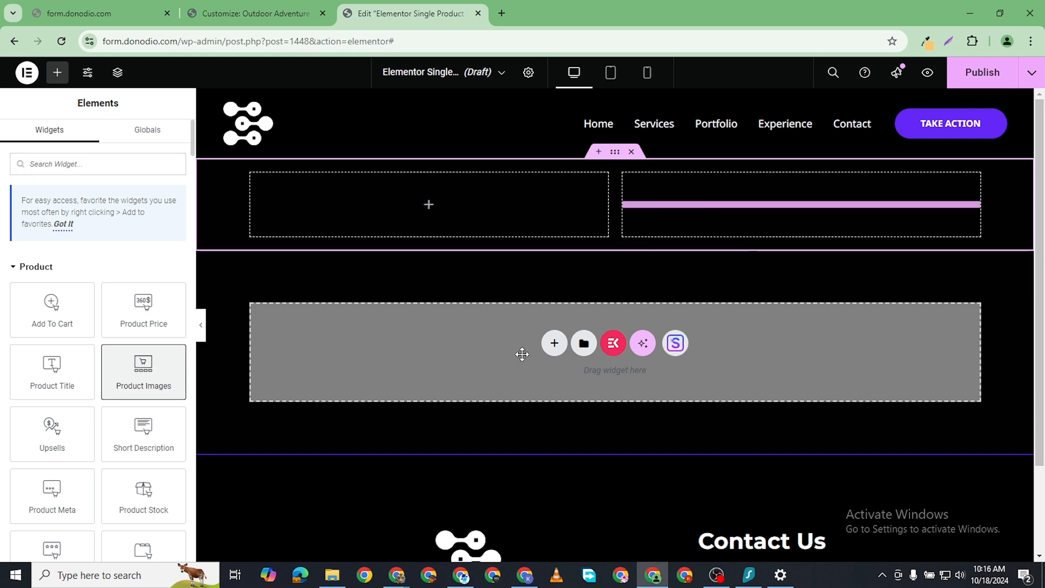
{"action": "scroll", "coordinate": [837, 329], "scroll_direction": "down", "scroll_amount": 4}
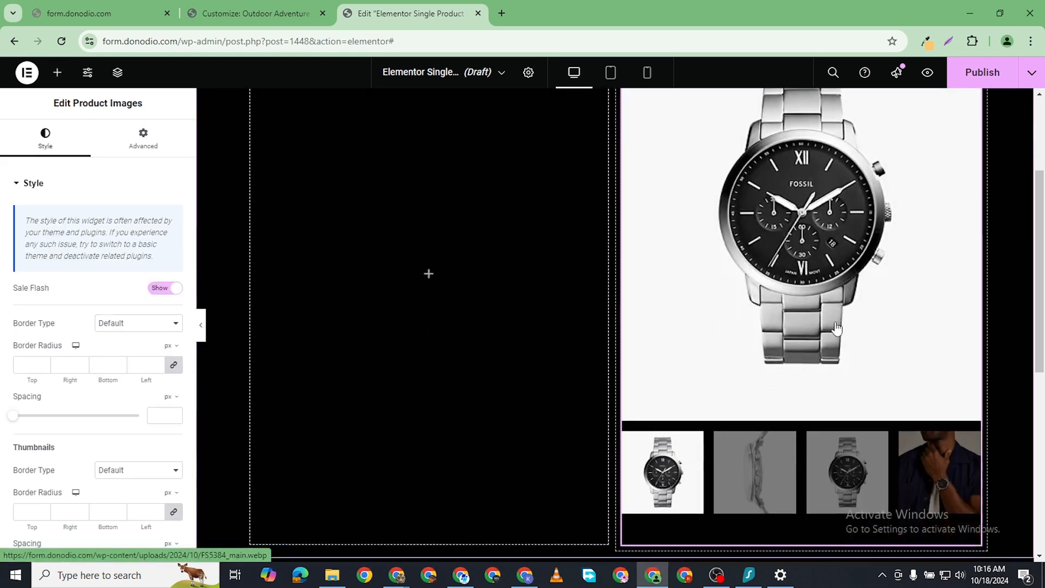
{"action": "scroll", "coordinate": [837, 328], "scroll_direction": "up", "scroll_amount": 4}
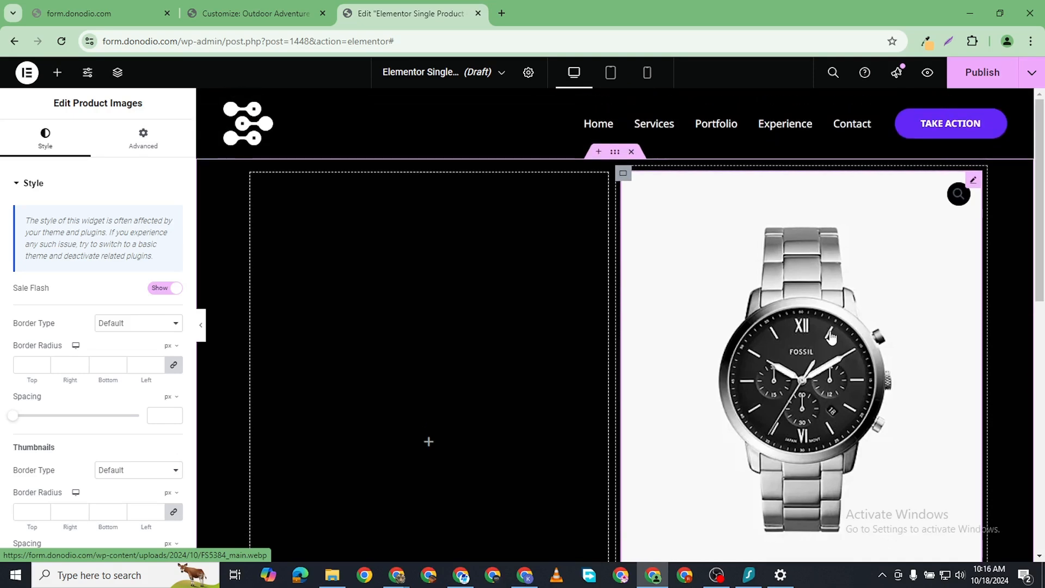
{"action": "scroll", "coordinate": [832, 342], "scroll_direction": "down", "scroll_amount": 2}
{"action": "scroll", "coordinate": [831, 342], "scroll_direction": "down", "scroll_amount": 1}
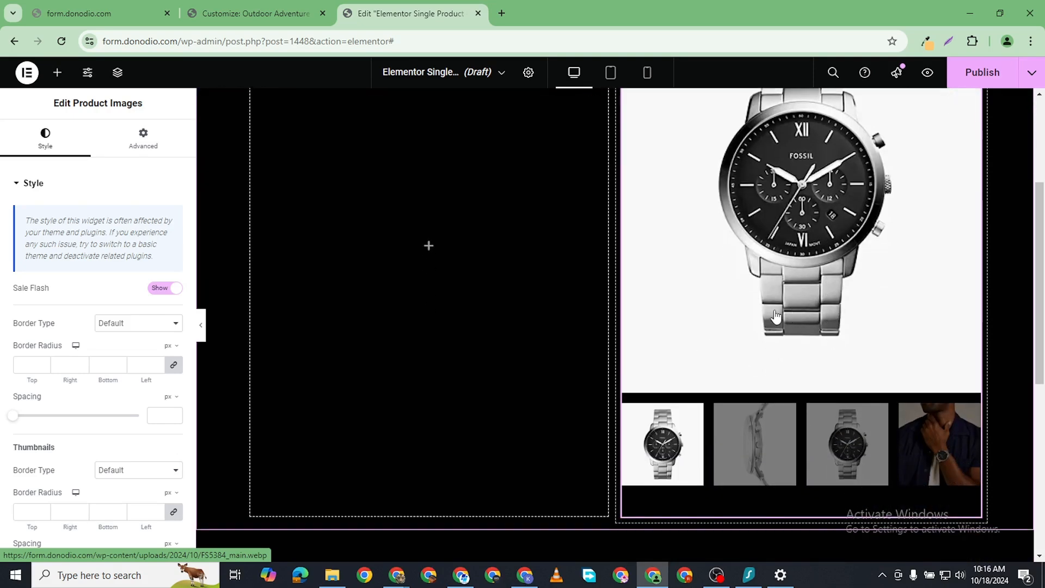
{"action": "scroll", "coordinate": [700, 344], "scroll_direction": "up", "scroll_amount": 3}
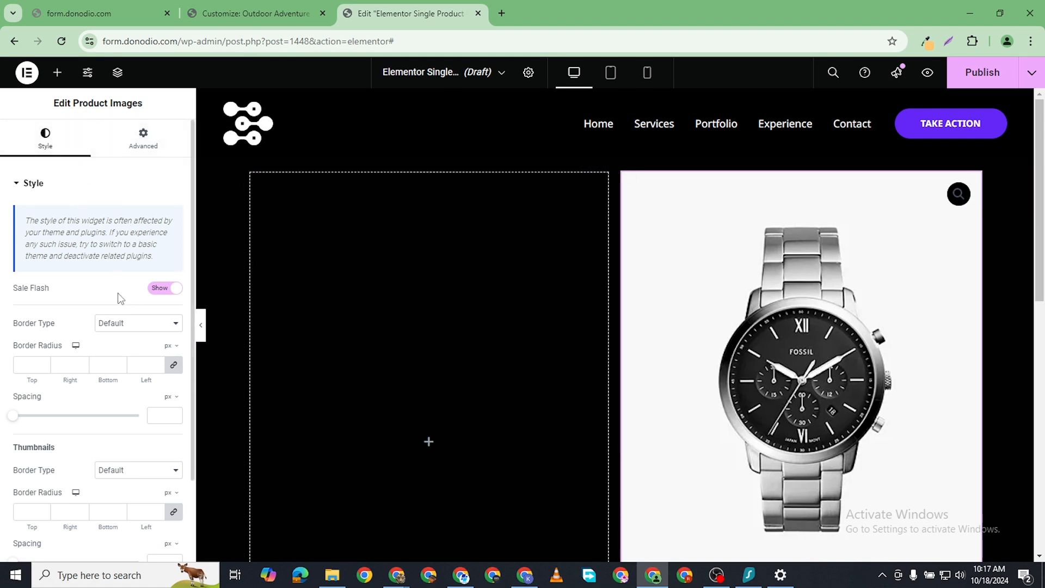
- Stack the Product Price, Product Title and Add To Cart widgets, in that order, in the container's left column
{"action": "left_click", "coordinate": [55, 73]}
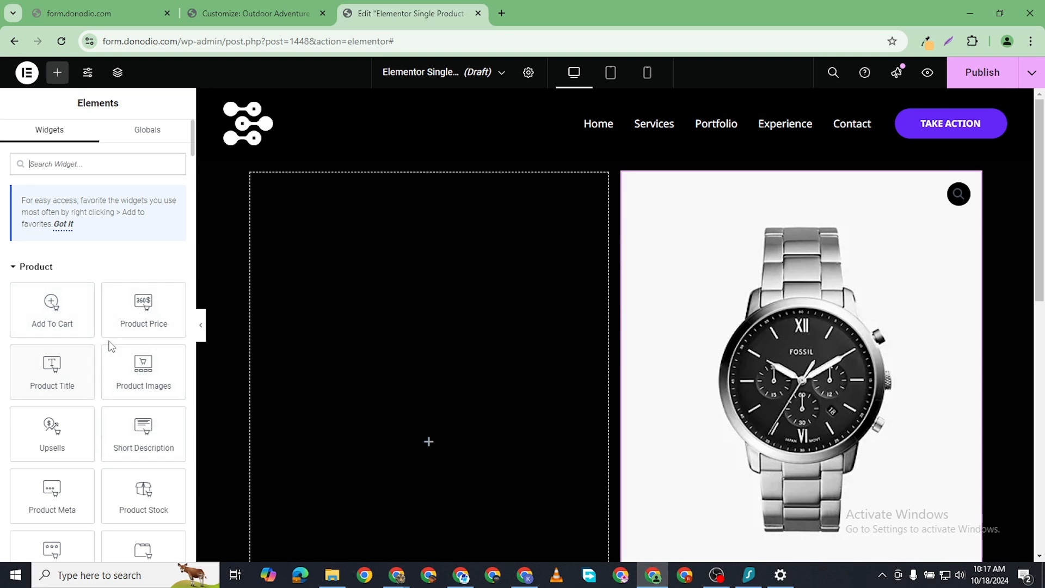
{"action": "left_click_drag", "start_coordinate": [131, 313], "coordinate": [217, 406]}
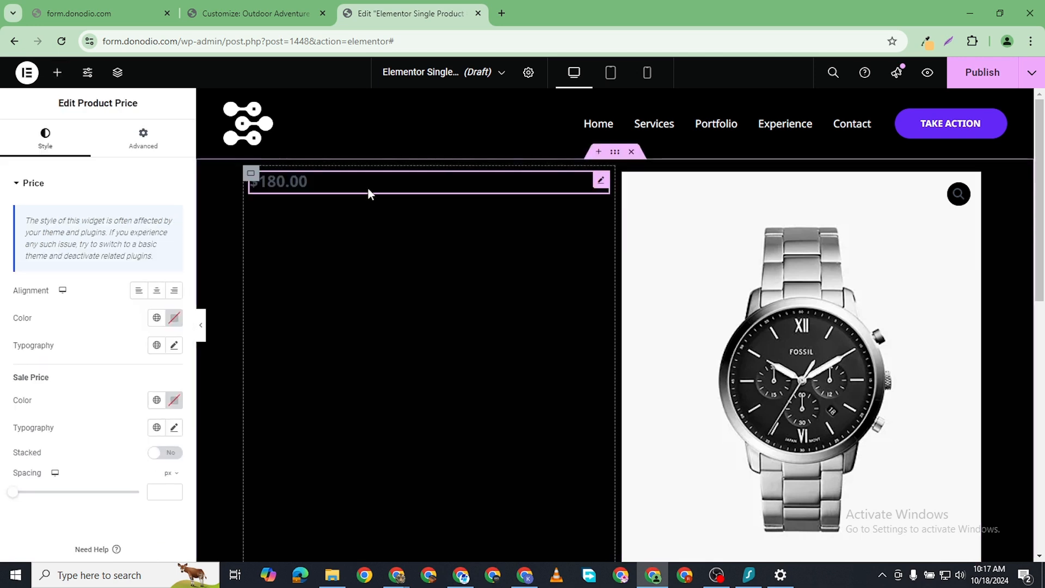
{"action": "left_click", "coordinate": [57, 72]}
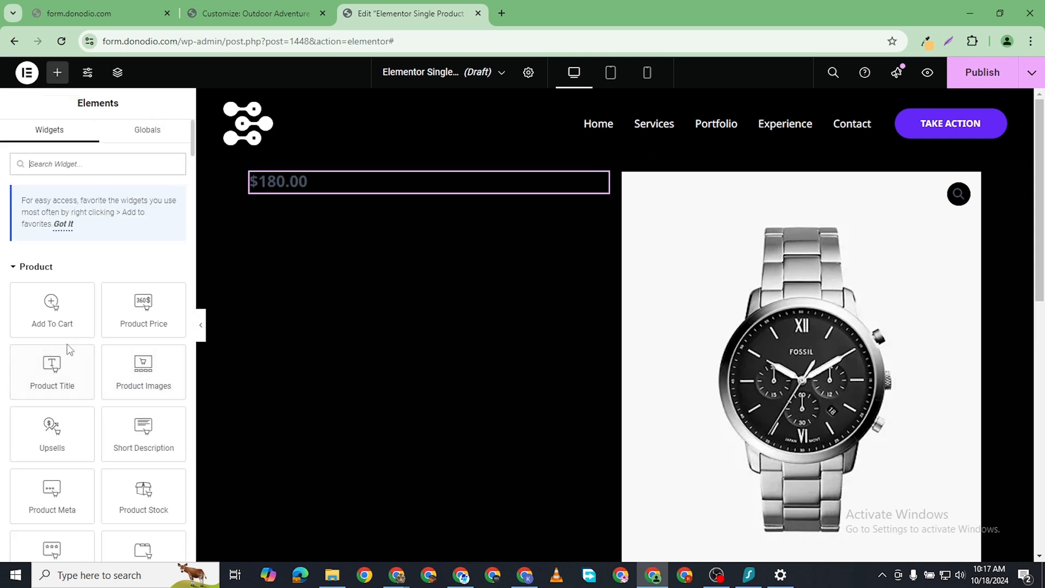
{"action": "left_click_drag", "start_coordinate": [37, 374], "coordinate": [331, 194]}
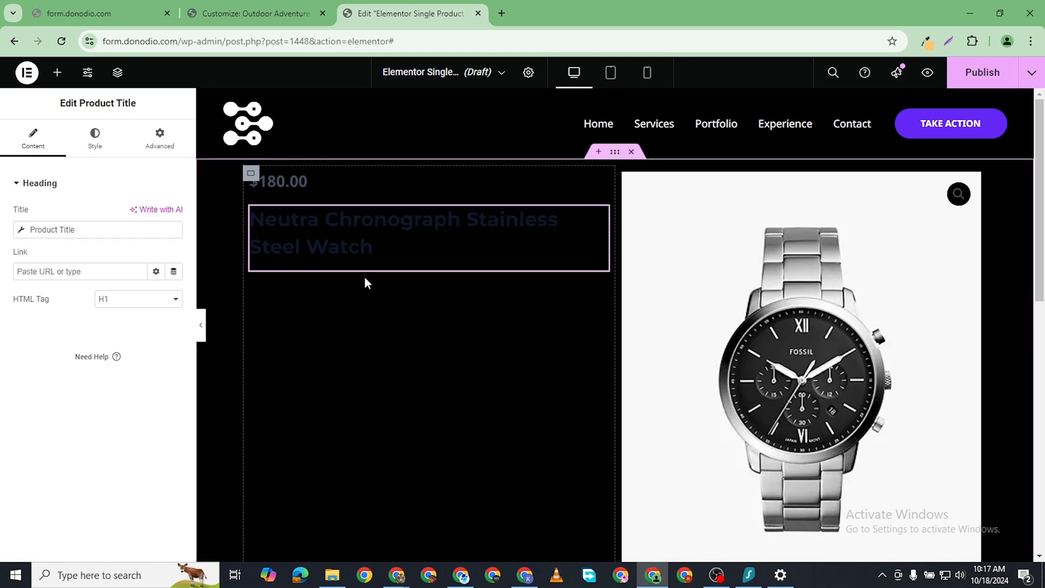
{"action": "left_click", "coordinate": [57, 73]}
{"action": "left_click_drag", "start_coordinate": [67, 299], "coordinate": [370, 280]}
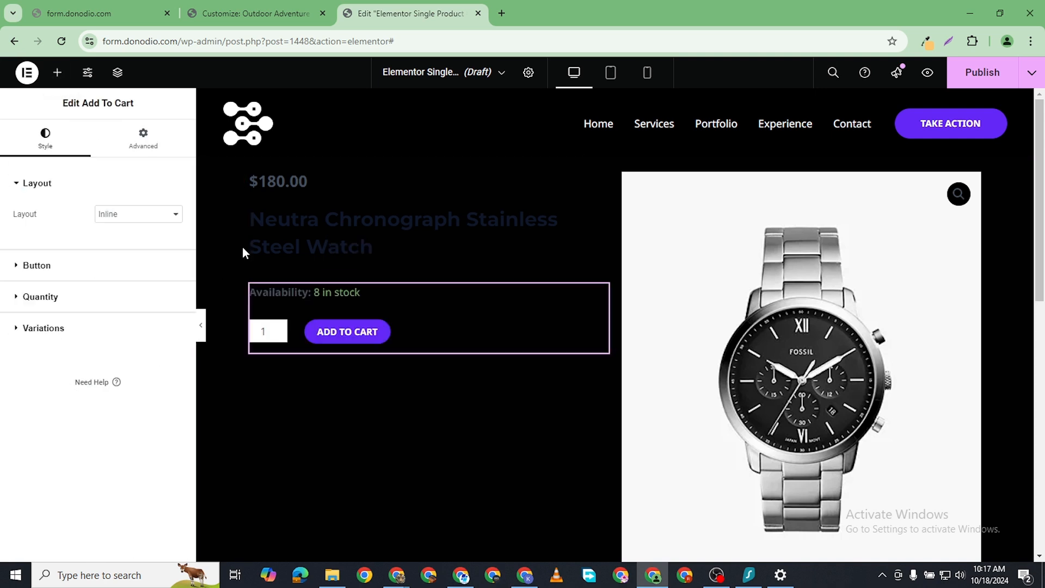
- Add the Product Meta widget below the Add To Cart widget in the container's left column
{"action": "left_click", "coordinate": [57, 73]}
{"action": "scroll", "coordinate": [117, 451], "scroll_direction": "down", "scroll_amount": 10}
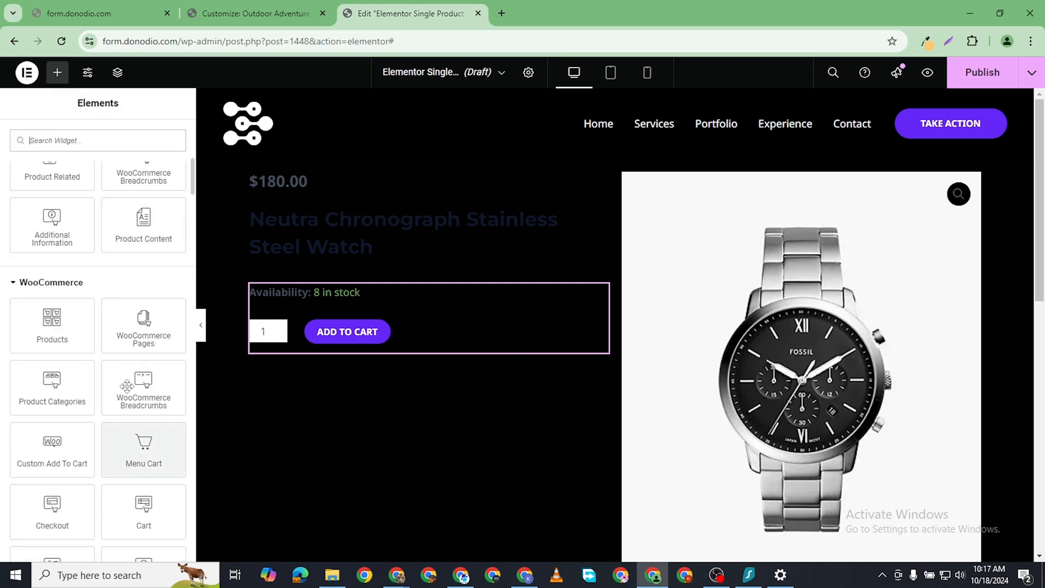
{"action": "scroll", "coordinate": [120, 362], "scroll_direction": "up", "scroll_amount": 5}
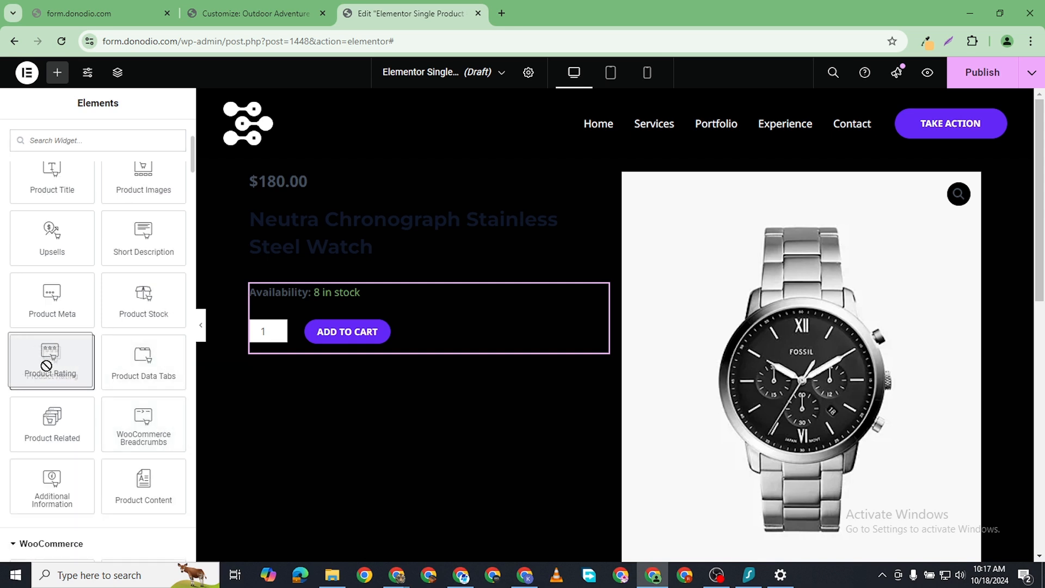
{"action": "left_click_drag", "start_coordinate": [51, 302], "coordinate": [375, 350]}
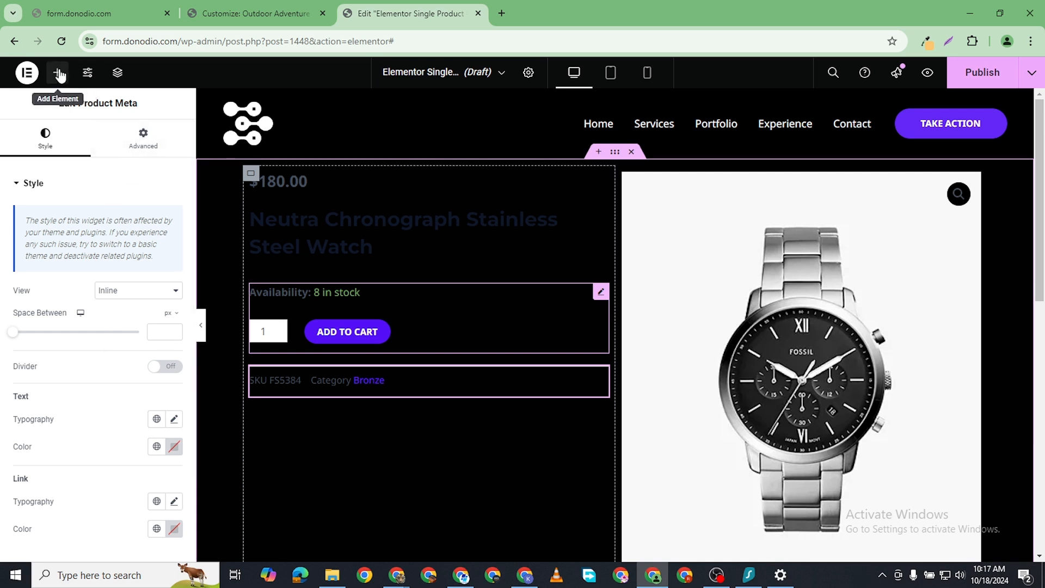
- Place the Short Description widget between the product title and Add To Cart, with the Product Rating widget directly beneath it
{"action": "left_click", "coordinate": [57, 72]}
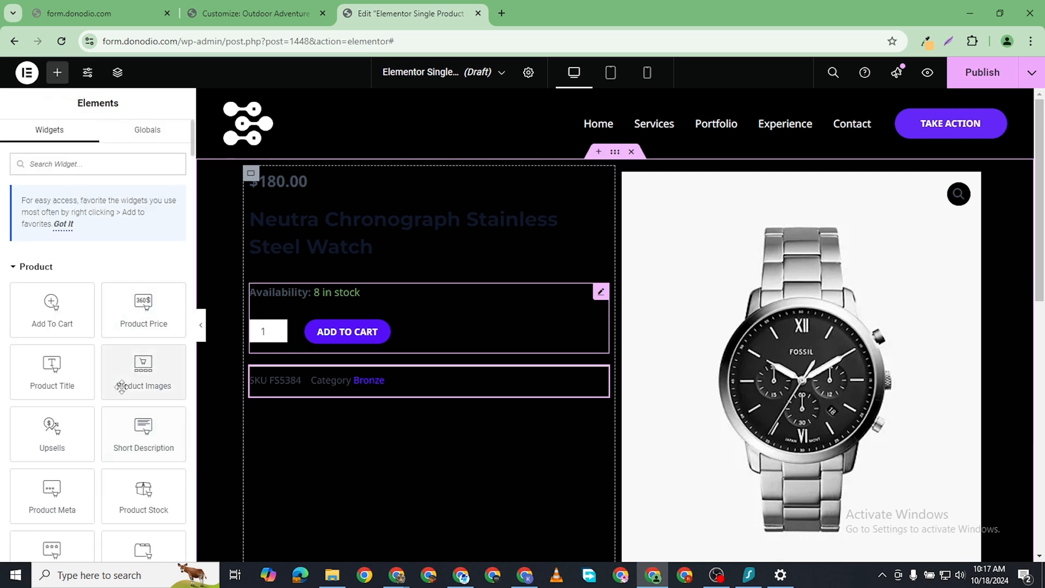
{"action": "scroll", "coordinate": [158, 463], "scroll_direction": "down", "scroll_amount": 1}
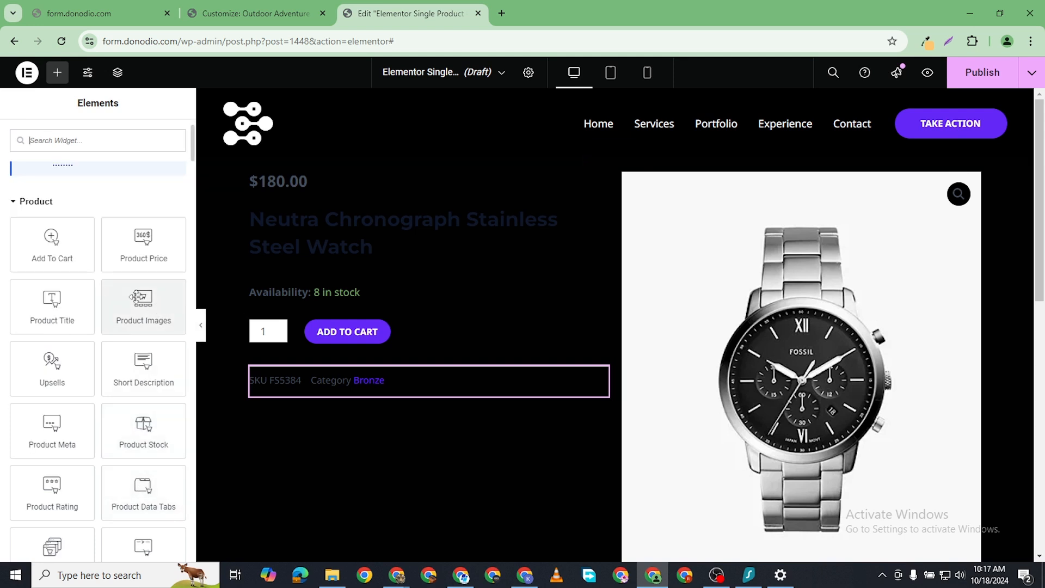
{"action": "left_click_drag", "start_coordinate": [144, 360], "coordinate": [333, 261]}
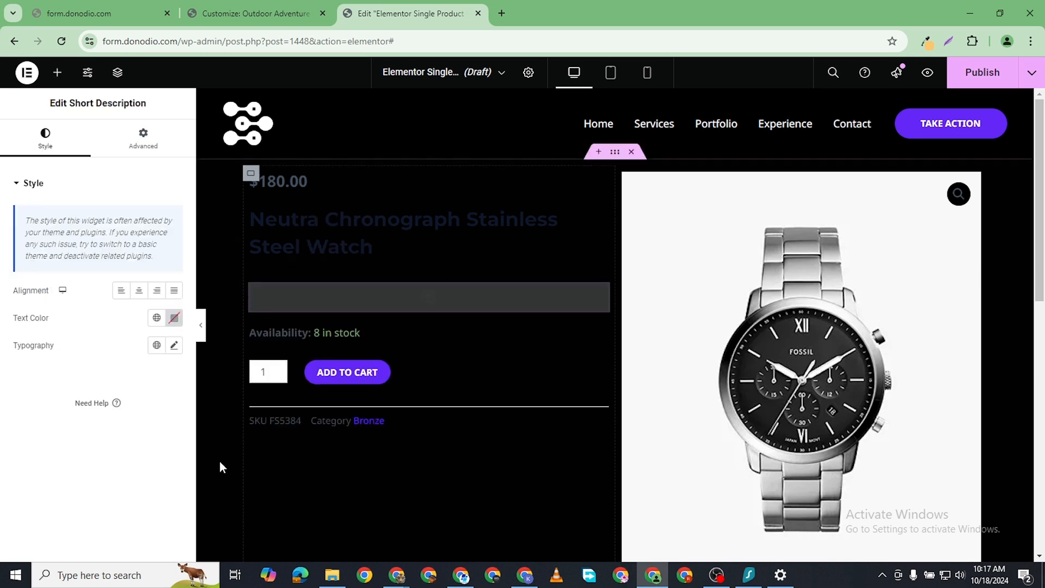
{"action": "left_click", "coordinate": [57, 72]}
{"action": "scroll", "coordinate": [117, 457], "scroll_direction": "down", "scroll_amount": 2}
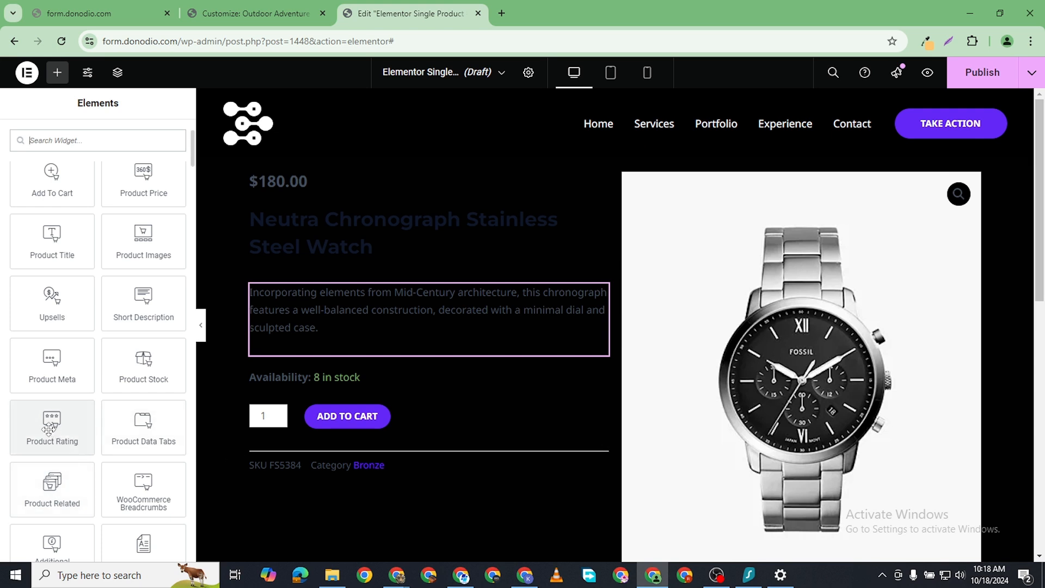
{"action": "left_click_drag", "start_coordinate": [54, 430], "coordinate": [310, 346]}
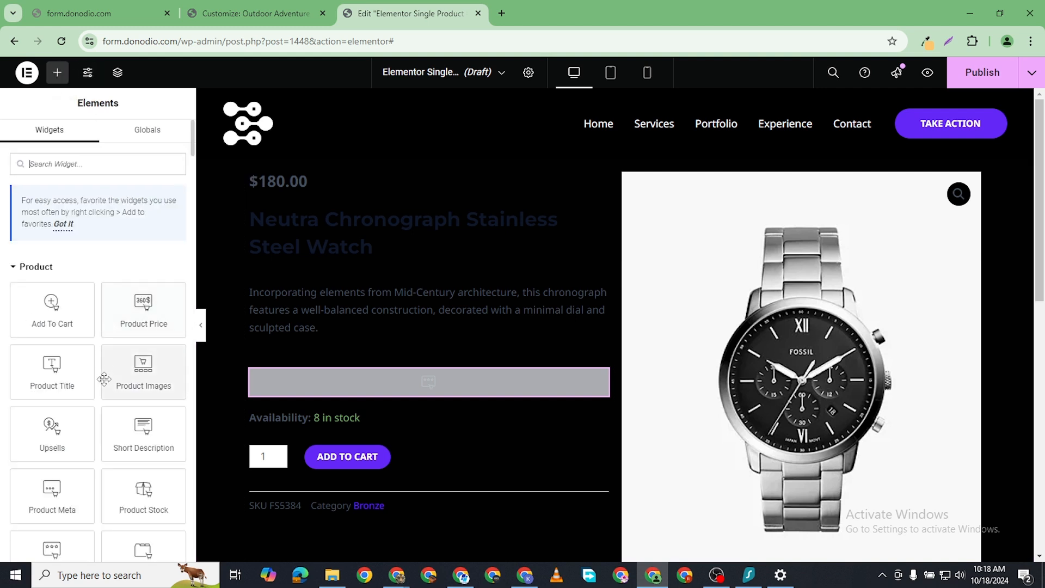
- Try the Additional Information widget between the short description and the product rating, and delete it again
{"action": "scroll", "coordinate": [131, 414], "scroll_direction": "down", "scroll_amount": 3}
{"action": "scroll", "coordinate": [140, 493], "scroll_direction": "down", "scroll_amount": 1}
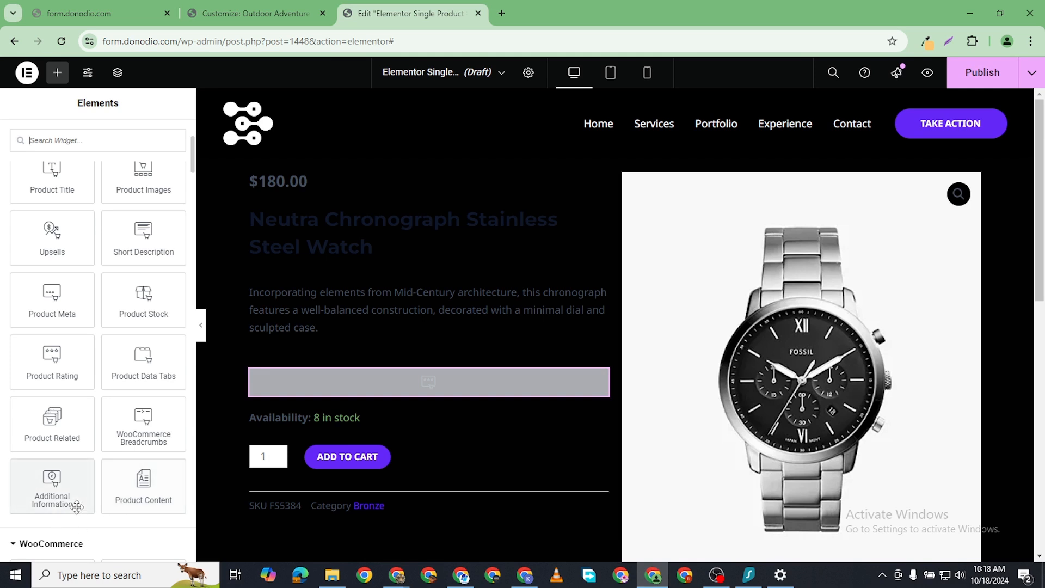
{"action": "left_click_drag", "start_coordinate": [67, 487], "coordinate": [470, 451]}
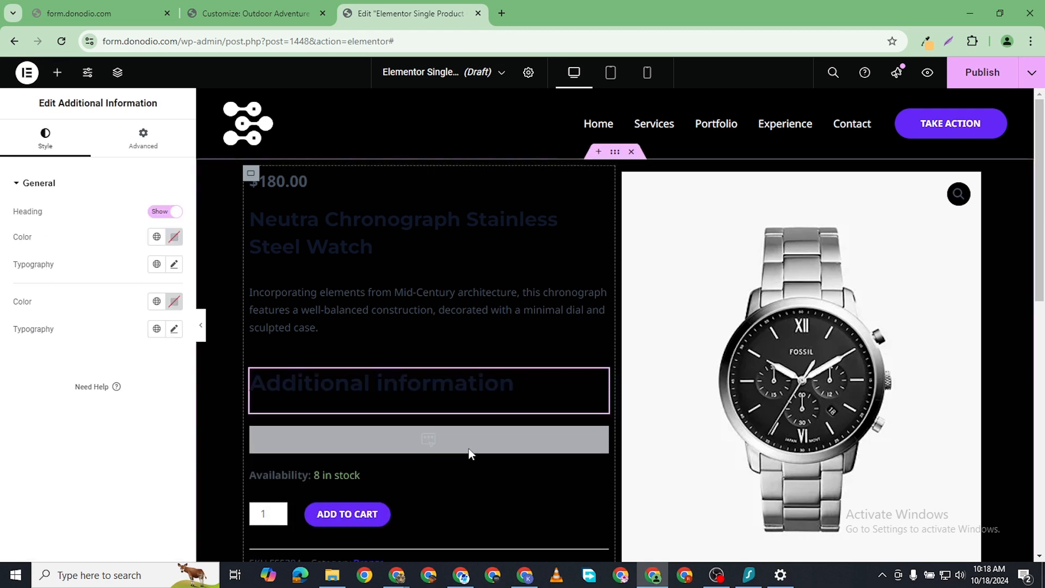
{"action": "right_click", "coordinate": [598, 376]}
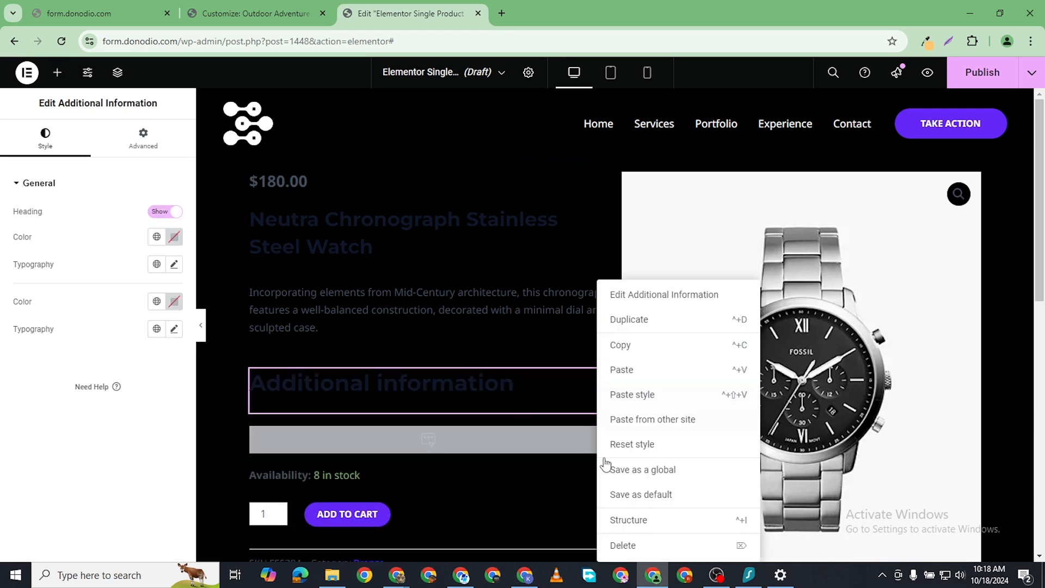
{"action": "key", "text": "Delete"}
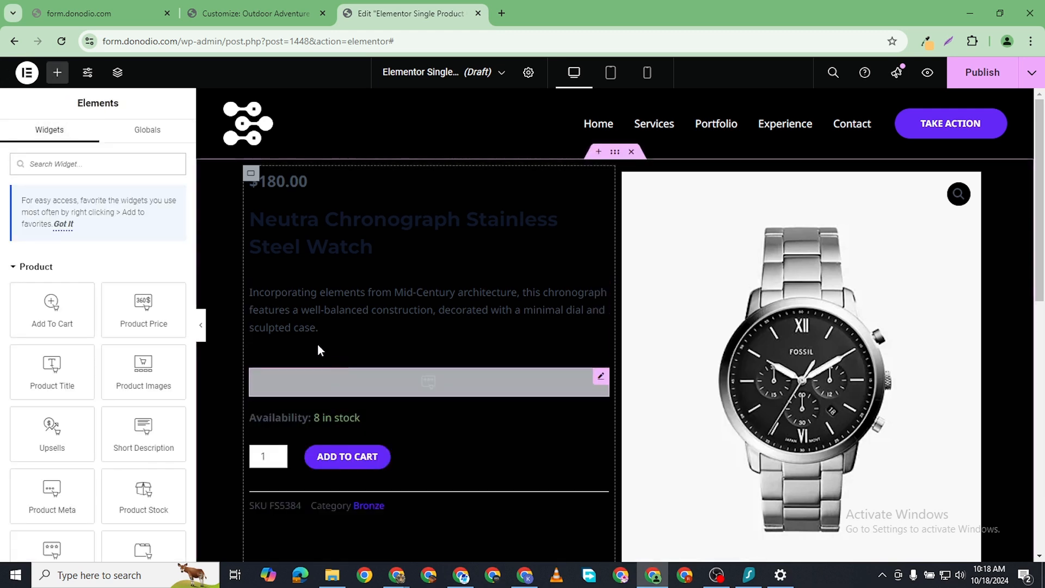
{"action": "left_click", "coordinate": [56, 71]}
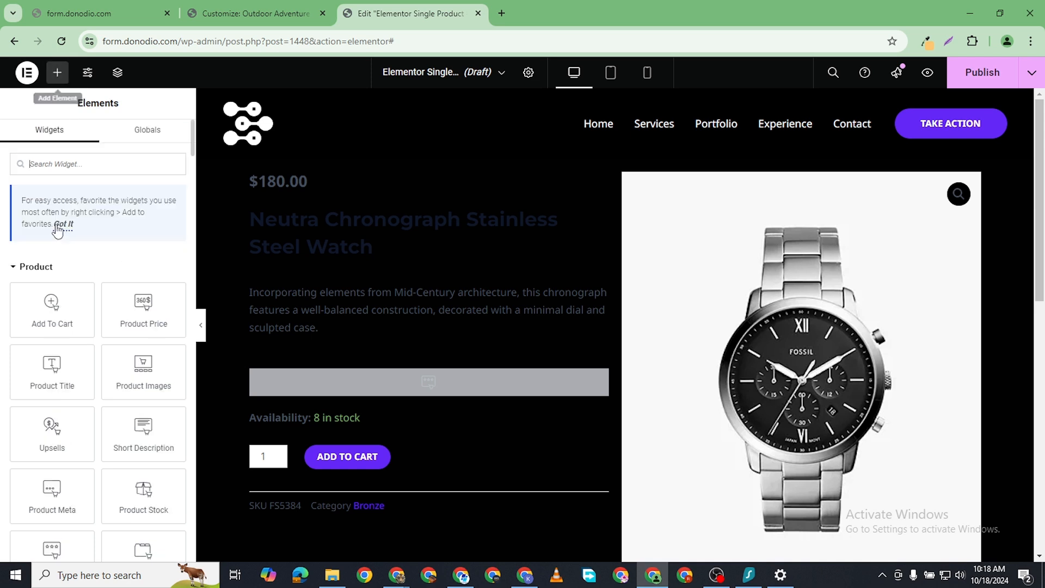
{"action": "scroll", "coordinate": [103, 294], "scroll_direction": "down", "scroll_amount": 1}
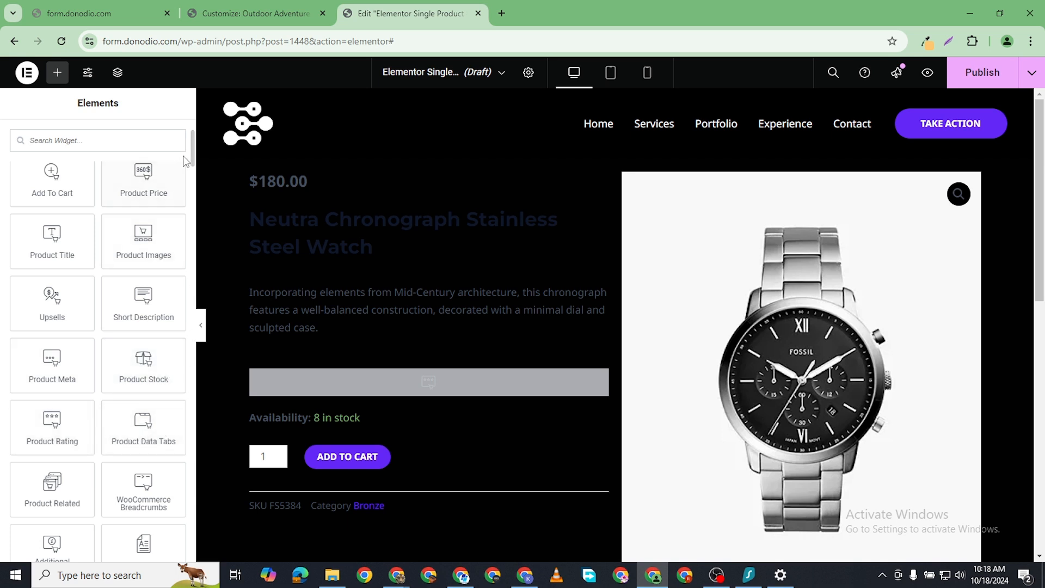
{"action": "left_click_drag", "start_coordinate": [193, 159], "coordinate": [192, 187]}
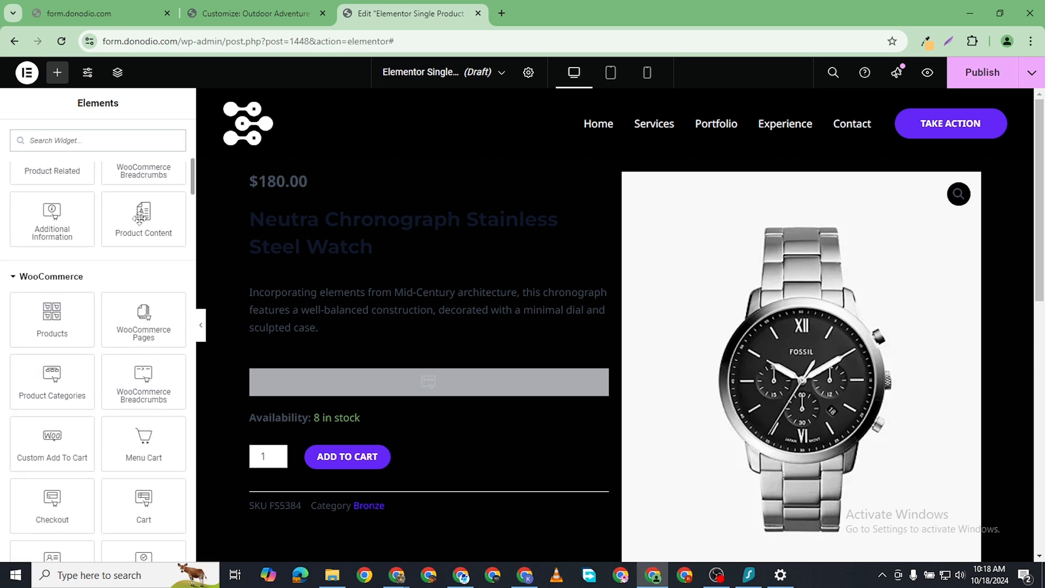
{"action": "scroll", "coordinate": [32, 256], "scroll_direction": "up", "scroll_amount": 1}
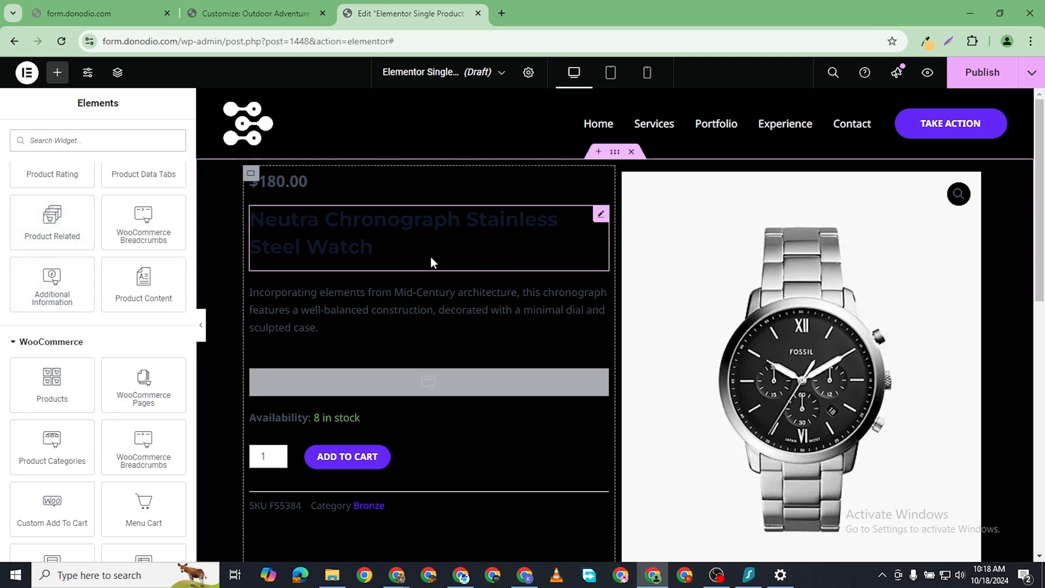
- Examine the default page of the Neutra Chronograph watch for the order and layout of its product elements
{"action": "left_click", "coordinate": [233, 15]}
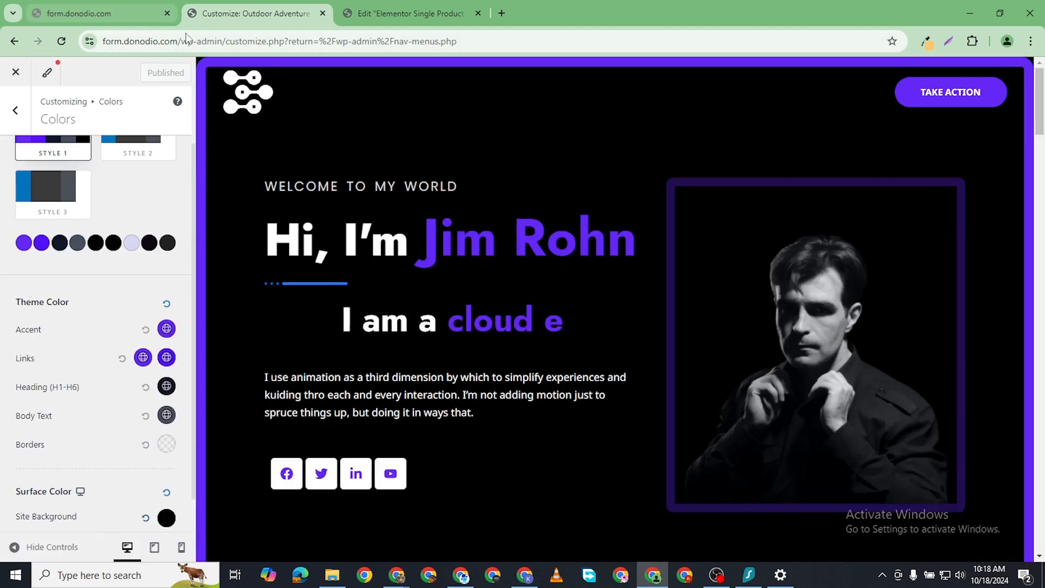
{"action": "left_click", "coordinate": [112, 16]}
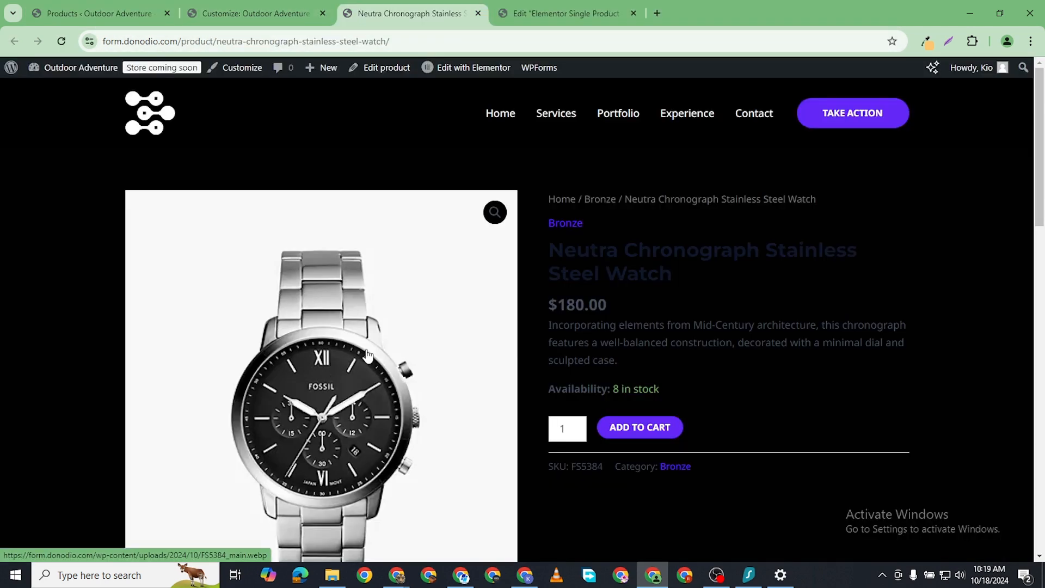
{"action": "scroll", "coordinate": [547, 352], "scroll_direction": "down", "scroll_amount": 4}
{"action": "scroll", "coordinate": [547, 353], "scroll_direction": "up", "scroll_amount": 1}
{"action": "scroll", "coordinate": [554, 361], "scroll_direction": "down", "scroll_amount": 3}
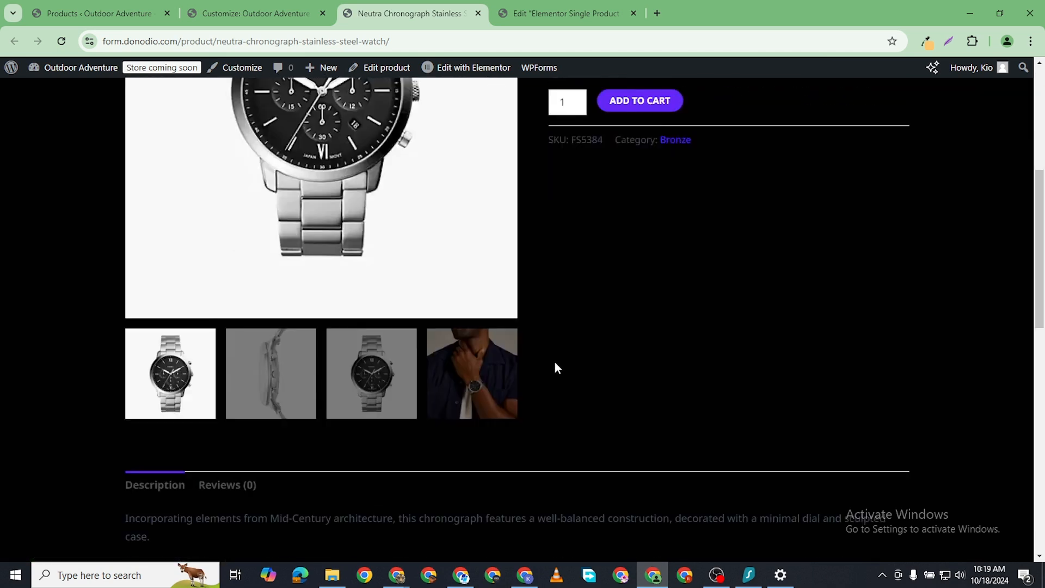
{"action": "scroll", "coordinate": [554, 362], "scroll_direction": "up", "scroll_amount": 6}
- Return to the Elementor template editor and move the Product Title widget above the Product Price widget
{"action": "left_click", "coordinate": [567, 15]}
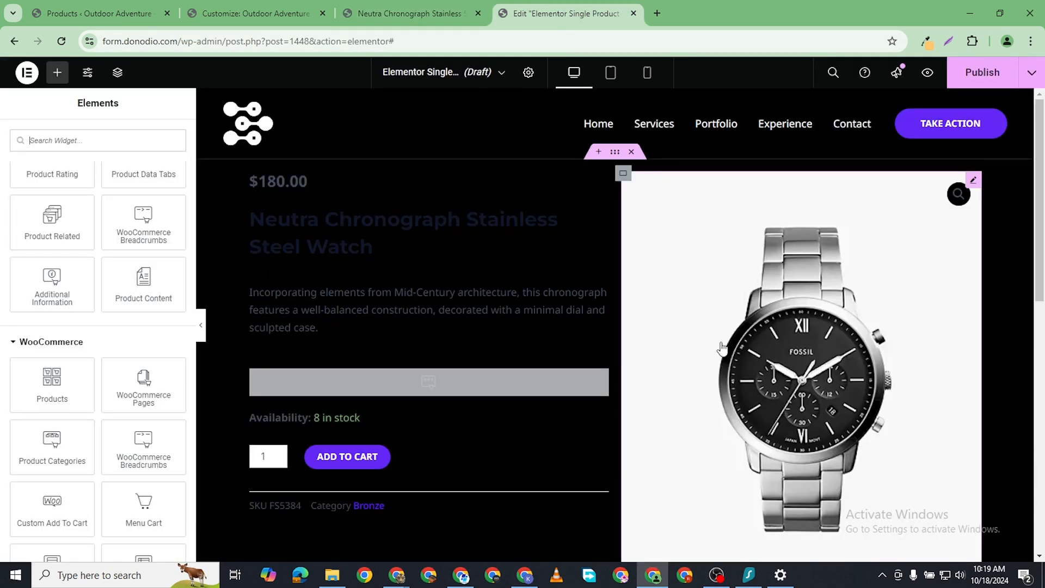
{"action": "scroll", "coordinate": [722, 348], "scroll_direction": "down", "scroll_amount": 1}
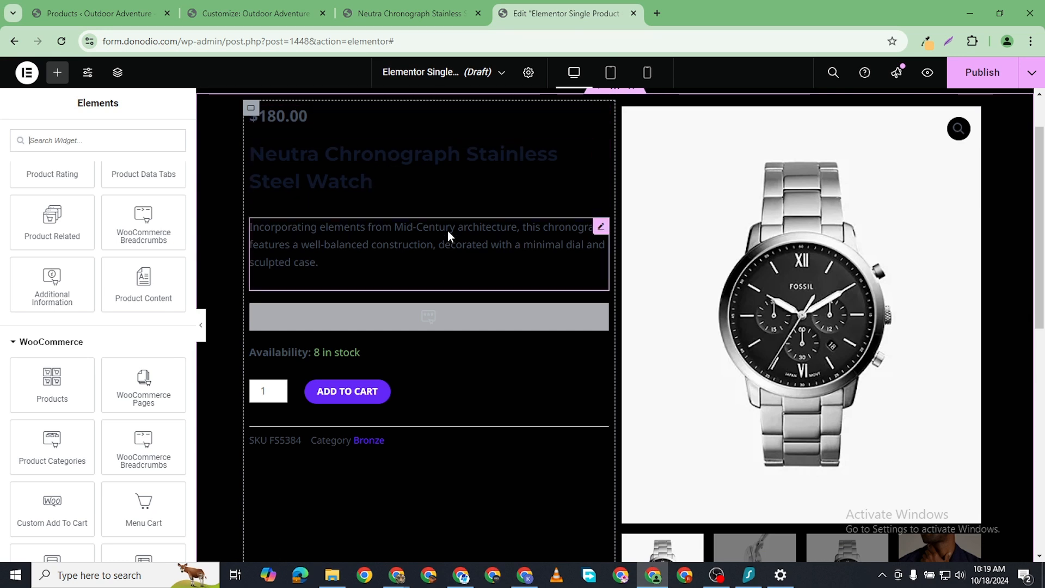
{"action": "scroll", "coordinate": [539, 174], "scroll_direction": "up", "scroll_amount": 1}
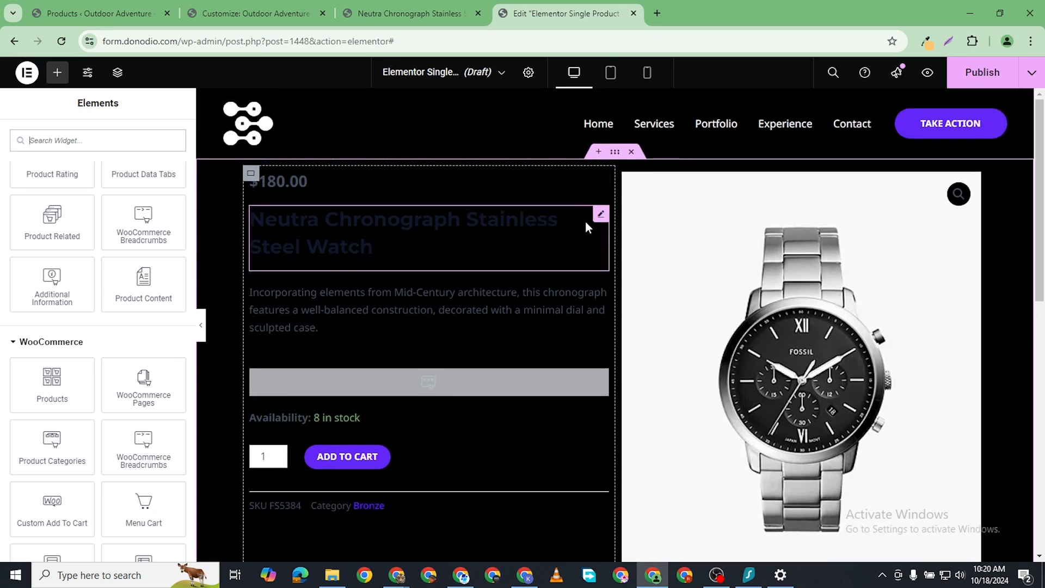
{"action": "left_click_drag", "start_coordinate": [595, 195], "coordinate": [430, 43]}
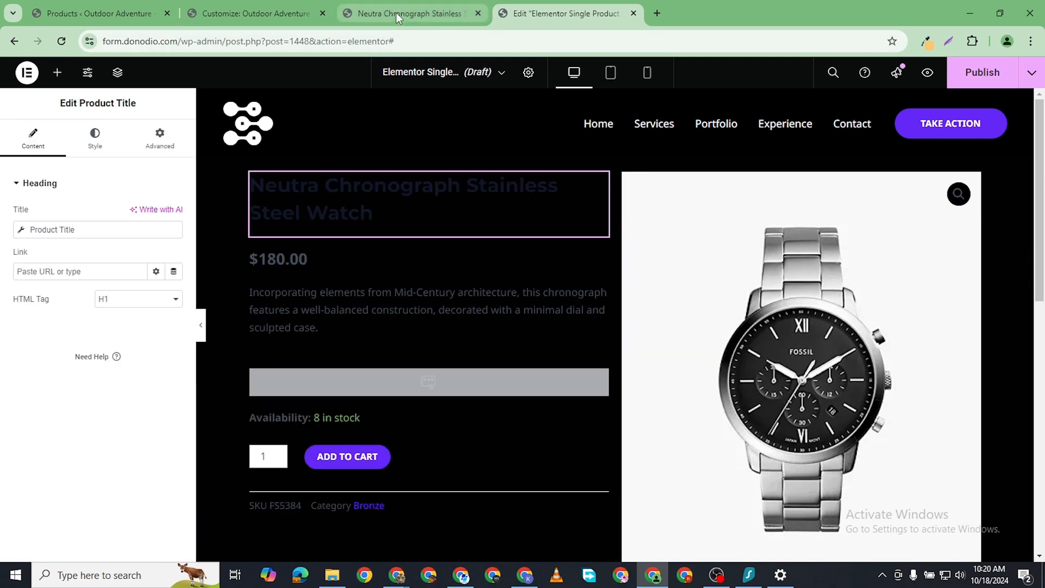
- Check the default product page again and add the WooCommerce Breadcrumbs widget above the product title in the template
{"action": "left_click", "coordinate": [396, 12]}
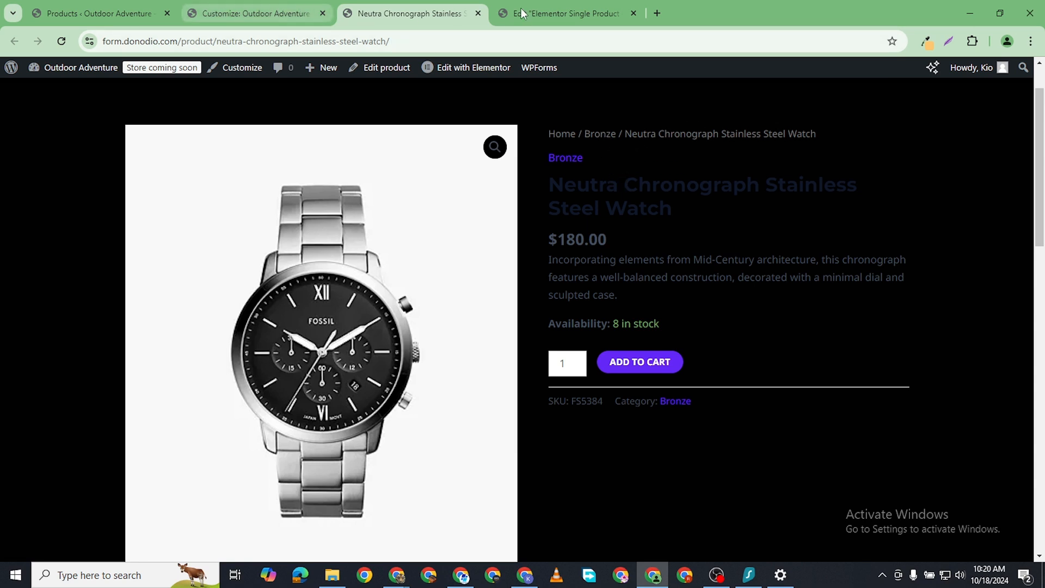
{"action": "left_click", "coordinate": [569, 12]}
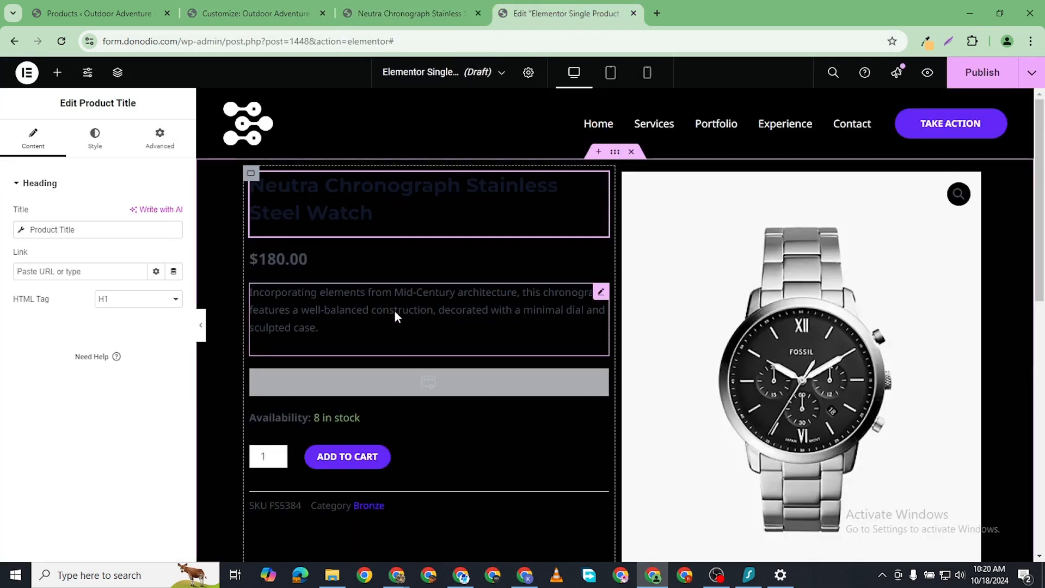
{"action": "left_click", "coordinate": [56, 74]}
{"action": "scroll", "coordinate": [157, 484], "scroll_direction": "down", "scroll_amount": 3}
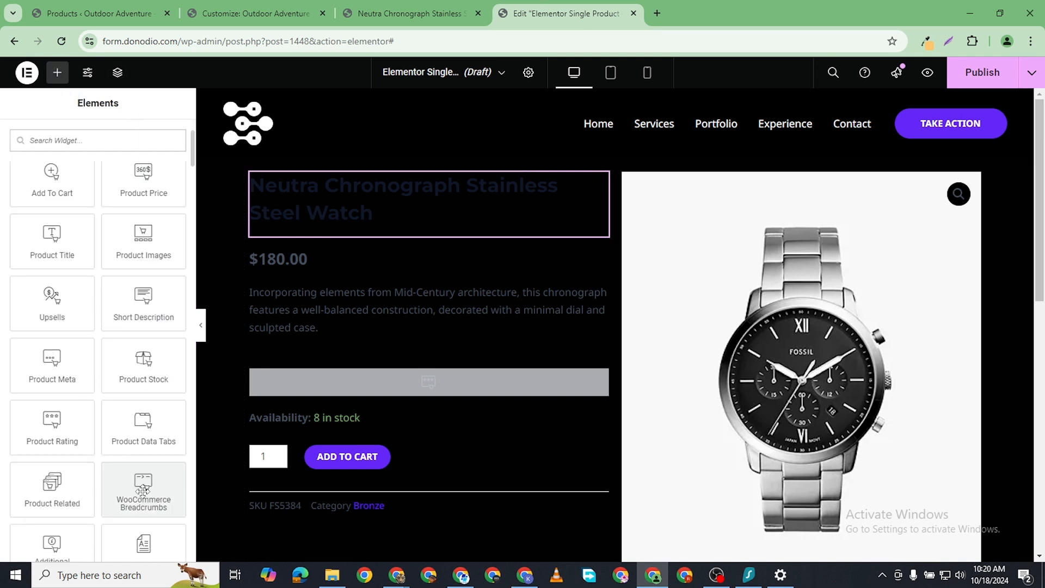
{"action": "left_click_drag", "start_coordinate": [142, 490], "coordinate": [341, 184]}
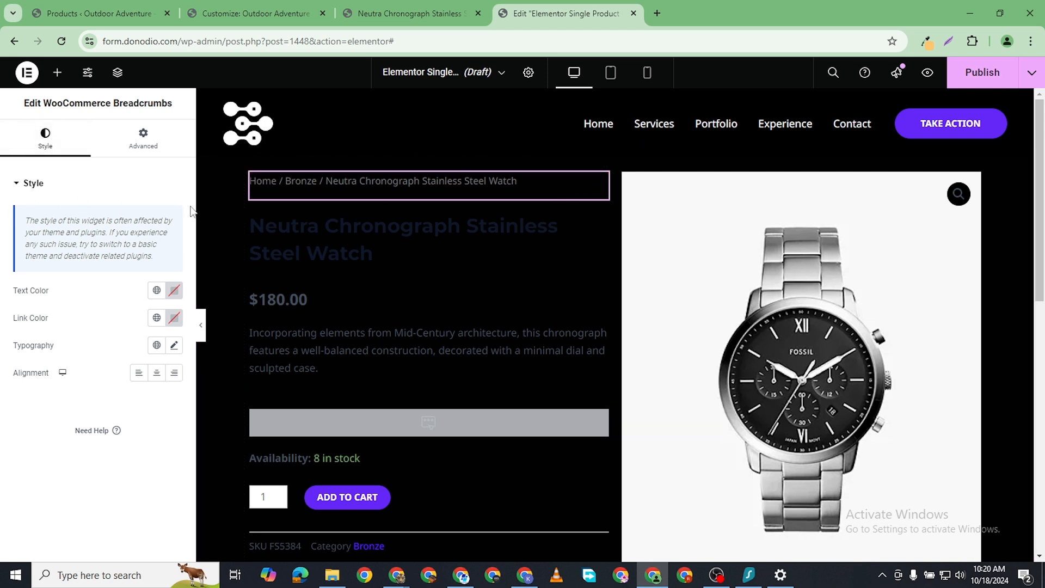
- Set the breadcrumbs' text color to light gray #AFAFAF
{"action": "left_click", "coordinate": [173, 292]}
{"action": "left_click_drag", "start_coordinate": [118, 367], "coordinate": [90, 370]}
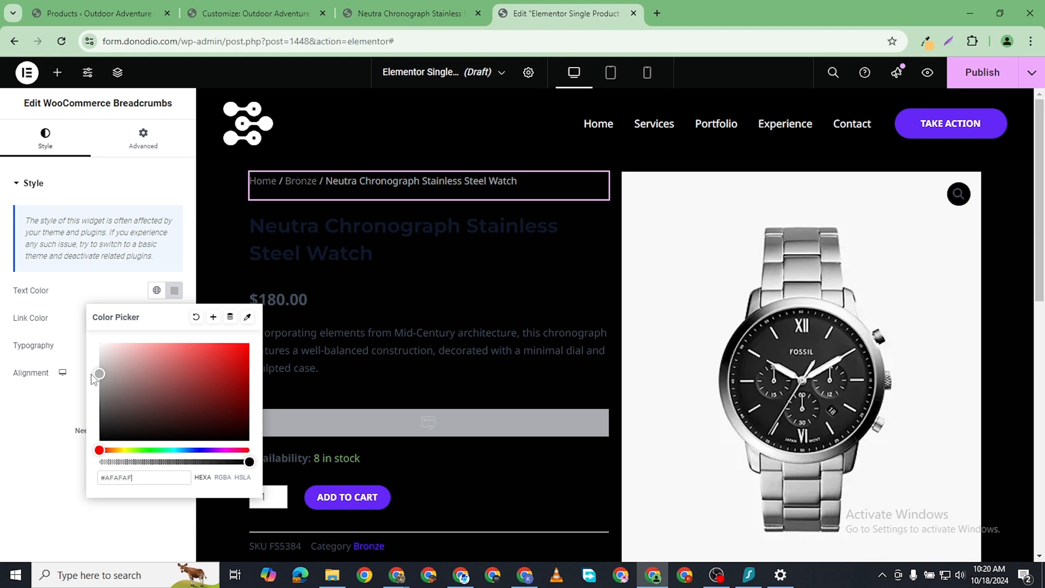
{"action": "left_click", "coordinate": [52, 467]}
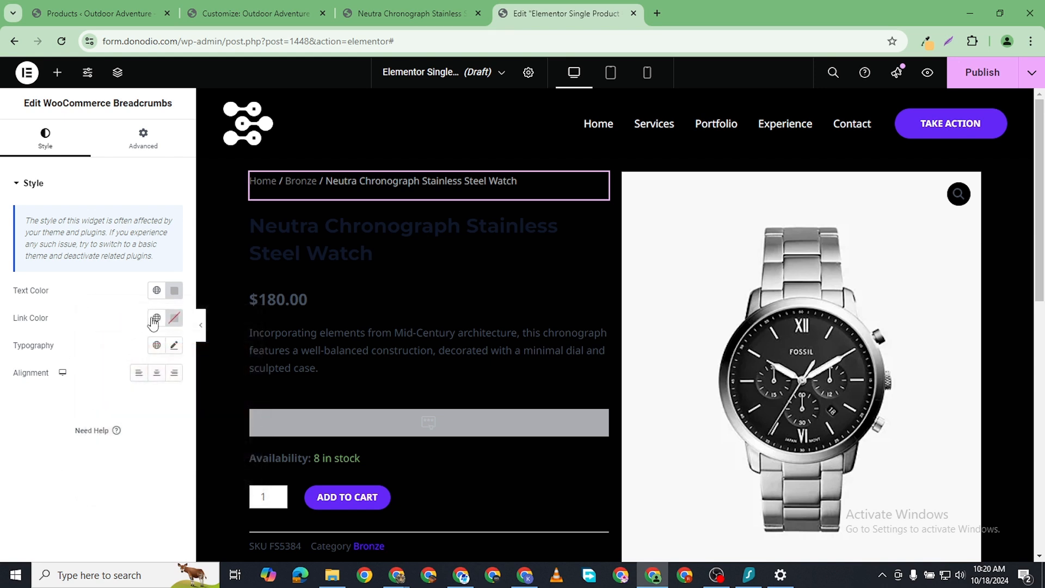
{"action": "left_click", "coordinate": [175, 319]}
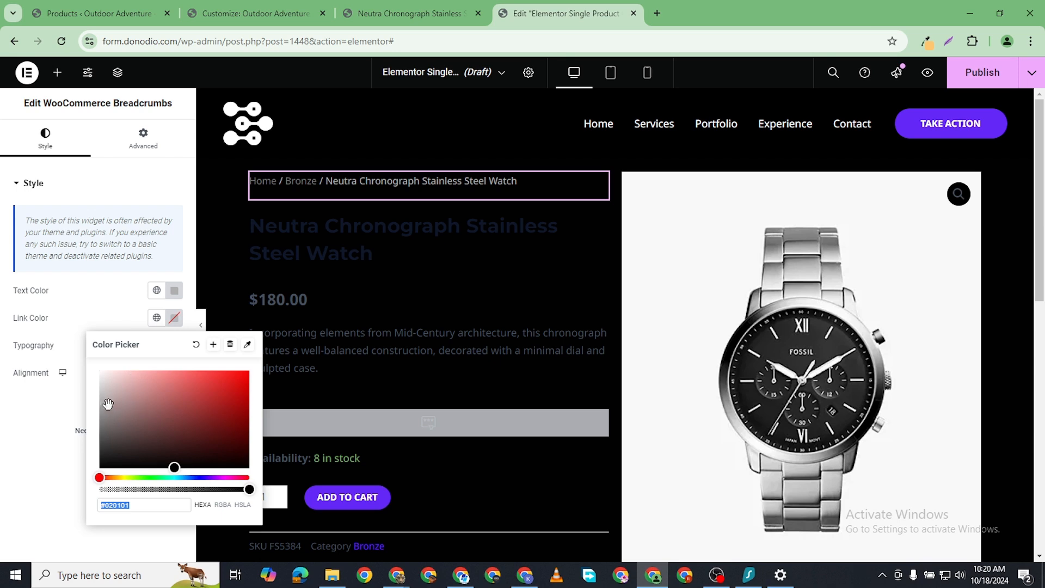
{"action": "left_click", "coordinate": [73, 438]}
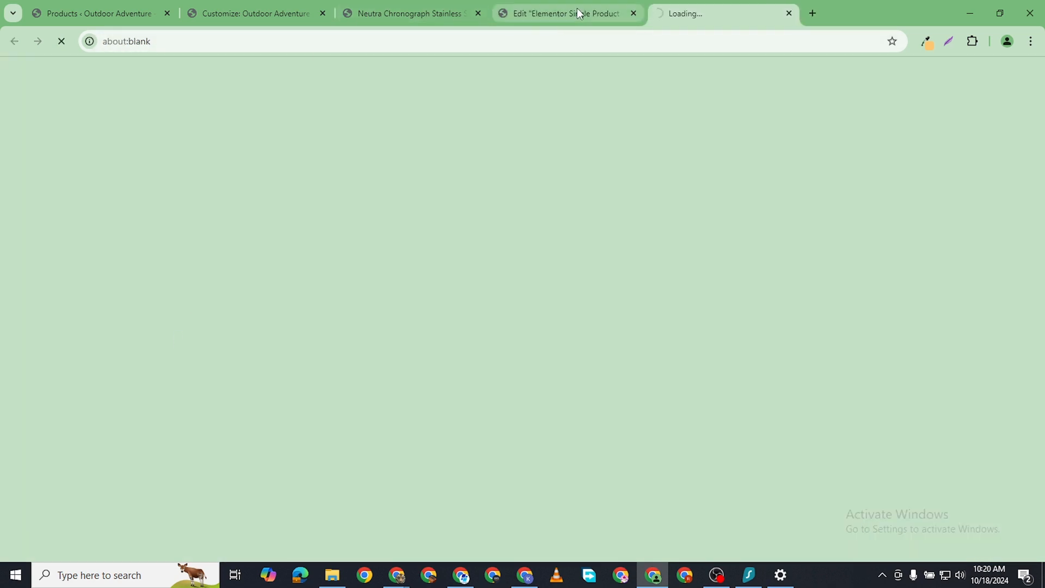
{"action": "left_click", "coordinate": [561, 16]}
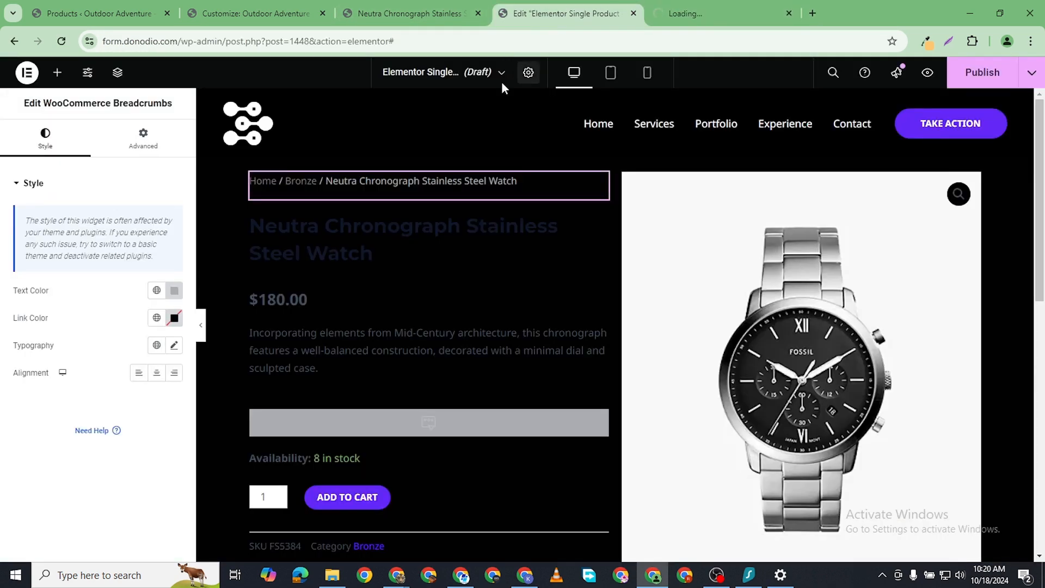
{"action": "left_click", "coordinate": [735, 13]}
{"action": "left_click", "coordinate": [594, 10]}
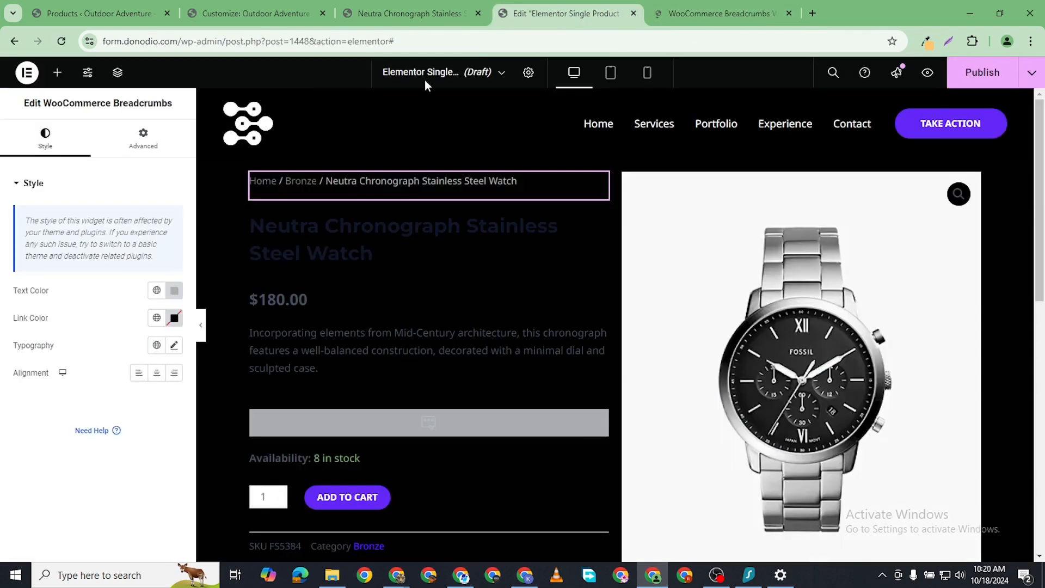
- Set the breadcrumbs' font family to Jost
{"action": "left_click", "coordinate": [174, 347]}
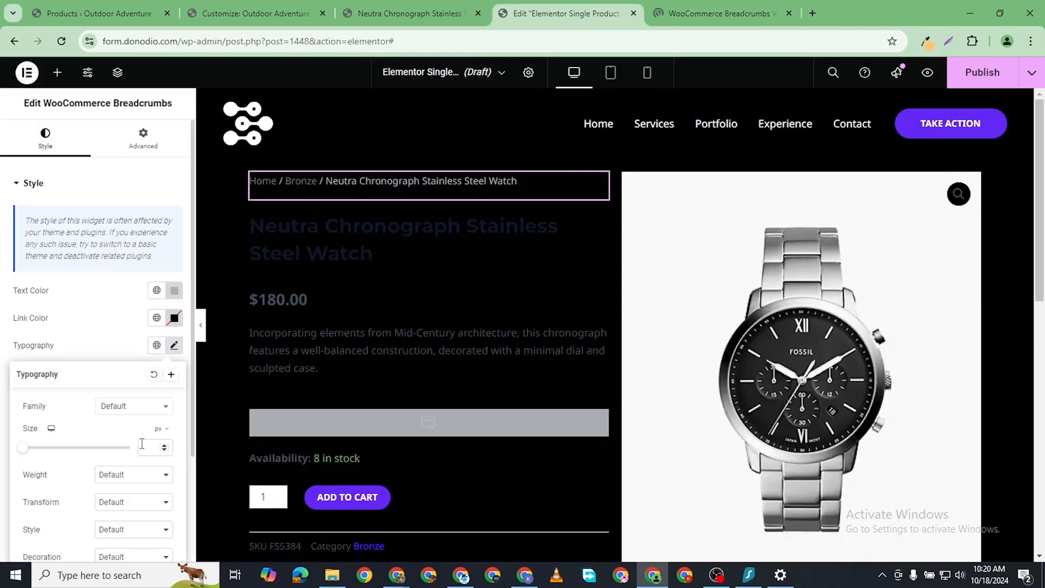
{"action": "left_click", "coordinate": [143, 409]}
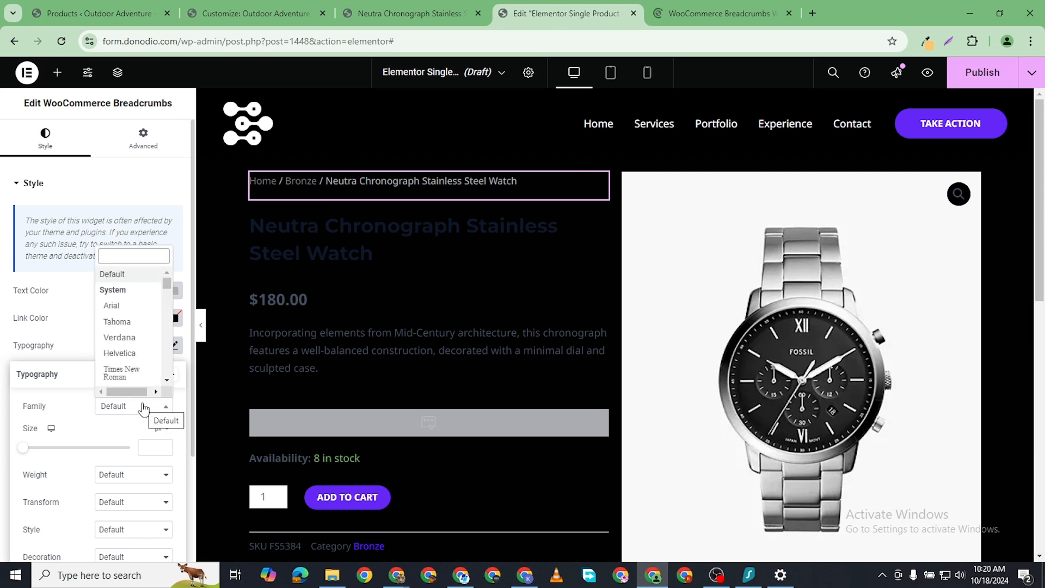
{"action": "type", "text": "jost"}
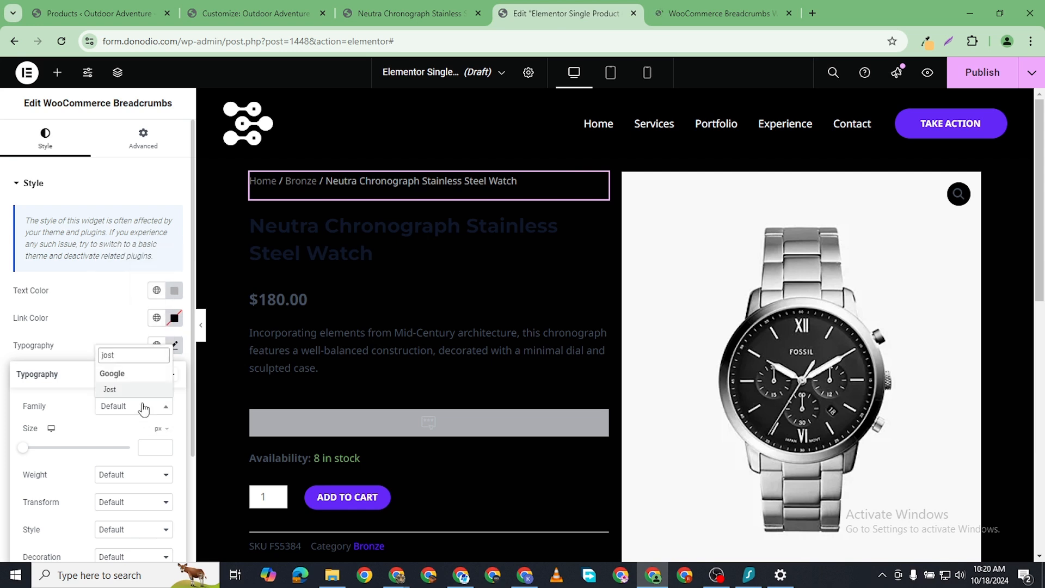
{"action": "left_click", "coordinate": [133, 389]}
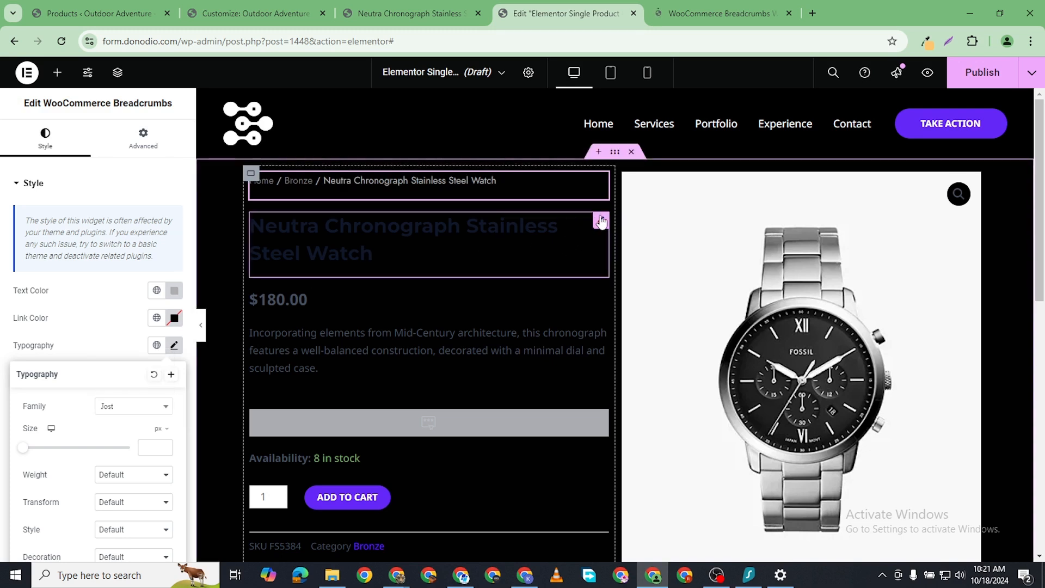
- Select the Product Title widget and check the settings of its dynamic title source
{"action": "left_click", "coordinate": [601, 221]}
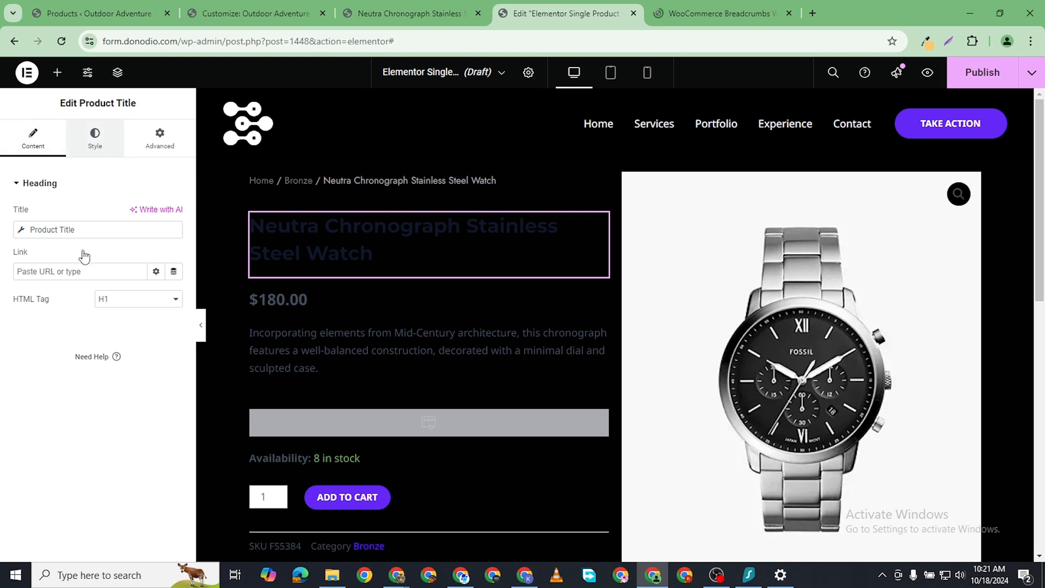
{"action": "left_click", "coordinate": [94, 139]}
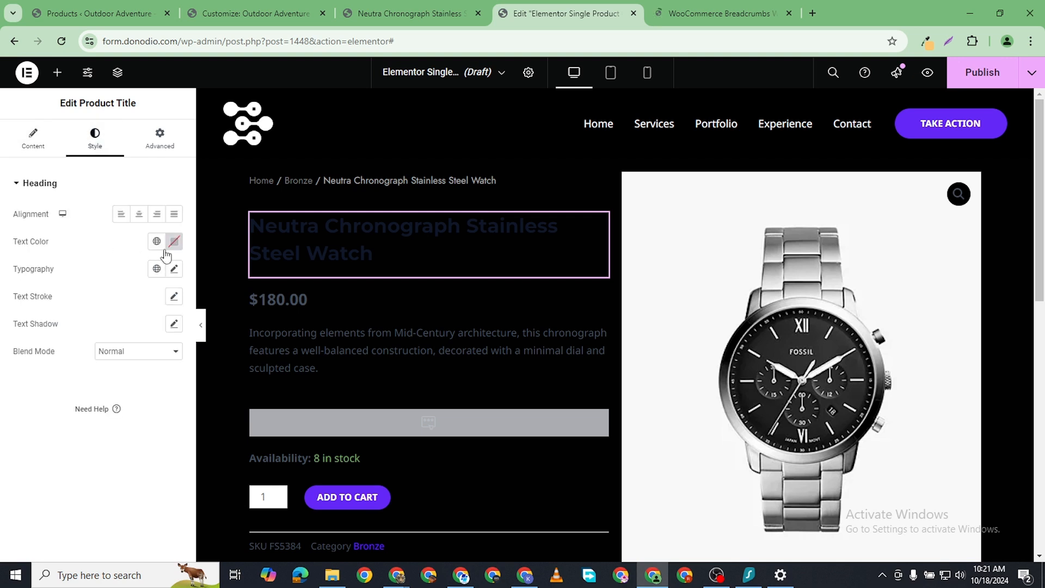
{"action": "left_click", "coordinate": [40, 143]}
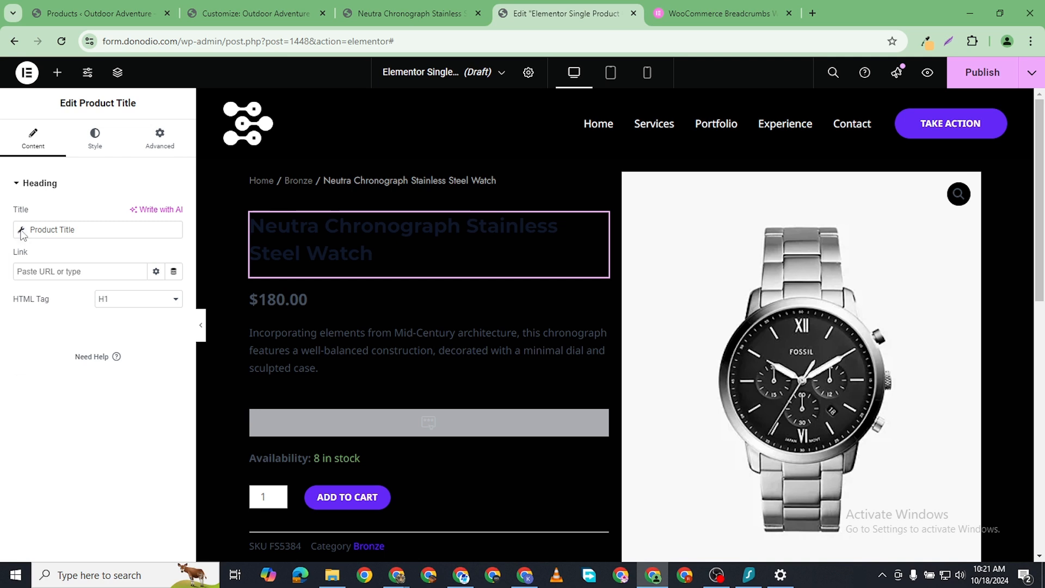
{"action": "left_click", "coordinate": [21, 230]}
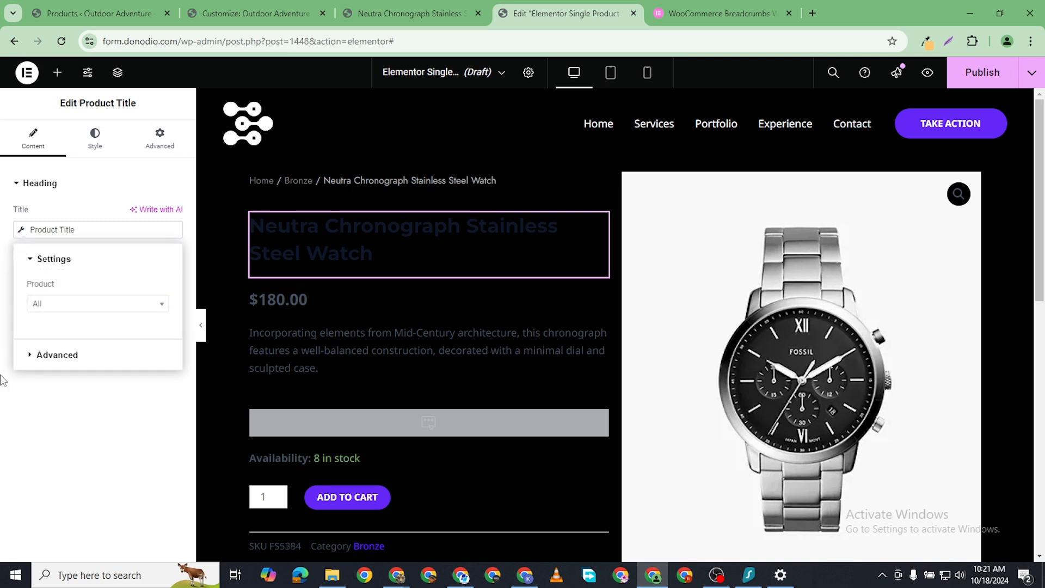
{"action": "left_click", "coordinate": [51, 424]}
- Change the product title's text color to a very light gray
{"action": "left_click", "coordinate": [95, 139]}
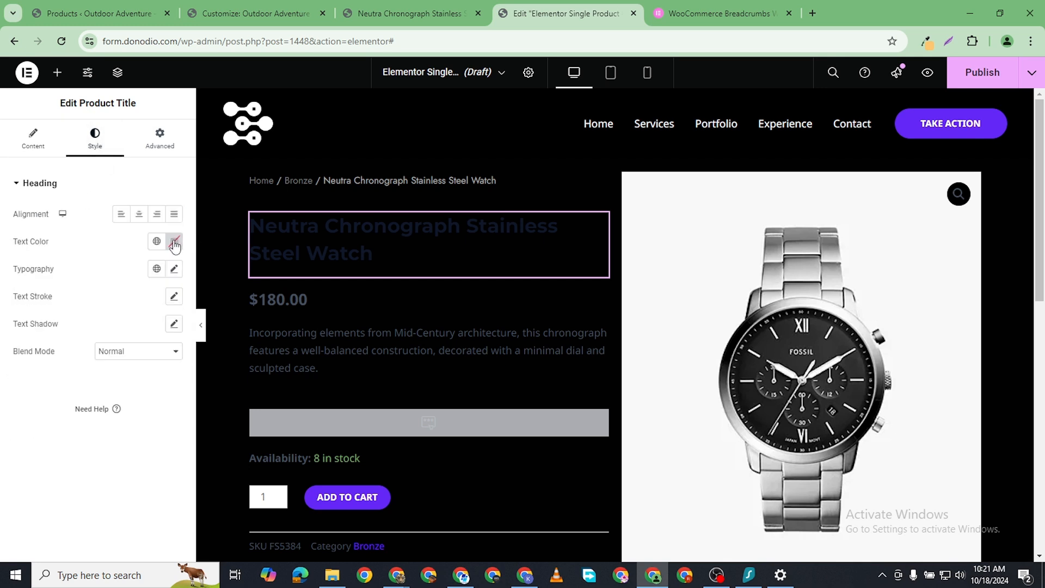
{"action": "left_click", "coordinate": [174, 242]}
{"action": "left_click", "coordinate": [98, 337]}
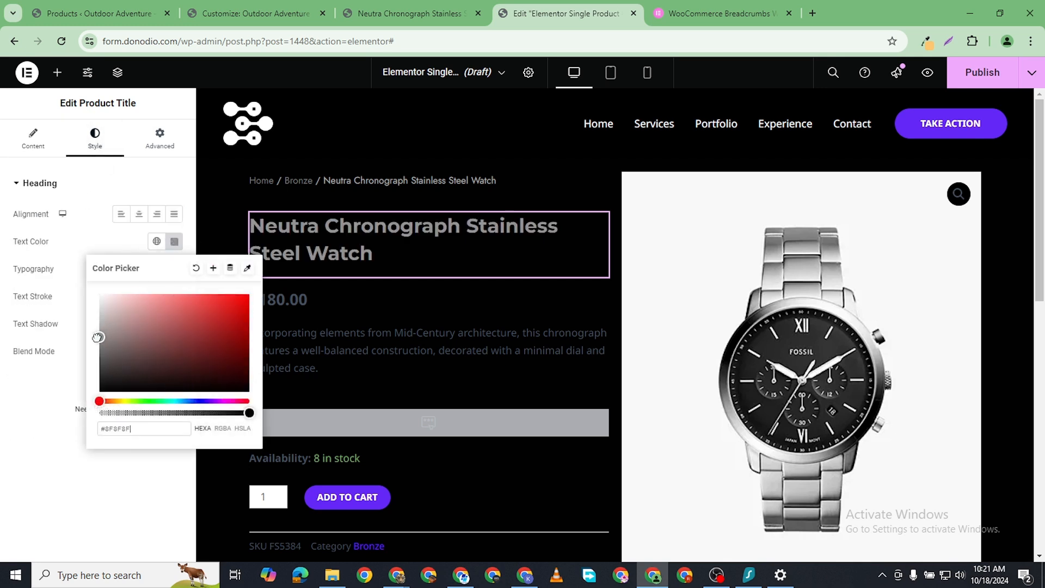
{"action": "mouse_move", "coordinate": [98, 337]}
{"action": "left_mouse_down"}
{"action": "mouse_move", "coordinate": [98, 366]}
{"action": "mouse_move", "coordinate": [88, 308]}
{"action": "left_mouse_up"}
{"action": "left_click", "coordinate": [22, 398]}
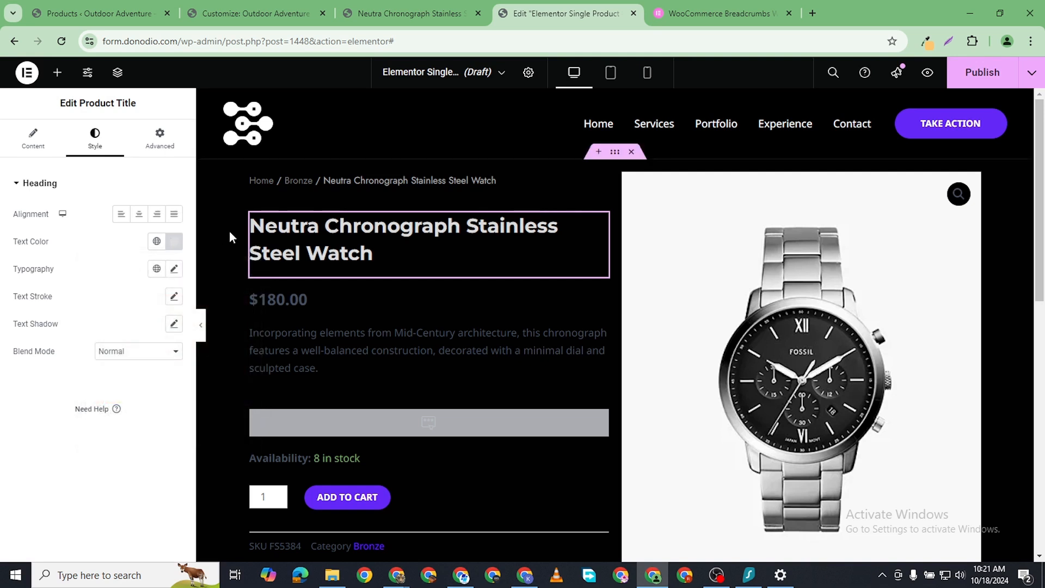
- Set the product title's typography to the Jost font family at a size of 50 px
{"action": "left_click", "coordinate": [173, 268]}
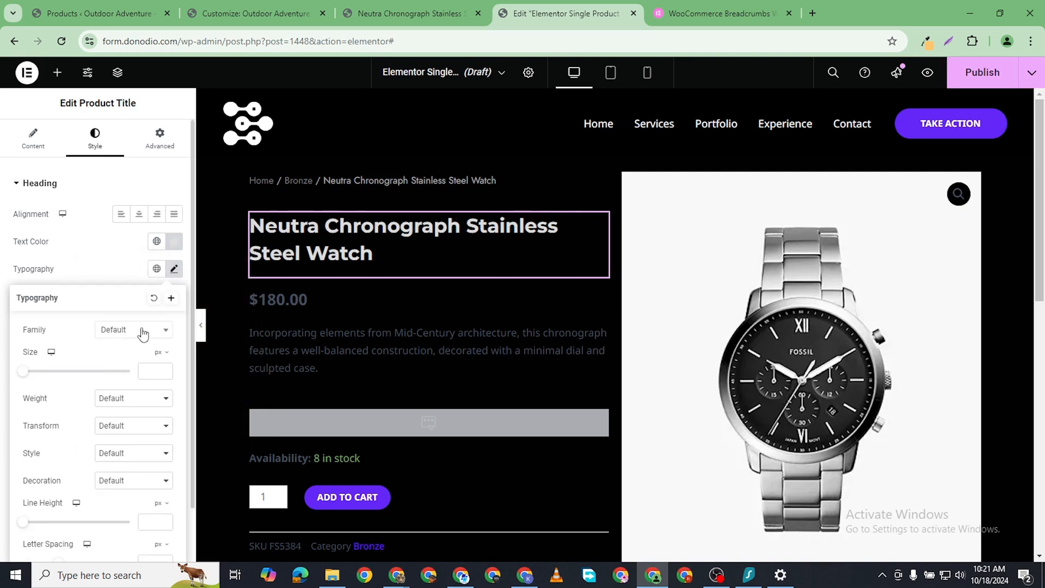
{"action": "left_click", "coordinate": [143, 332]}
{"action": "type", "text": "jost"}
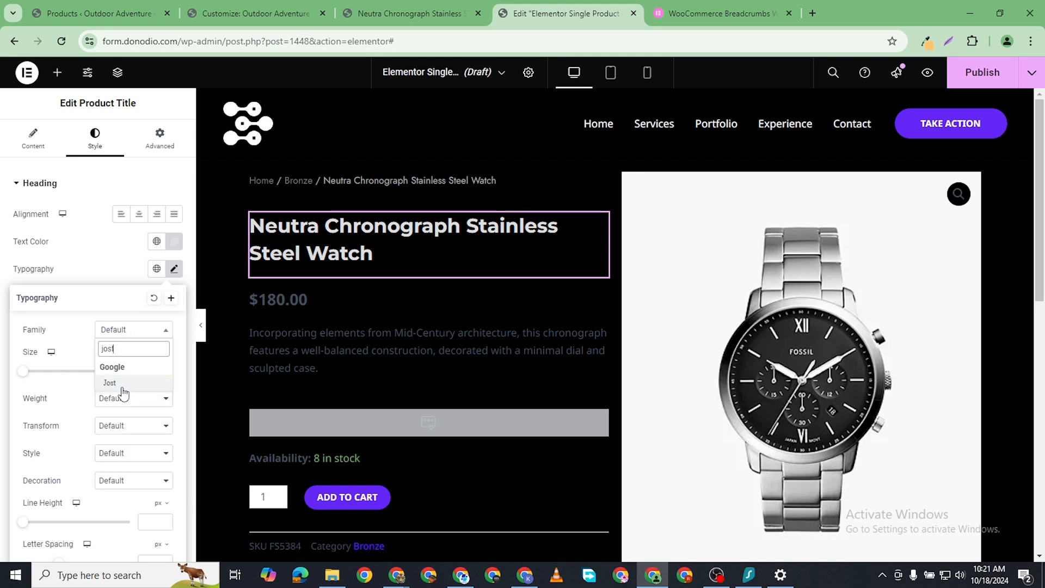
{"action": "left_click", "coordinate": [111, 383]}
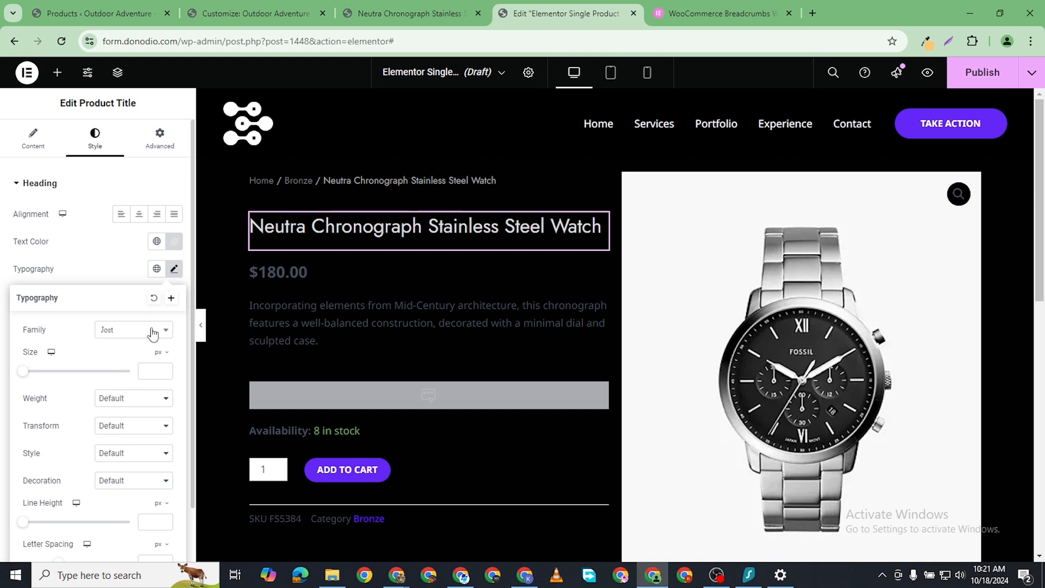
{"action": "left_click_drag", "start_coordinate": [20, 379], "coordinate": [48, 386]}
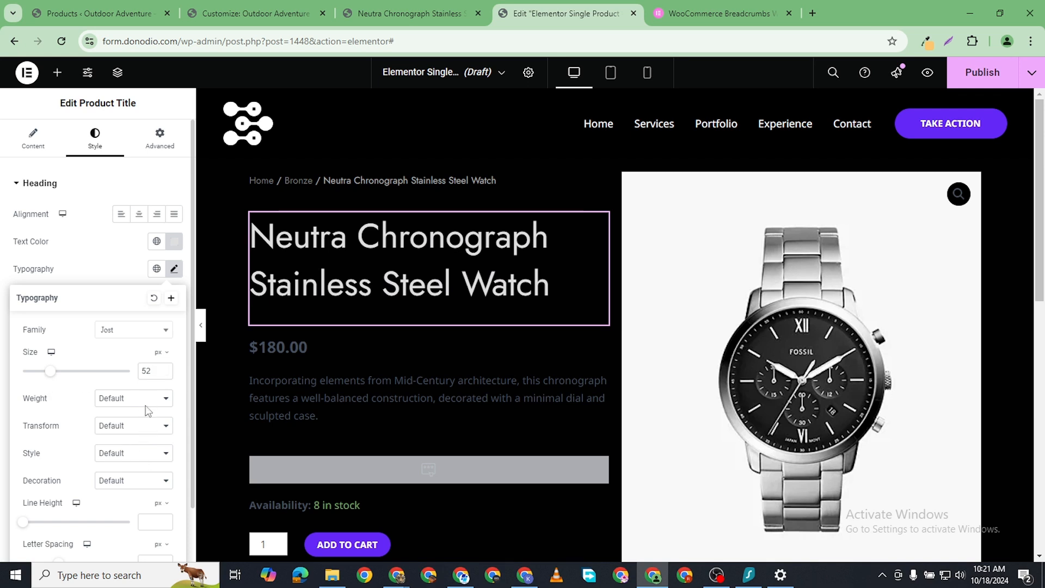
{"action": "left_click", "coordinate": [163, 374]}
{"action": "left_click", "coordinate": [163, 374]}
- Set the product title's line height to 53 px
{"action": "scroll", "coordinate": [158, 435], "scroll_direction": "down", "scroll_amount": 1}
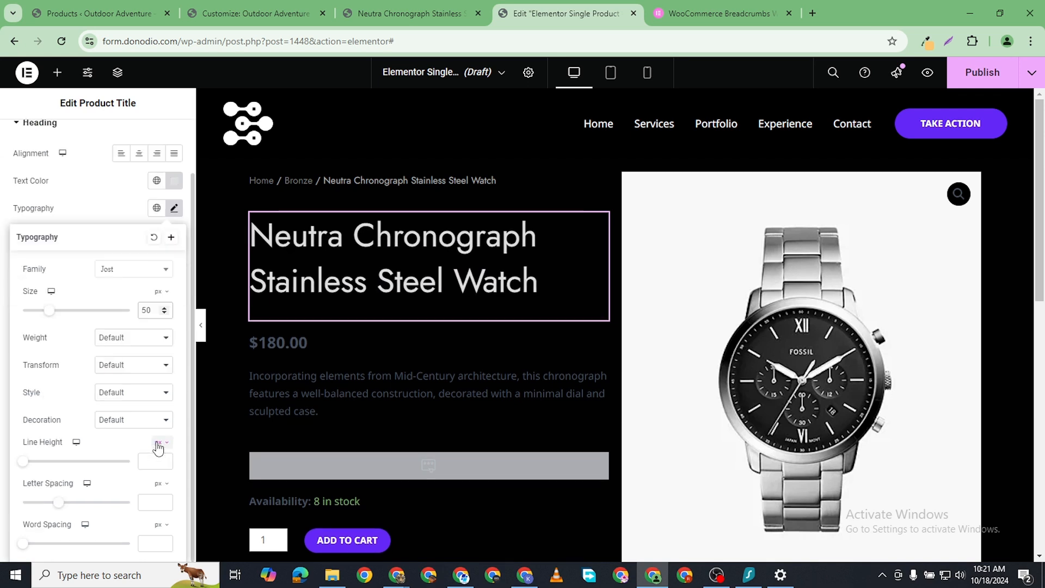
{"action": "left_click", "coordinate": [144, 463]}
{"action": "type", "text": "8"}
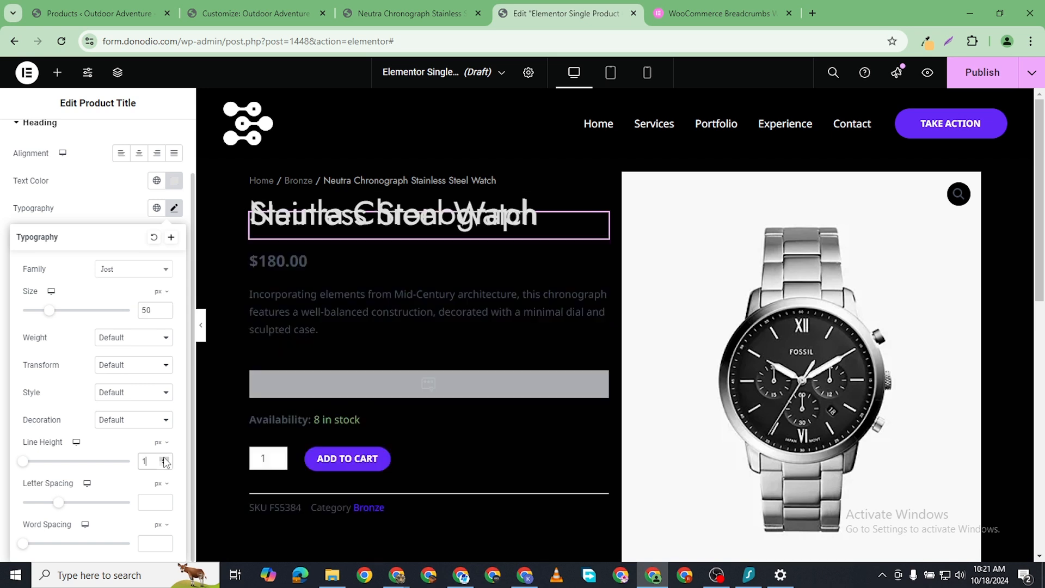
{"action": "left_click", "coordinate": [164, 459]}
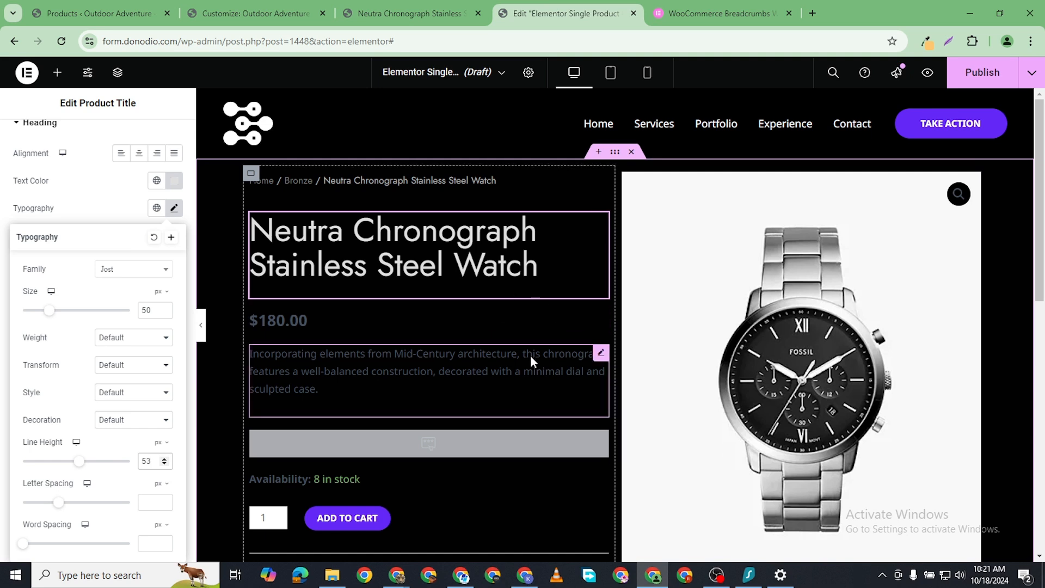
- Set the Product Price widget's color to the purple-blue 5511F8 by pasting the hex code
{"action": "left_click", "coordinate": [599, 322]}
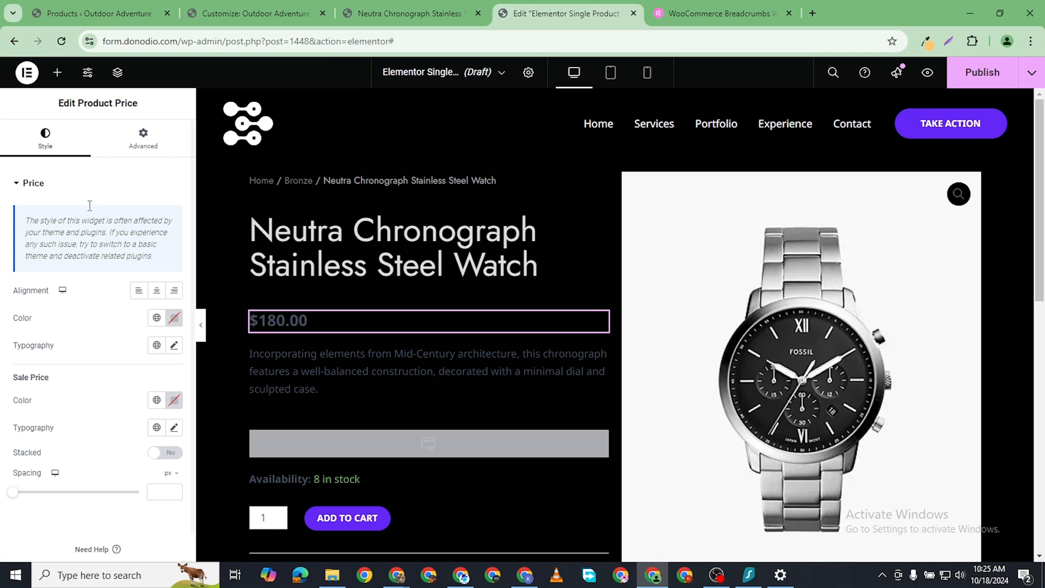
{"action": "left_click", "coordinate": [174, 317]}
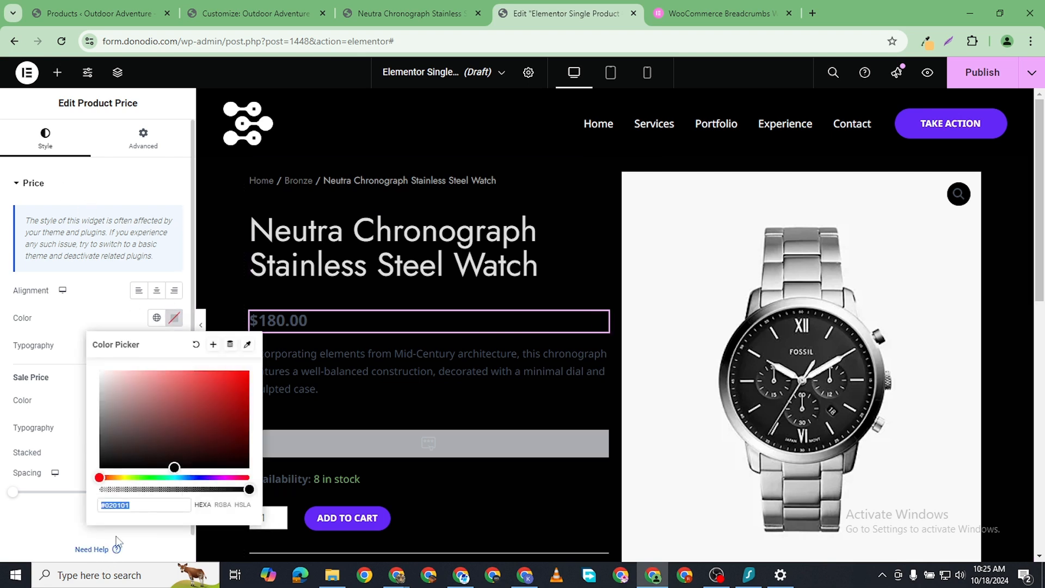
{"action": "right_click", "coordinate": [121, 504]}
{"action": "left_click", "coordinate": [171, 269]}
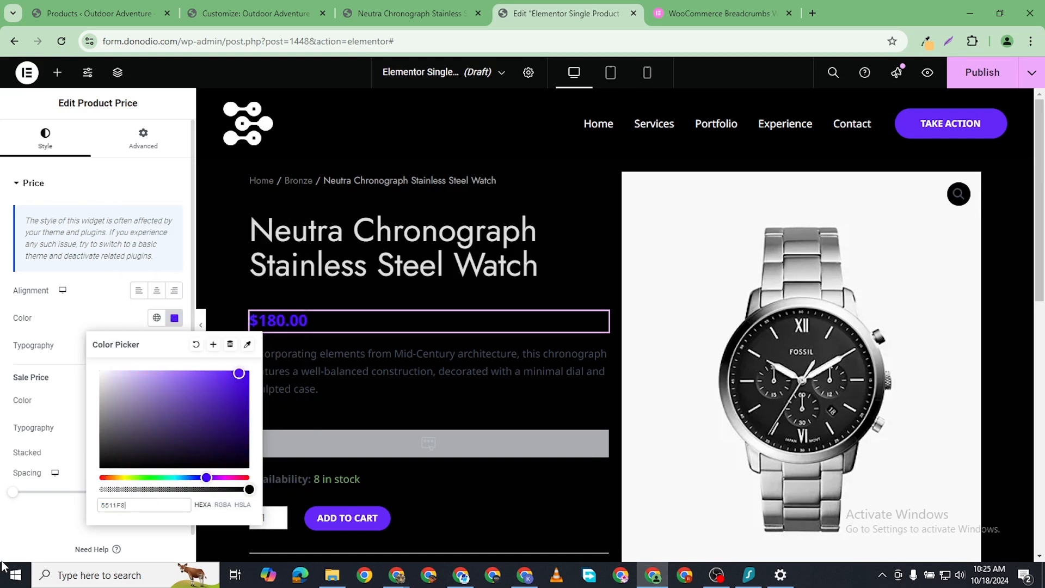
{"action": "left_click", "coordinate": [25, 318]}
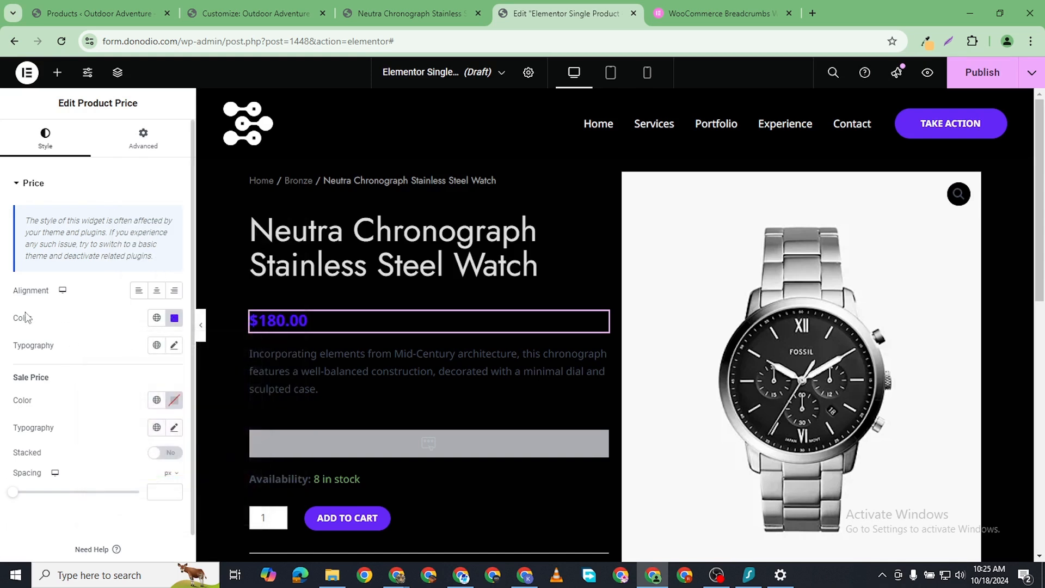
- Set the product price's font family to Jost
{"action": "left_click", "coordinate": [174, 345]}
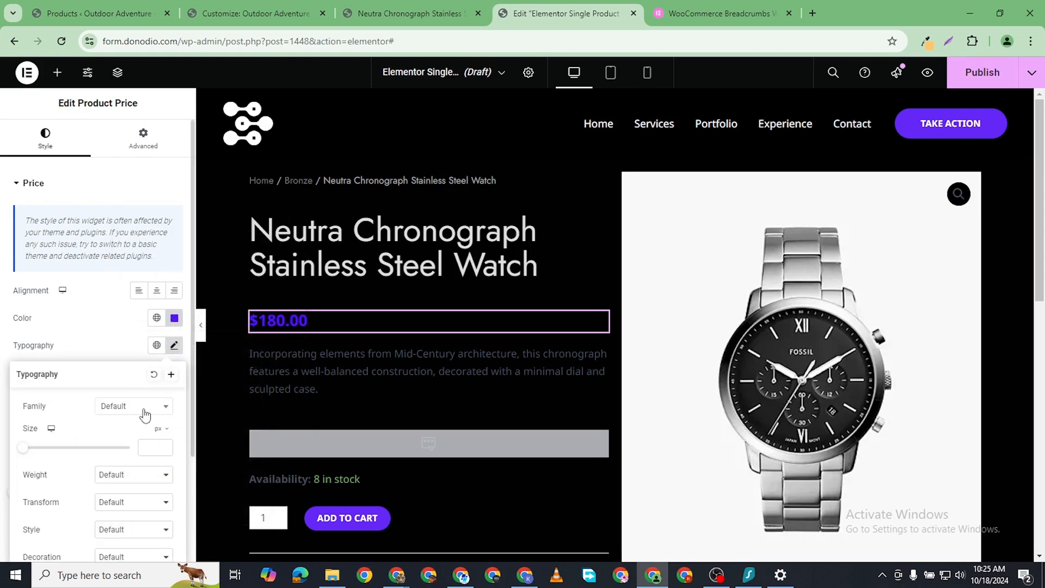
{"action": "left_click", "coordinate": [144, 414]}
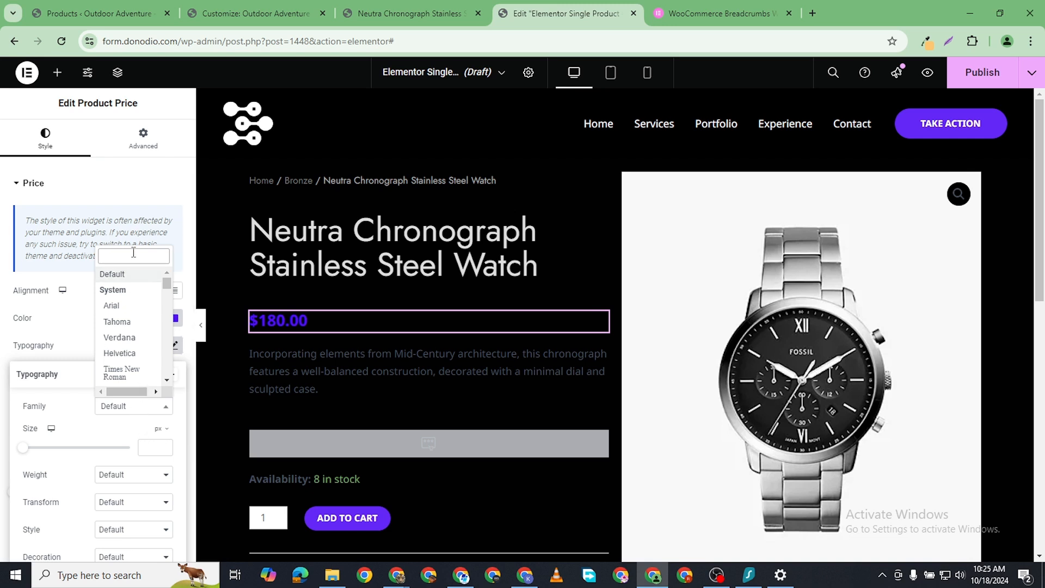
{"action": "type", "text": "jost"}
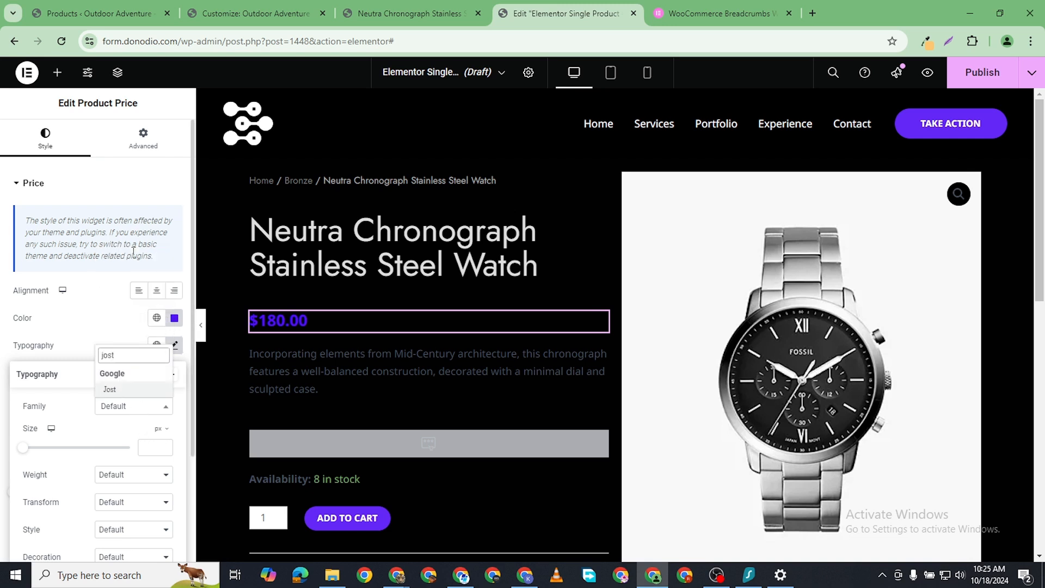
{"action": "left_click", "coordinate": [121, 390]}
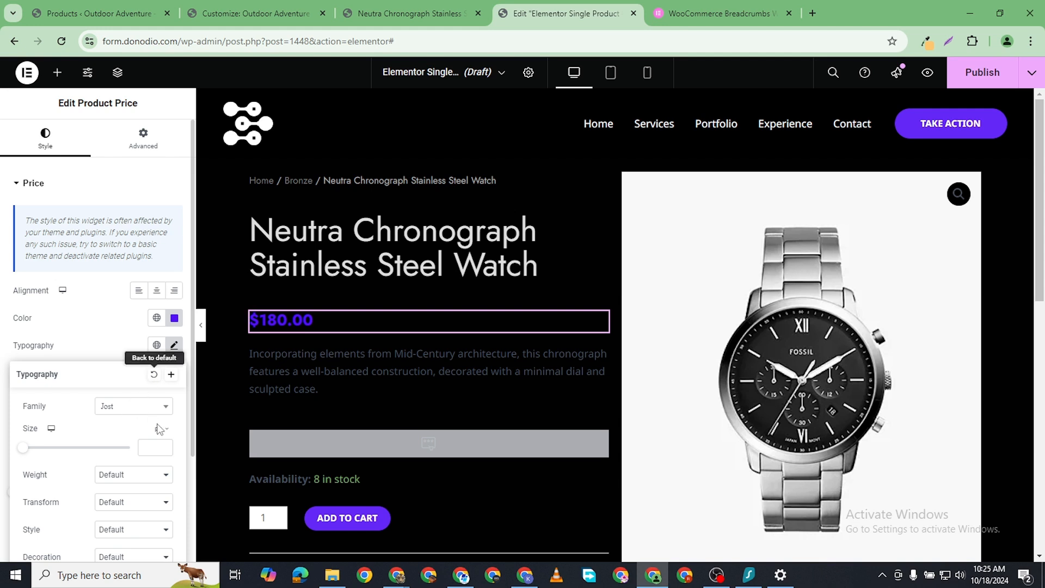
- Try the 600 (Semi Bold) and 400 (Normal) font weights on the product price
{"action": "left_click", "coordinate": [129, 478]}
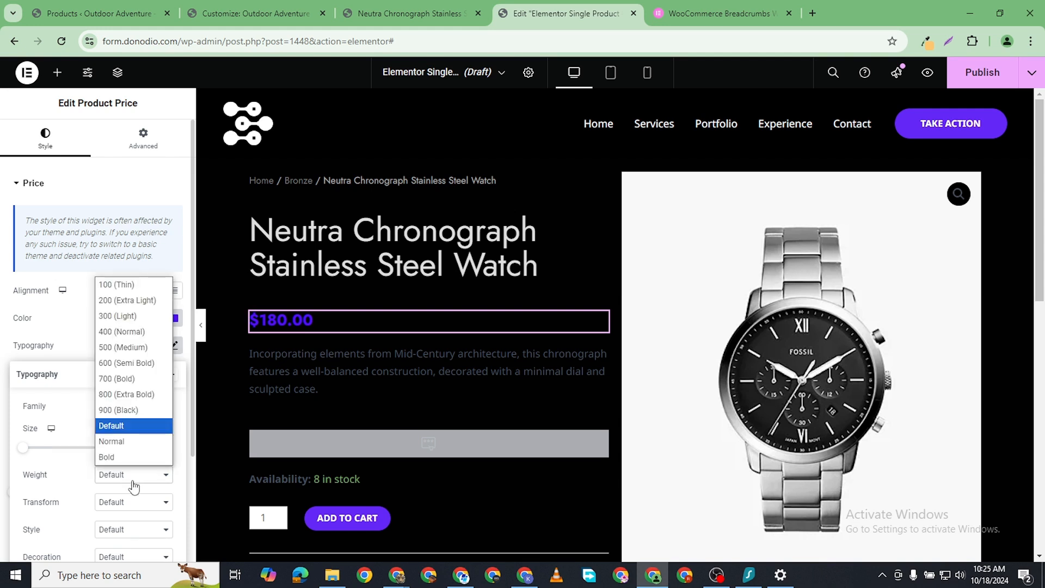
{"action": "left_click", "coordinate": [131, 363]}
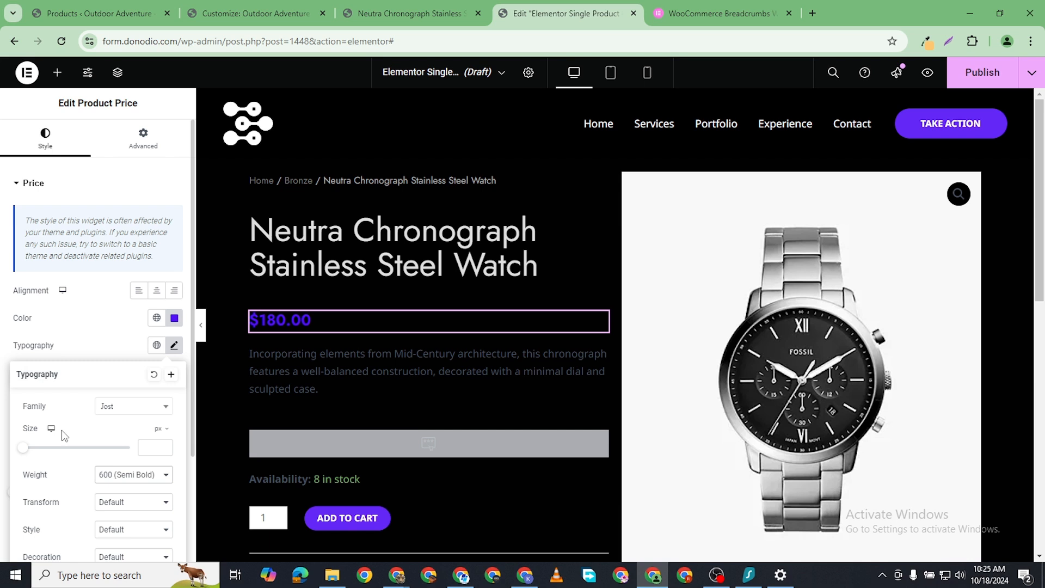
{"action": "left_click", "coordinate": [121, 477]}
{"action": "left_click", "coordinate": [125, 330]}
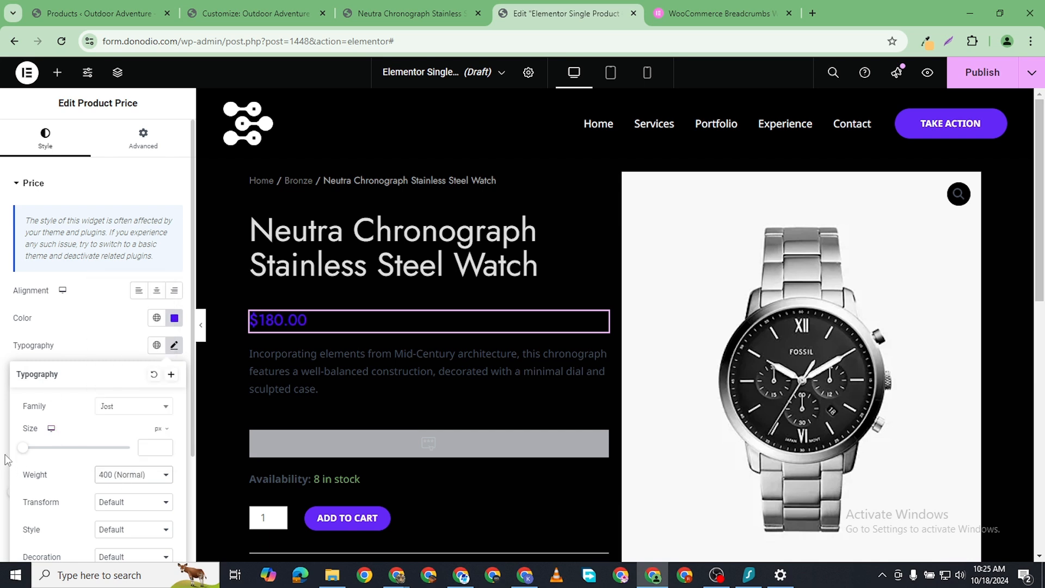
- Set the product price's font size to 46 px and its weight to 600 (Semi Bold)
{"action": "left_click_drag", "start_coordinate": [23, 447], "coordinate": [48, 448]}
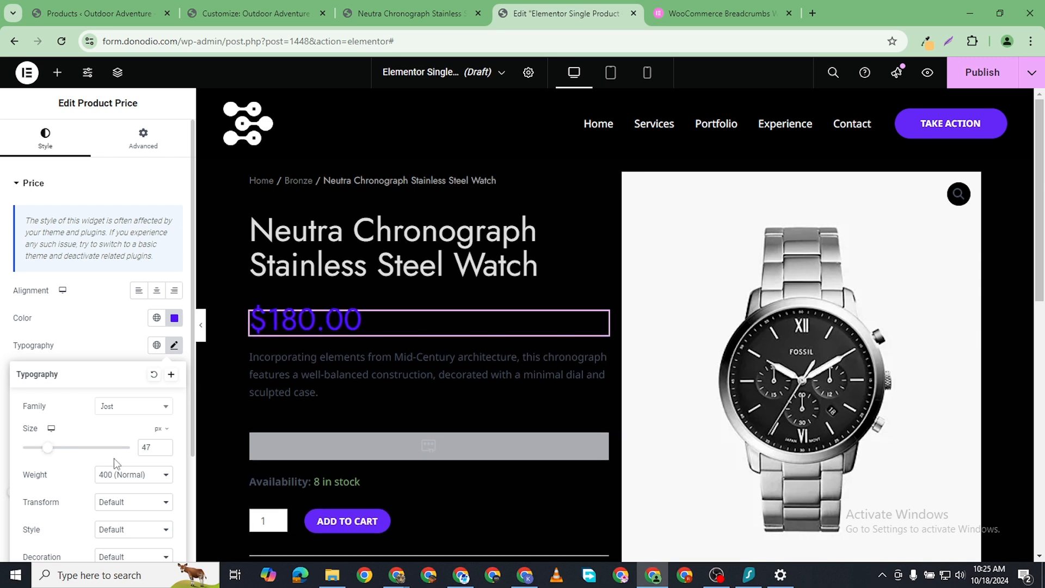
{"action": "left_click", "coordinate": [165, 451]}
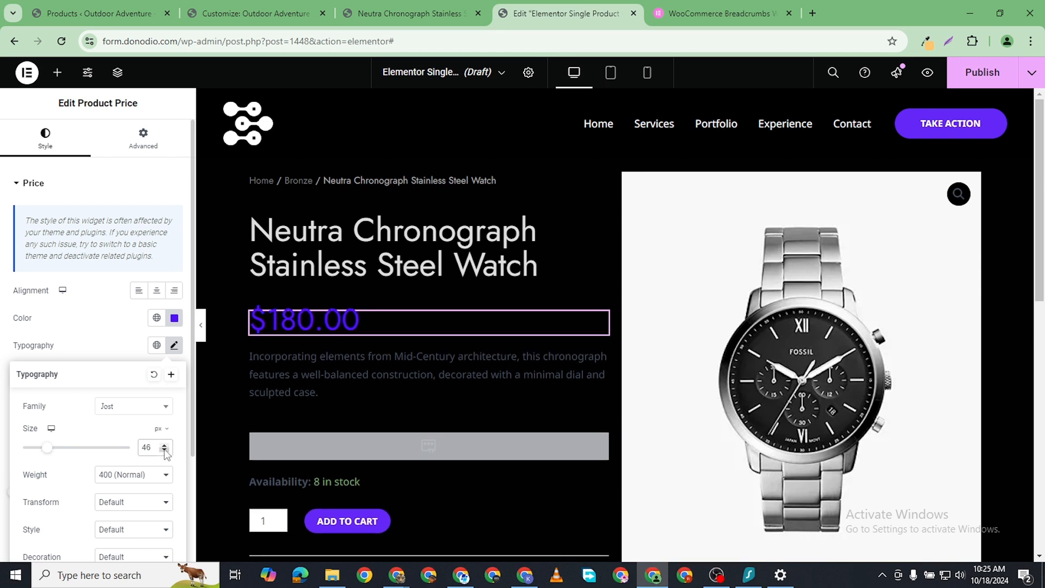
{"action": "left_click", "coordinate": [130, 480]}
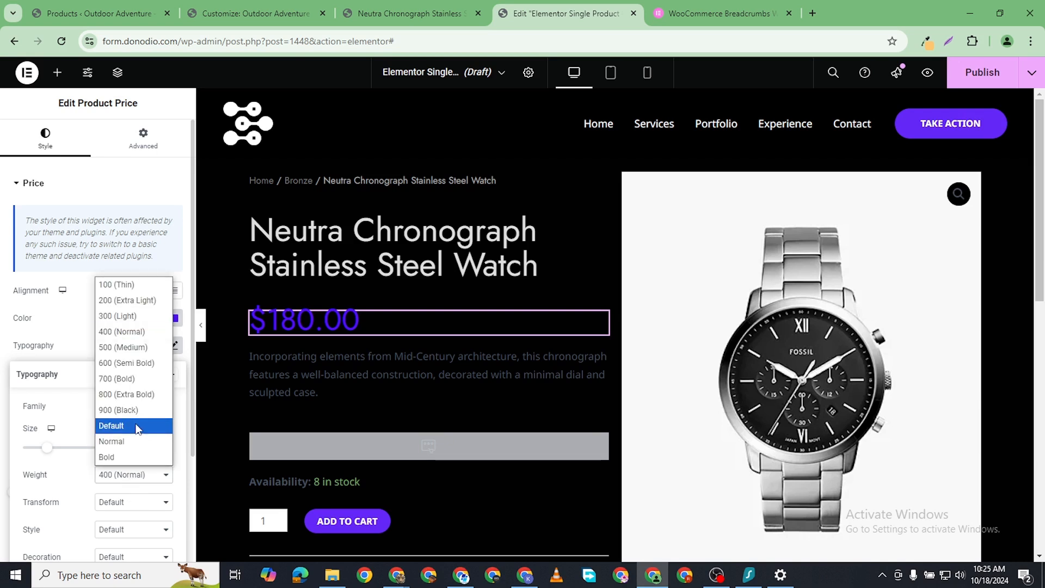
{"action": "left_click", "coordinate": [139, 363]}
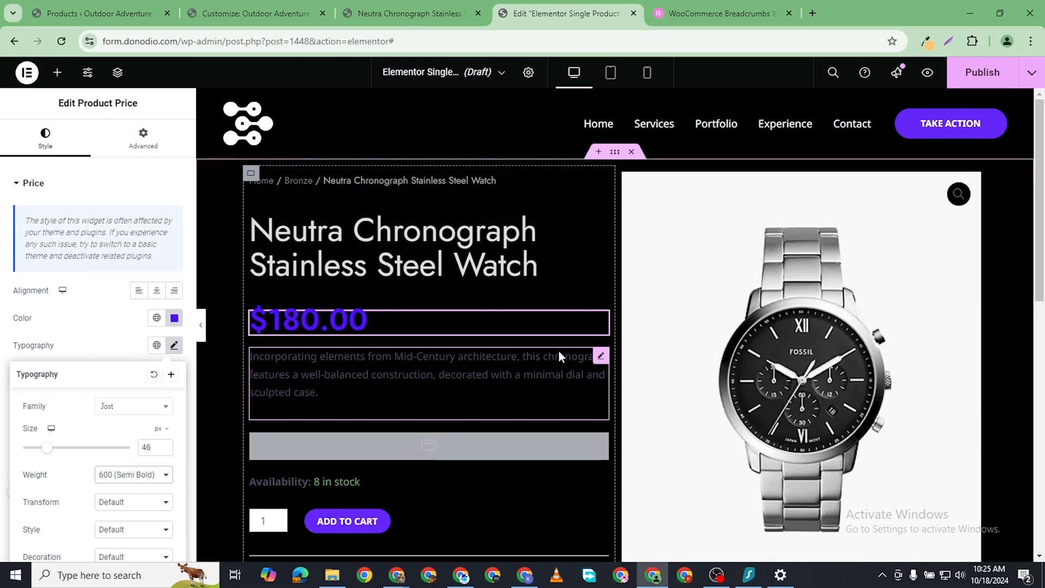
- Set the Short Description widget's text color to white #FFFFFF
{"action": "left_click", "coordinate": [603, 357]}
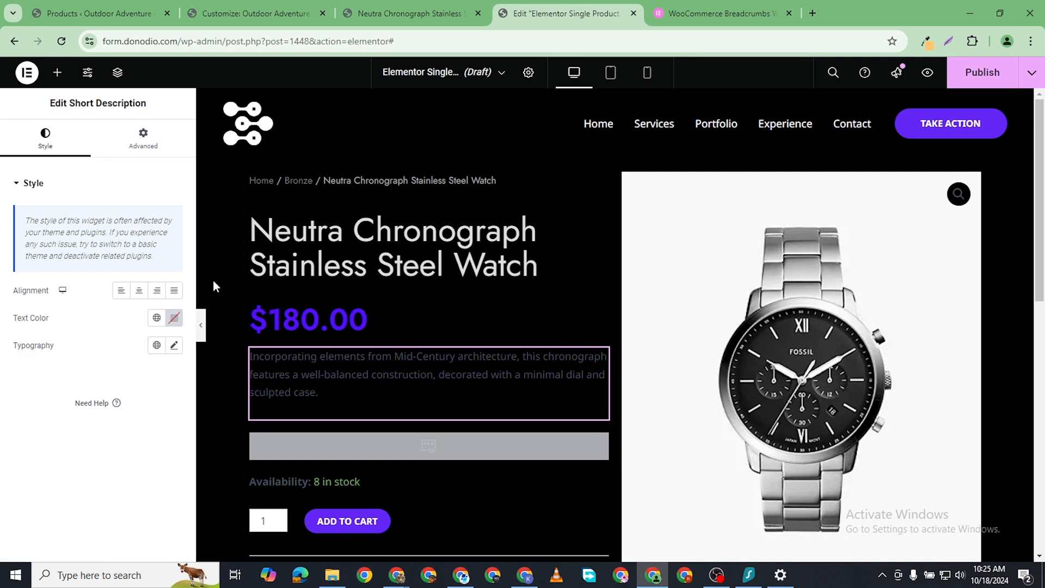
{"action": "left_click", "coordinate": [174, 318]}
{"action": "left_click_drag", "start_coordinate": [117, 416], "coordinate": [82, 358]}
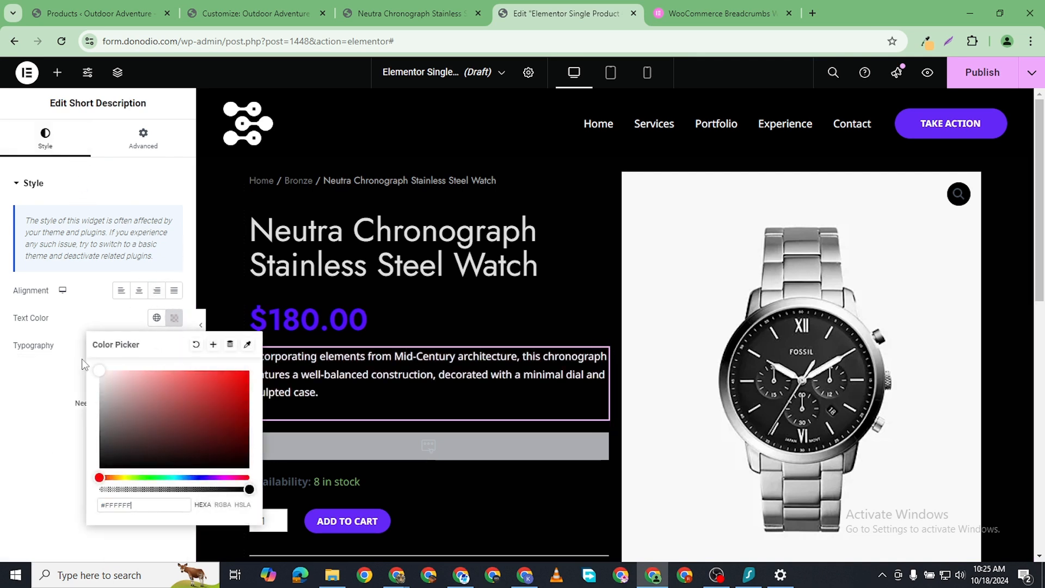
- Set the Short Description widget's font family to Jost
{"action": "left_click", "coordinate": [5, 431]}
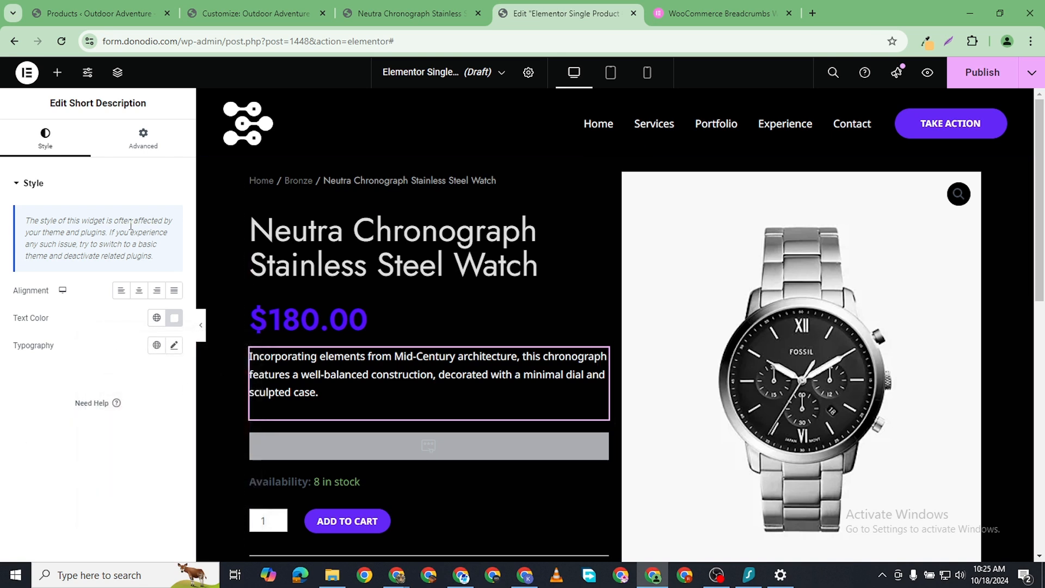
{"action": "left_click", "coordinate": [174, 345]}
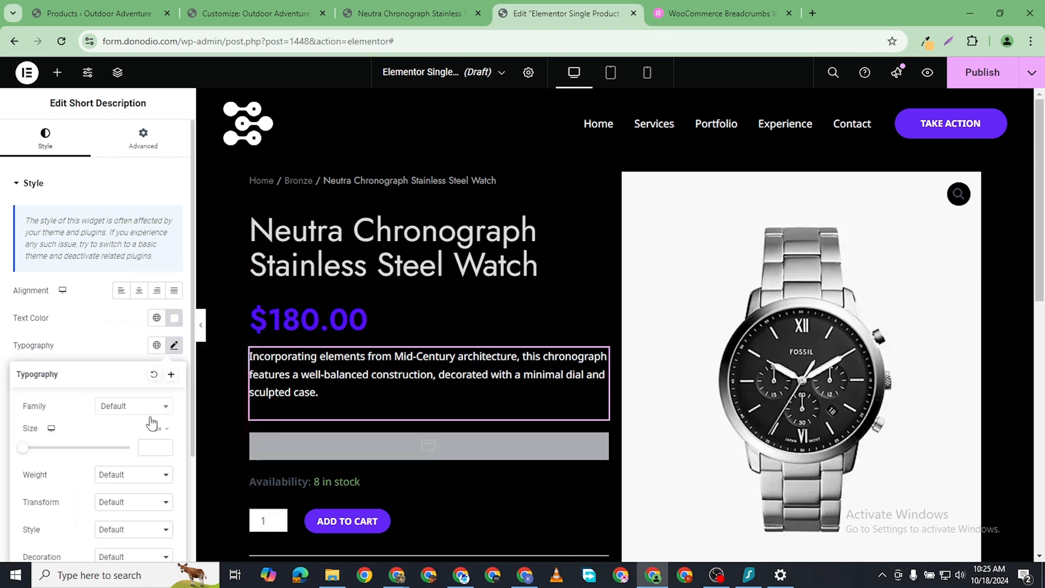
{"action": "left_click", "coordinate": [146, 409]}
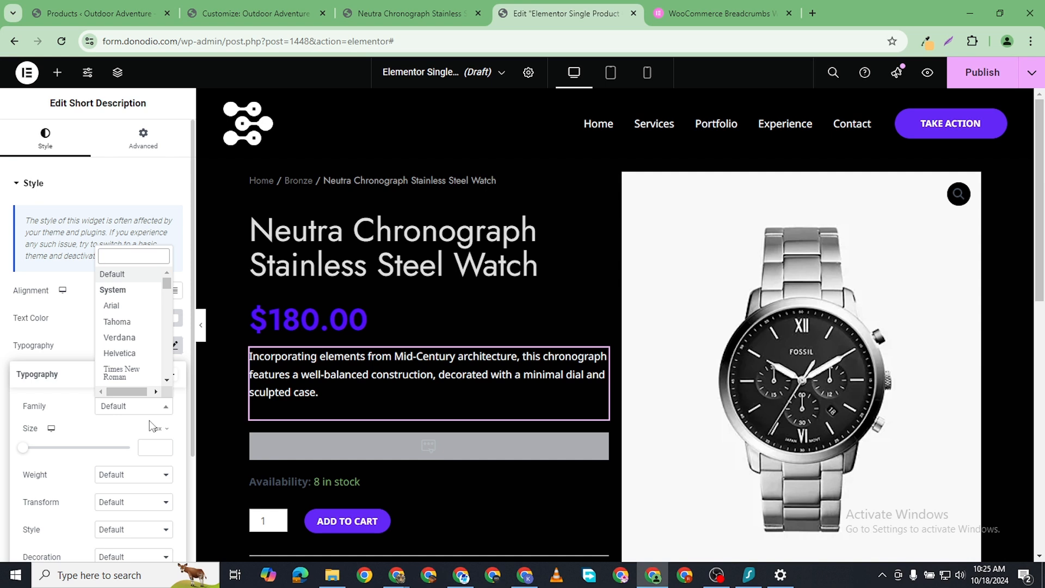
{"action": "type", "text": "jost"}
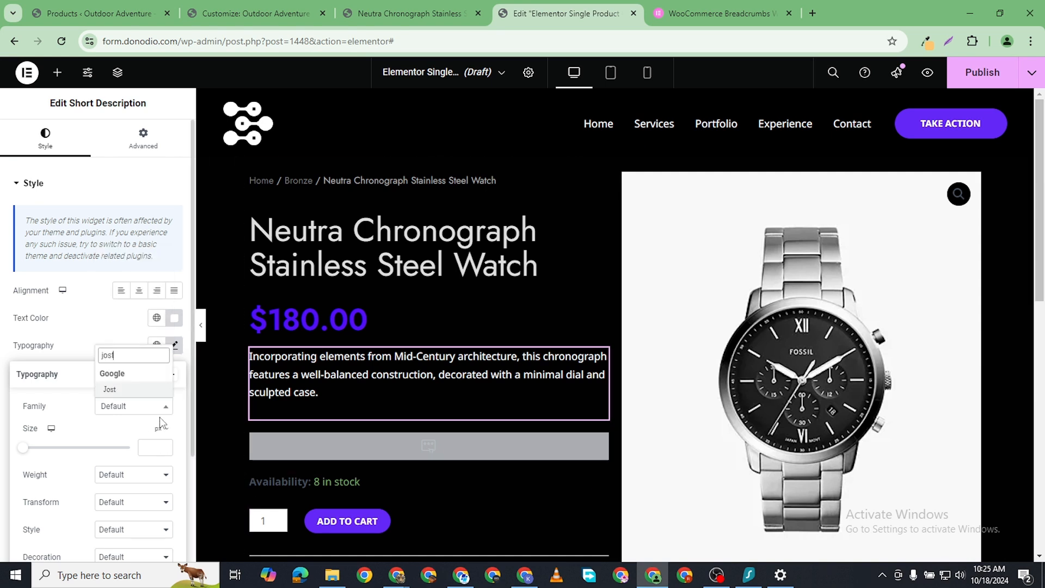
{"action": "left_click", "coordinate": [143, 390]}
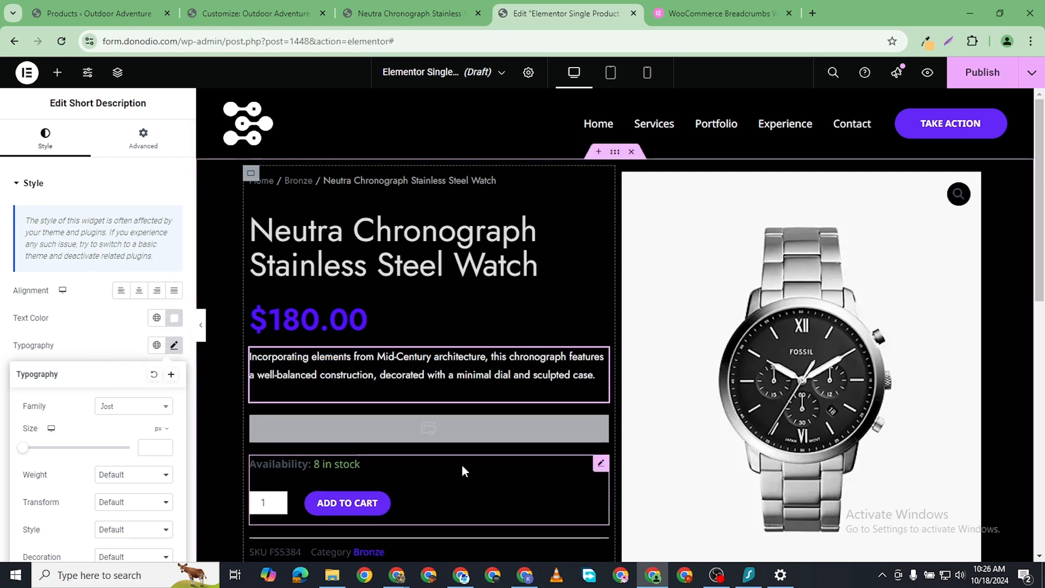
- Open the style settings of the Product Rating widget below the short description
{"action": "scroll", "coordinate": [457, 484], "scroll_direction": "down", "scroll_amount": 2}
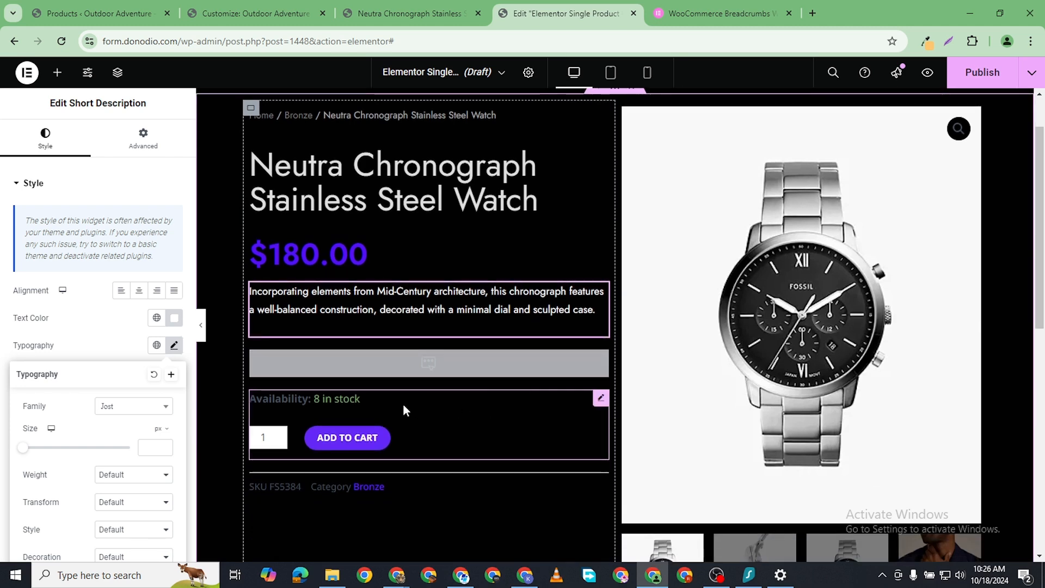
{"action": "left_click", "coordinate": [603, 358]}
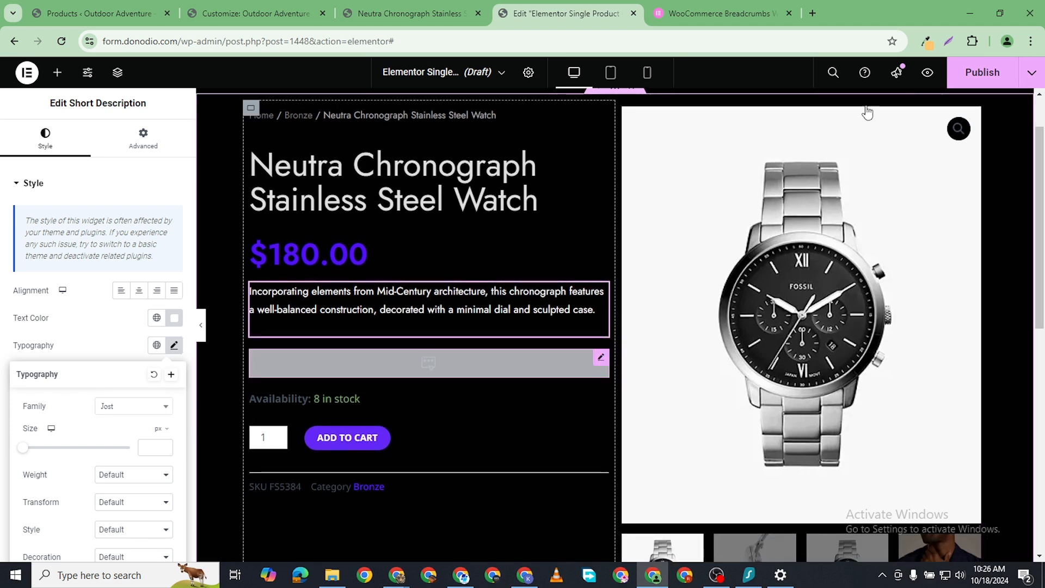
- Dismiss the publish settings without adding a display condition, and review the template's preview page before returning to the editor
{"action": "left_click", "coordinate": [980, 72]}
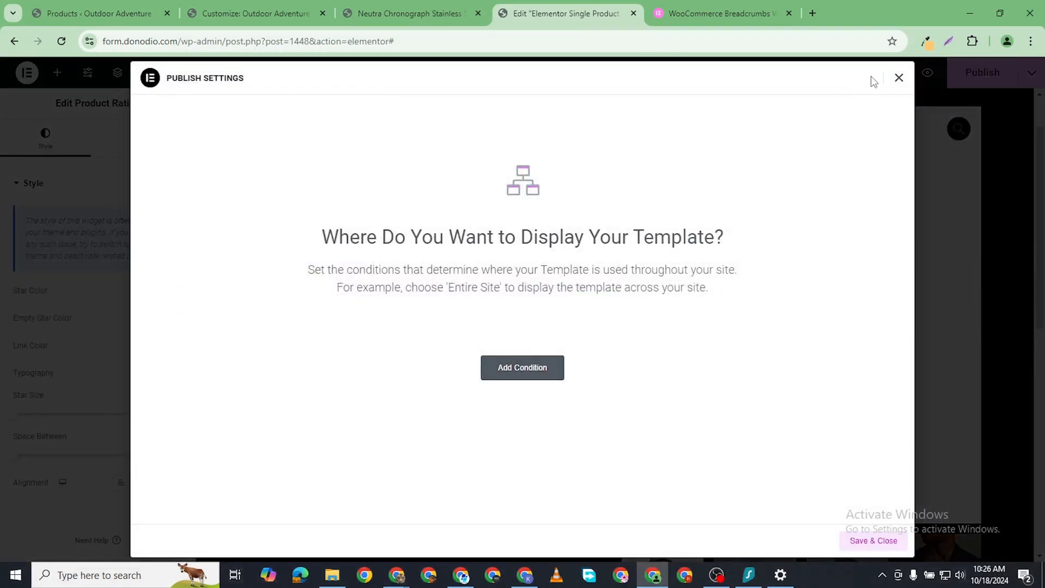
{"action": "left_click", "coordinate": [899, 78]}
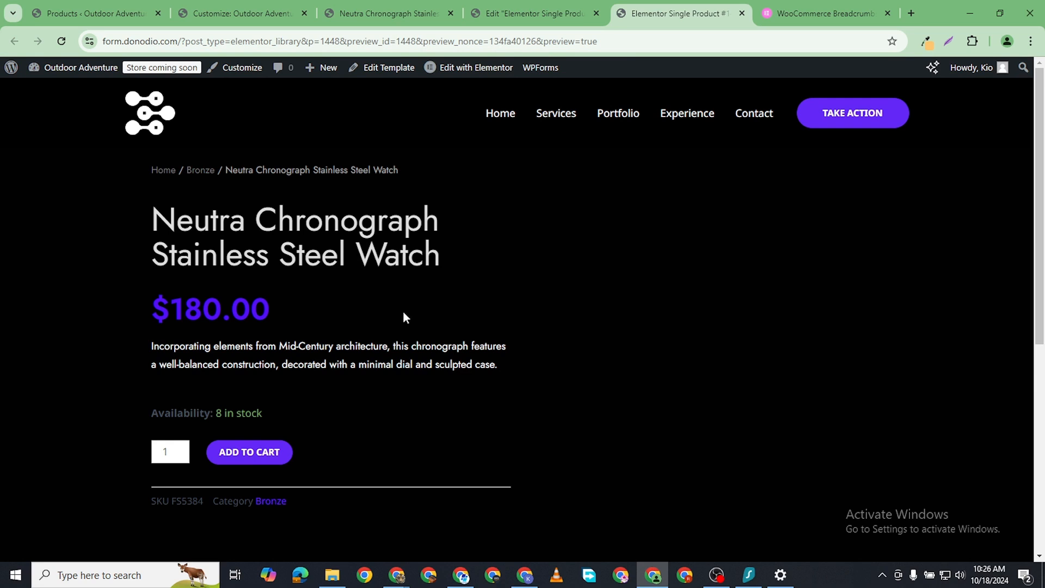
{"action": "scroll", "coordinate": [405, 318], "scroll_direction": "down", "scroll_amount": 5}
{"action": "scroll", "coordinate": [588, 333], "scroll_direction": "up", "scroll_amount": 4}
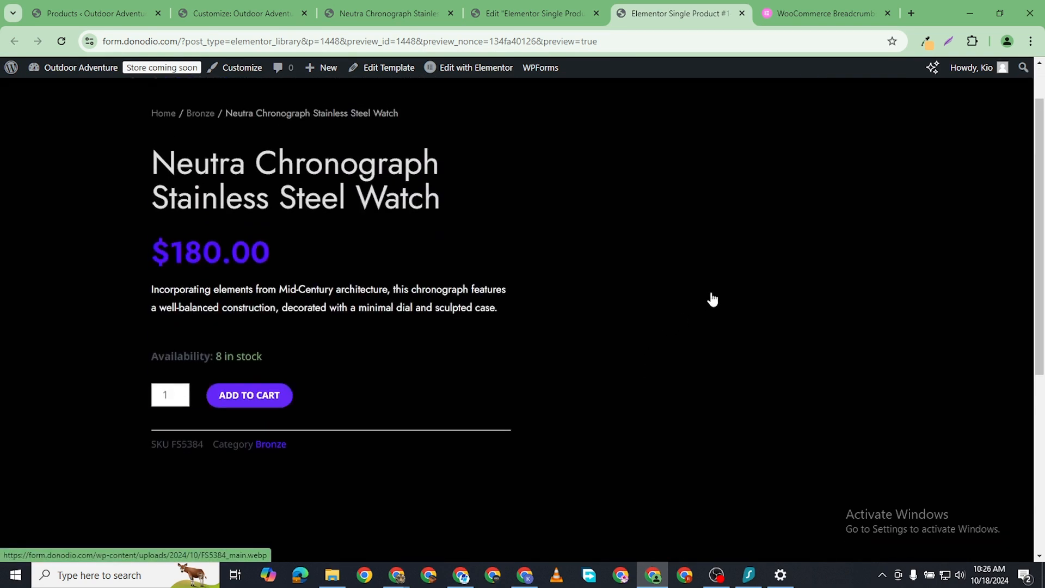
{"action": "scroll", "coordinate": [713, 299], "scroll_direction": "up", "scroll_amount": 1}
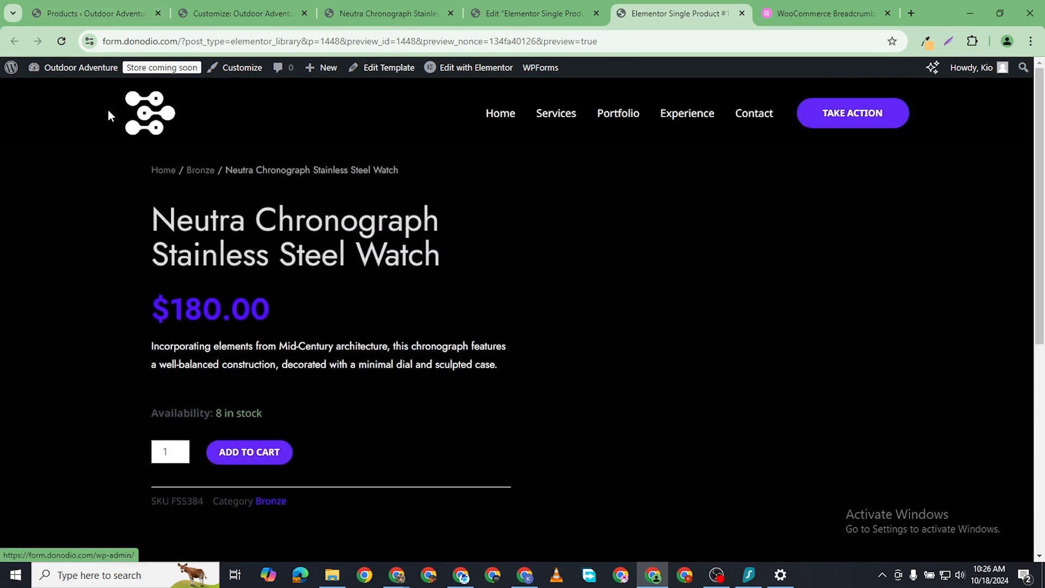
{"action": "scroll", "coordinate": [468, 419], "scroll_direction": "down", "scroll_amount": 1}
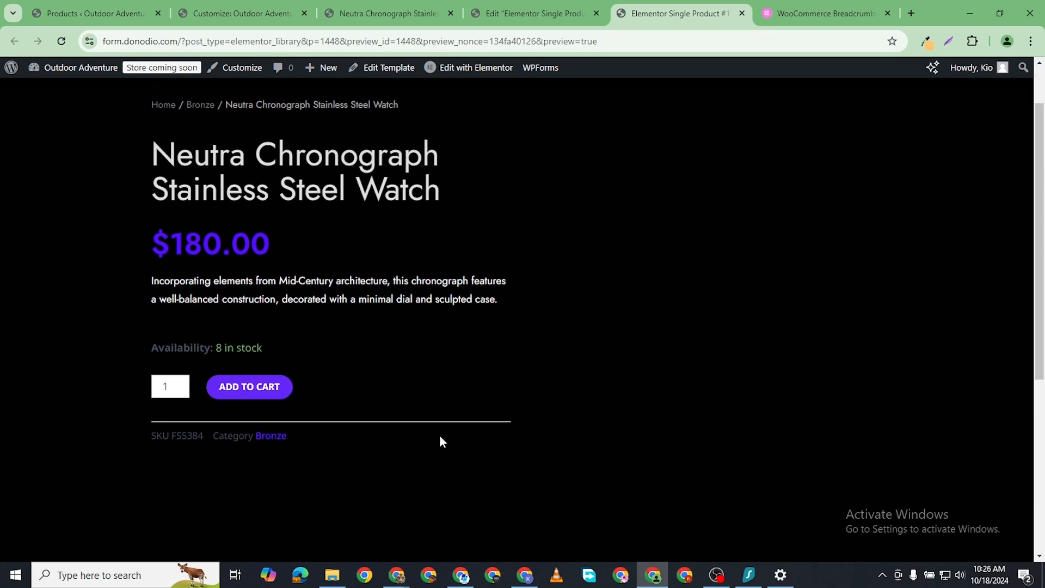
{"action": "left_click", "coordinate": [514, 4]}
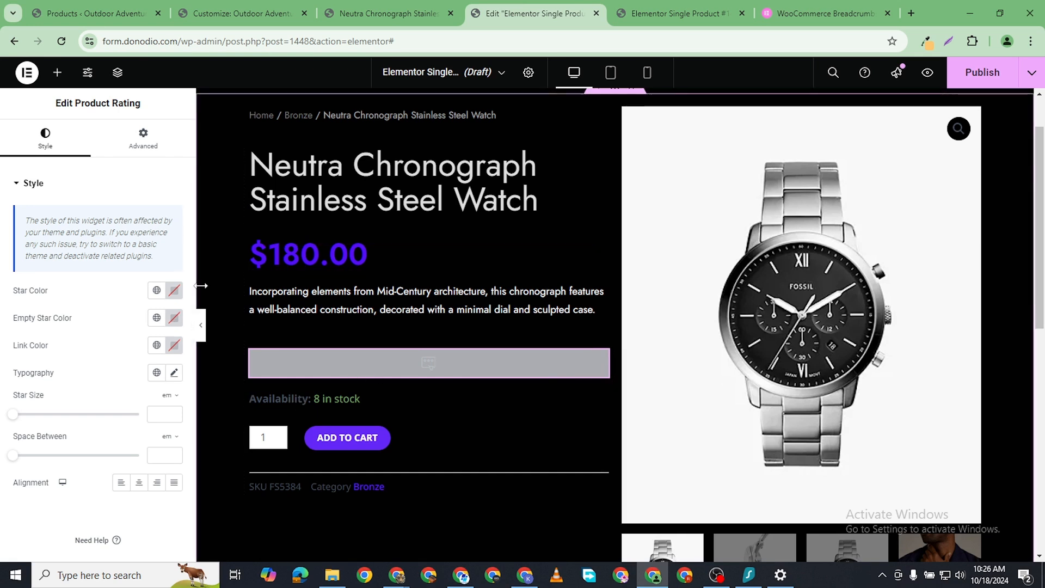
- Set the Product Rating widget's star color to yellow #FFCB00
{"action": "left_click", "coordinate": [174, 290]}
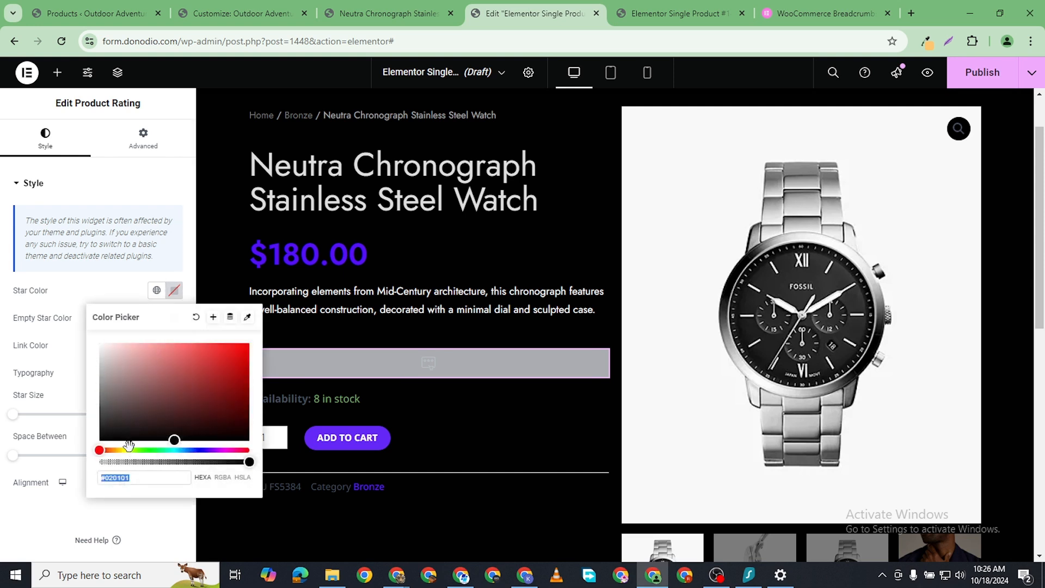
{"action": "left_click_drag", "start_coordinate": [129, 445], "coordinate": [118, 451]}
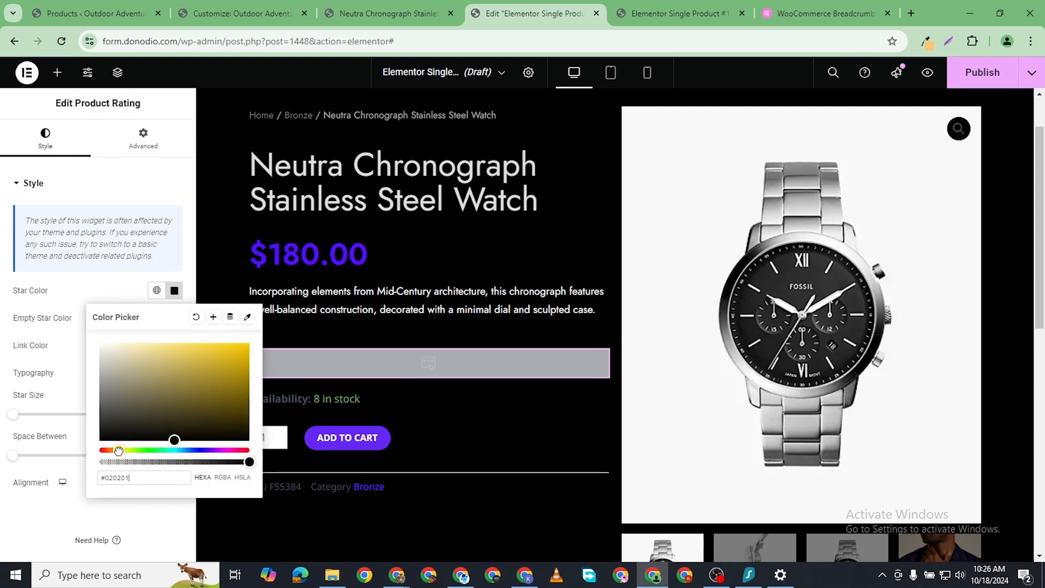
{"action": "left_click_drag", "start_coordinate": [184, 382], "coordinate": [252, 333]}
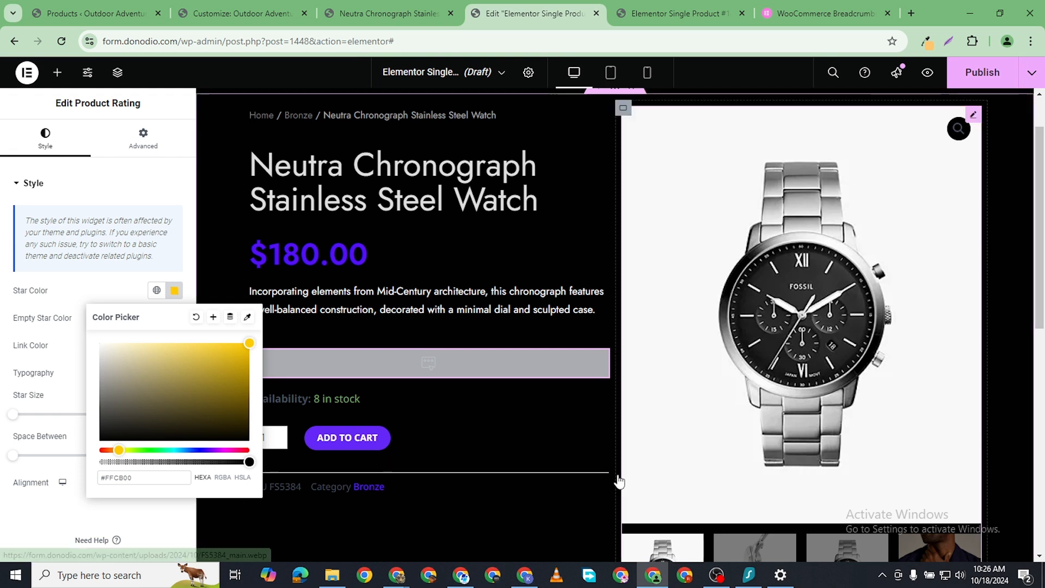
{"action": "left_click", "coordinate": [524, 509]}
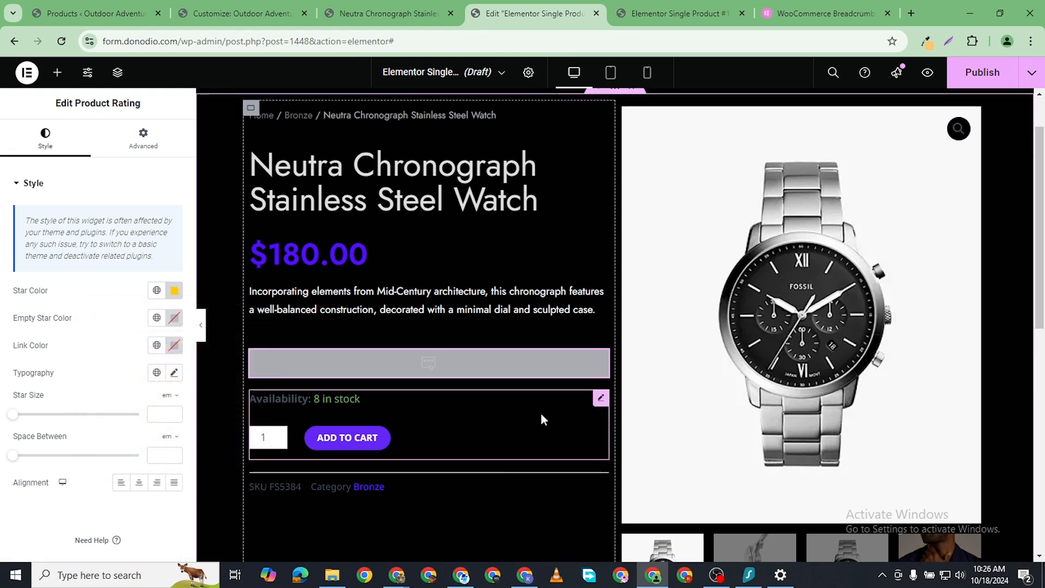
- Set the Add To Cart widget's button border radius to 1 px on all four corners
{"action": "left_click", "coordinate": [599, 397]}
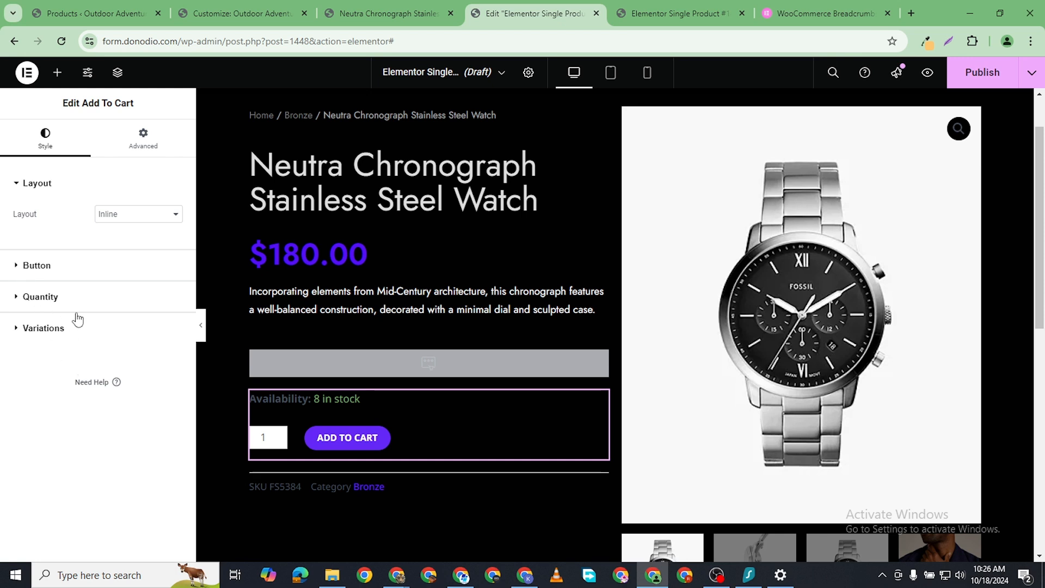
{"action": "left_click", "coordinate": [49, 265]}
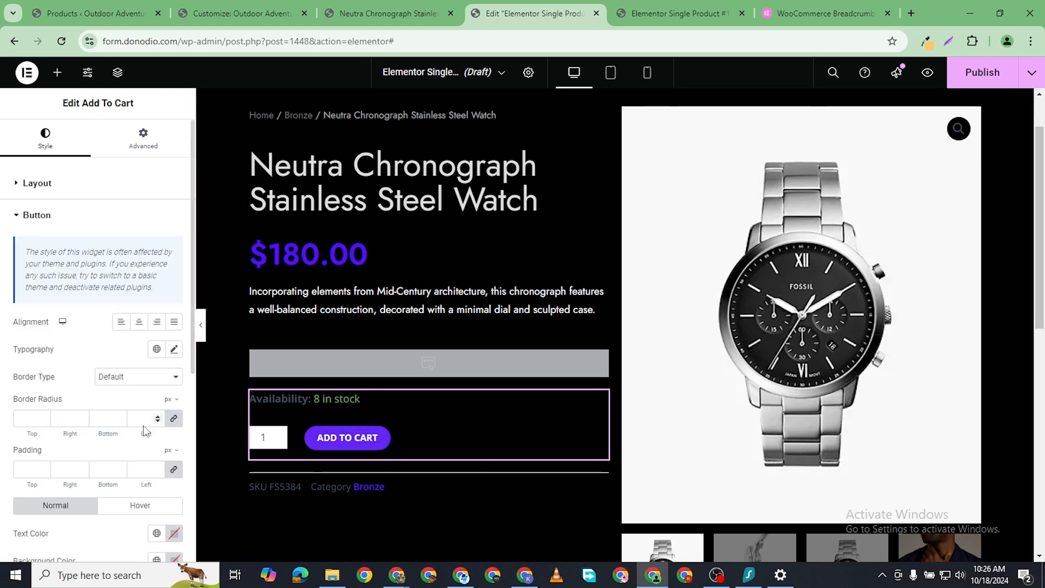
{"action": "scroll", "coordinate": [146, 431], "scroll_direction": "down", "scroll_amount": 1}
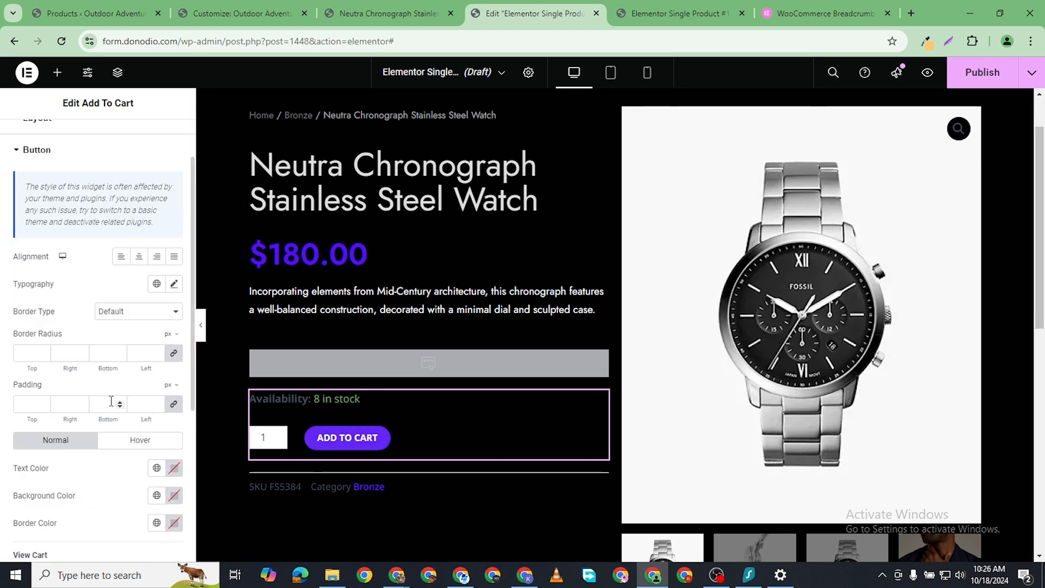
{"action": "left_click", "coordinate": [157, 352]}
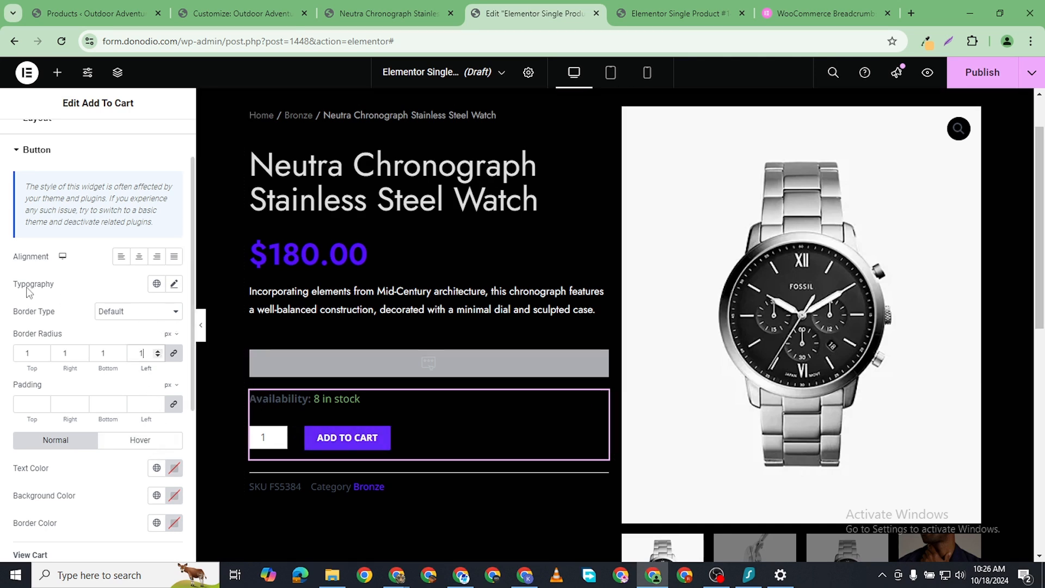
{"action": "left_click", "coordinate": [10, 154]}
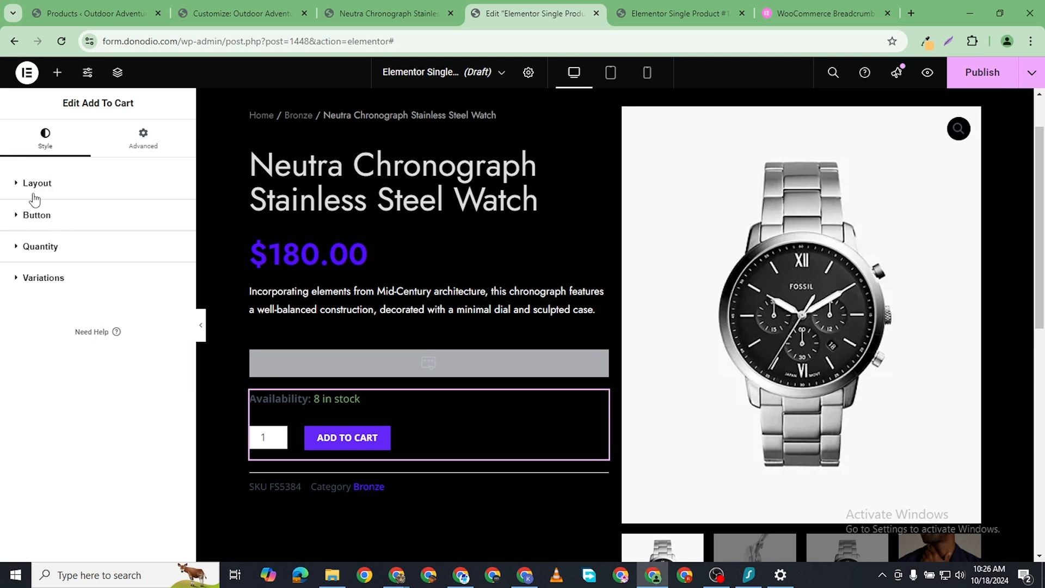
- Try the Stacked and Auto layouts on the Add To Cart widget and set it back to Inline
{"action": "left_click", "coordinate": [16, 185]}
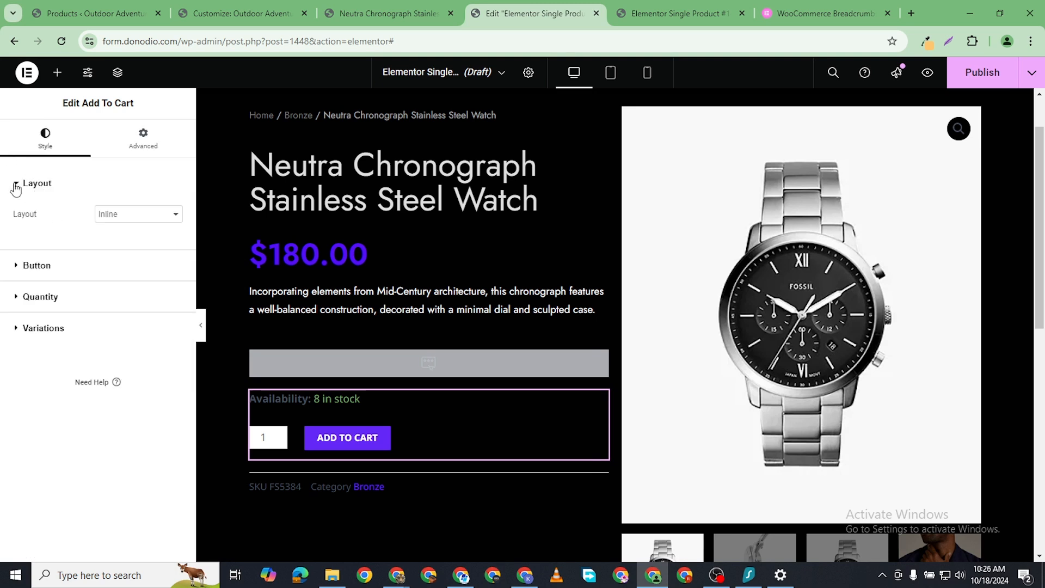
{"action": "left_click", "coordinate": [136, 215]}
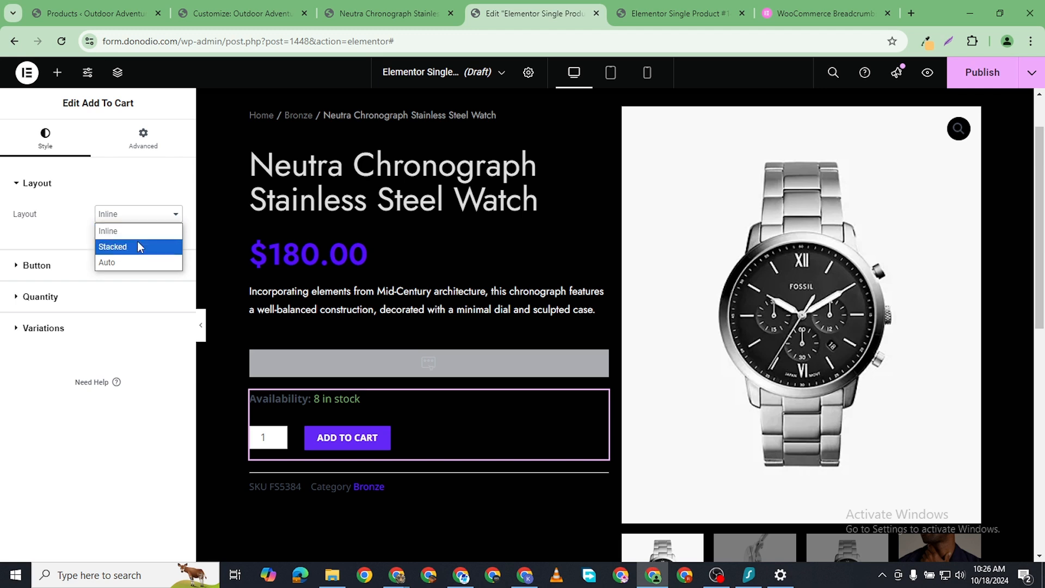
{"action": "left_click", "coordinate": [140, 246]}
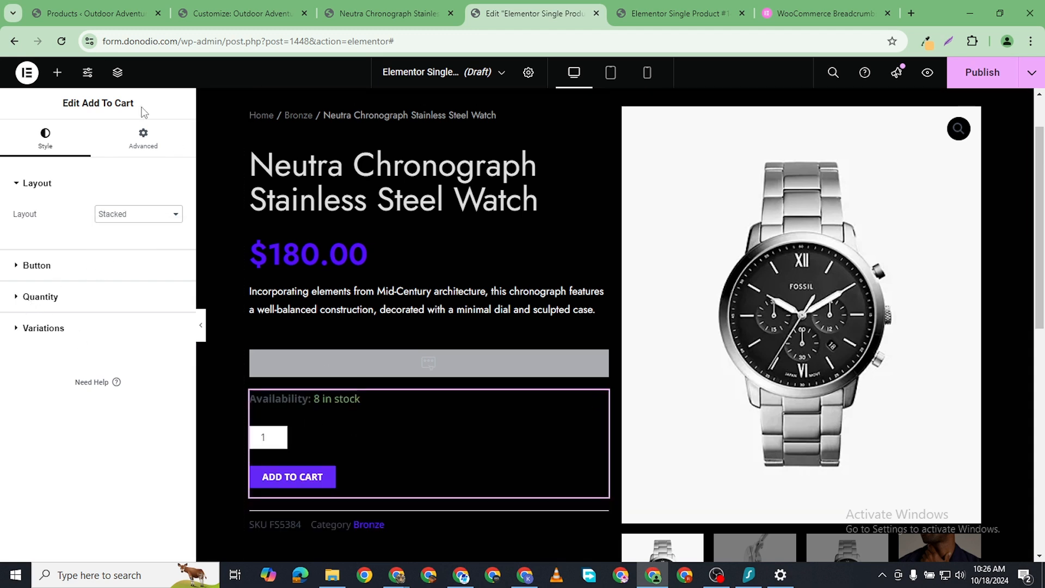
{"action": "left_click", "coordinate": [145, 214]}
{"action": "left_click", "coordinate": [109, 262]}
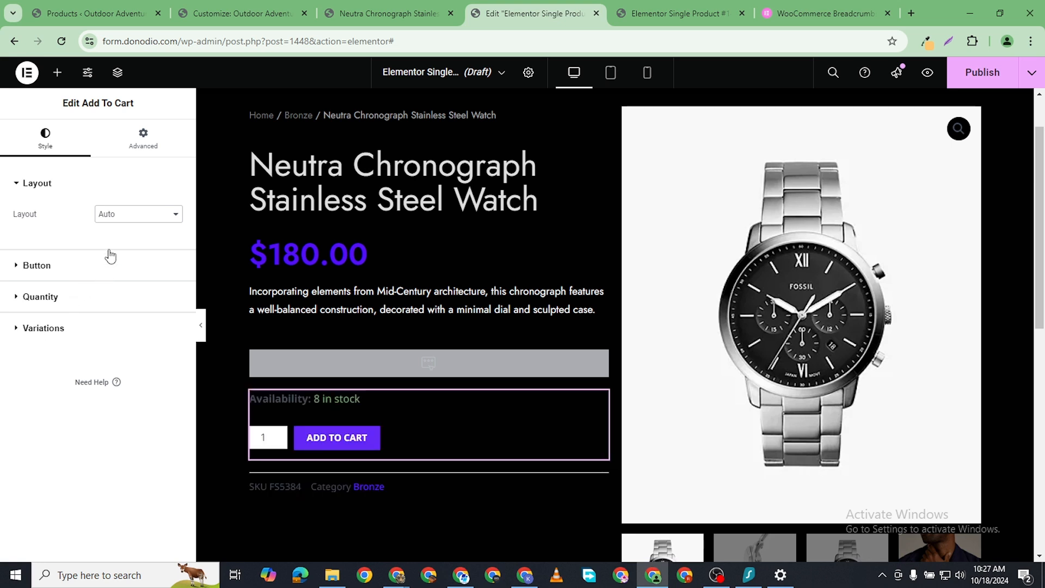
{"action": "left_click", "coordinate": [112, 217]}
{"action": "left_click", "coordinate": [122, 232]}
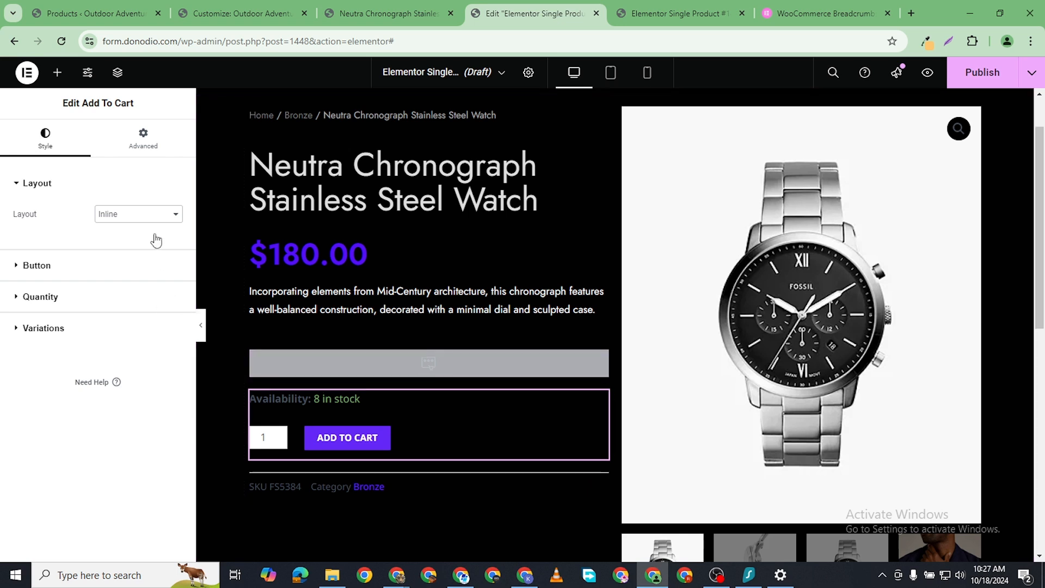
- Hide the Add To Cart widget's quantity field and show it again
{"action": "left_click", "coordinate": [22, 297]}
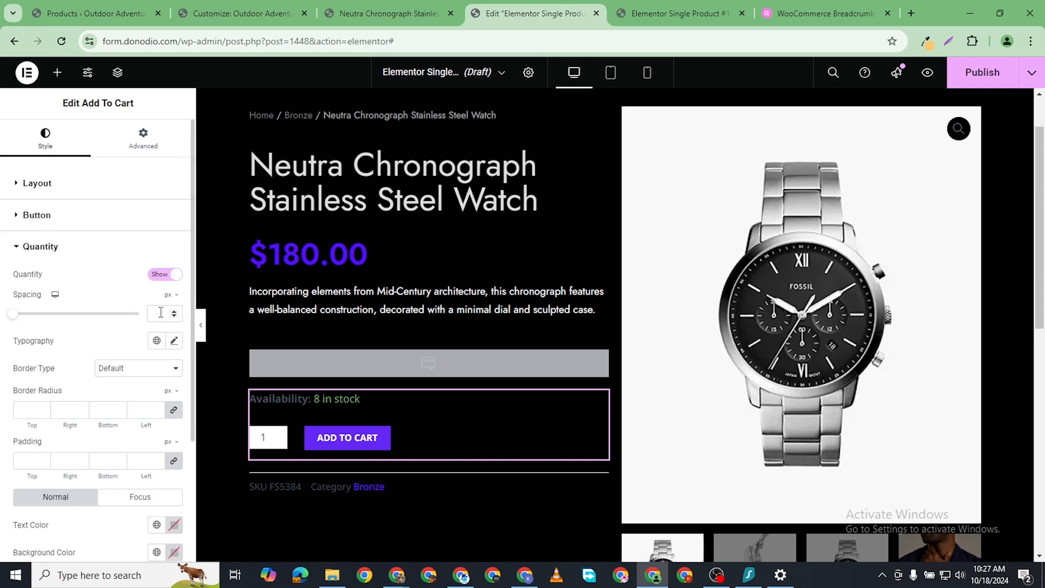
{"action": "left_click", "coordinate": [157, 276]}
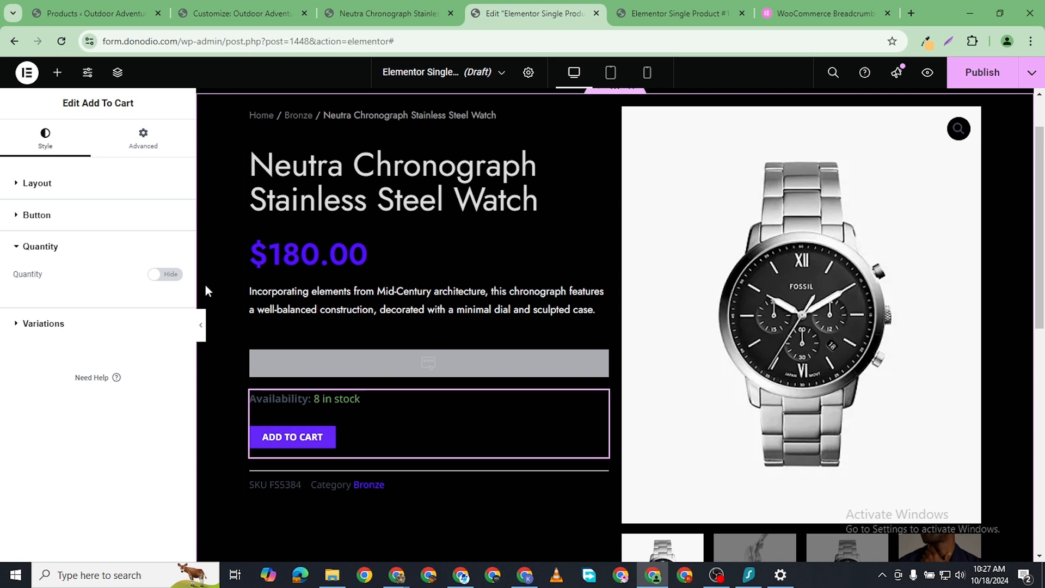
{"action": "left_click", "coordinate": [172, 275]}
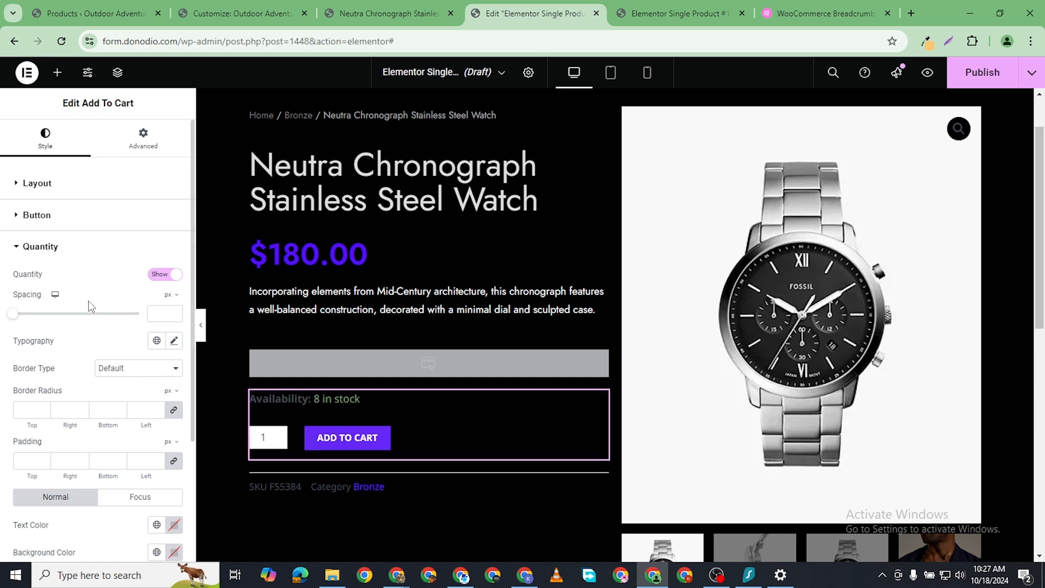
- Set the font family of the Add To Cart widget's quantity field to Jost
{"action": "left_click", "coordinate": [174, 341]}
{"action": "left_click", "coordinate": [138, 402]}
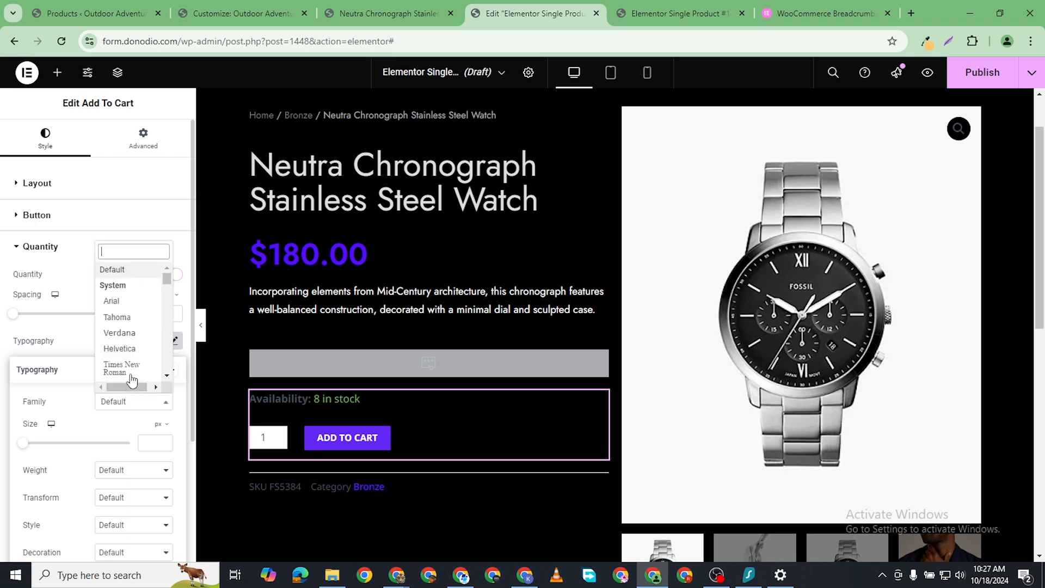
{"action": "type", "text": "jost"}
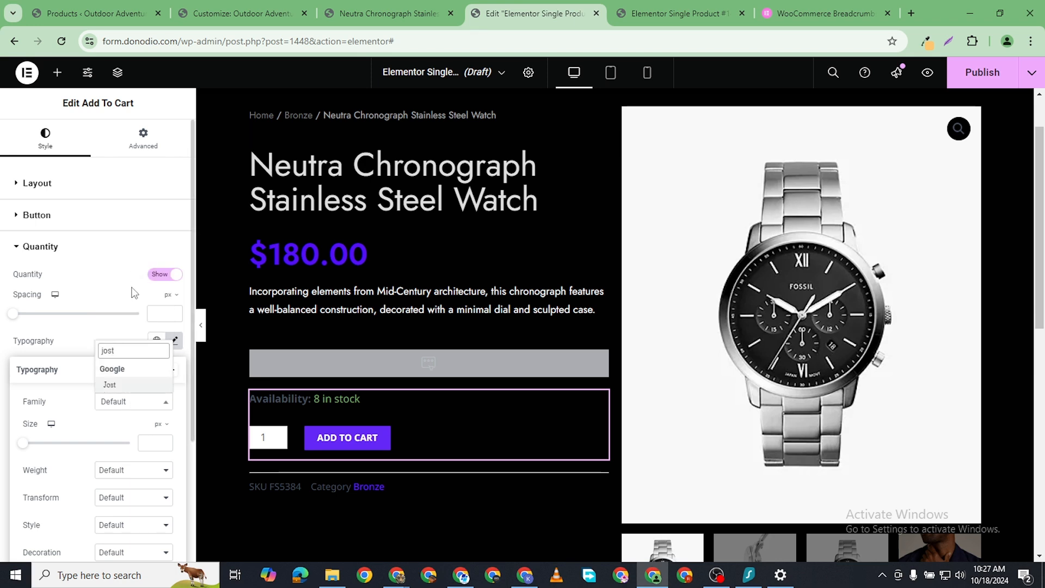
{"action": "left_click", "coordinate": [110, 385]}
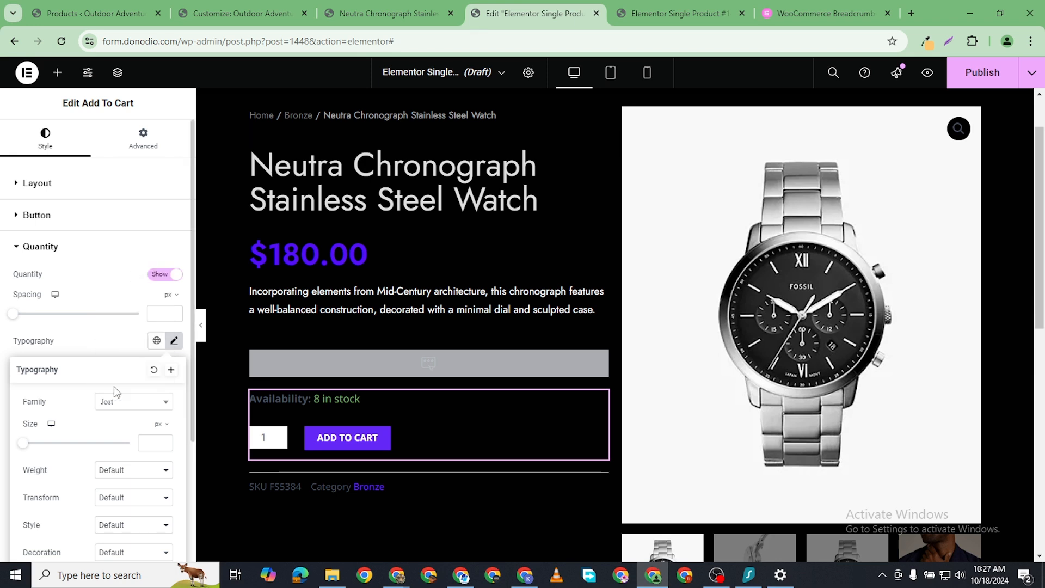
{"action": "left_click", "coordinate": [3, 447]}
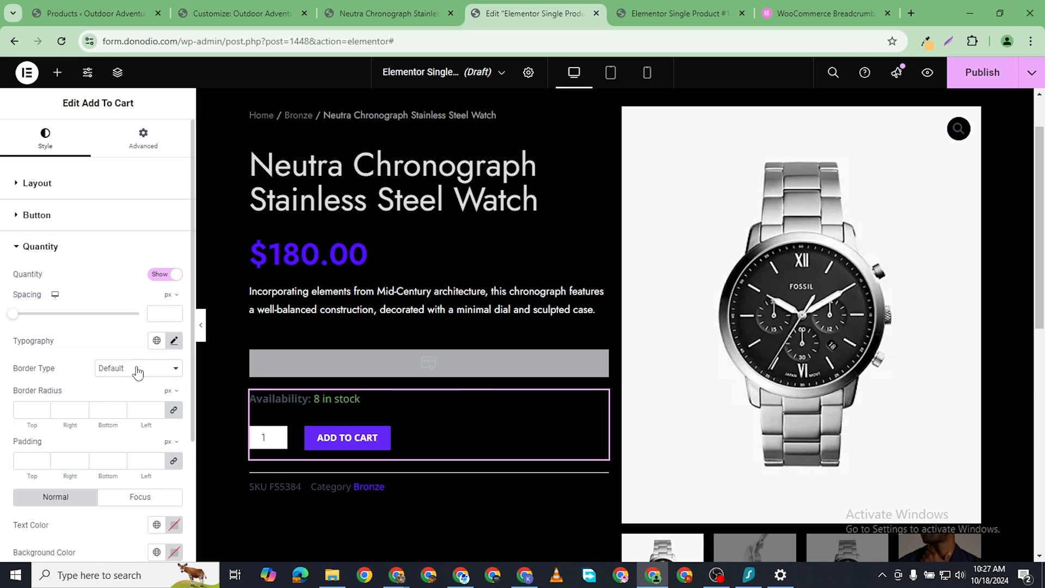
{"action": "scroll", "coordinate": [150, 408], "scroll_direction": "down", "scroll_amount": 2}
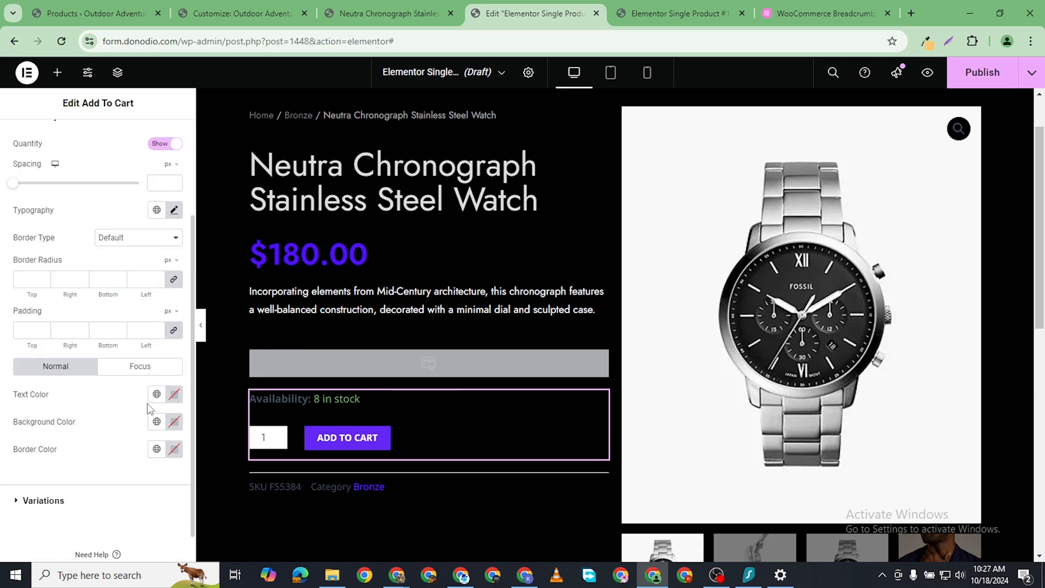
- Set the normal text color of the Add To Cart widget's quantity field to black, #000000
{"action": "left_click", "coordinate": [174, 394]}
{"action": "left_click_drag", "start_coordinate": [187, 276], "coordinate": [259, 226]}
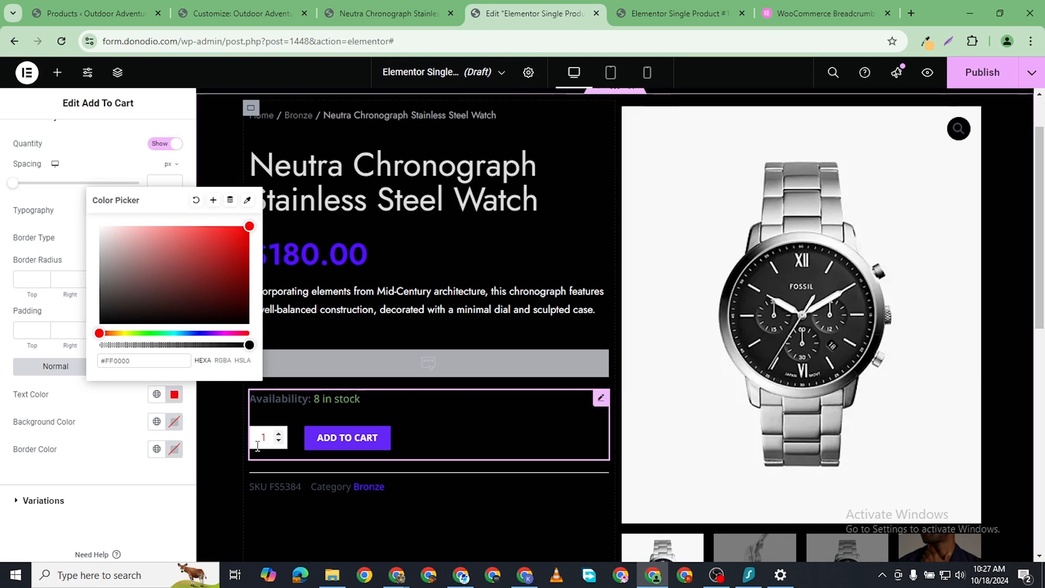
{"action": "left_click_drag", "start_coordinate": [243, 265], "coordinate": [50, 347]}
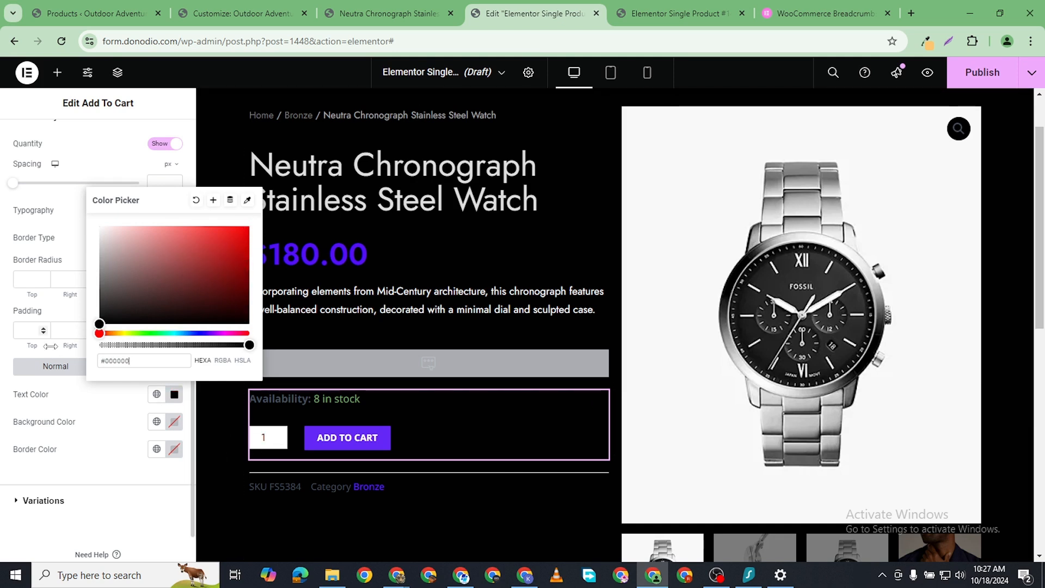
{"action": "left_click", "coordinate": [3, 379]}
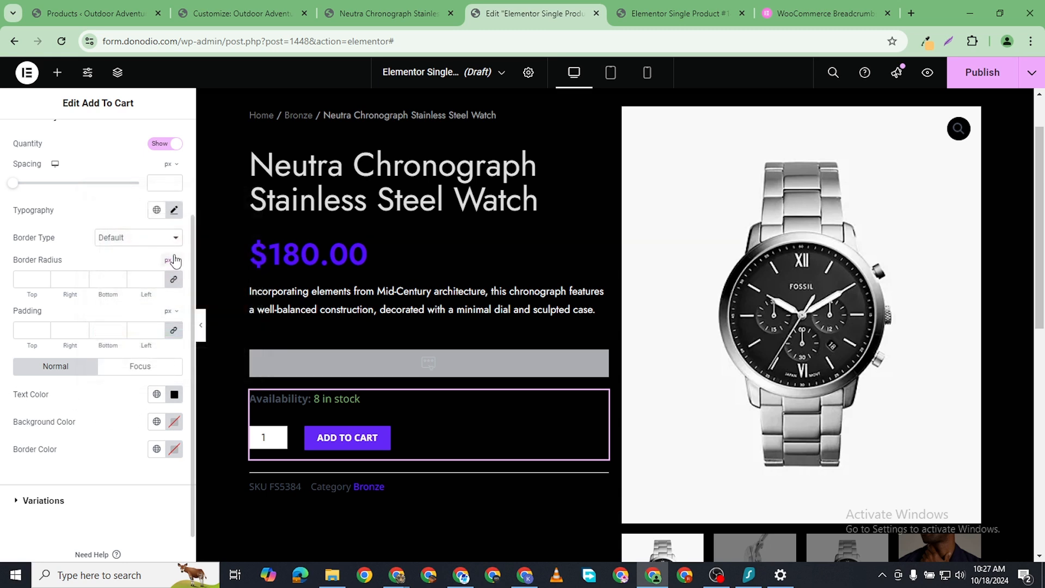
- Set the font weight of the Add To Cart widget's quantity field to 600 (Semi Bold)
{"action": "left_click", "coordinate": [174, 211]}
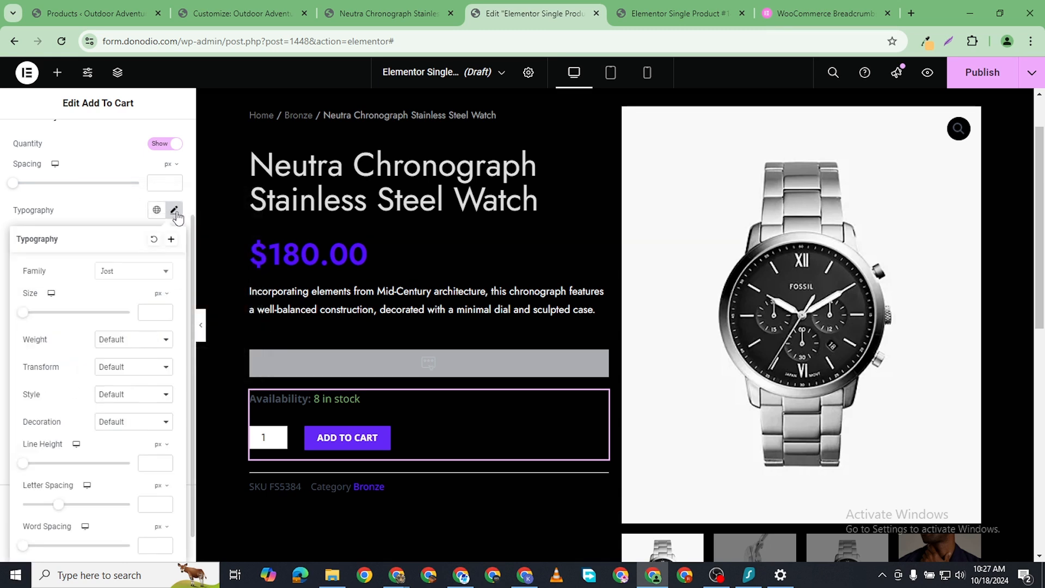
{"action": "left_click", "coordinate": [129, 341]}
{"action": "left_click", "coordinate": [130, 432]}
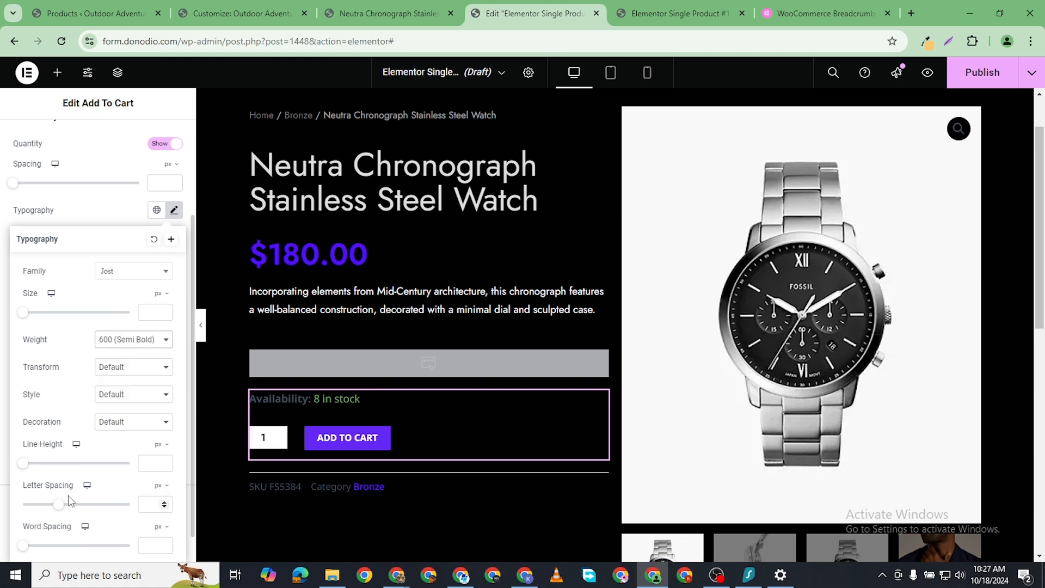
{"action": "left_click", "coordinate": [3, 466]}
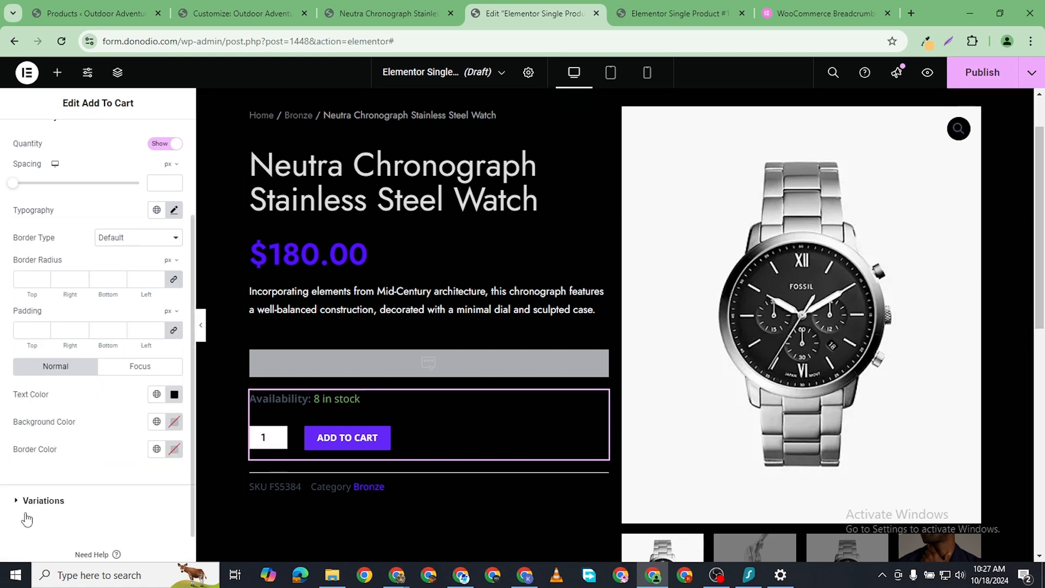
- Try black as the Add To Cart button's normal text color and set it to white
{"action": "scroll", "coordinate": [3, 440], "scroll_direction": "up", "scroll_amount": 3}
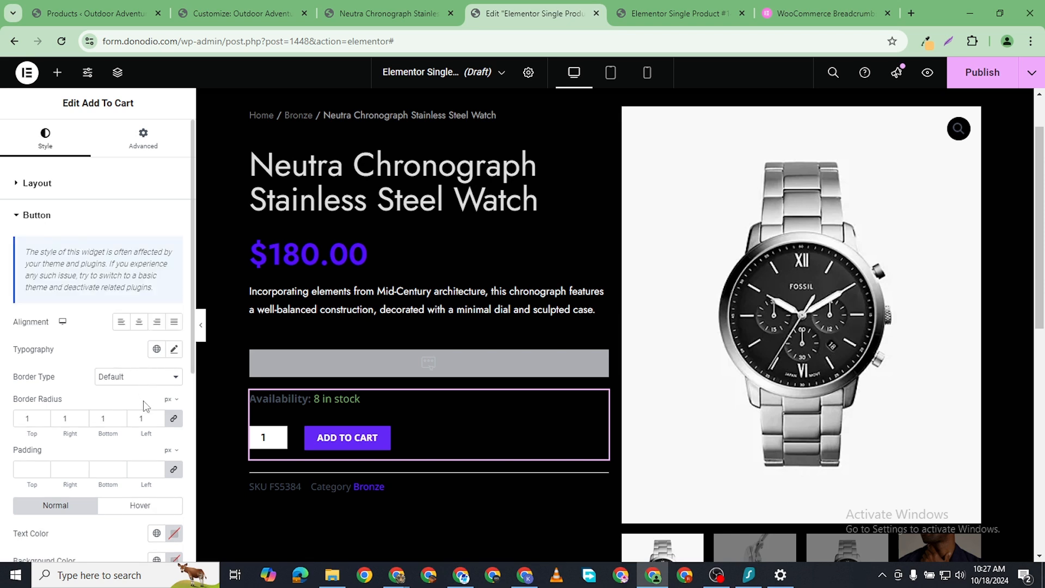
{"action": "scroll", "coordinate": [150, 401], "scroll_direction": "down", "scroll_amount": 3}
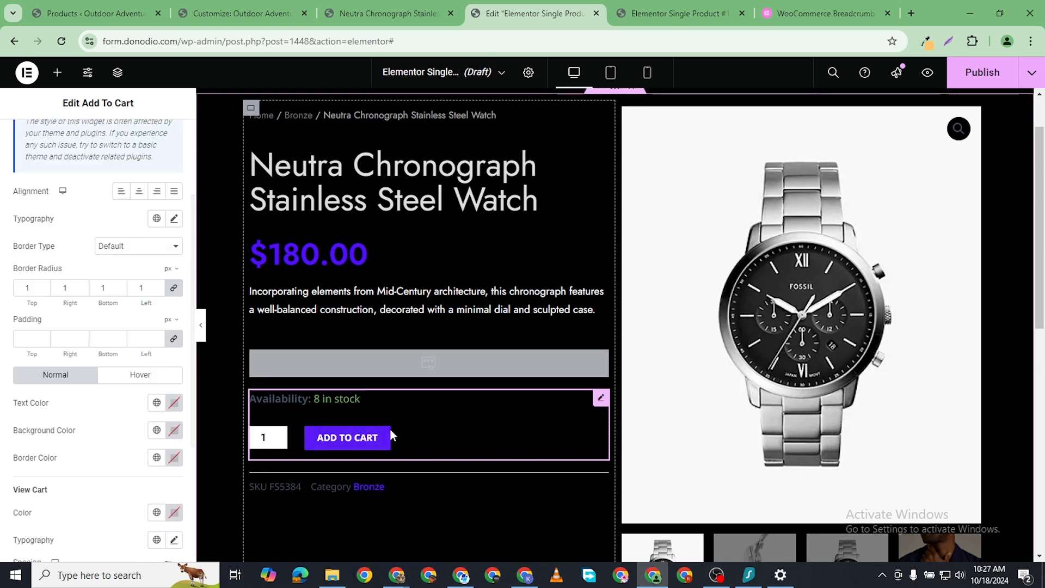
{"action": "scroll", "coordinate": [157, 258], "scroll_direction": "up", "scroll_amount": 3}
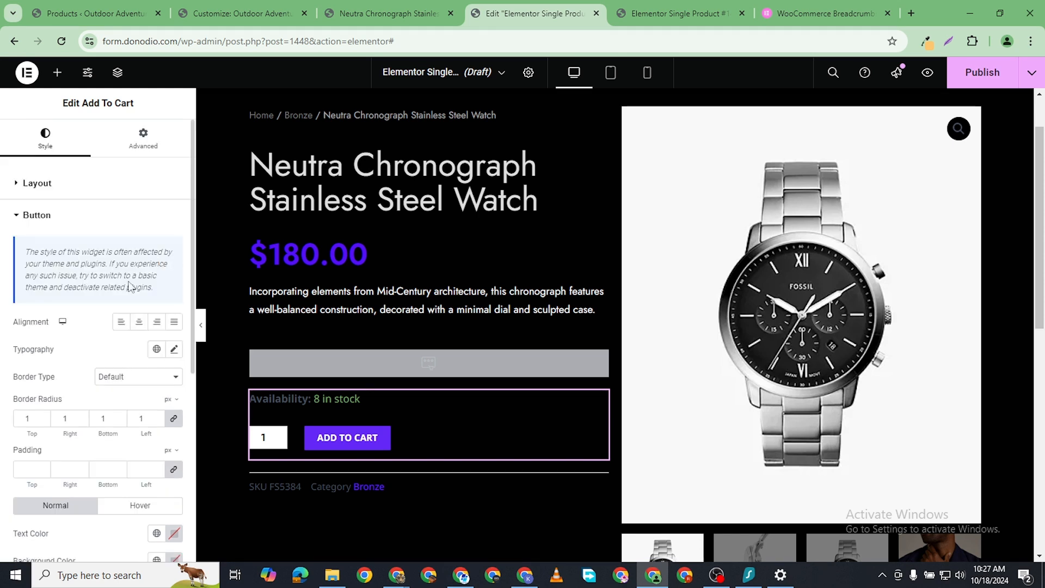
{"action": "scroll", "coordinate": [155, 411], "scroll_direction": "down", "scroll_amount": 2}
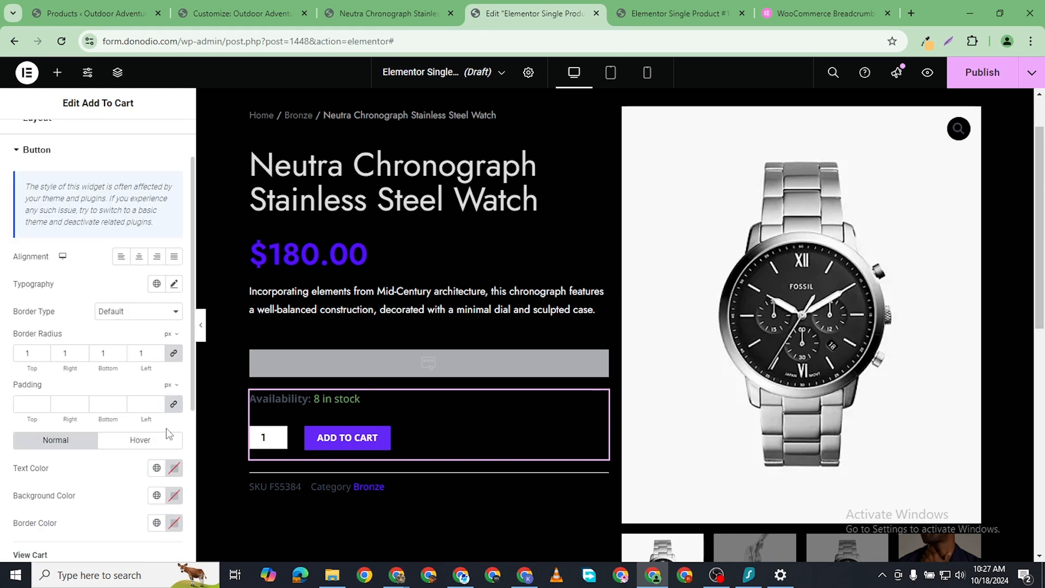
{"action": "left_click", "coordinate": [173, 470]}
{"action": "left_click_drag", "start_coordinate": [118, 379], "coordinate": [50, 423]}
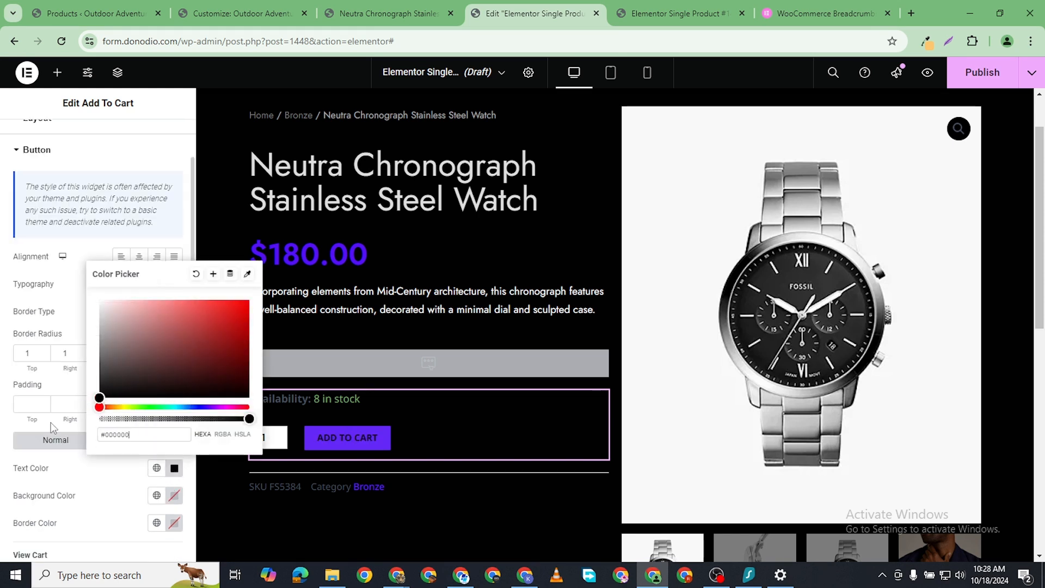
{"action": "left_click_drag", "start_coordinate": [159, 330], "coordinate": [95, 296]}
{"action": "left_click", "coordinate": [3, 359]}
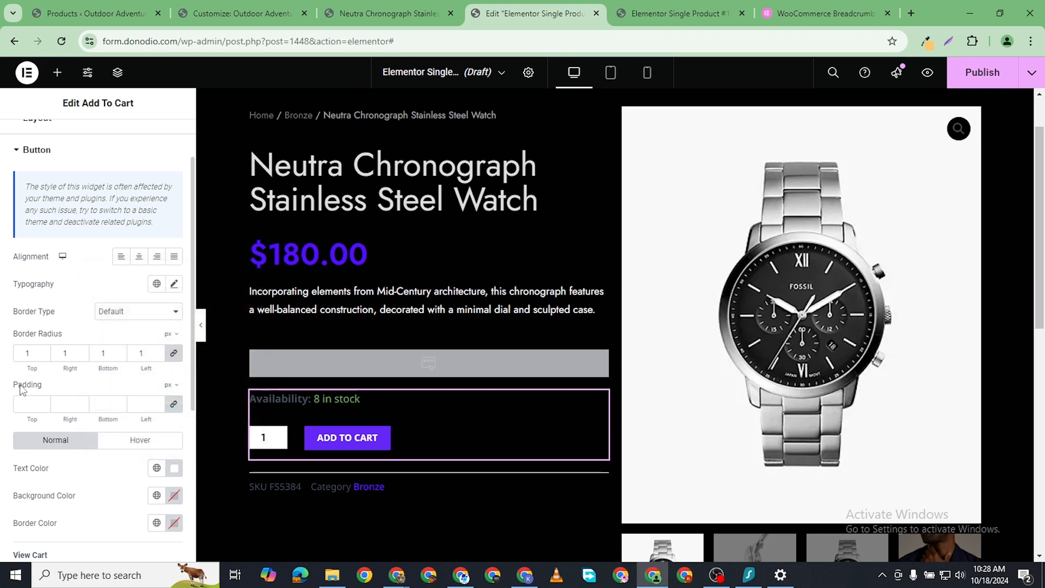
- Turn on the divider in the Product Meta widget and set the divider color to #FFFFFF
{"action": "scroll", "coordinate": [157, 466], "scroll_direction": "down", "scroll_amount": 1}
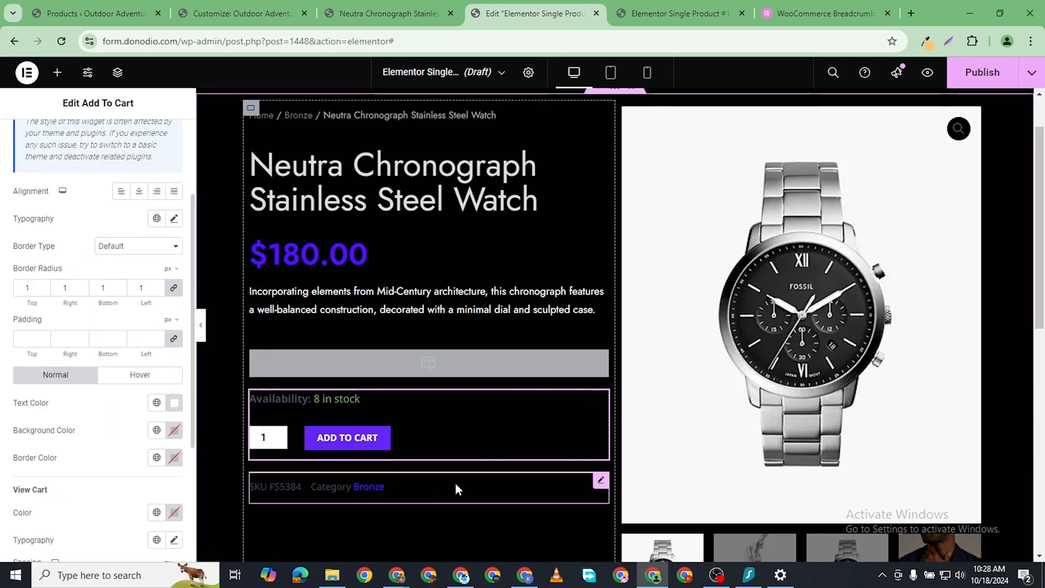
{"action": "left_click", "coordinate": [601, 481]}
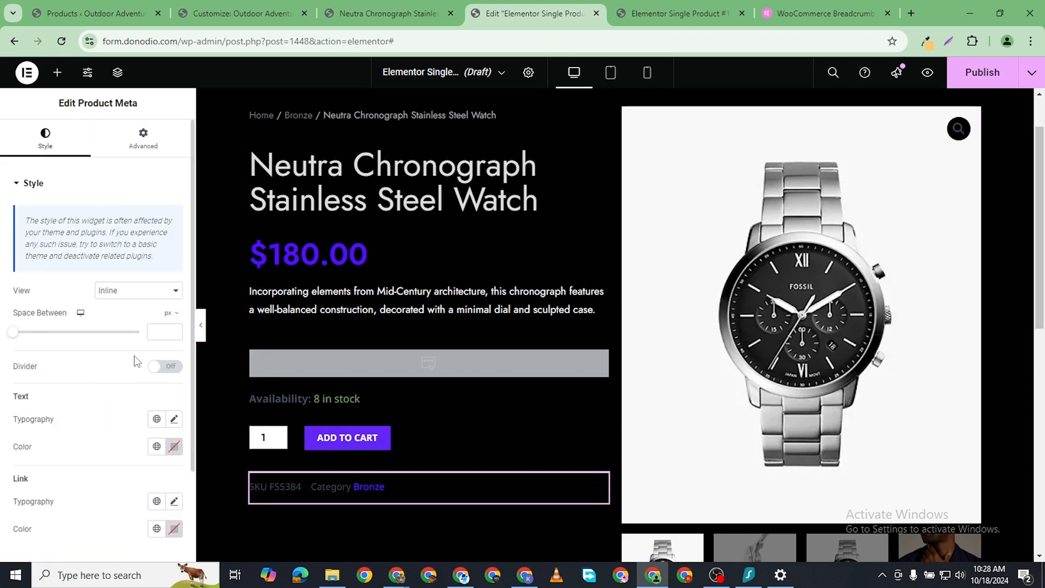
{"action": "left_click", "coordinate": [173, 367]}
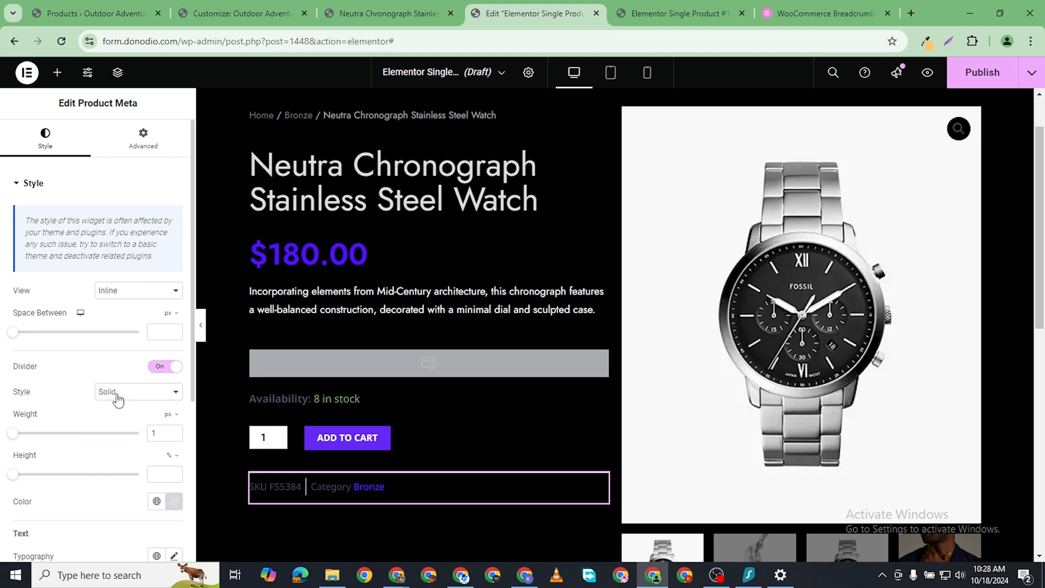
{"action": "scroll", "coordinate": [114, 381], "scroll_direction": "down", "scroll_amount": 1}
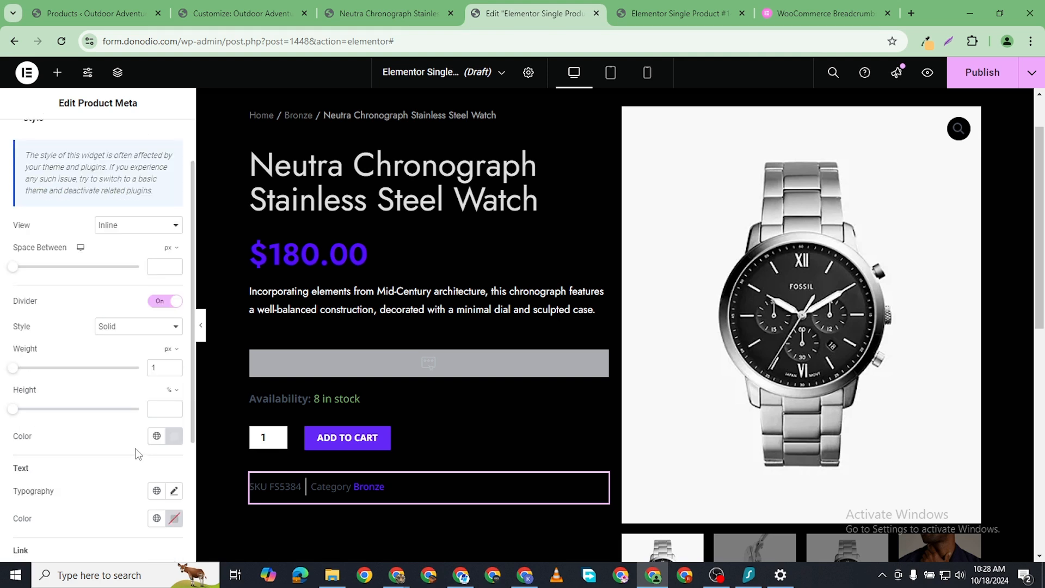
{"action": "left_click", "coordinate": [174, 440]}
{"action": "type", "text": "#FFFFFF"}
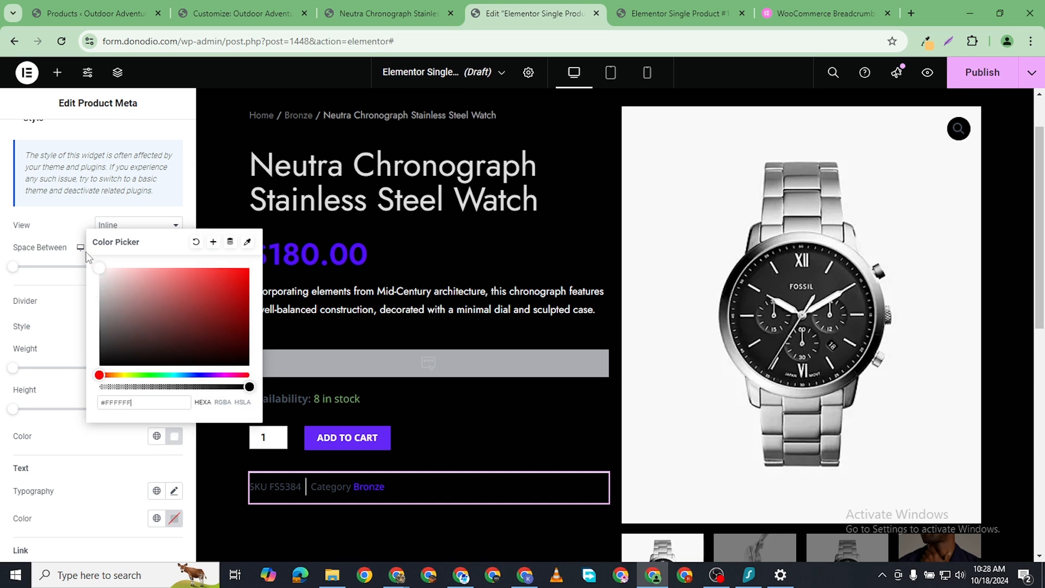
{"action": "left_click", "coordinate": [31, 433]}
- Set the Product Meta widget's text color to #FFFFFF
{"action": "scroll", "coordinate": [128, 504], "scroll_direction": "down", "scroll_amount": 1}
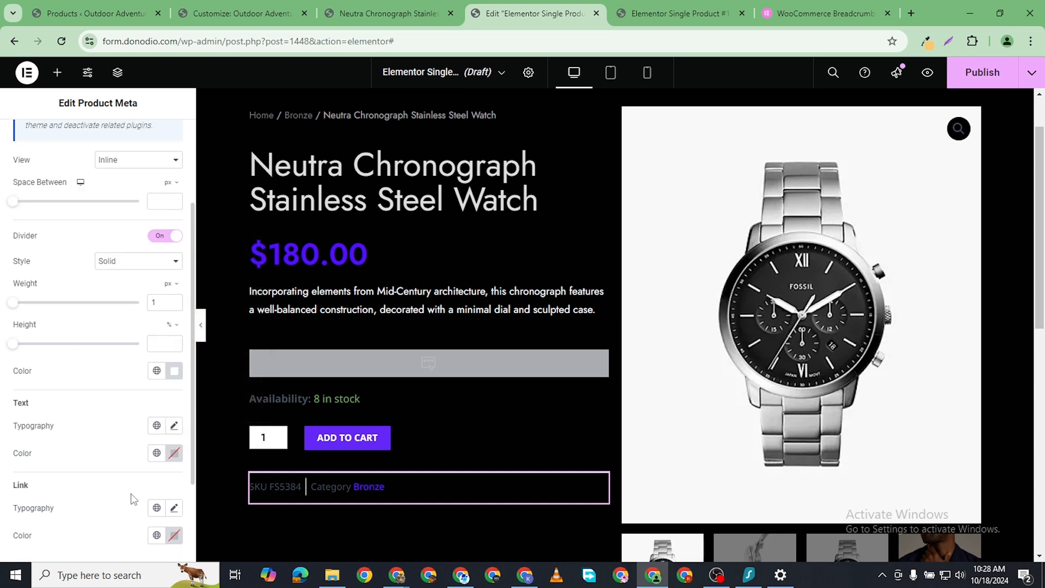
{"action": "left_click", "coordinate": [174, 458]}
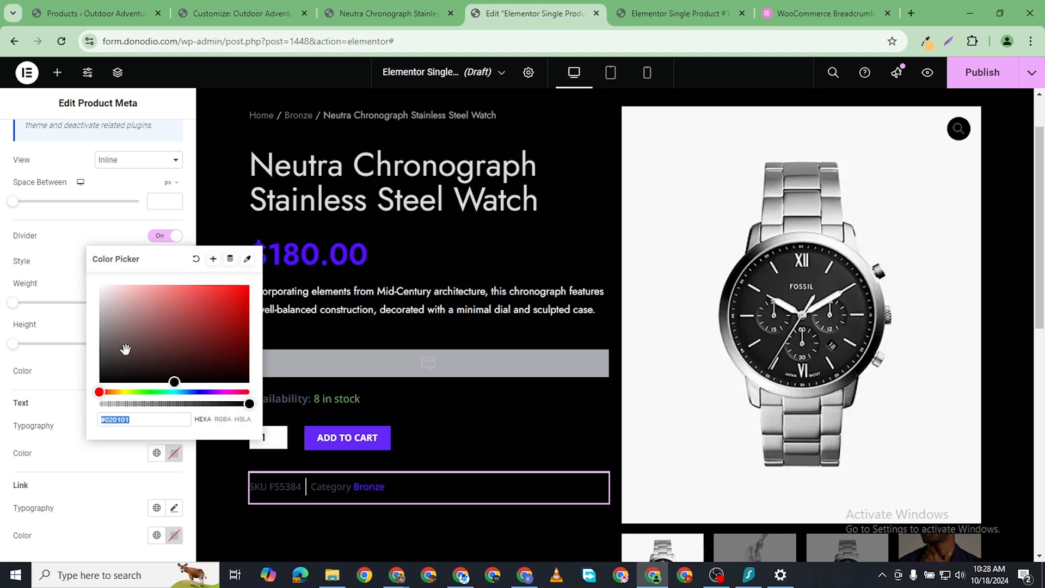
{"action": "left_click", "coordinate": [102, 294]}
{"action": "left_click_drag", "start_coordinate": [103, 295], "coordinate": [84, 275]}
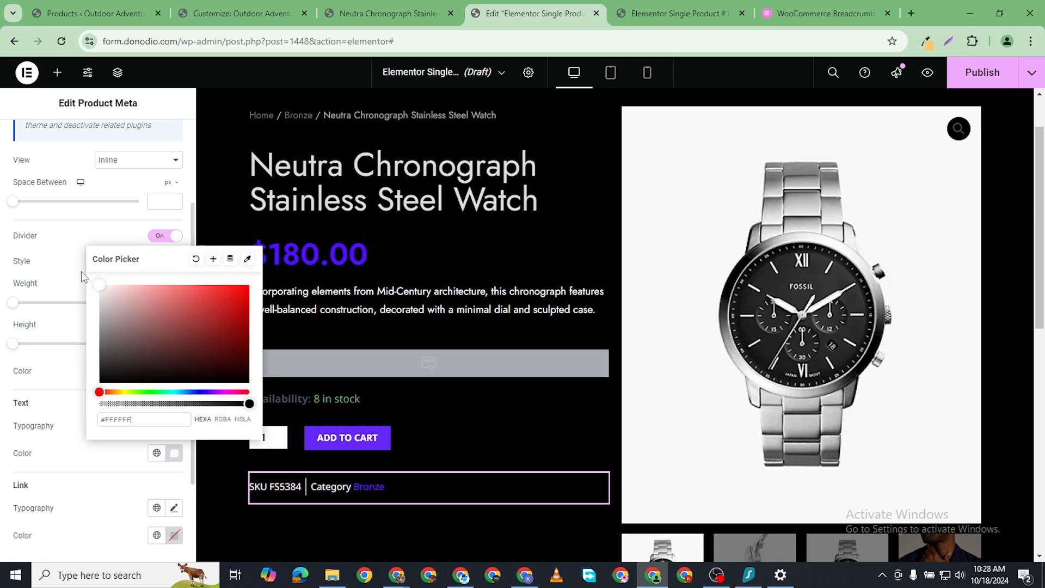
{"action": "left_click", "coordinate": [2, 312]}
- Add a new Flexbox container with a downward direction below the product details and images section
{"action": "scroll", "coordinate": [599, 390], "scroll_direction": "down", "scroll_amount": 1}
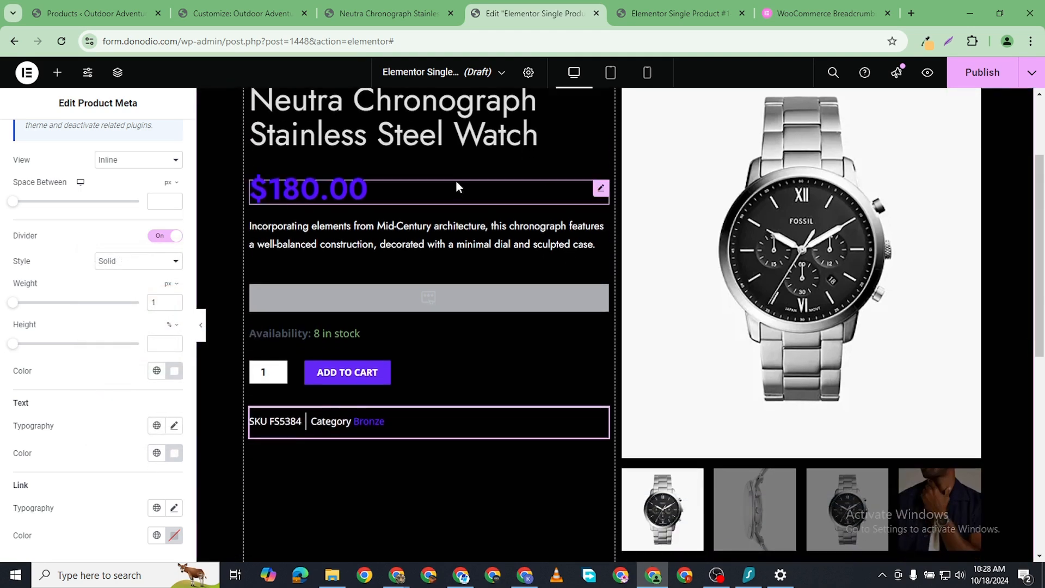
{"action": "scroll", "coordinate": [599, 391], "scroll_direction": "down", "scroll_amount": 5}
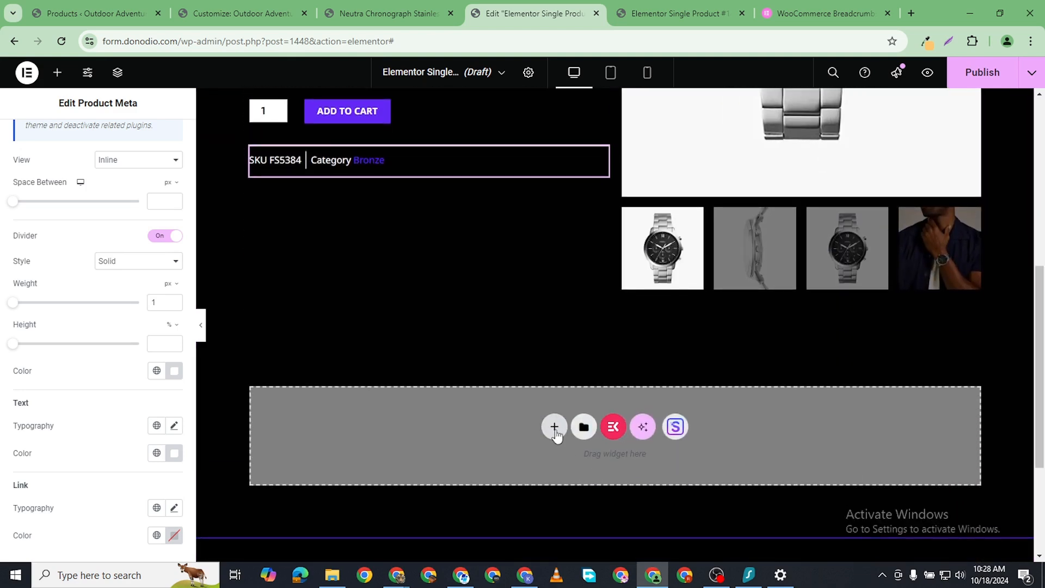
{"action": "left_click", "coordinate": [554, 428]}
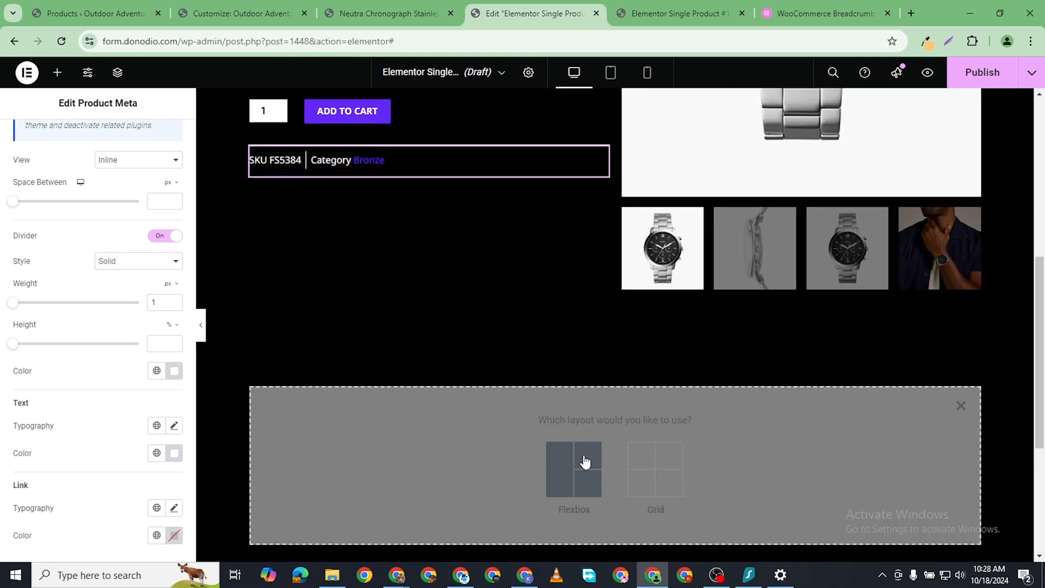
{"action": "left_click", "coordinate": [560, 469]}
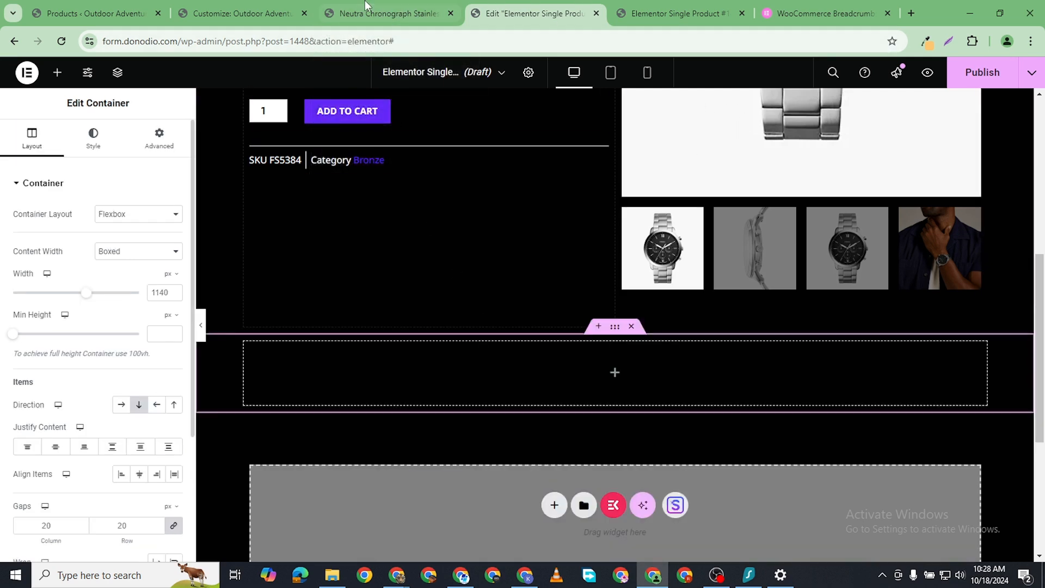
- Examine the Description and Reviews tabs and the Related products section on the live product page, and return to the template editor
{"action": "left_click", "coordinate": [357, 15]}
{"action": "scroll", "coordinate": [589, 420], "scroll_direction": "down", "scroll_amount": 5}
{"action": "scroll", "coordinate": [590, 423], "scroll_direction": "down", "scroll_amount": 2}
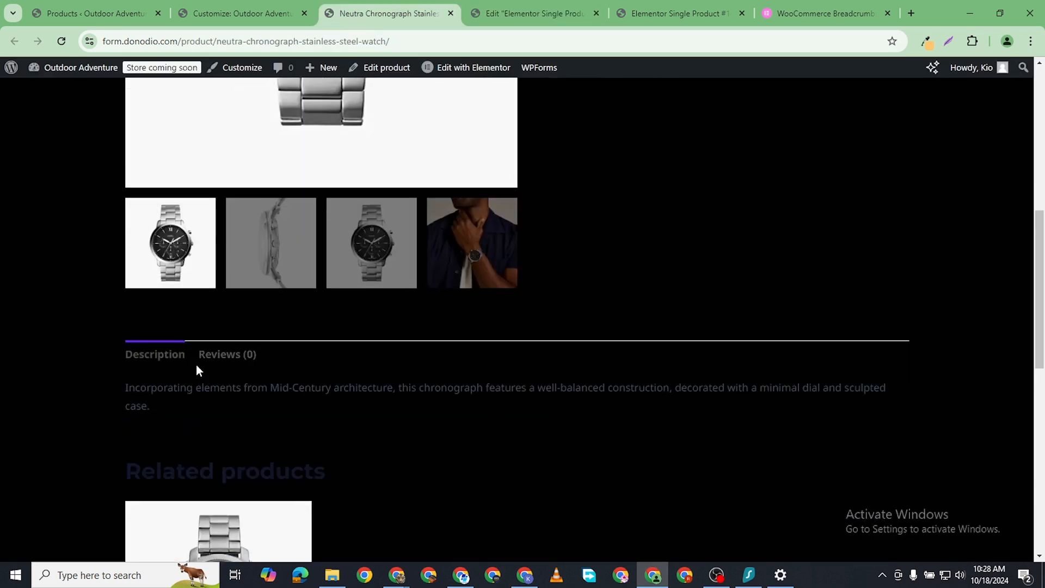
{"action": "scroll", "coordinate": [226, 371], "scroll_direction": "down", "scroll_amount": 4}
{"action": "scroll", "coordinate": [302, 189], "scroll_direction": "up", "scroll_amount": 5}
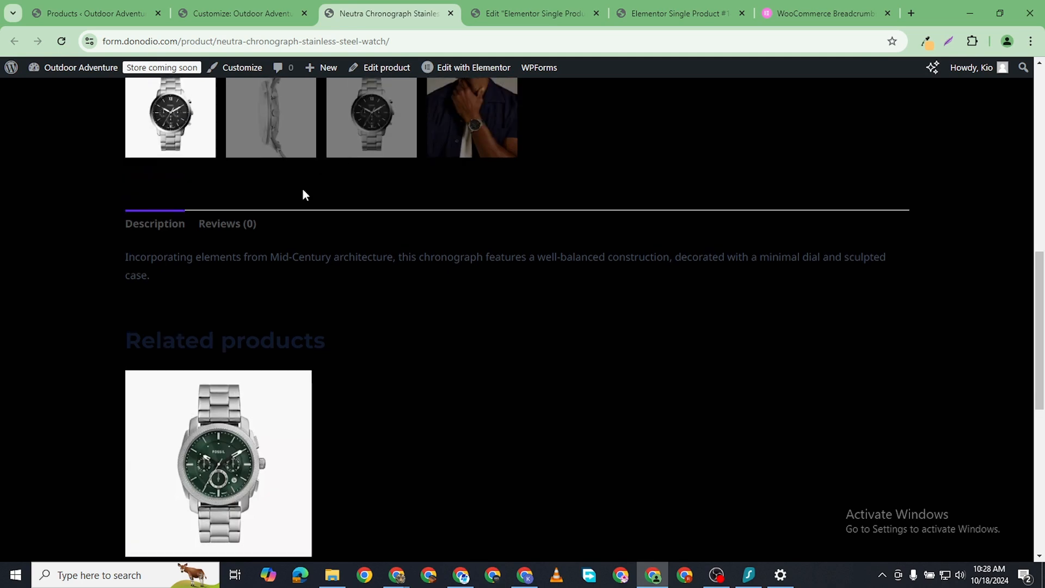
{"action": "scroll", "coordinate": [299, 311], "scroll_direction": "up", "scroll_amount": 7}
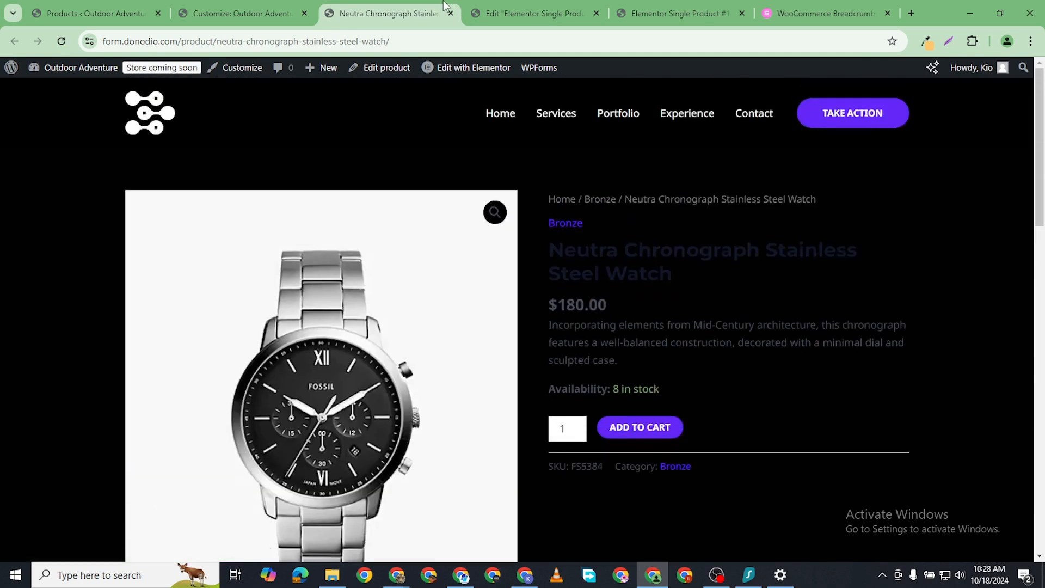
{"action": "left_click", "coordinate": [500, 15]}
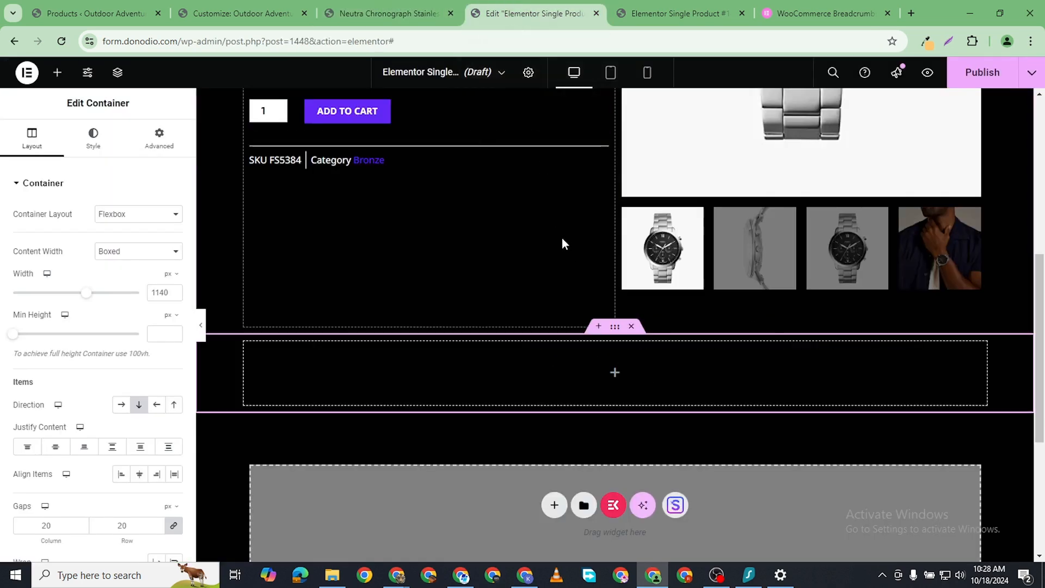
- Place the Additional Information widget in the new empty container below the product section
{"action": "scroll", "coordinate": [514, 304], "scroll_direction": "up", "scroll_amount": 4}
{"action": "scroll", "coordinate": [514, 299], "scroll_direction": "down", "scroll_amount": 3}
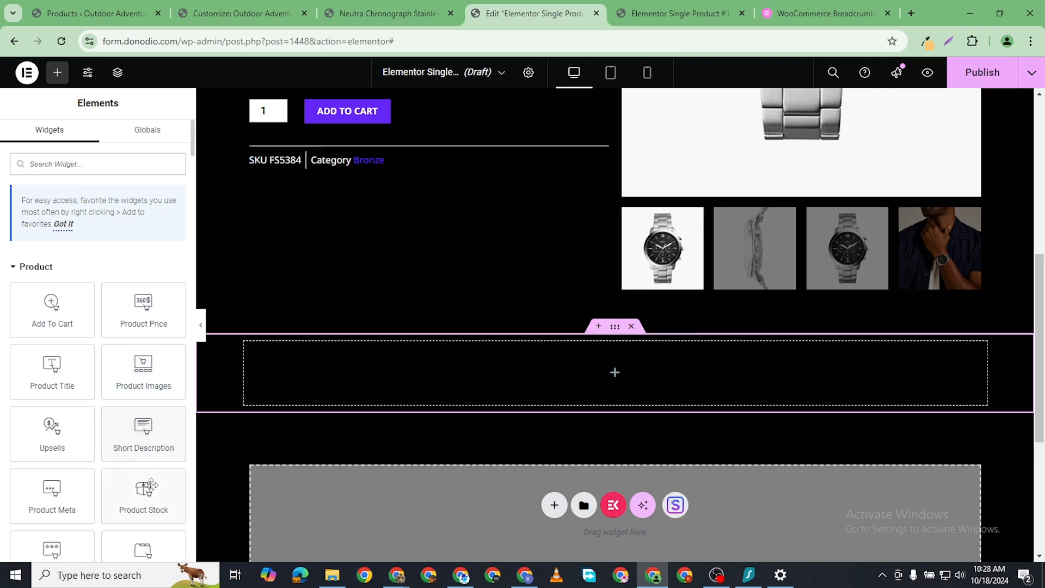
{"action": "scroll", "coordinate": [151, 490], "scroll_direction": "down", "scroll_amount": 1}
{"action": "scroll", "coordinate": [104, 490], "scroll_direction": "down", "scroll_amount": 1}
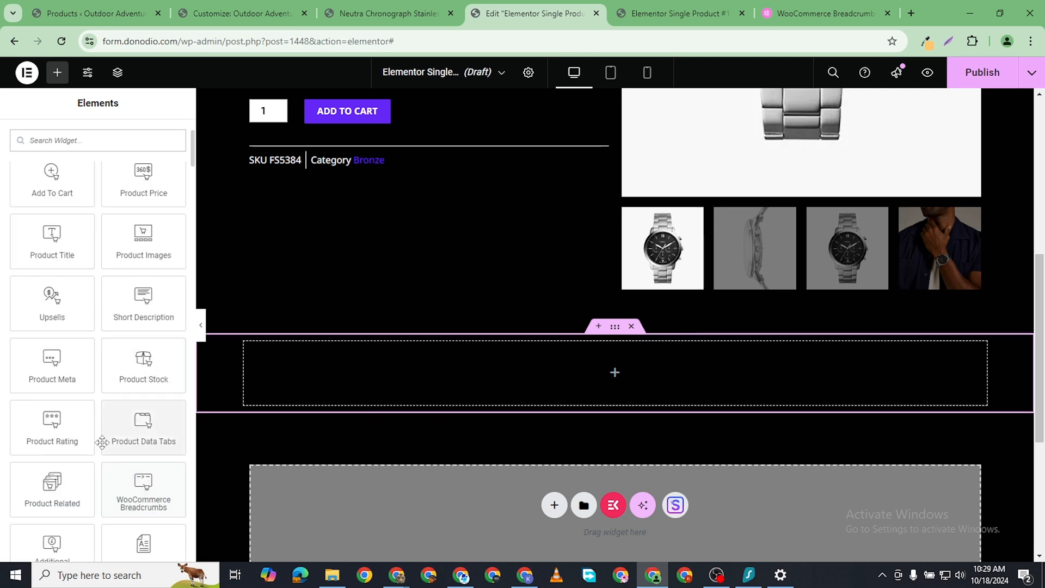
{"action": "scroll", "coordinate": [95, 460], "scroll_direction": "down", "scroll_amount": 1}
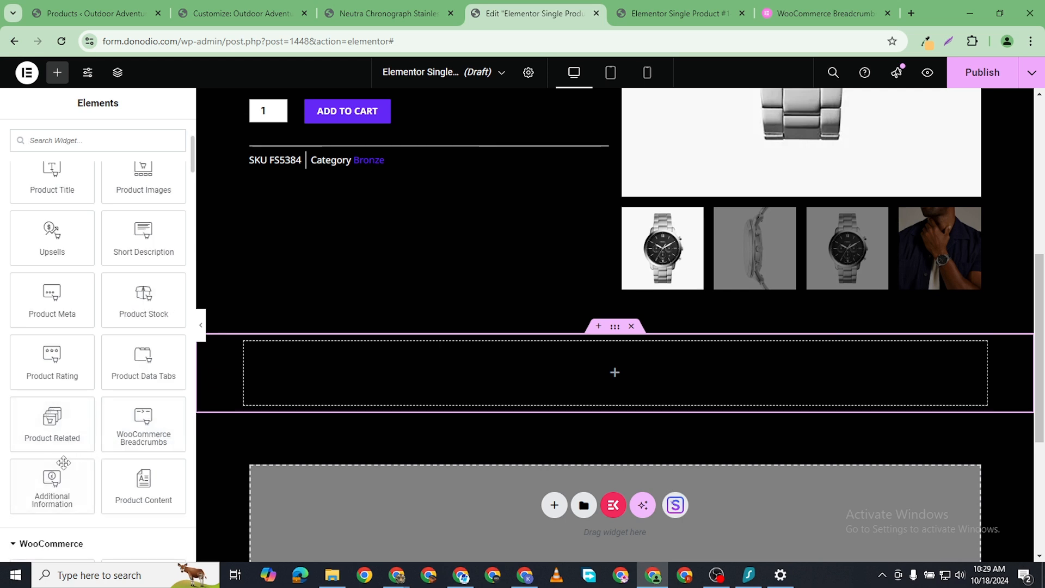
{"action": "left_click_drag", "start_coordinate": [68, 485], "coordinate": [645, 387]}
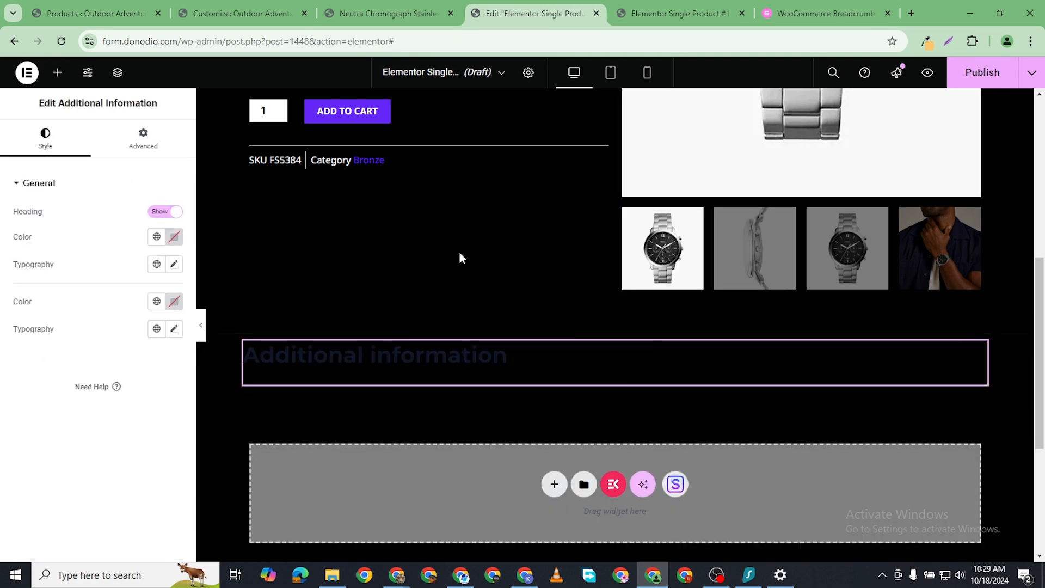
- Compare the live product page's Related products section with the template preview, and return to the template editor
{"action": "left_click", "coordinate": [56, 73]}
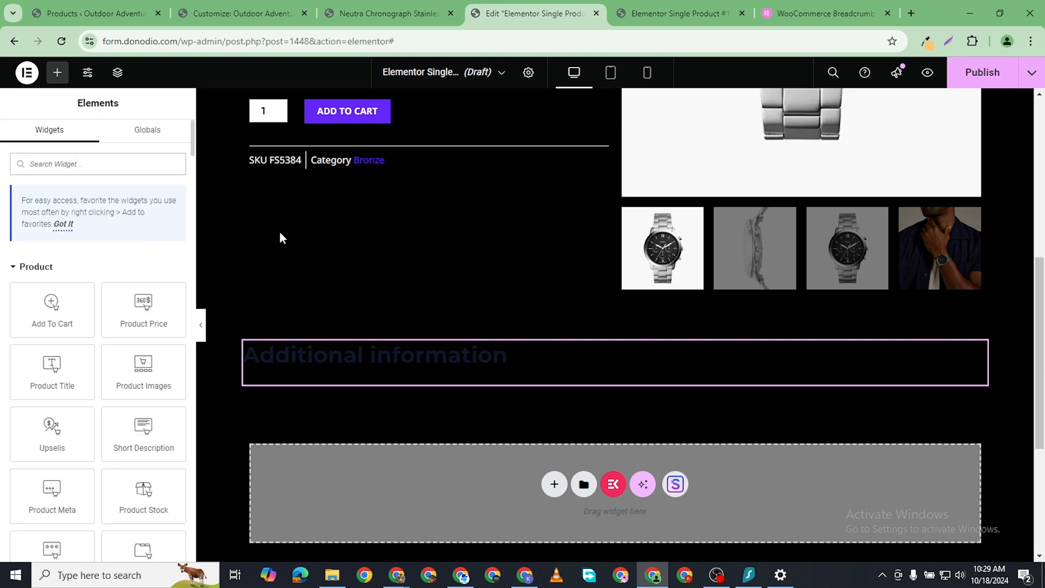
{"action": "left_click", "coordinate": [652, 15]}
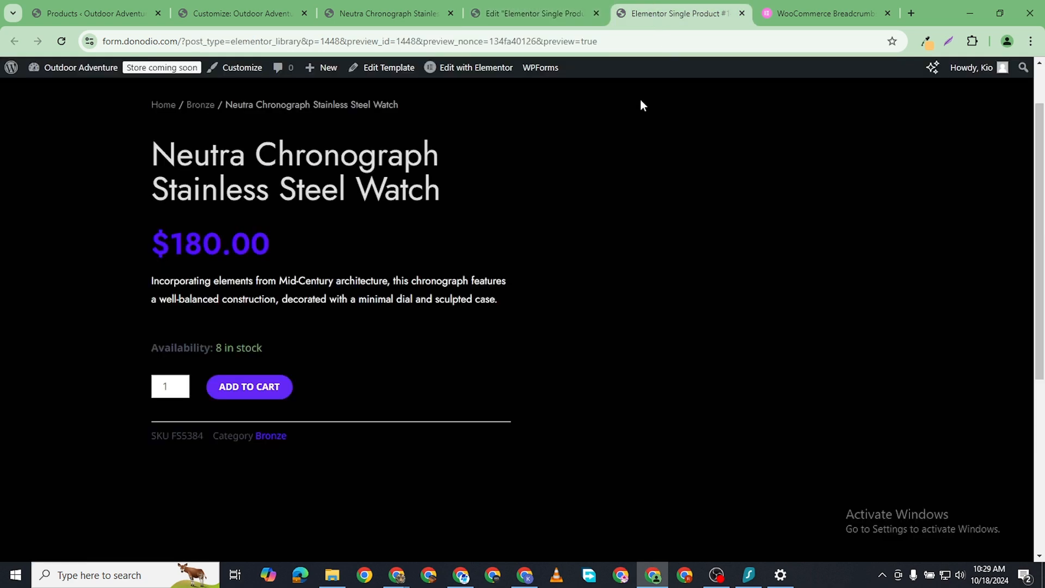
{"action": "left_click", "coordinate": [367, 14]}
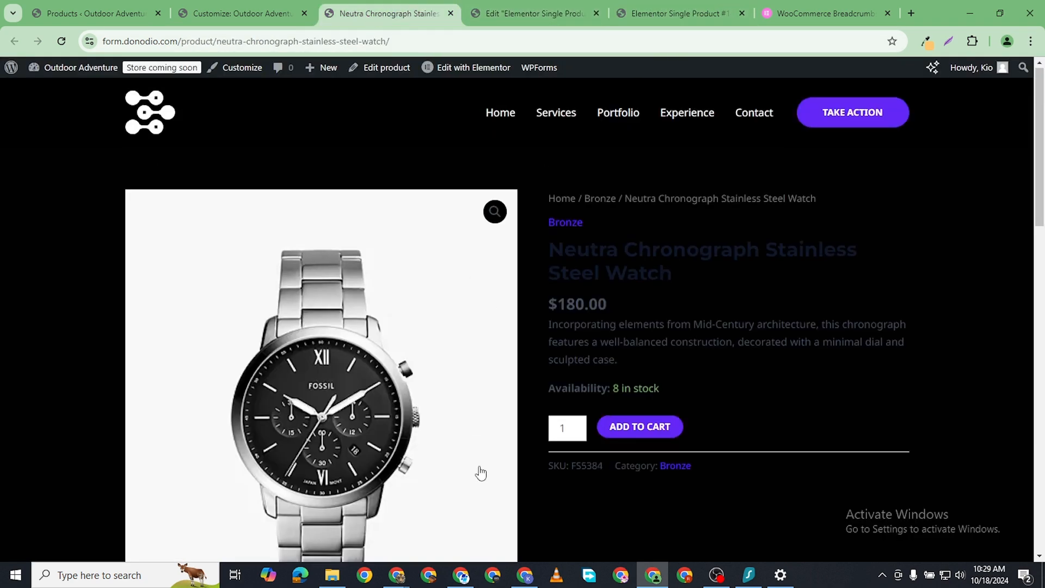
{"action": "scroll", "coordinate": [471, 348], "scroll_direction": "down", "scroll_amount": 6}
{"action": "scroll", "coordinate": [413, 378], "scroll_direction": "down", "scroll_amount": 8}
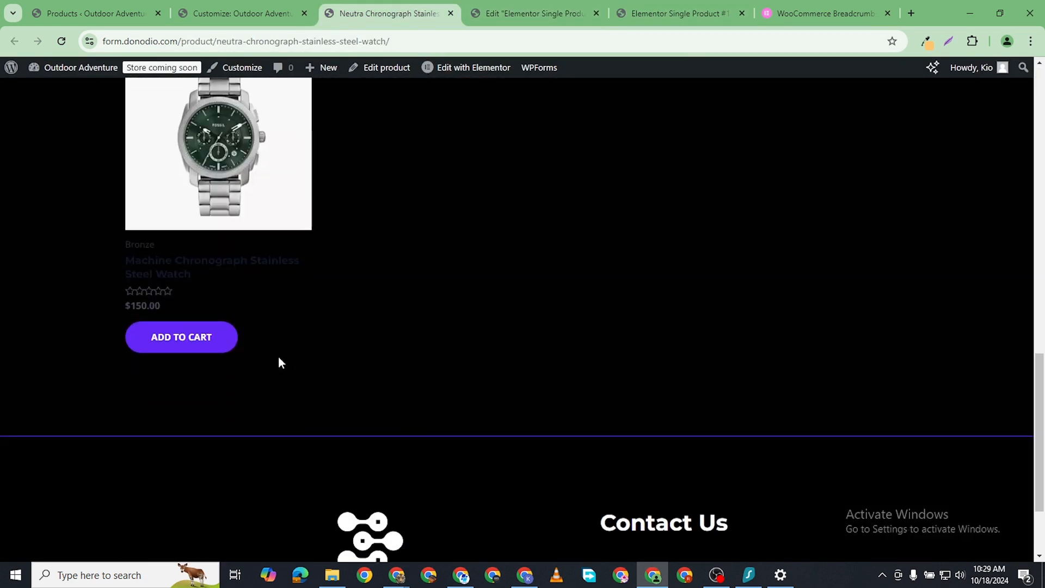
{"action": "scroll", "coordinate": [279, 361], "scroll_direction": "up", "scroll_amount": 2}
{"action": "left_click", "coordinate": [639, 16]}
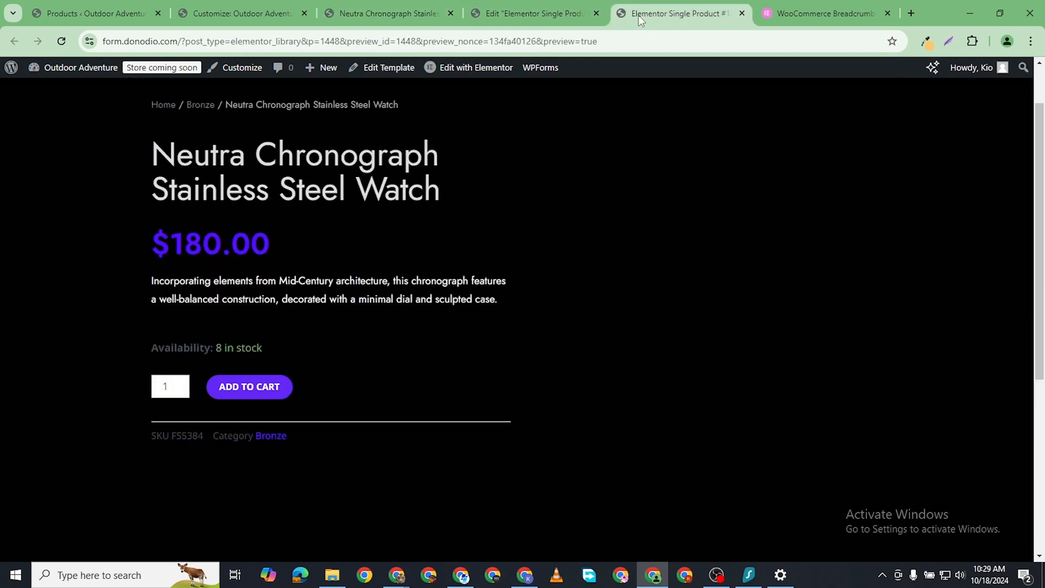
{"action": "left_click", "coordinate": [520, 14]}
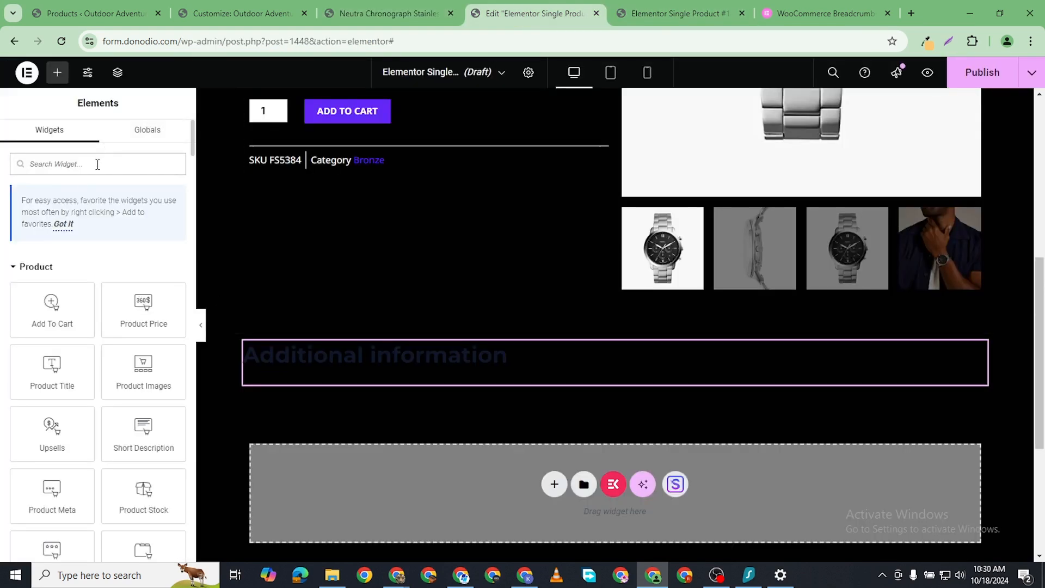
- Find the Product Related widget by searching for "relate" and place it below the Additional Information widget
{"action": "type", "text": "relate"}
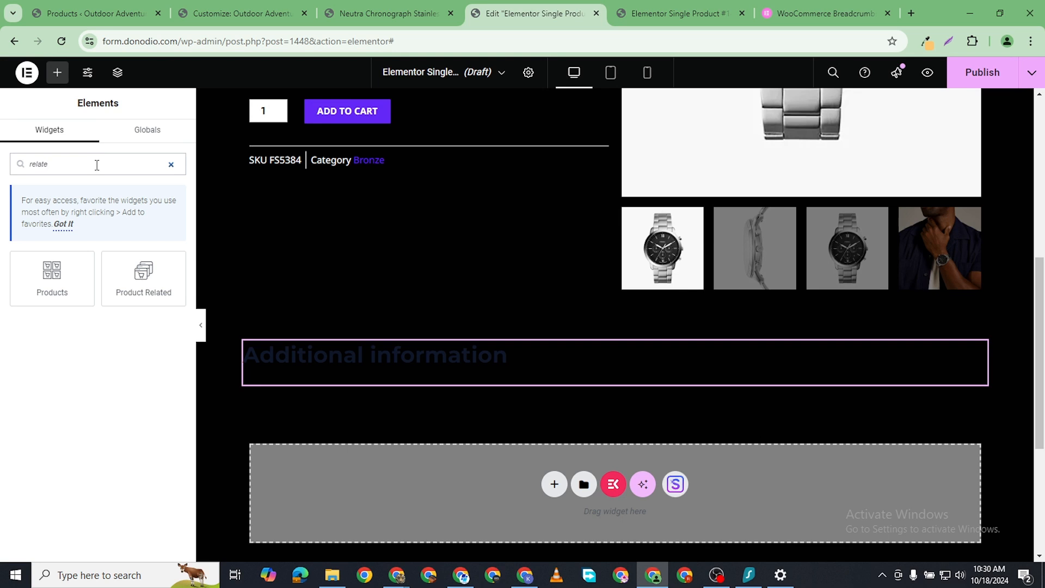
{"action": "left_click_drag", "start_coordinate": [147, 280], "coordinate": [496, 388]}
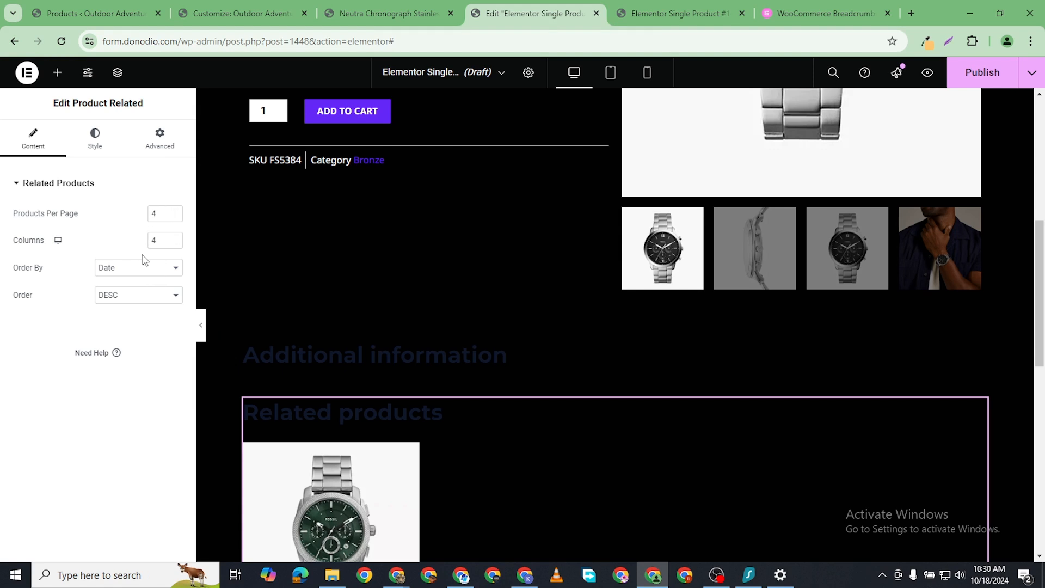
- Set the related products' Order By option to Random and keep the order on DESC
{"action": "scroll", "coordinate": [496, 358], "scroll_direction": "down", "scroll_amount": 3}
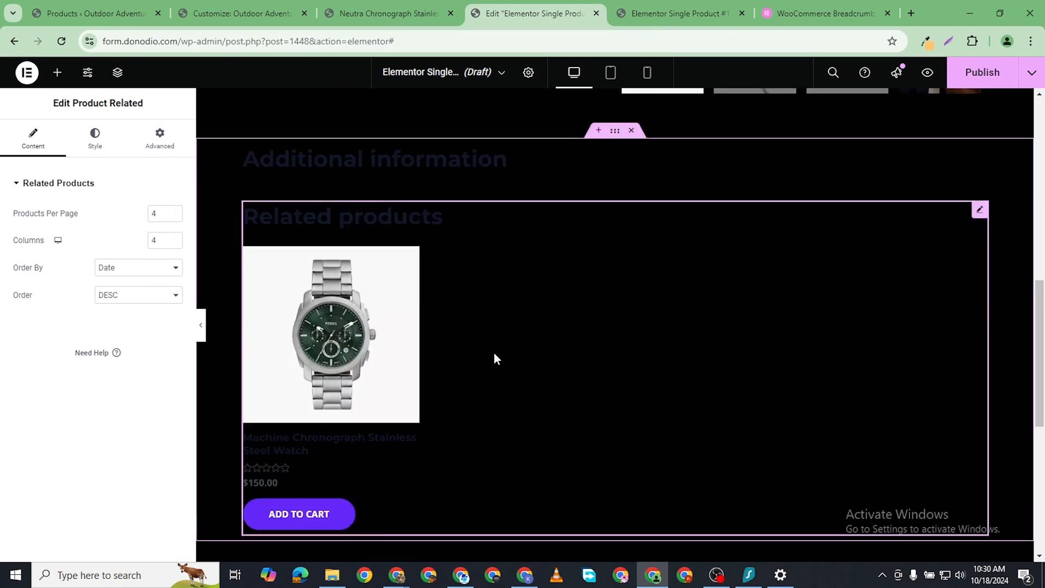
{"action": "left_click", "coordinate": [133, 275]}
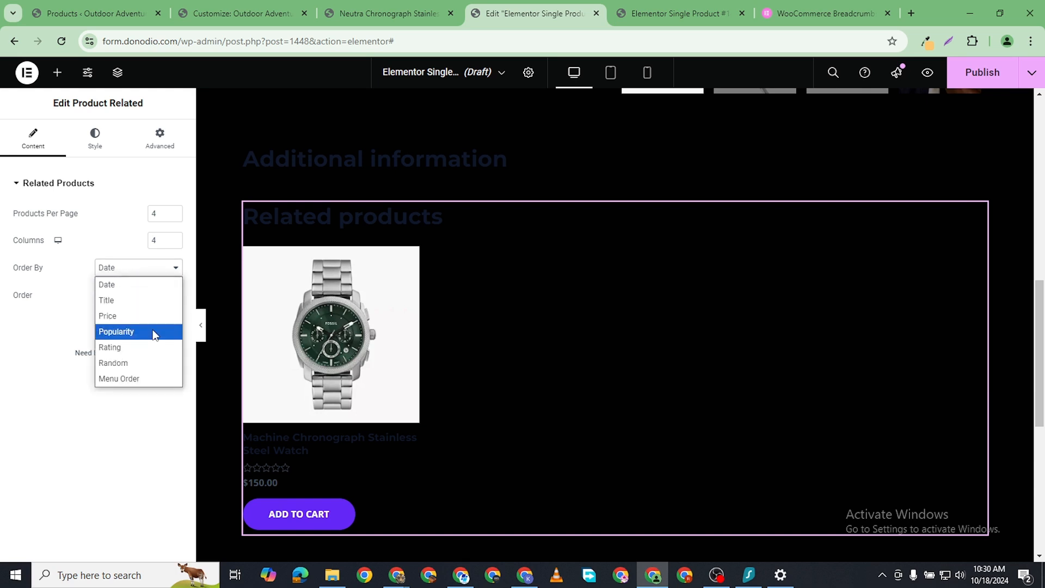
{"action": "left_click", "coordinate": [150, 359]}
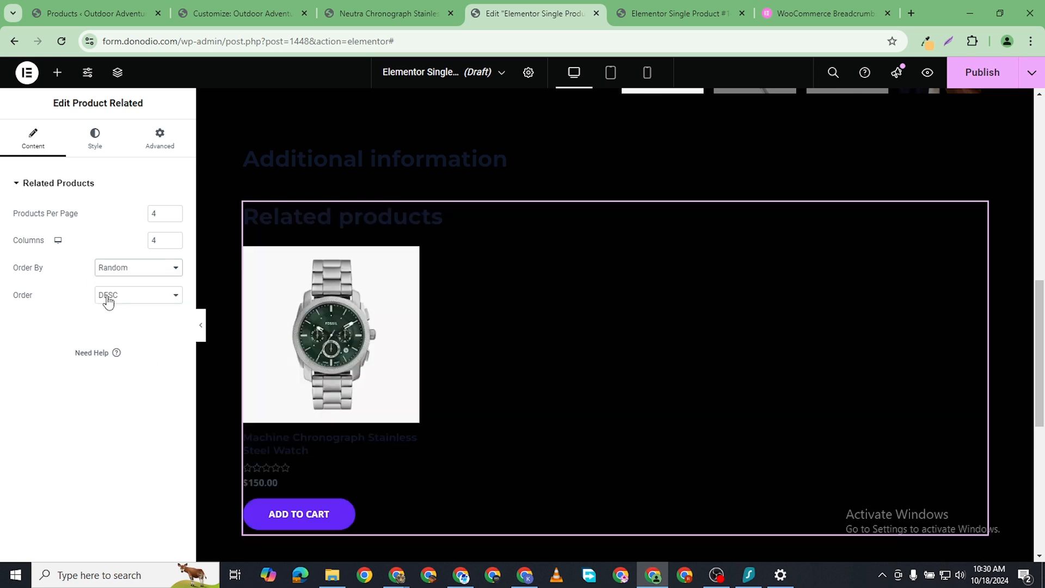
{"action": "left_click", "coordinate": [150, 296]}
{"action": "left_click", "coordinate": [145, 326]}
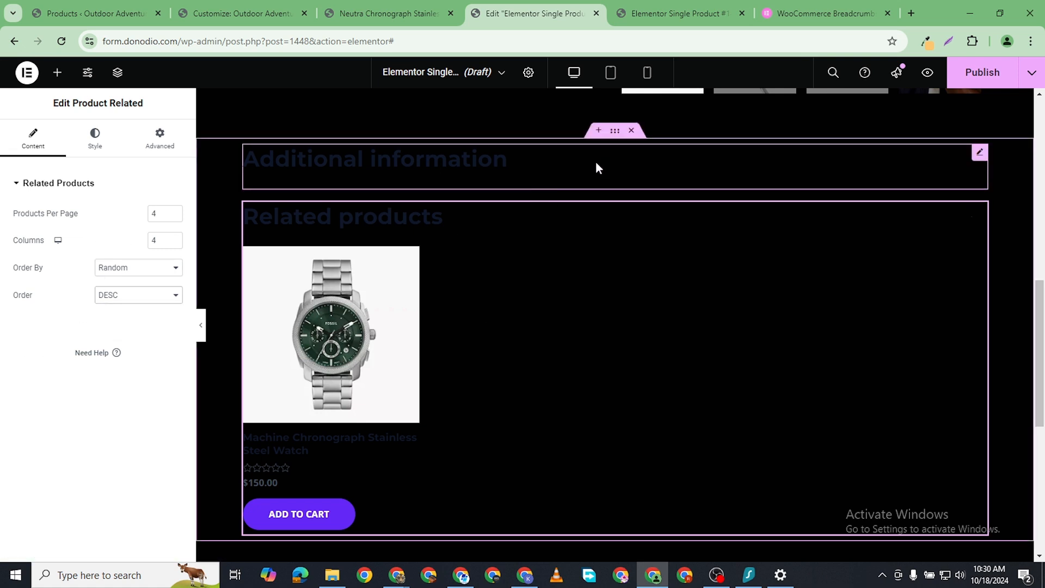
- Set the Additional Information widget's heading color to #E6E6E6
{"action": "left_click", "coordinate": [981, 154]}
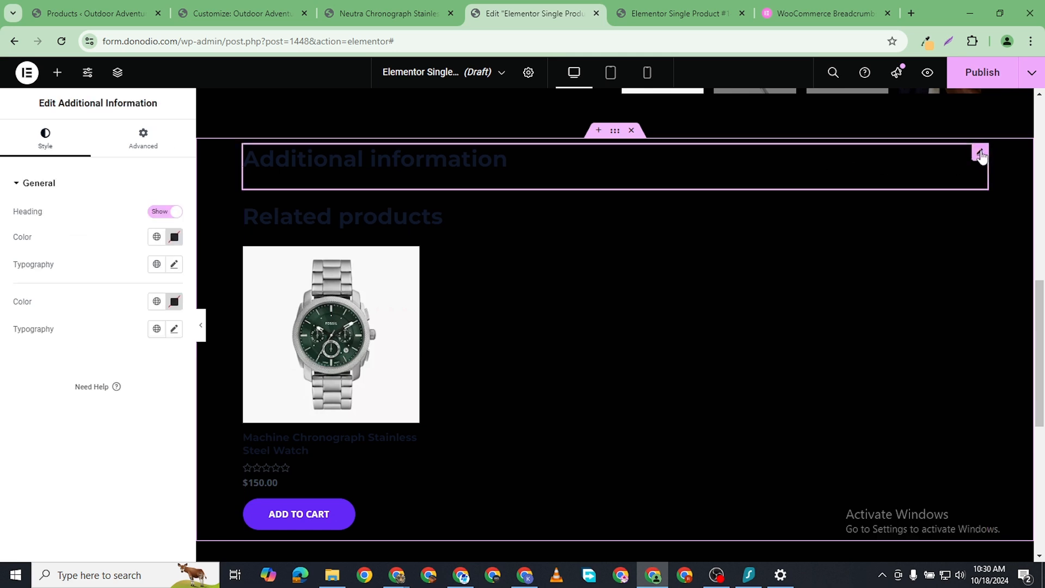
{"action": "left_click", "coordinate": [173, 237]}
{"action": "left_click_drag", "start_coordinate": [107, 303], "coordinate": [83, 302]}
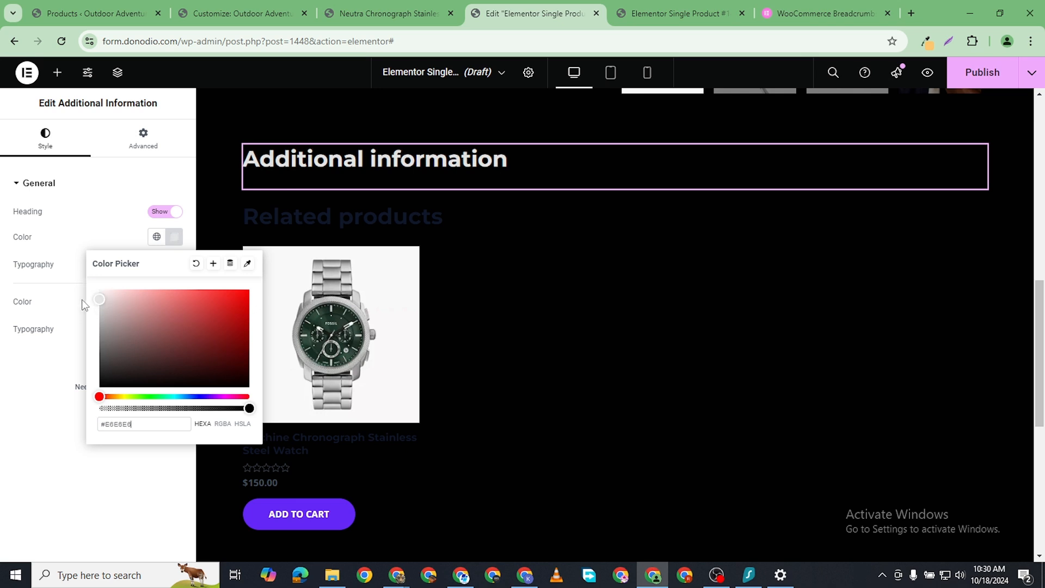
{"action": "left_click", "coordinate": [80, 303]}
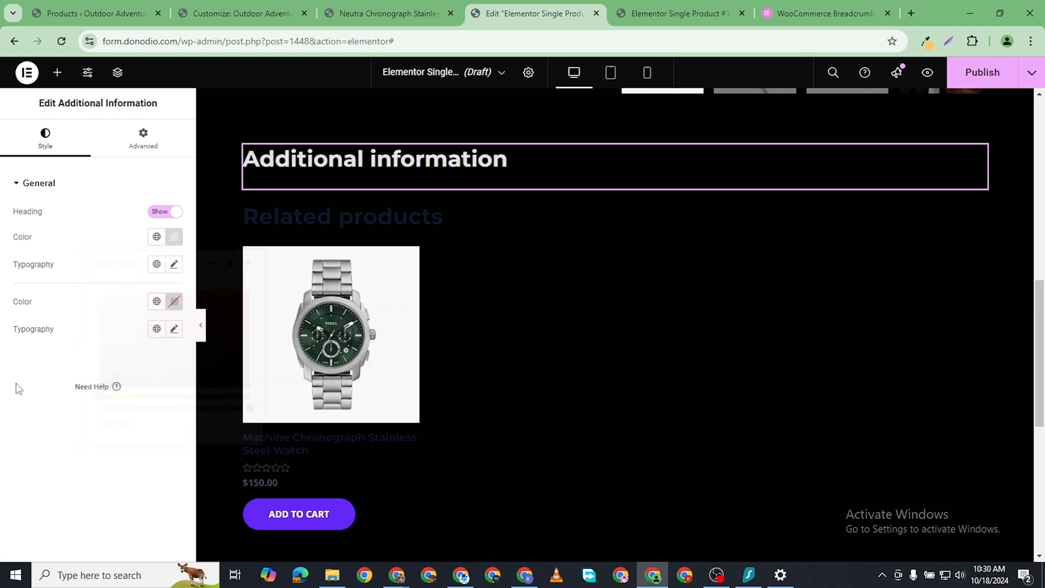
- Set the Additional Information heading's font family to Jost
{"action": "left_click", "coordinate": [174, 264]}
{"action": "left_click", "coordinate": [136, 325]}
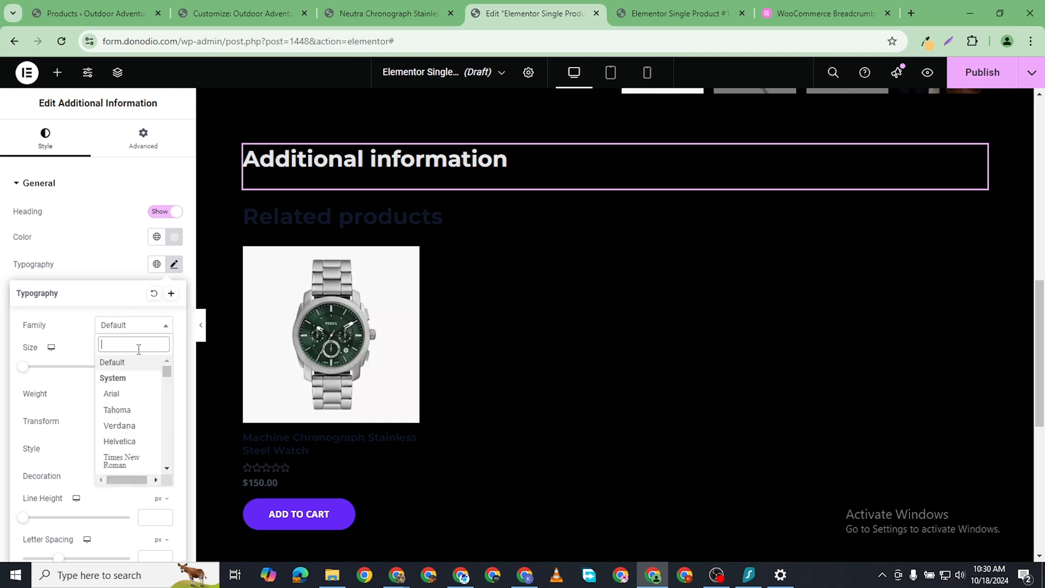
{"action": "type", "text": "jost"}
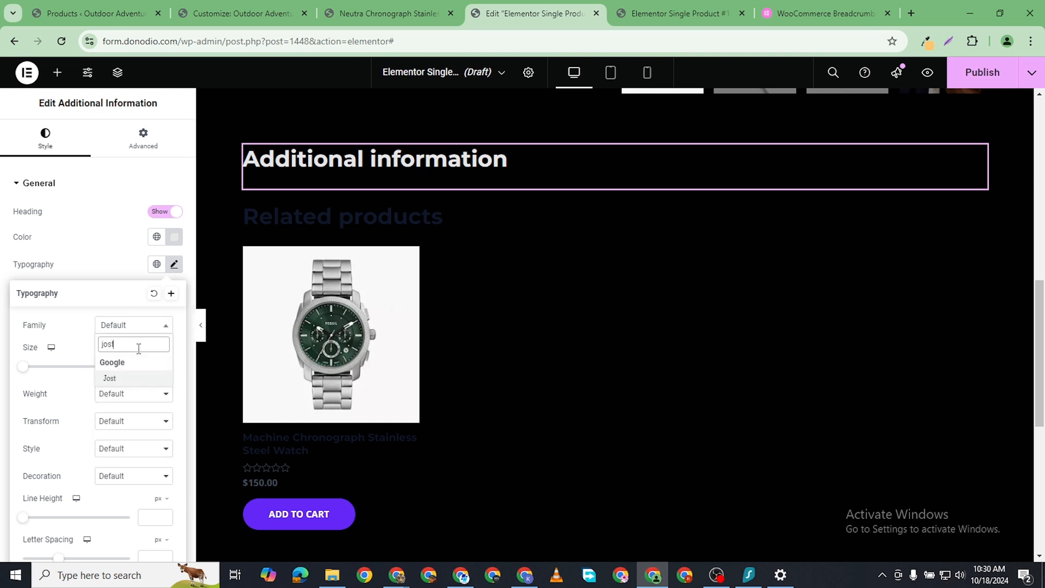
{"action": "left_click", "coordinate": [123, 377]}
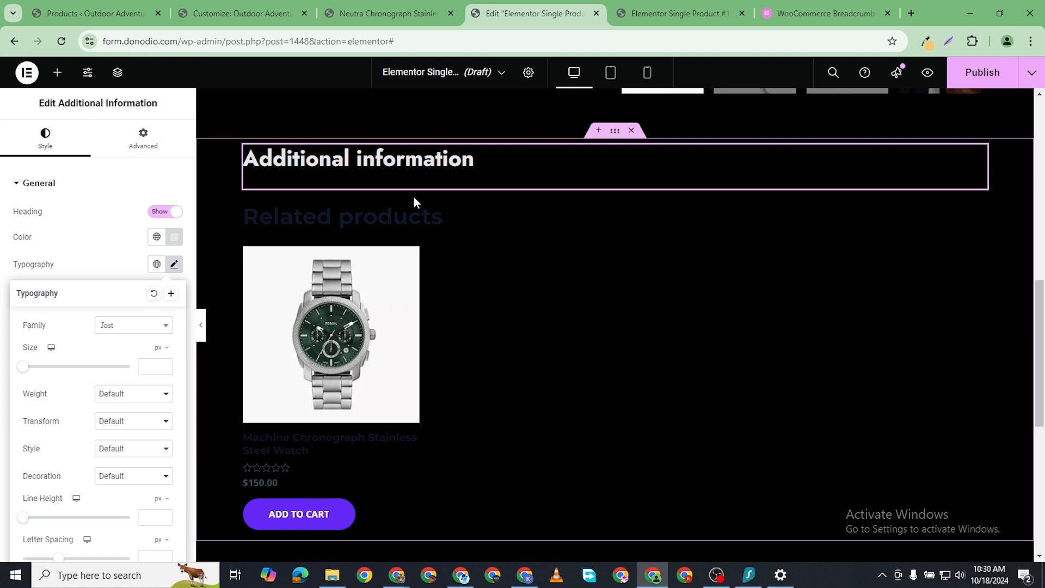
- Set the product title color in the Product Related widget to #FFFFFF
{"action": "left_click", "coordinate": [445, 223]}
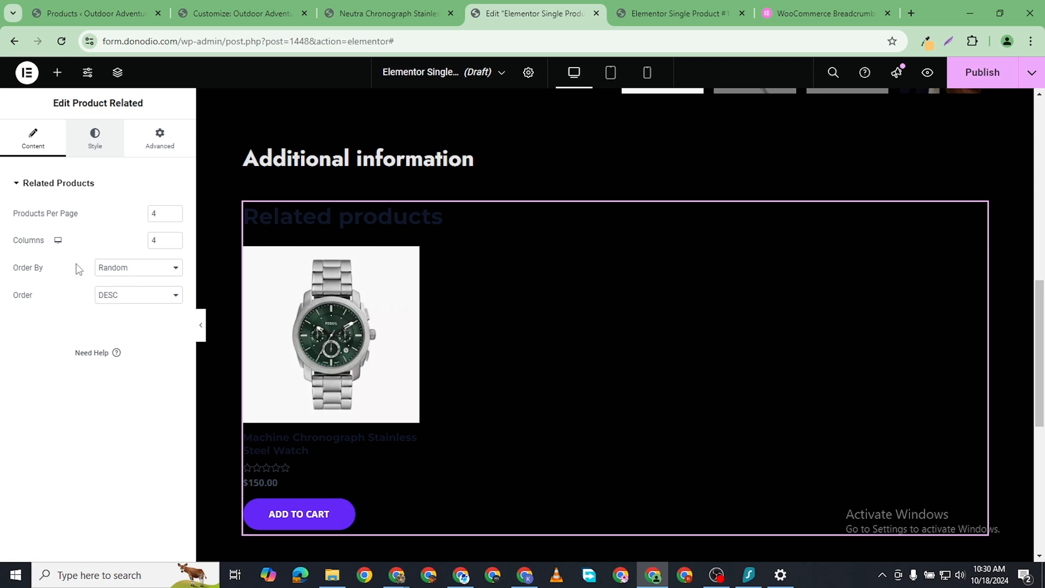
{"action": "left_click", "coordinate": [95, 138]}
{"action": "scroll", "coordinate": [154, 387], "scroll_direction": "down", "scroll_amount": 1}
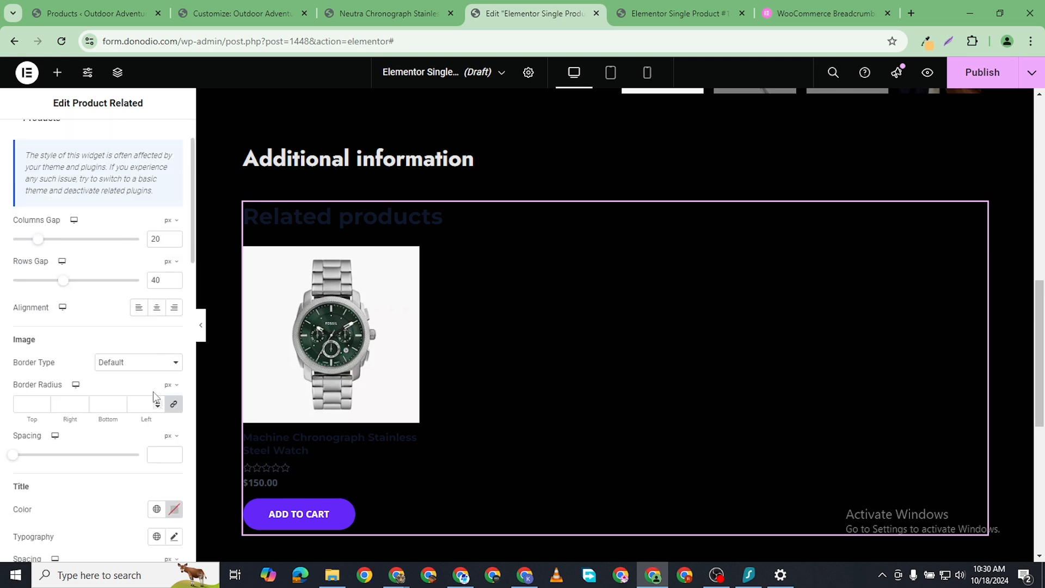
{"action": "scroll", "coordinate": [92, 402], "scroll_direction": "down", "scroll_amount": 3}
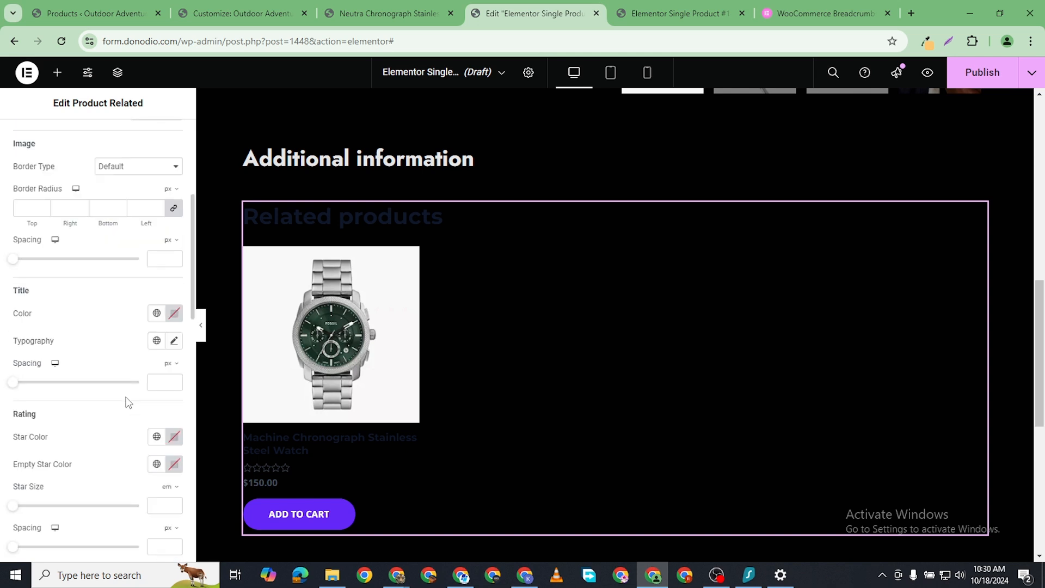
{"action": "left_click", "coordinate": [173, 314]}
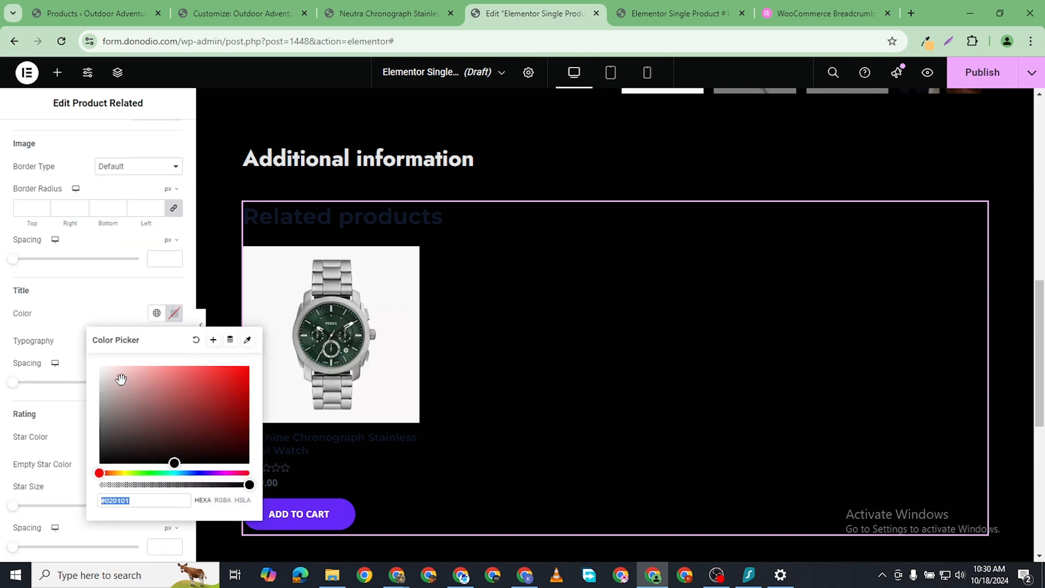
{"action": "left_click_drag", "start_coordinate": [108, 392], "coordinate": [93, 365]}
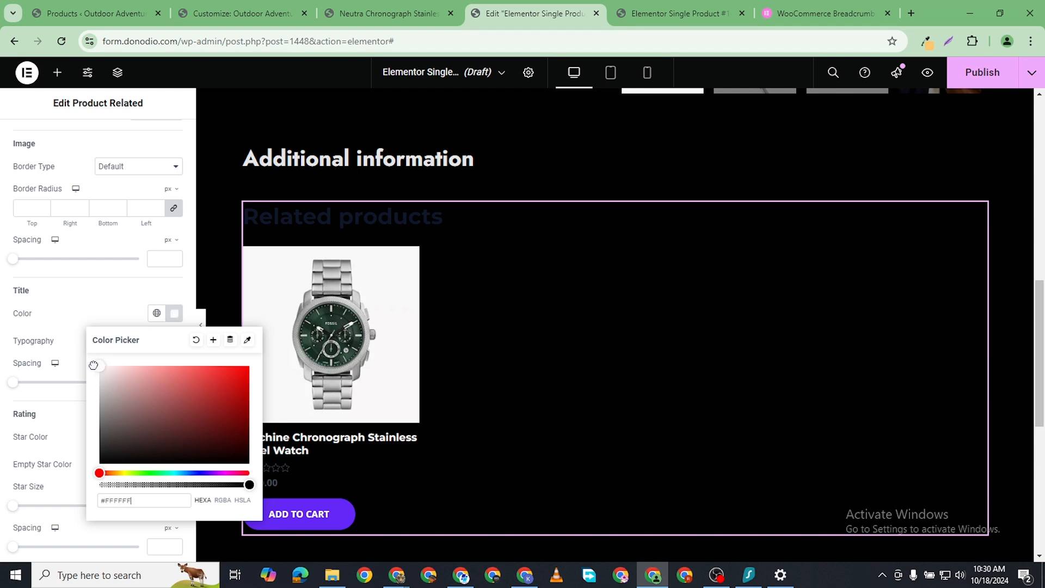
{"action": "left_click", "coordinate": [3, 400]}
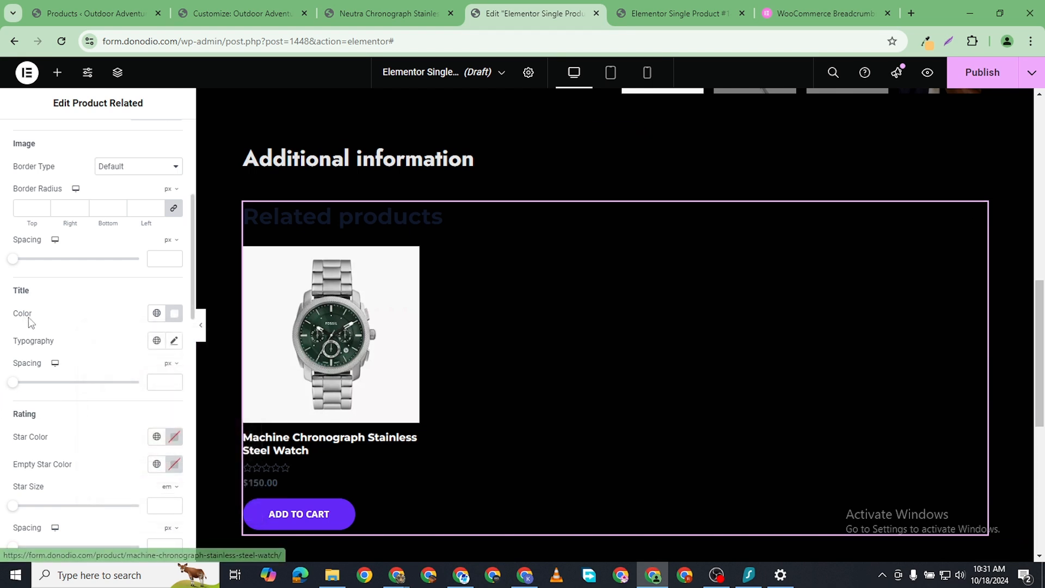
- Set the rating star color in the Product Related widget to the golden yellow #EBBB00
{"action": "left_click", "coordinate": [174, 437]}
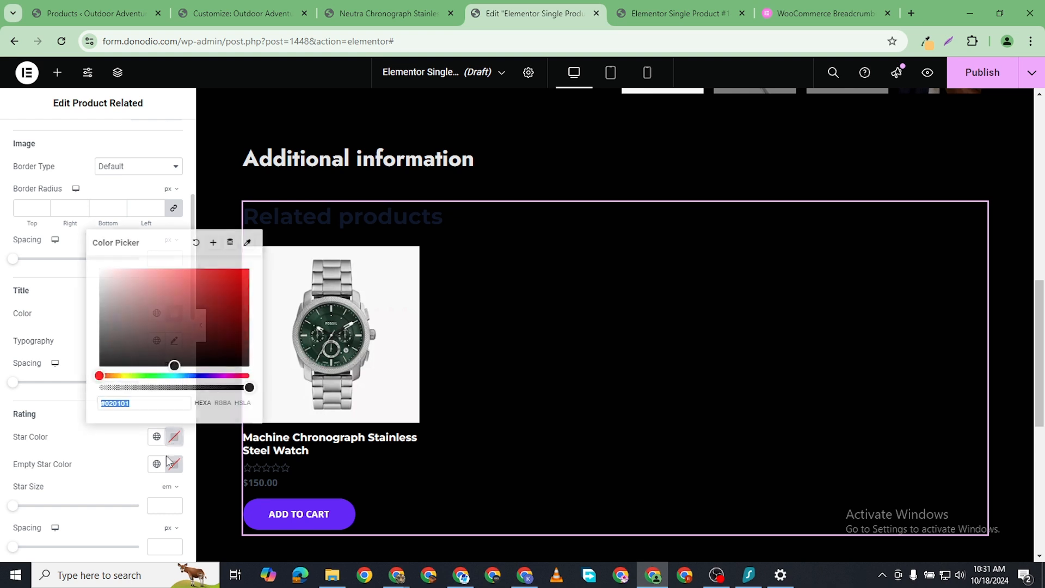
{"action": "left_click", "coordinate": [127, 375]}
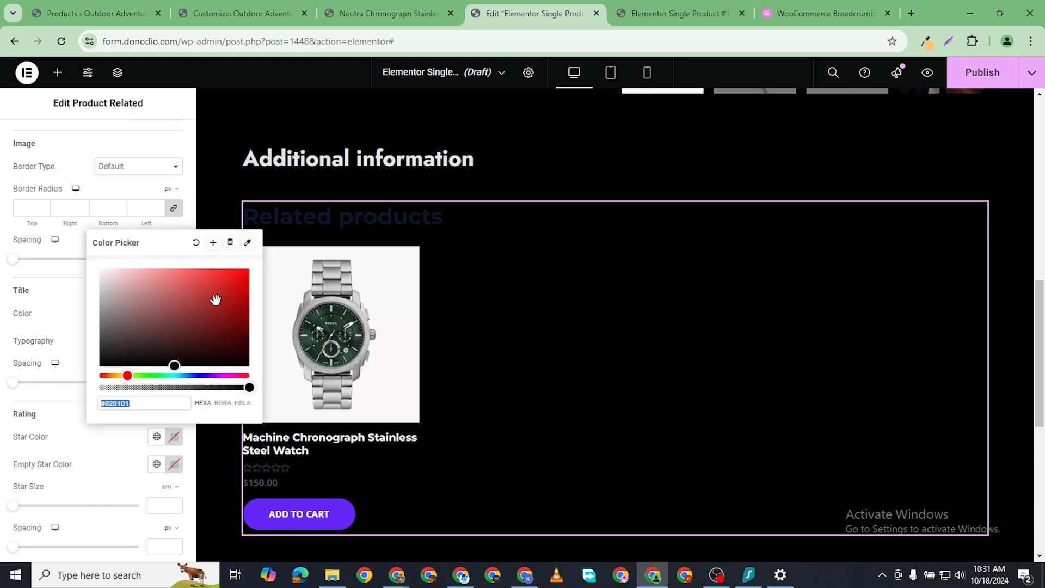
{"action": "left_click_drag", "start_coordinate": [125, 387], "coordinate": [249, 387]}
{"action": "left_click", "coordinate": [122, 376]}
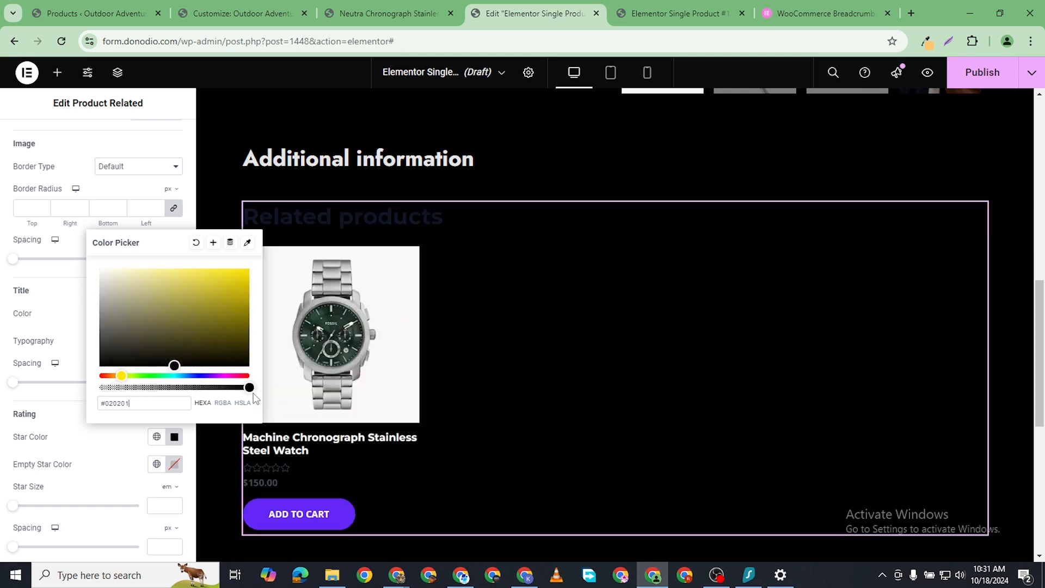
{"action": "left_click_drag", "start_coordinate": [211, 298], "coordinate": [248, 275]}
{"action": "left_click_drag", "start_coordinate": [118, 374], "coordinate": [116, 375]}
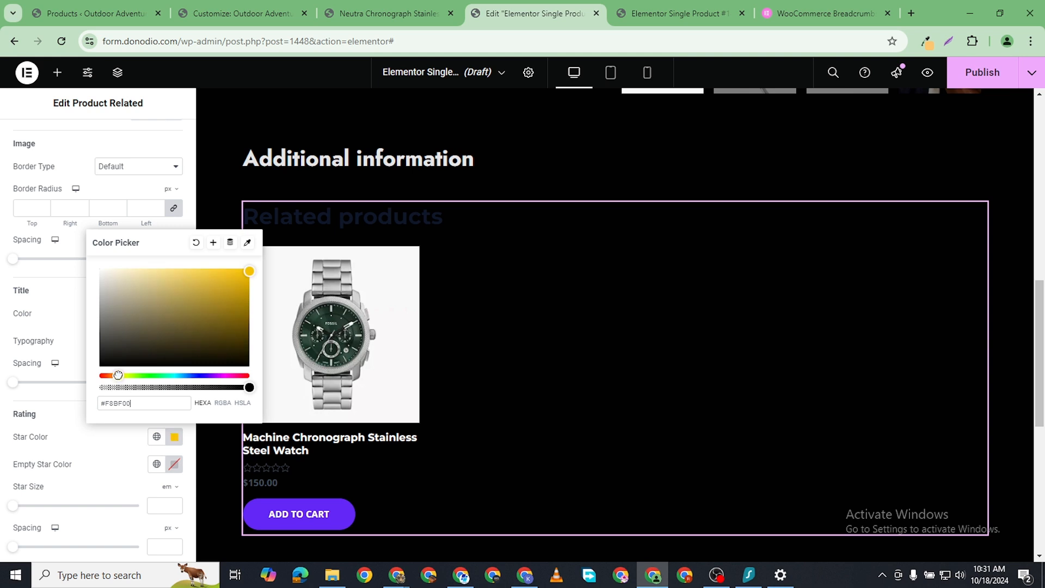
{"action": "left_click_drag", "start_coordinate": [249, 269], "coordinate": [251, 282]}
{"action": "left_click", "coordinate": [3, 426]}
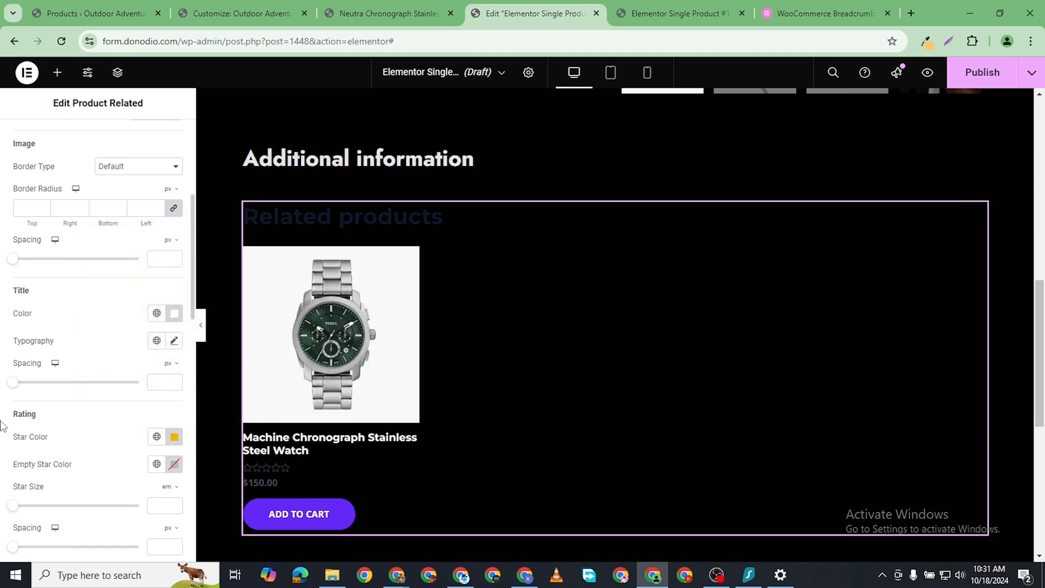
- Copy the star color #EBBB00 and apply it to the Product Related widget's empty star color
{"action": "left_click", "coordinate": [174, 436]}
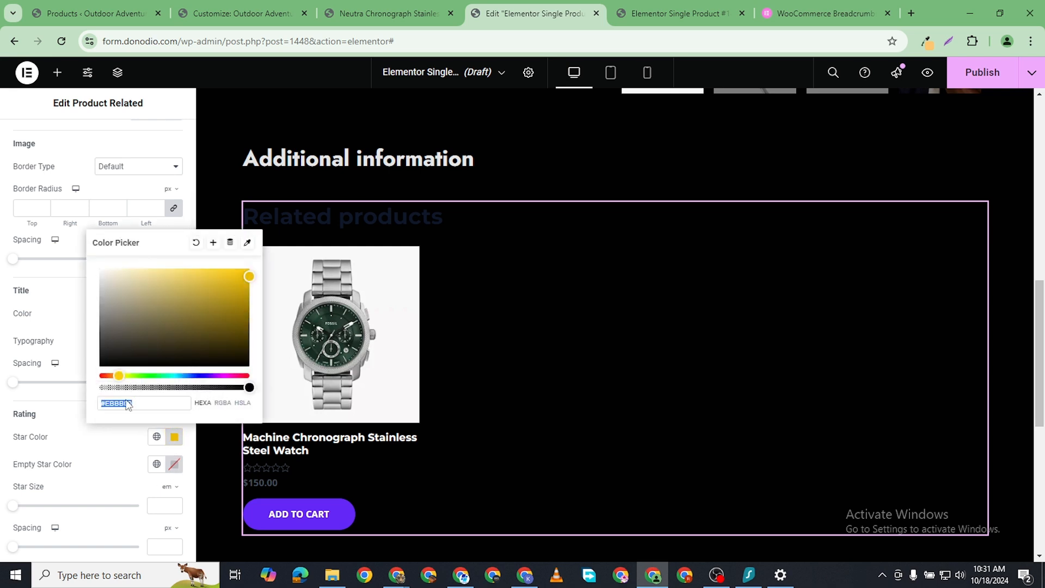
{"action": "right_click", "coordinate": [121, 406]}
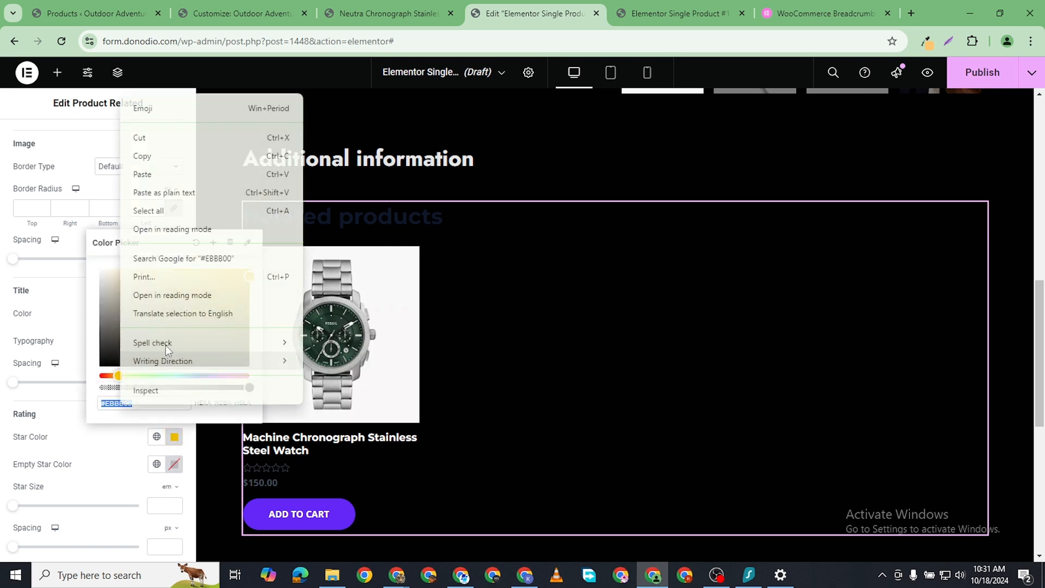
{"action": "left_click", "coordinate": [158, 156]}
{"action": "left_click", "coordinate": [174, 463]}
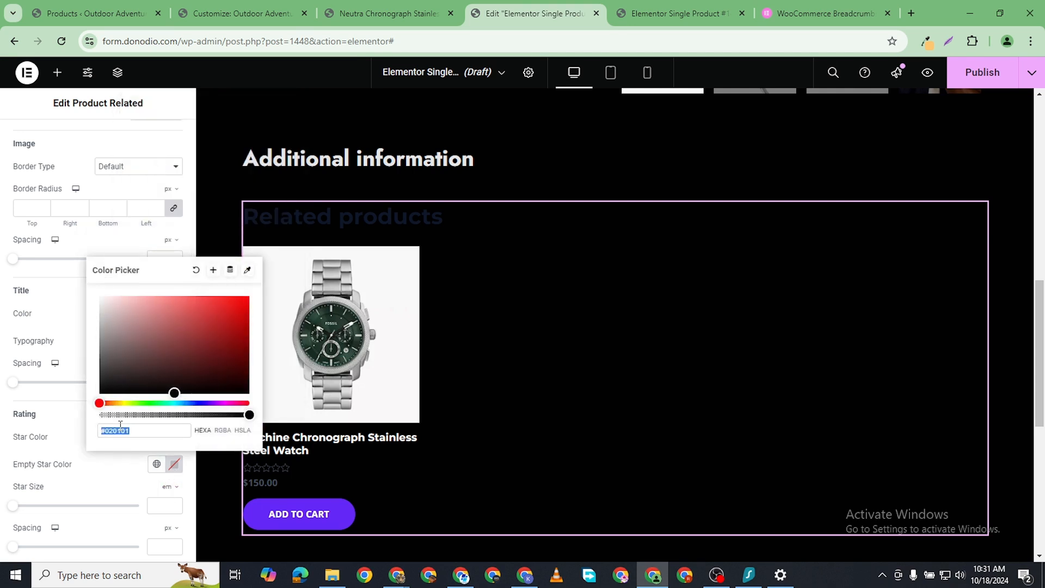
{"action": "right_click", "coordinate": [112, 431]}
{"action": "left_click", "coordinate": [141, 194]}
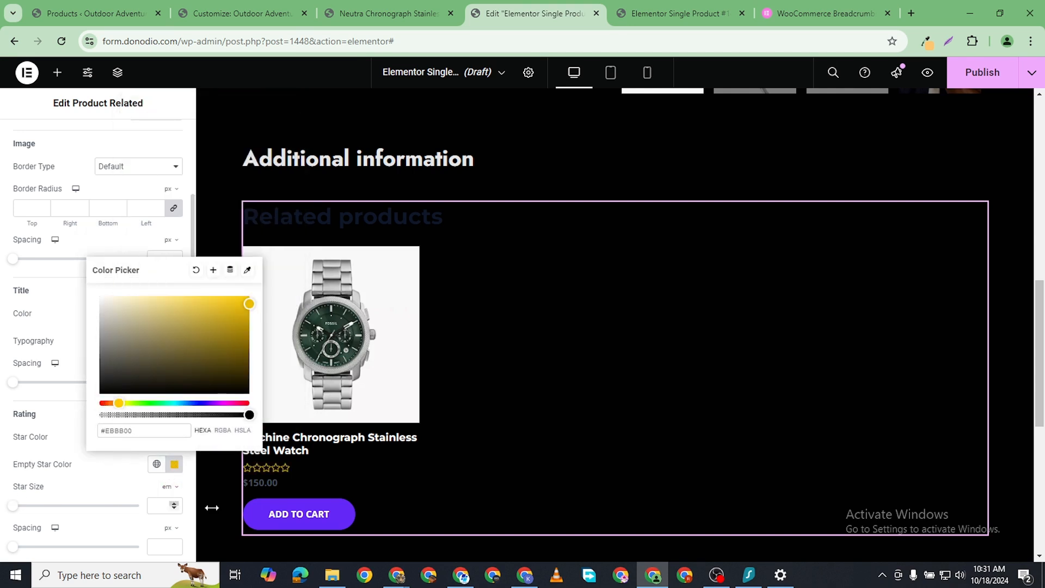
{"action": "left_click", "coordinate": [61, 431]}
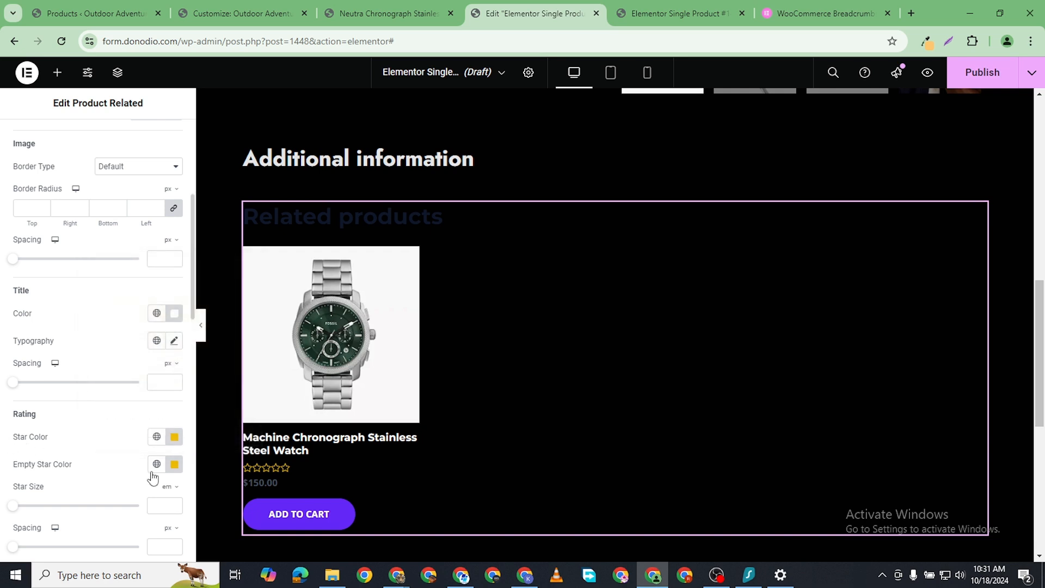
- Lighten the Product Related widget's empty star color to the pale yellow #E9D484
{"action": "left_click", "coordinate": [174, 464]}
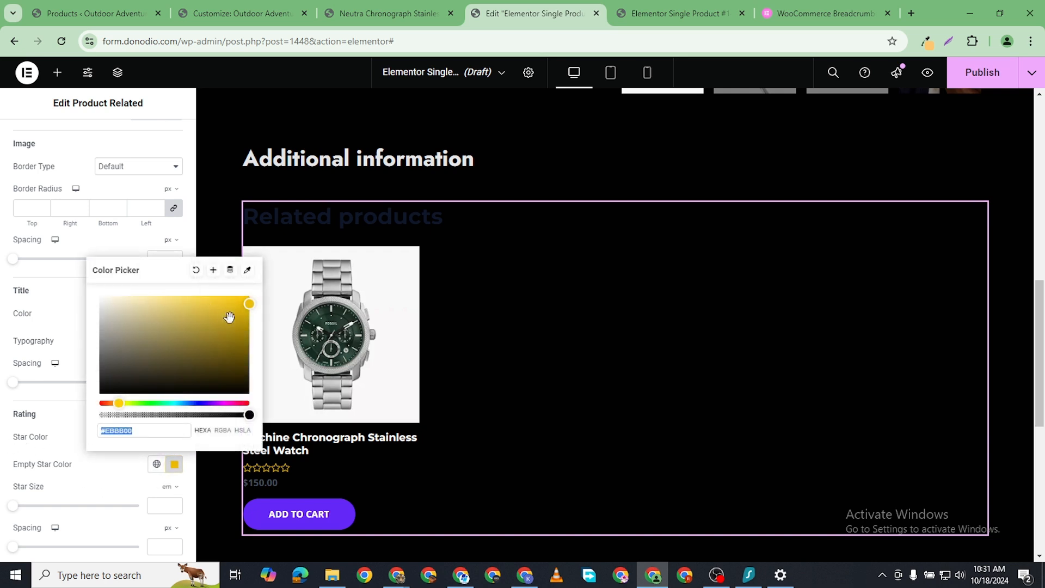
{"action": "left_click_drag", "start_coordinate": [229, 317], "coordinate": [162, 298]}
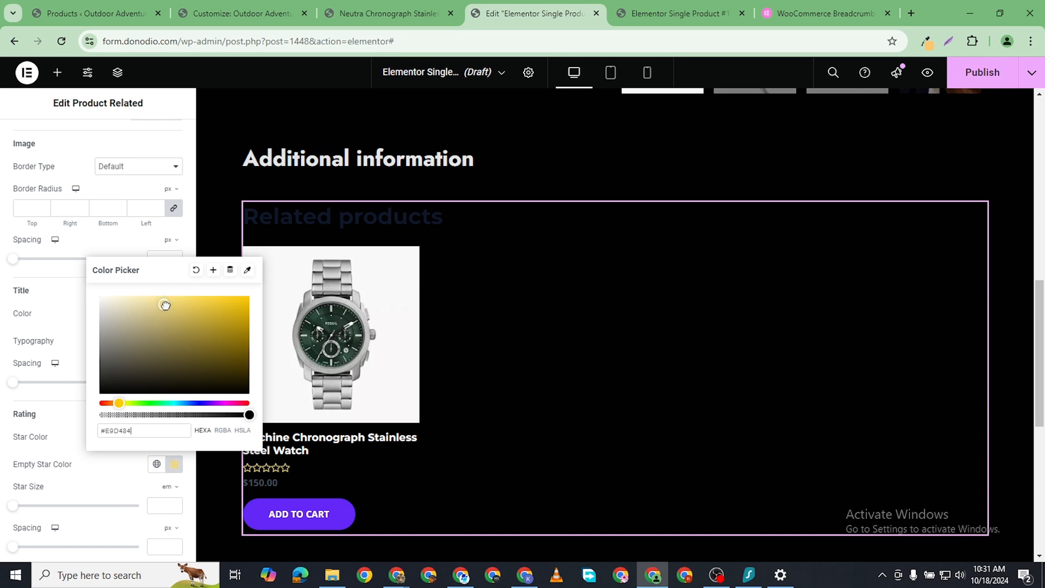
{"action": "left_click", "coordinate": [2, 464]}
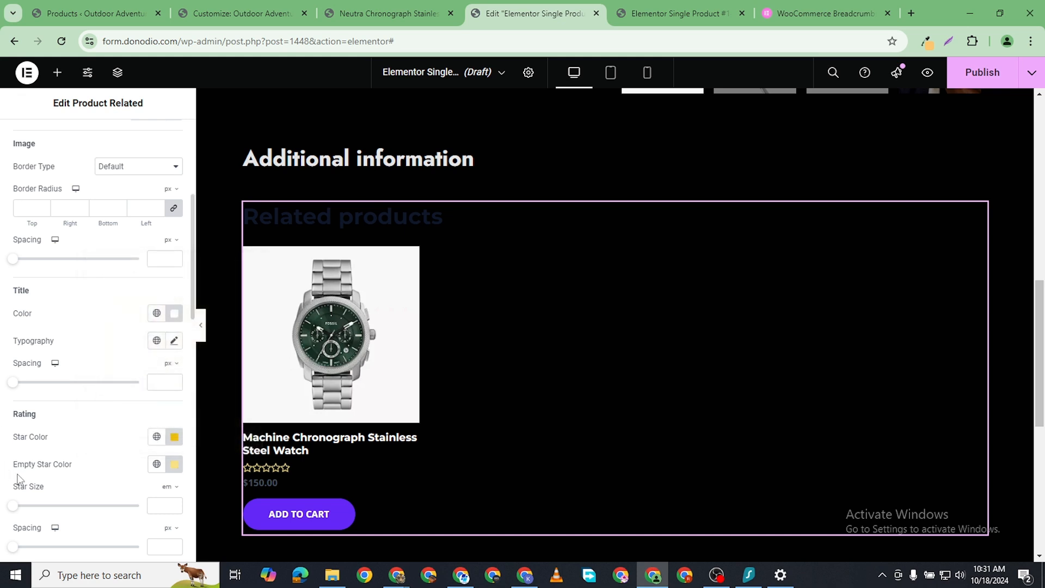
- Set the price color in the Product Related widget to white #FFFFFF
{"action": "scroll", "coordinate": [75, 516], "scroll_direction": "down", "scroll_amount": 3}
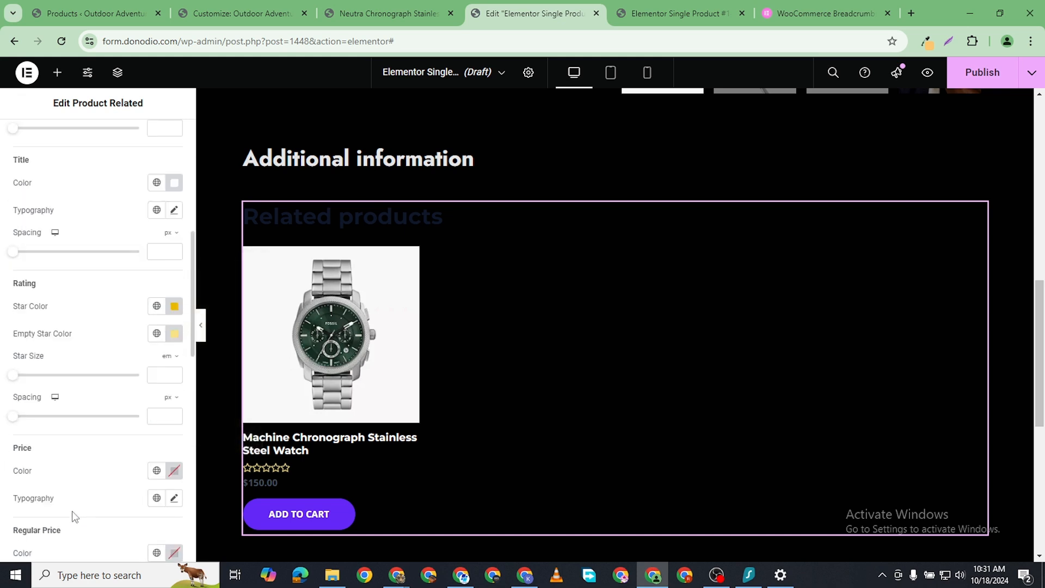
{"action": "left_click", "coordinate": [175, 470]}
{"action": "left_click_drag", "start_coordinate": [121, 334], "coordinate": [98, 300]}
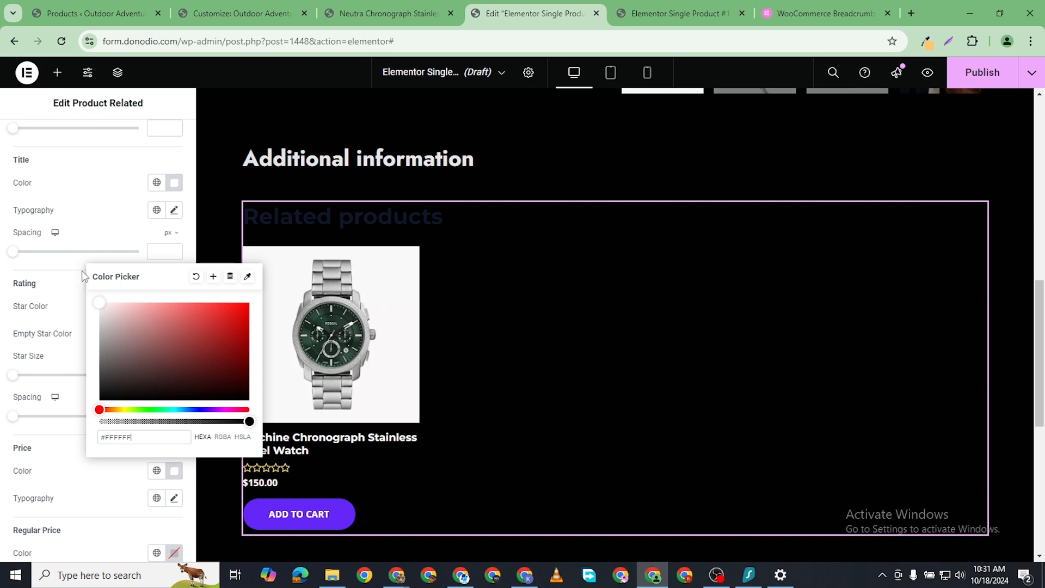
{"action": "left_click", "coordinate": [2, 395]}
{"action": "scroll", "coordinate": [89, 266], "scroll_direction": "up", "scroll_amount": 7}
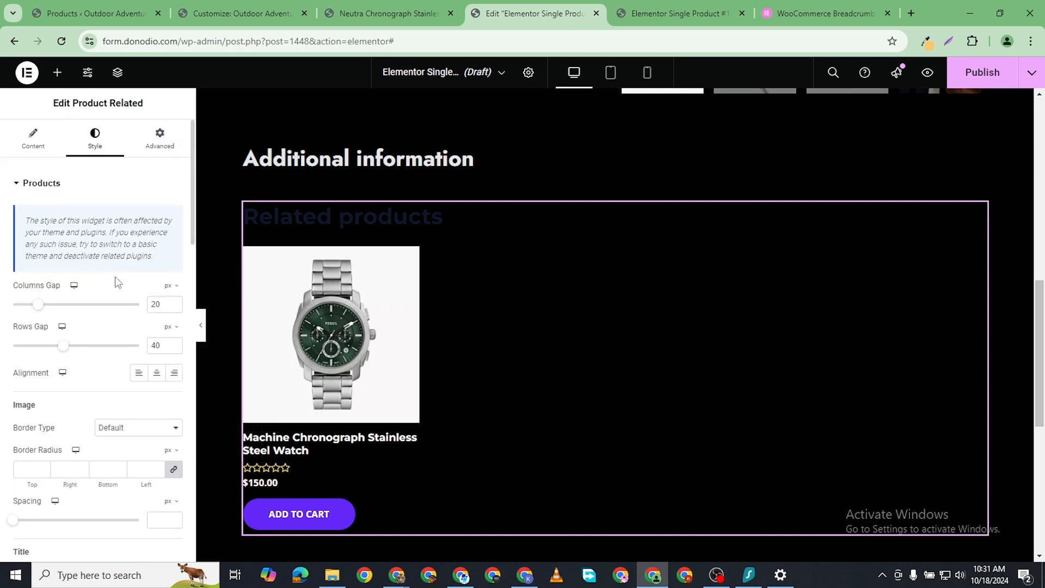
{"action": "scroll", "coordinate": [54, 421], "scroll_direction": "down", "scroll_amount": 1}
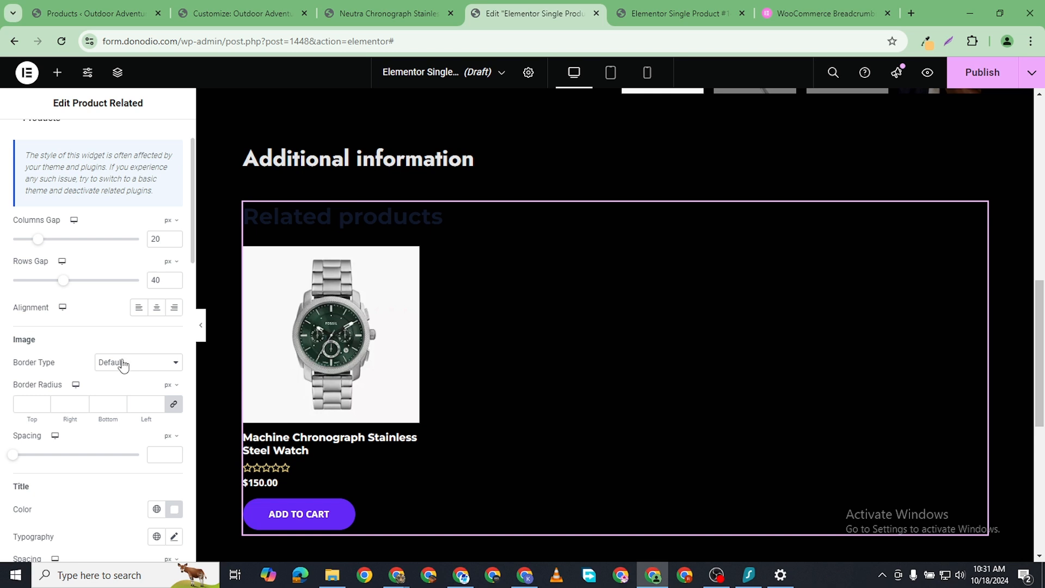
{"action": "scroll", "coordinate": [125, 365], "scroll_direction": "up", "scroll_amount": 1}
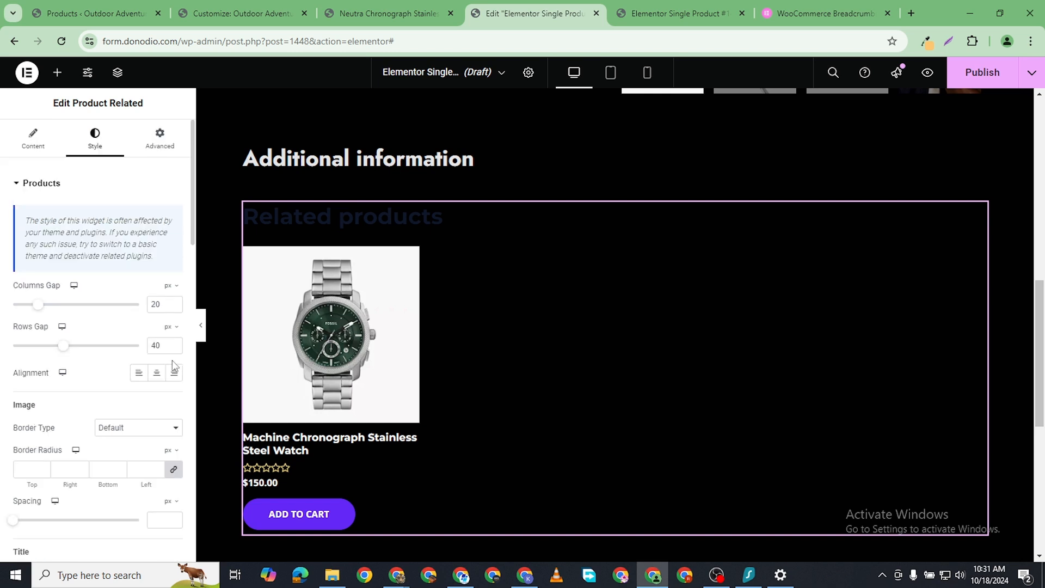
{"action": "left_click", "coordinate": [134, 429]}
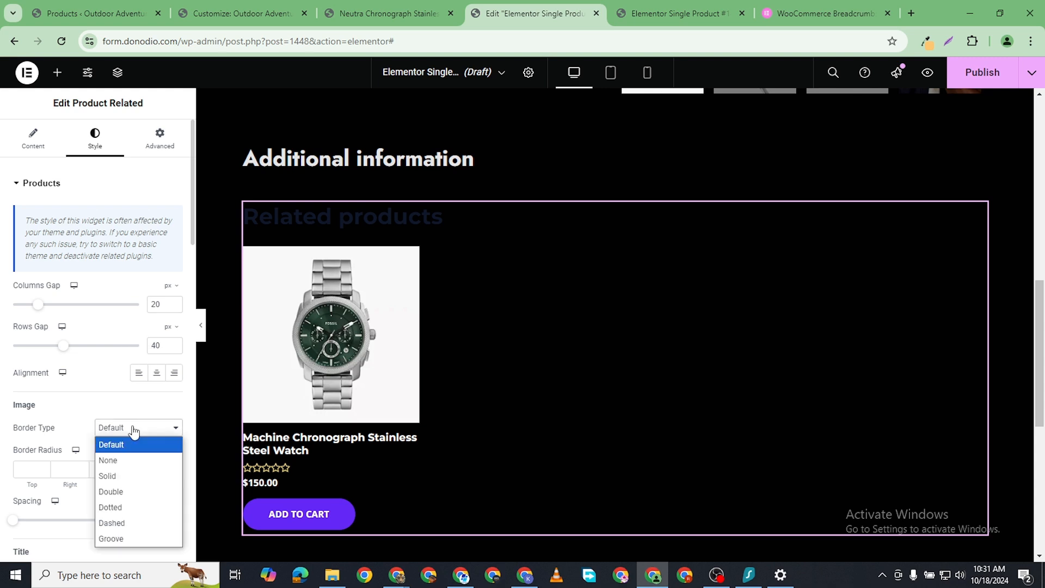
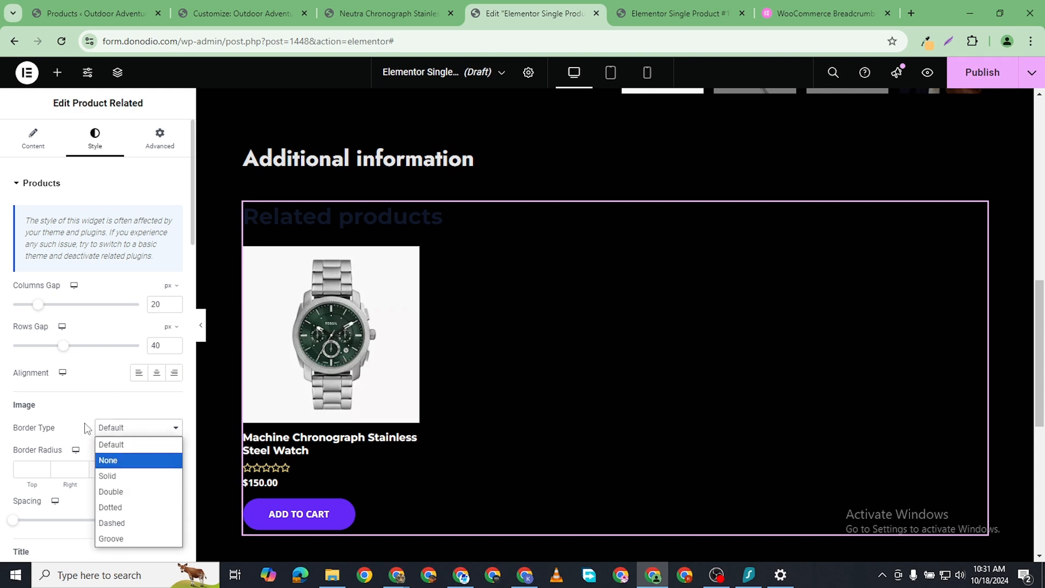
{"action": "left_click", "coordinate": [2, 336]}
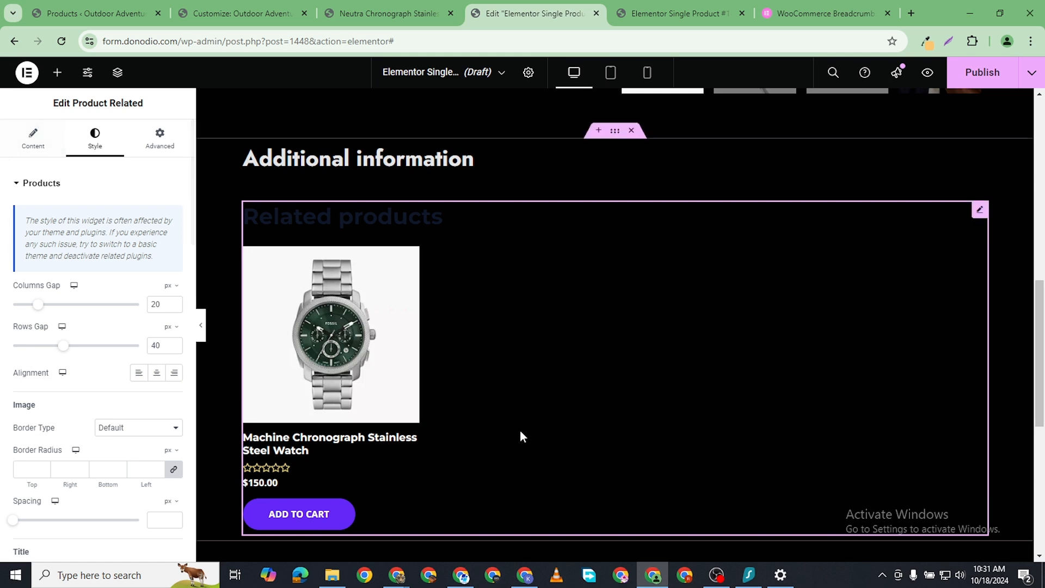
- Check the Single Product template's preview page and return to the template editor
{"action": "scroll", "coordinate": [520, 430], "scroll_direction": "down", "scroll_amount": 2}
{"action": "scroll", "coordinate": [512, 432], "scroll_direction": "up", "scroll_amount": 4}
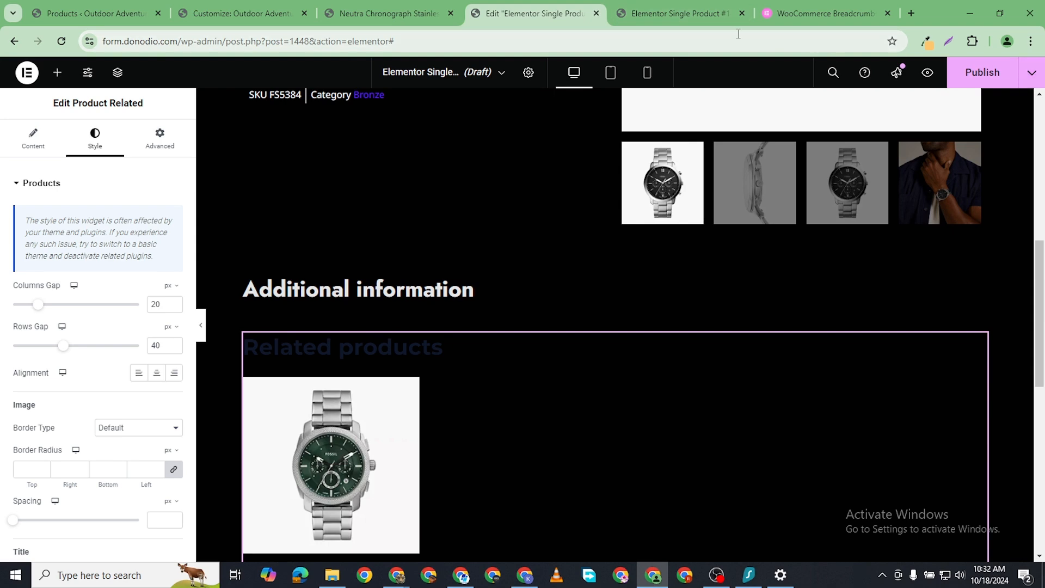
{"action": "left_click", "coordinate": [669, 15]}
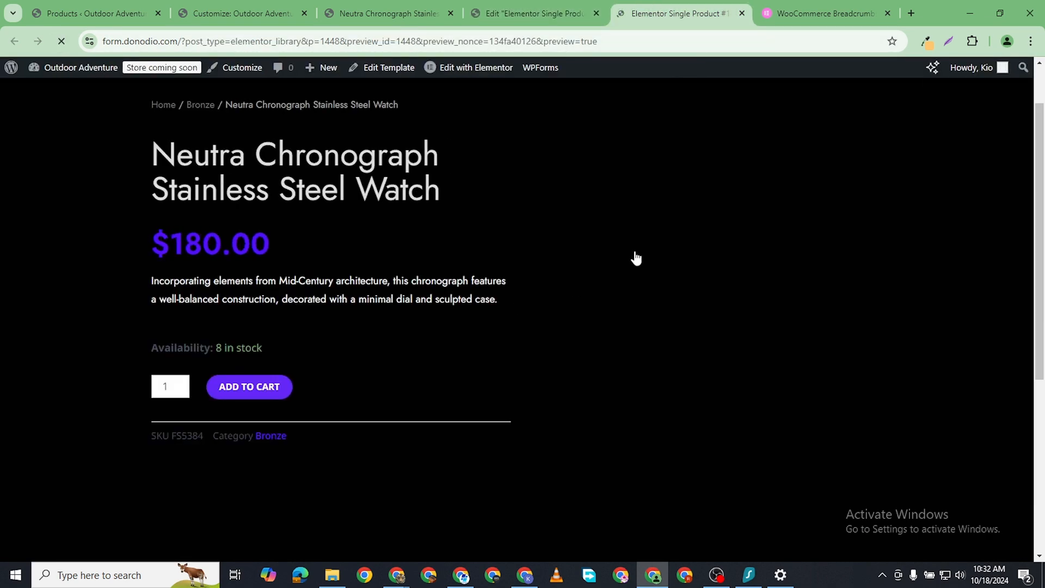
{"action": "left_click", "coordinate": [560, 17]}
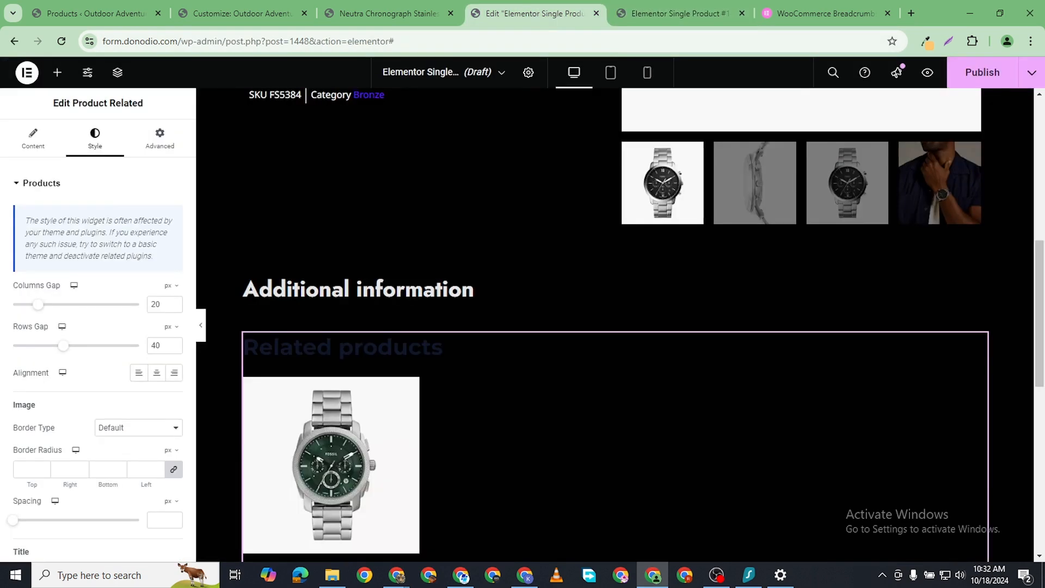
- Switch the template editor to the Mobile Portrait view and review the page layout down to the related products
{"action": "scroll", "coordinate": [869, 377], "scroll_direction": "up", "scroll_amount": 6}
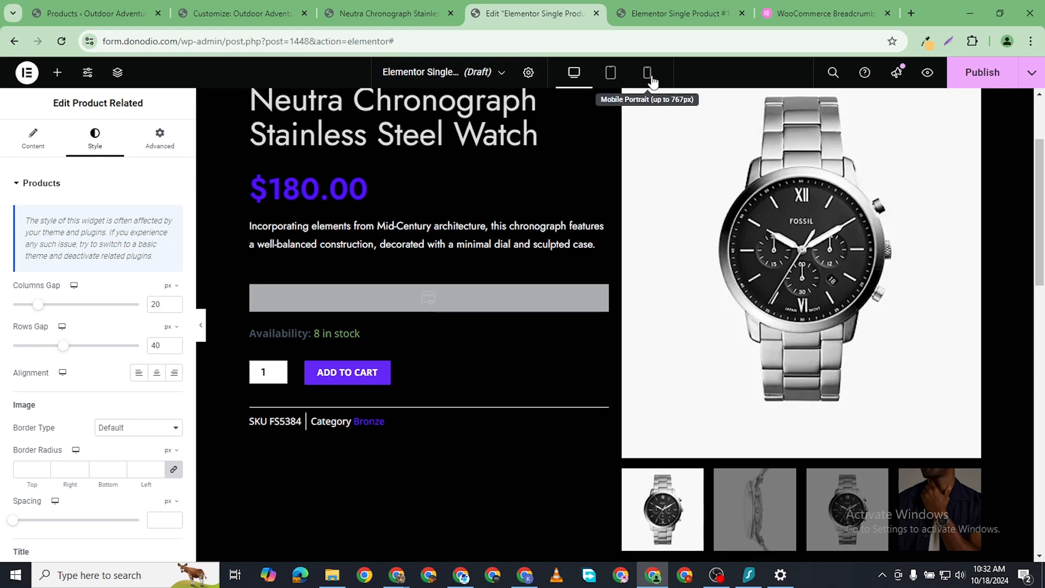
{"action": "scroll", "coordinate": [652, 334], "scroll_direction": "down", "scroll_amount": 10}
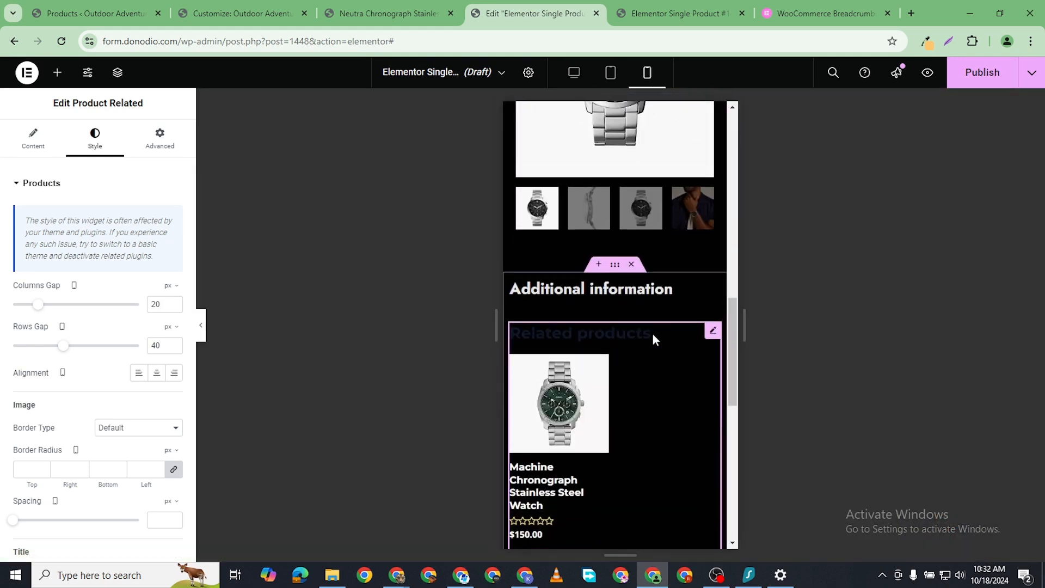
{"action": "scroll", "coordinate": [662, 309], "scroll_direction": "up", "scroll_amount": 10}
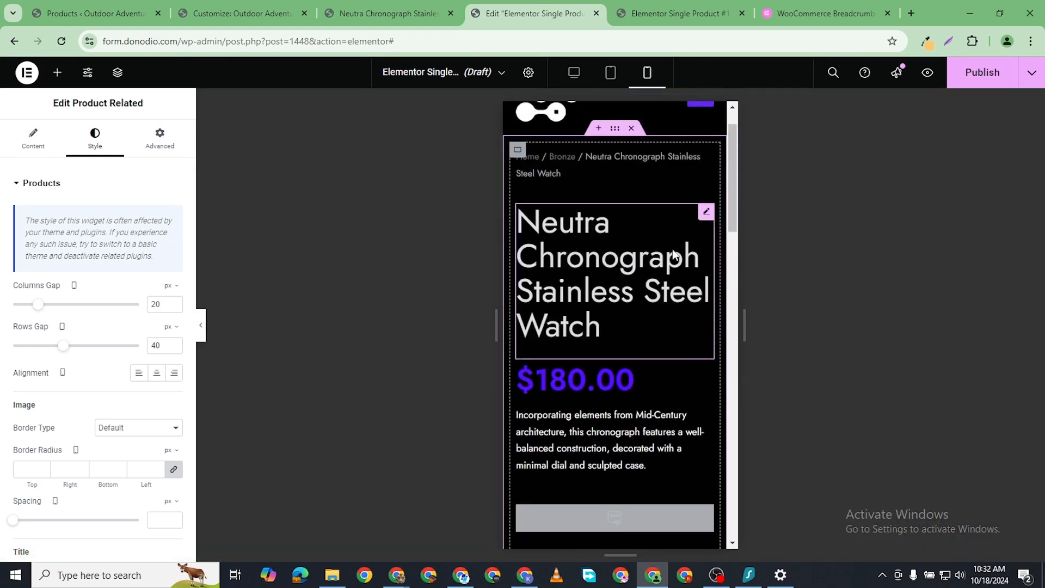
- Set the WooCommerce Breadcrumbs font size to 10 px for the mobile view
{"action": "left_click", "coordinate": [703, 215]}
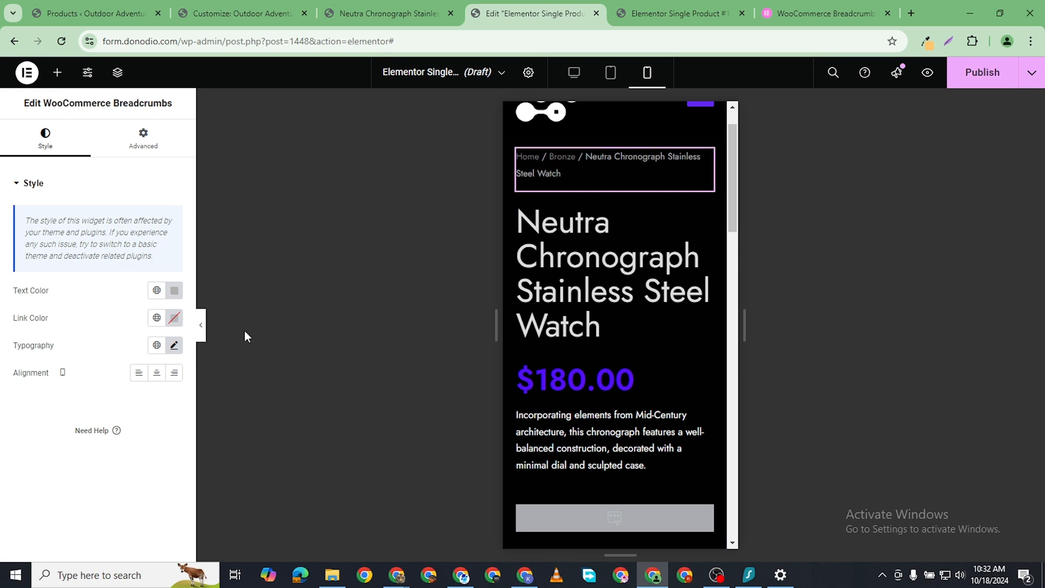
{"action": "left_click", "coordinate": [174, 346]}
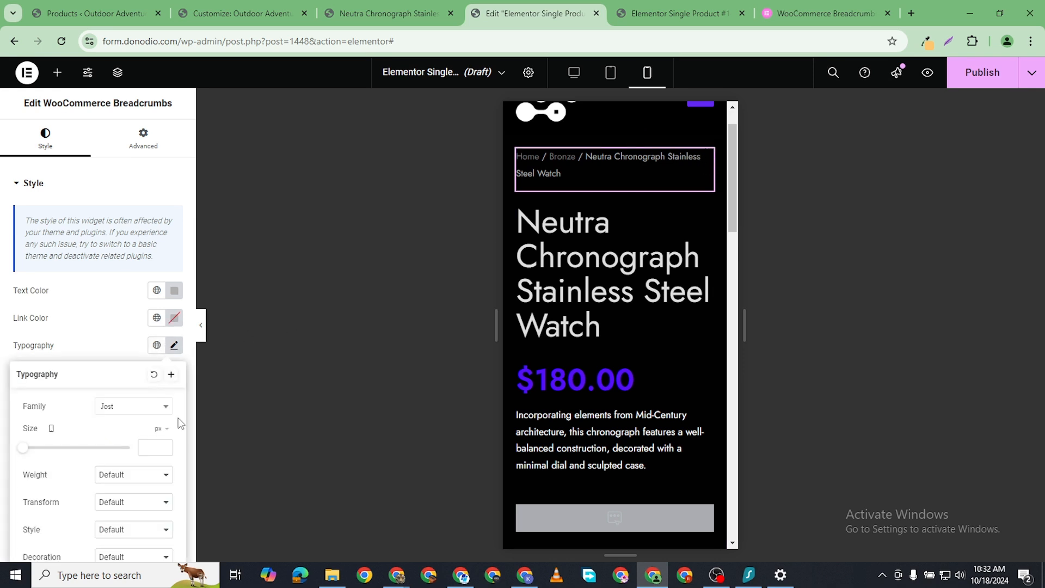
{"action": "left_click", "coordinate": [165, 446]}
{"action": "left_click", "coordinate": [165, 445]}
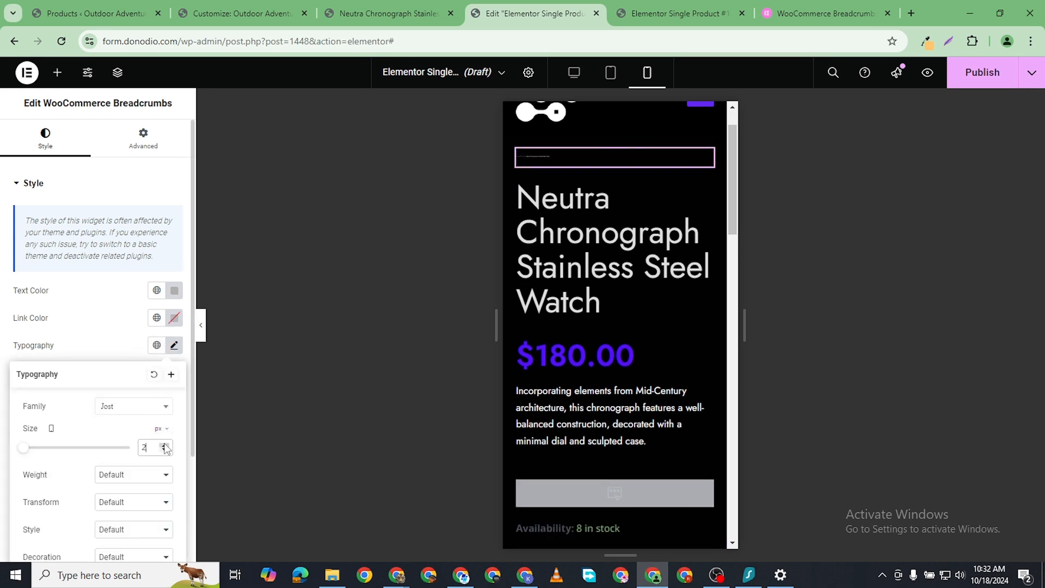
{"action": "left_click", "coordinate": [164, 445]}
{"action": "double_click", "coordinate": [165, 445]}
{"action": "left_click", "coordinate": [165, 446]}
{"action": "left_click", "coordinate": [165, 446]}
{"action": "left_click", "coordinate": [165, 445]}
{"action": "double_click", "coordinate": [165, 445]}
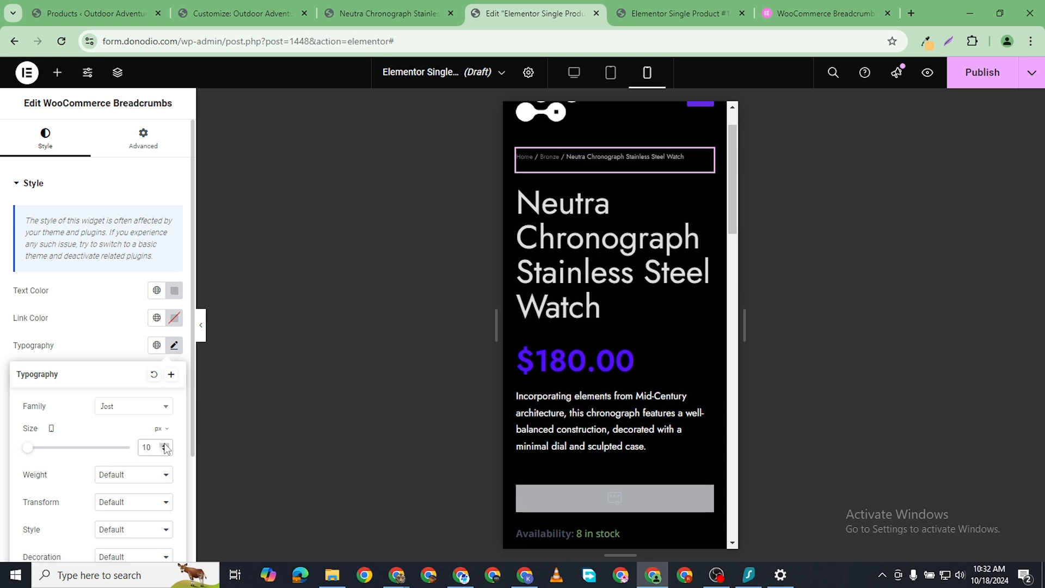
- Set the Product Title's font size to 28 px for the mobile view
{"action": "left_click", "coordinate": [592, 237]}
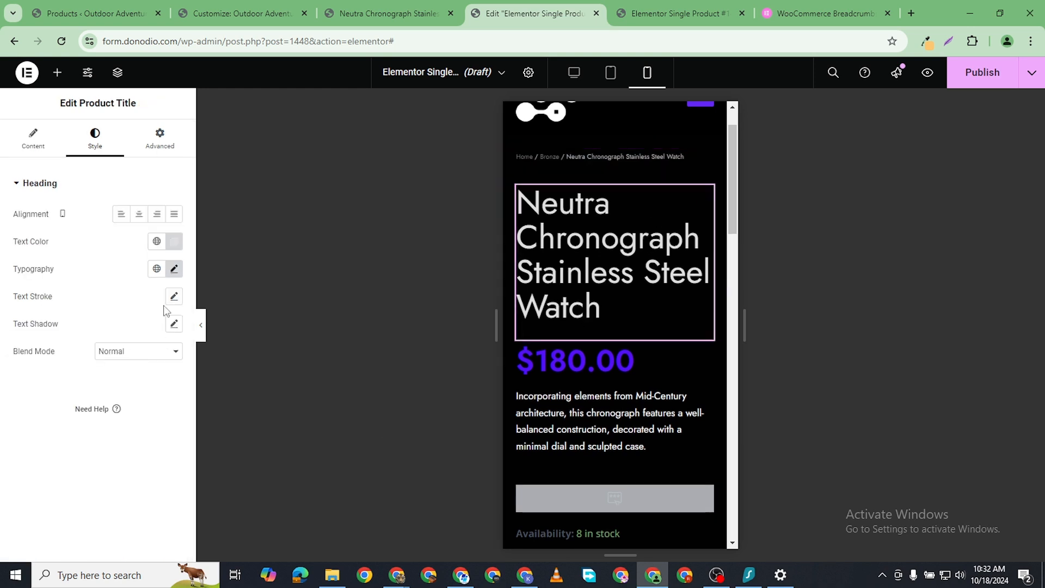
{"action": "left_click", "coordinate": [174, 271]}
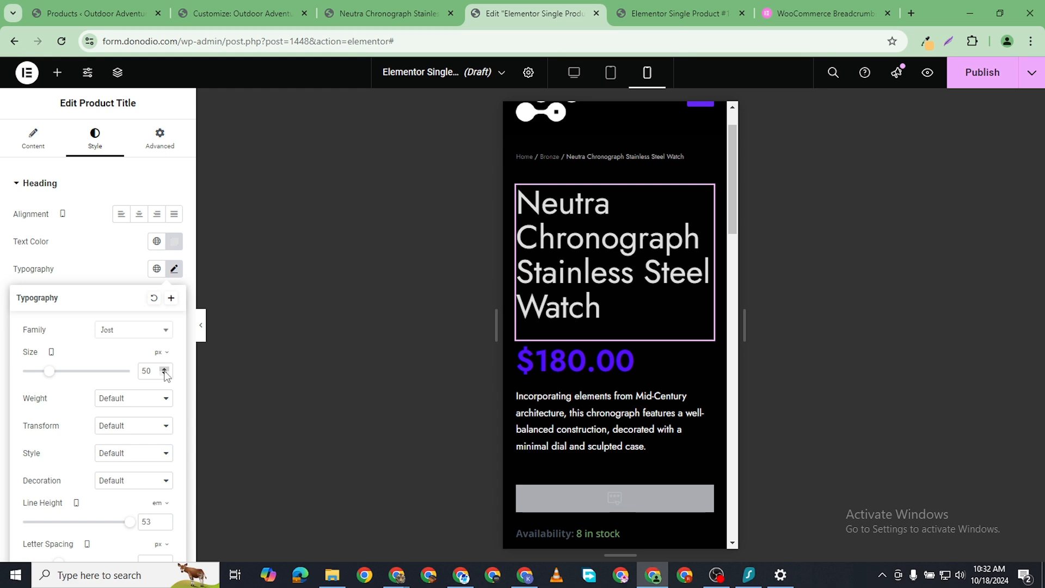
{"action": "left_click", "coordinate": [165, 370]}
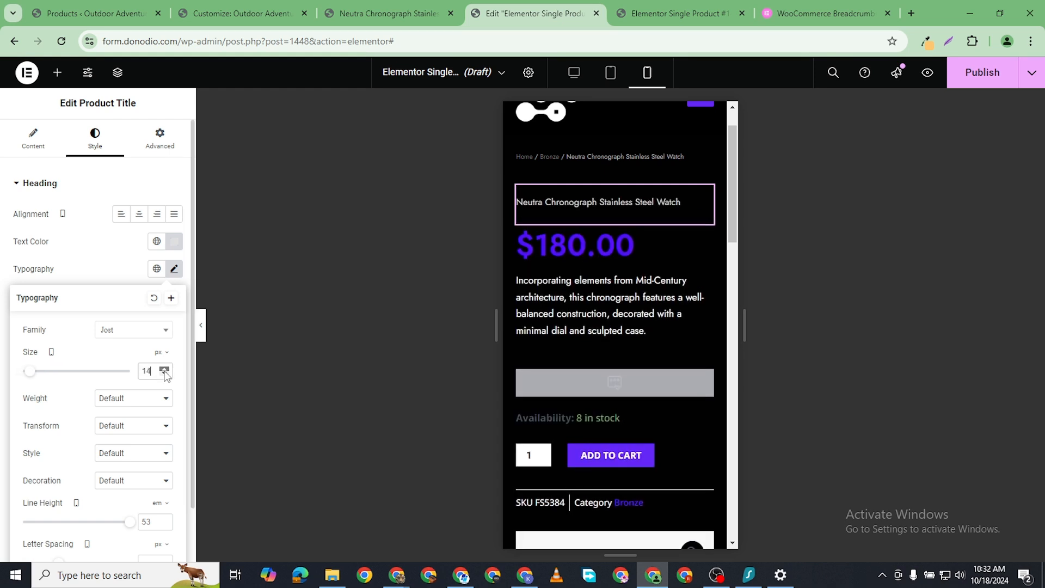
{"action": "left_click_drag", "start_coordinate": [164, 371], "coordinate": [165, 371]}
{"action": "left_click", "coordinate": [168, 374]}
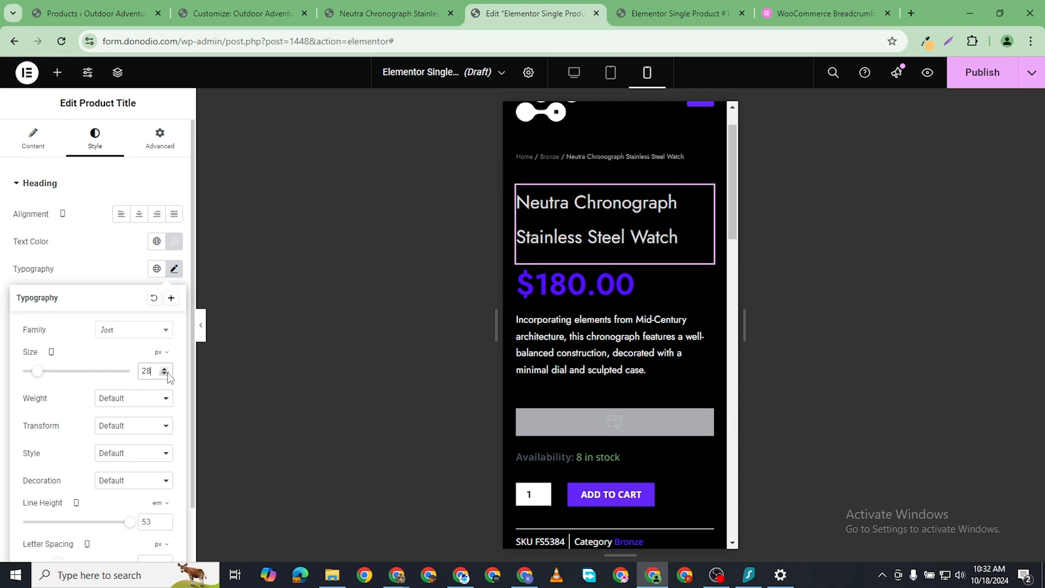
- Switch the Product Title's mobile line height unit to px and set the line height to 30 px
{"action": "scroll", "coordinate": [143, 517], "scroll_direction": "down", "scroll_amount": 1}
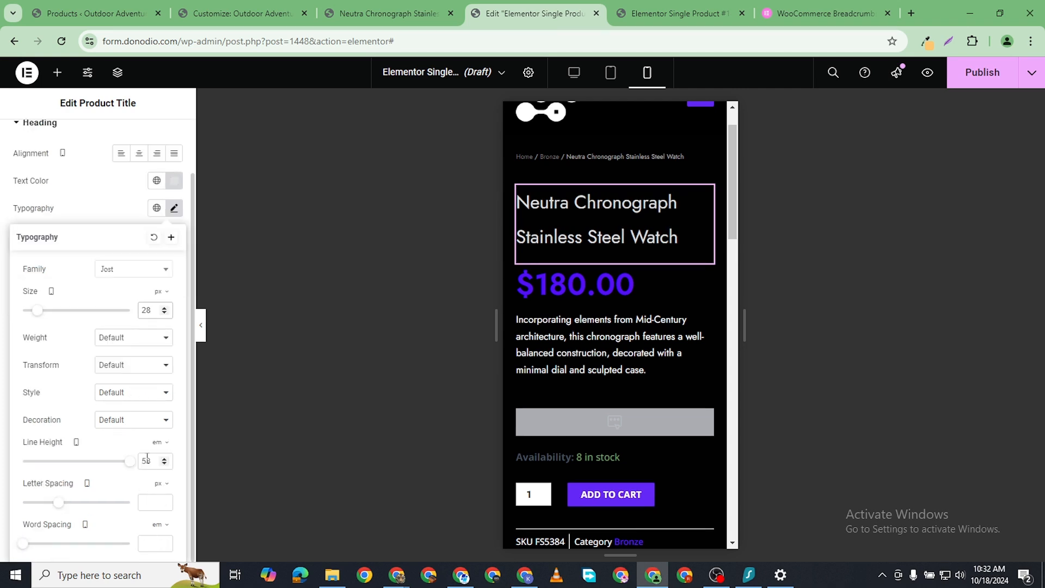
{"action": "type", "text": "28"}
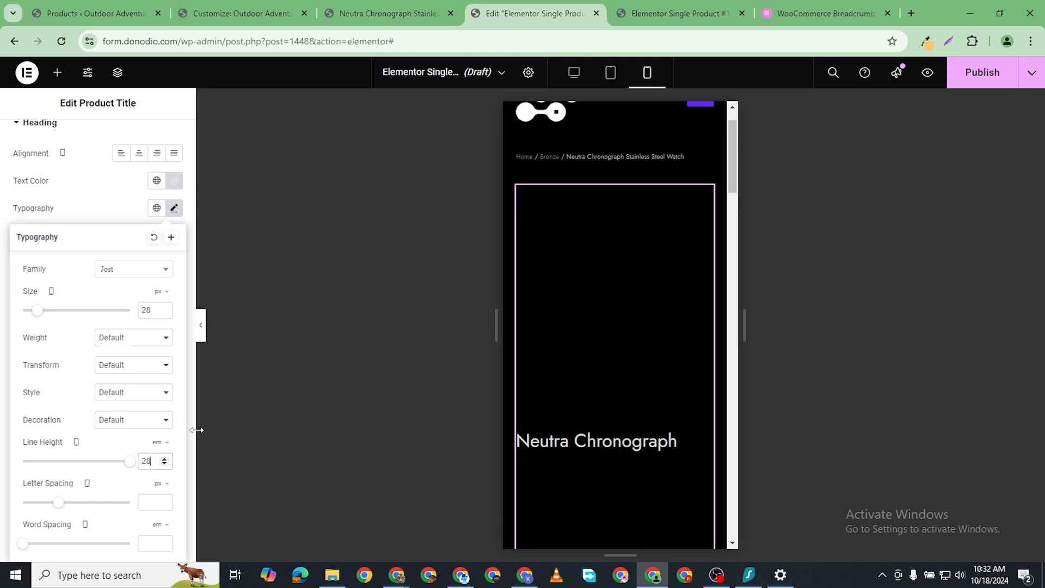
{"action": "left_click", "coordinate": [161, 443]}
{"action": "left_click", "coordinate": [158, 443]}
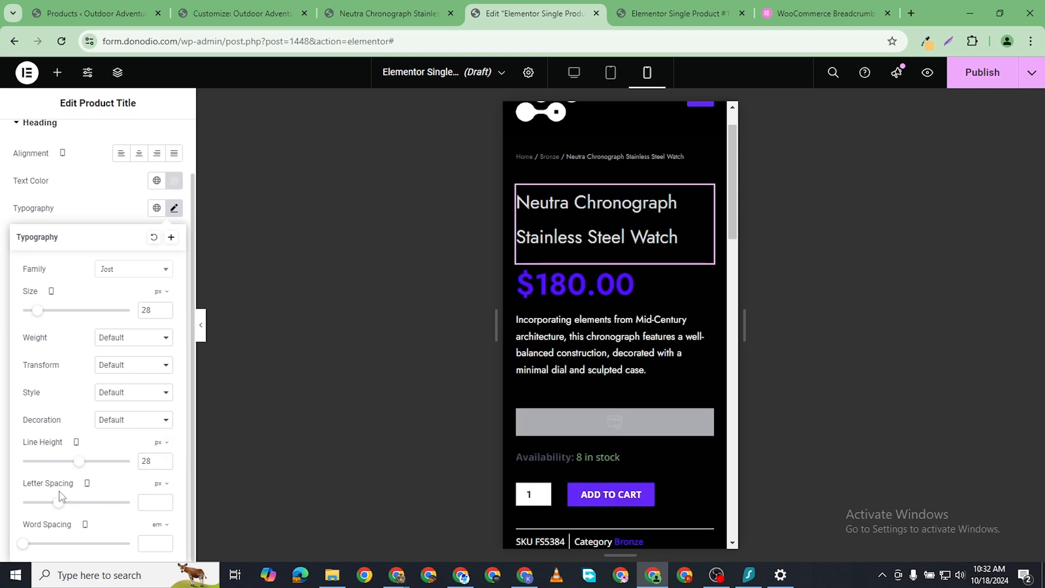
{"action": "left_click", "coordinate": [162, 464]}
{"action": "left_click", "coordinate": [162, 464]}
{"action": "left_click", "coordinate": [161, 464]}
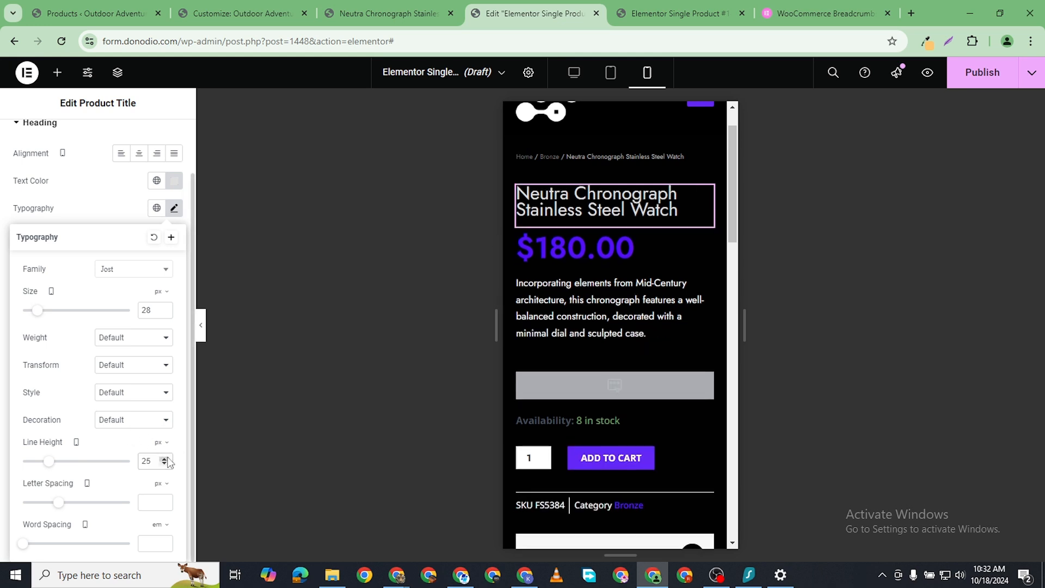
{"action": "left_click", "coordinate": [164, 459]}
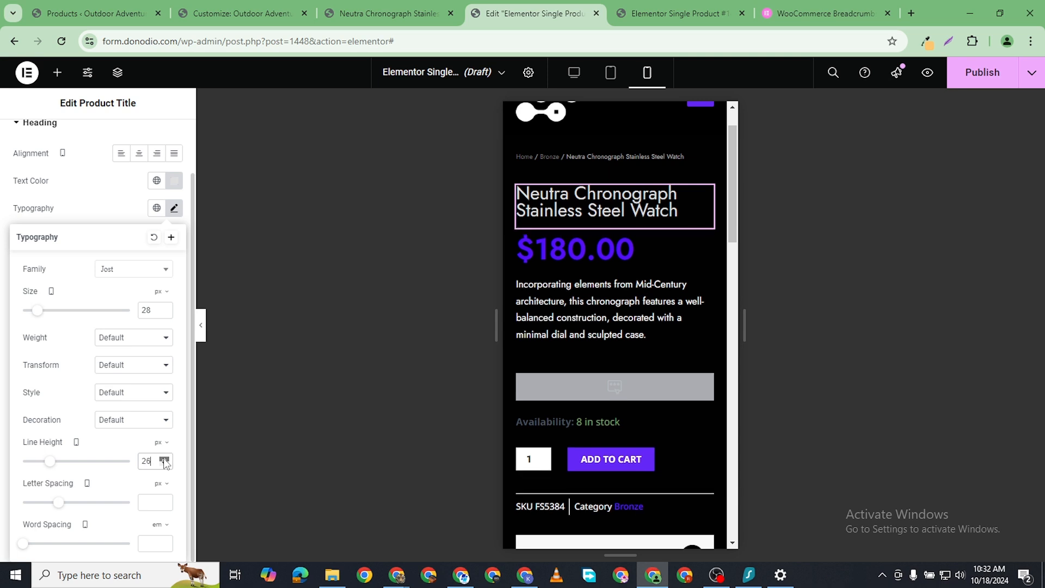
{"action": "left_click", "coordinate": [165, 459]}
{"action": "left_click", "coordinate": [165, 459]}
{"action": "left_click", "coordinate": [164, 458]}
{"action": "left_click", "coordinate": [165, 459]}
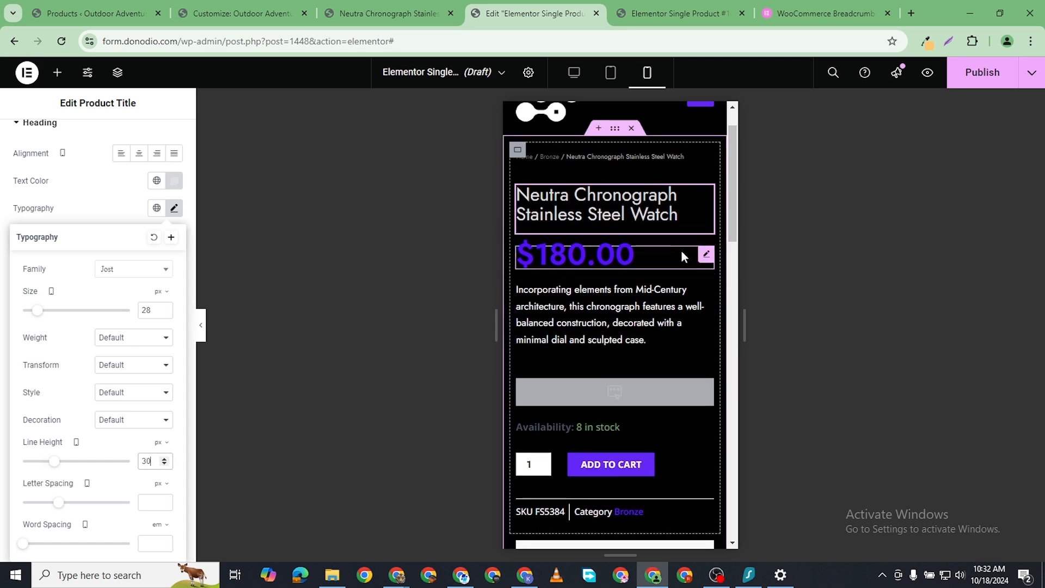
- Set the Product Price font size to 24 px for the mobile view
{"action": "left_click", "coordinate": [705, 255]}
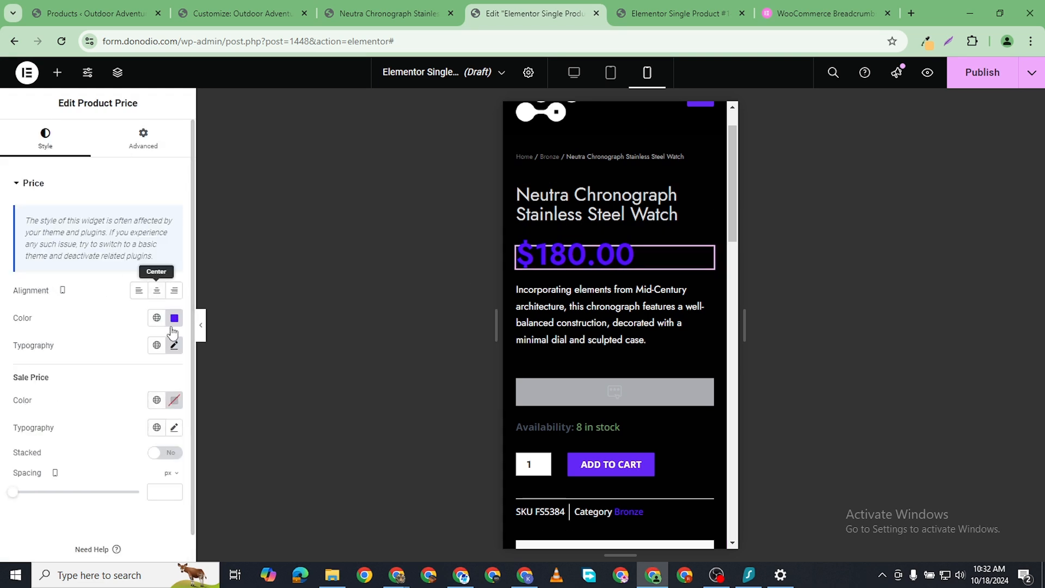
{"action": "left_click", "coordinate": [173, 345]}
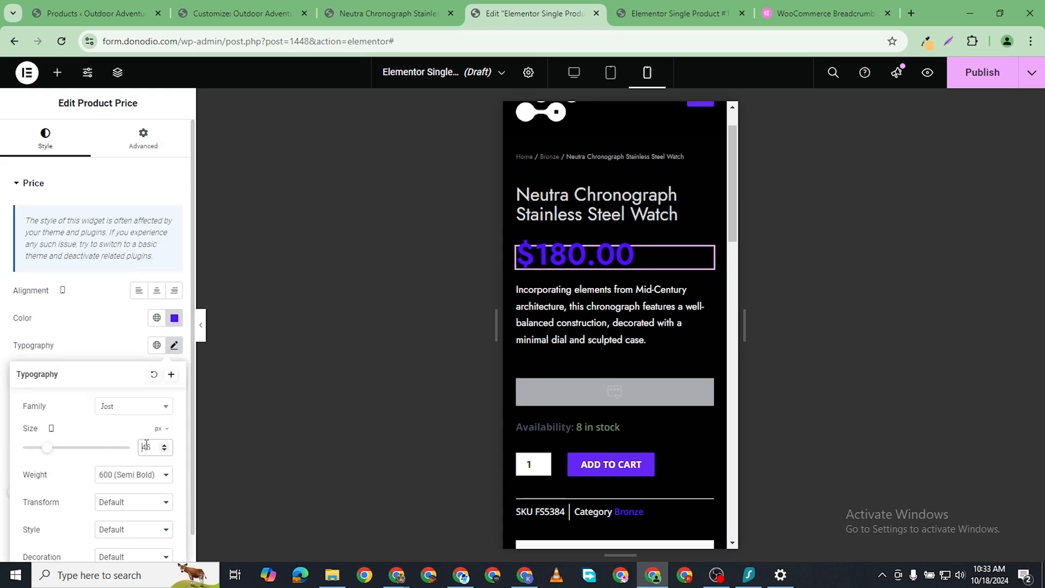
{"action": "left_click", "coordinate": [158, 374]}
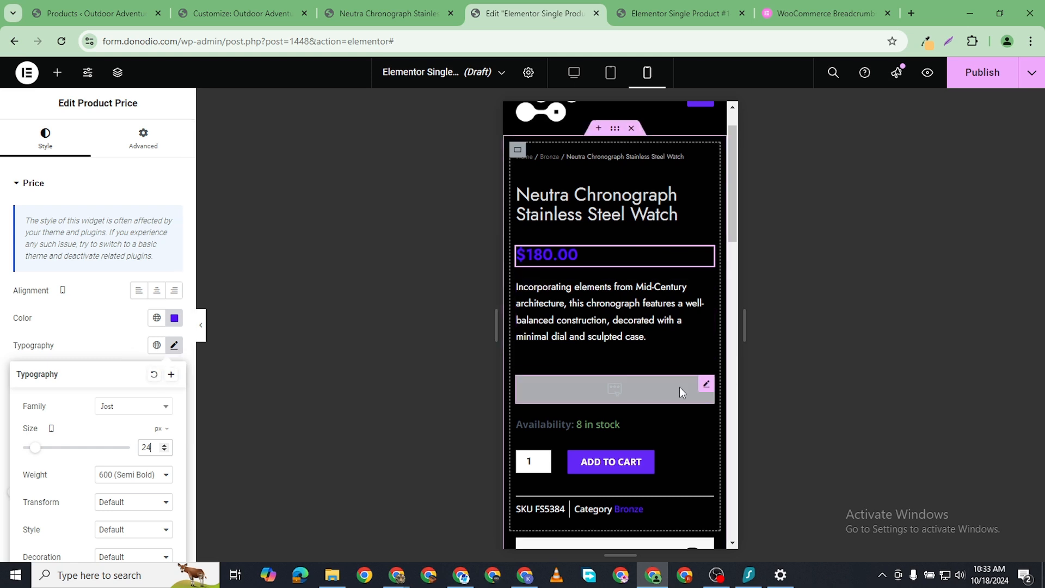
{"action": "scroll", "coordinate": [679, 381], "scroll_direction": "up", "scroll_amount": 1}
{"action": "scroll", "coordinate": [679, 359], "scroll_direction": "down", "scroll_amount": 5}
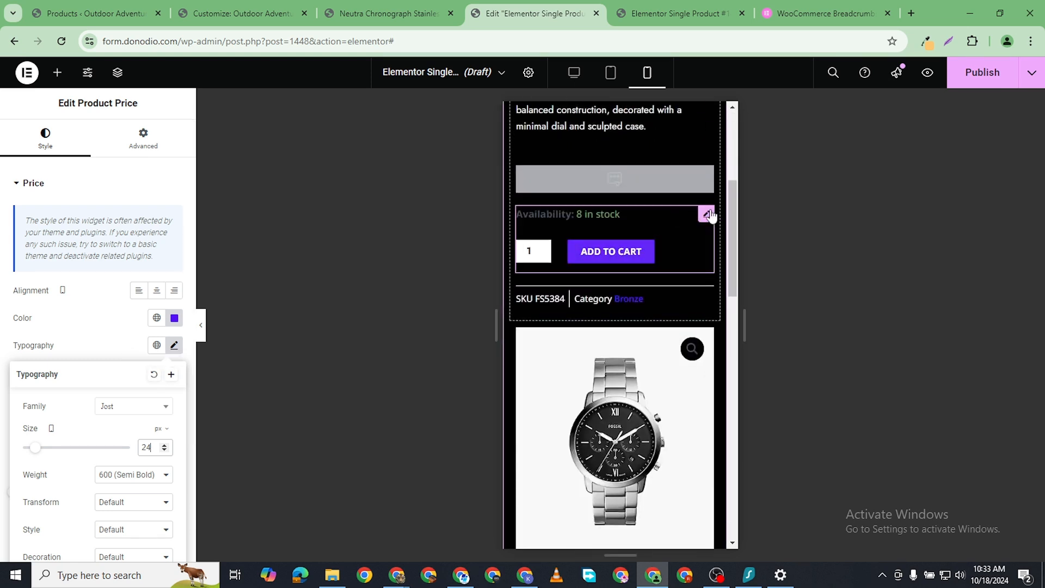
- Open the Add To Cart widget's settings and review the order of the product widgets in the mobile view
{"action": "left_click", "coordinate": [707, 214]}
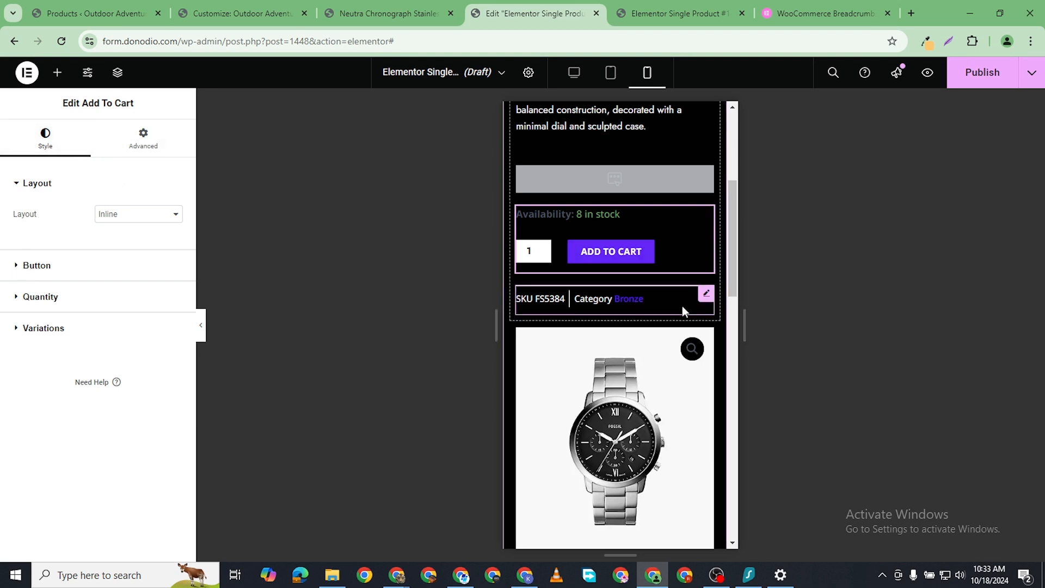
{"action": "scroll", "coordinate": [680, 307], "scroll_direction": "up", "scroll_amount": 3}
{"action": "scroll", "coordinate": [670, 337], "scroll_direction": "up", "scroll_amount": 3}
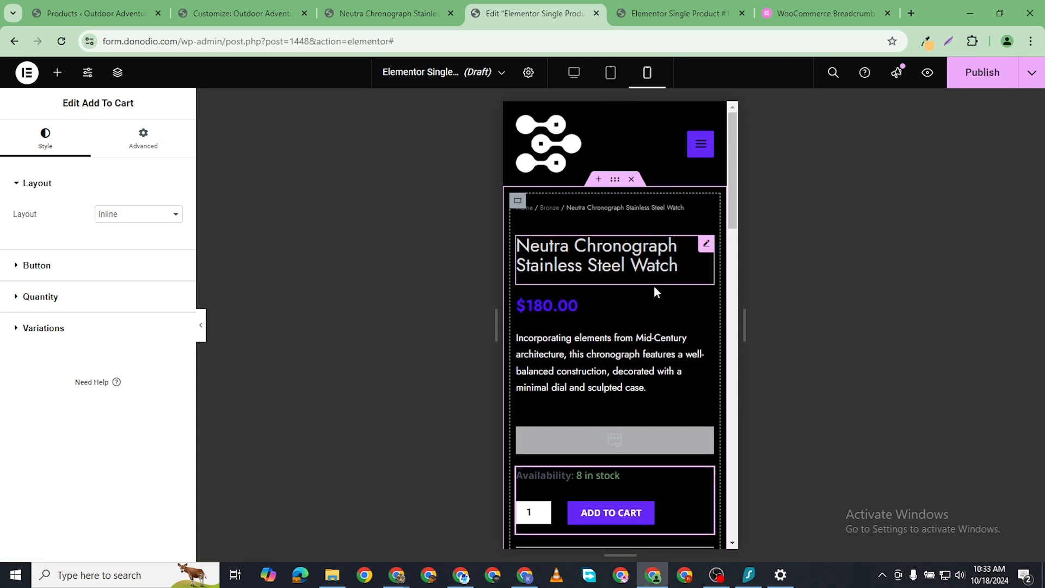
{"action": "scroll", "coordinate": [653, 287], "scroll_direction": "down", "scroll_amount": 3}
{"action": "scroll", "coordinate": [632, 329], "scroll_direction": "up", "scroll_amount": 3}
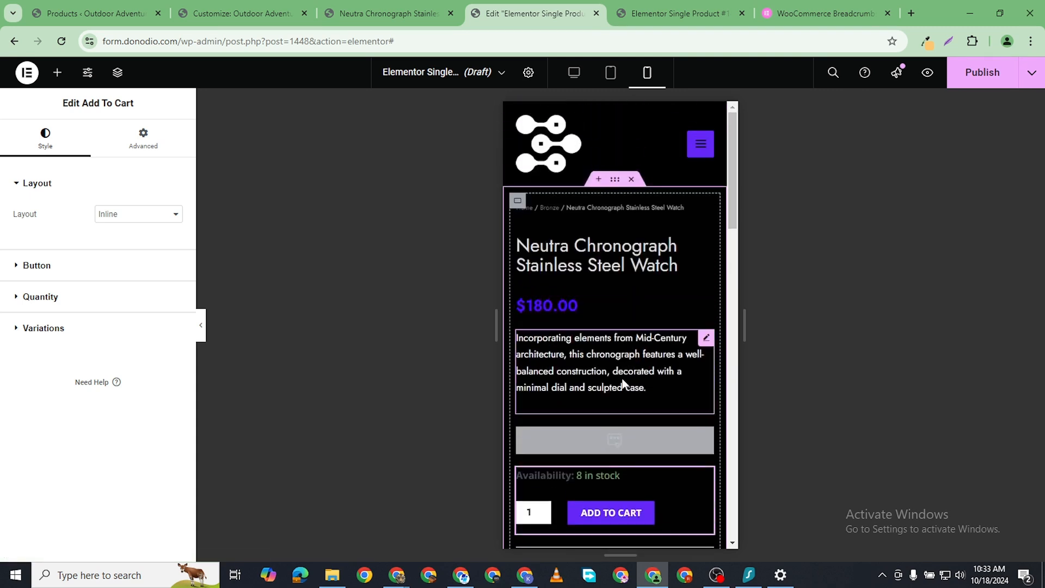
{"action": "scroll", "coordinate": [625, 385], "scroll_direction": "down", "scroll_amount": 3}
{"action": "scroll", "coordinate": [648, 299], "scroll_direction": "up", "scroll_amount": 1}
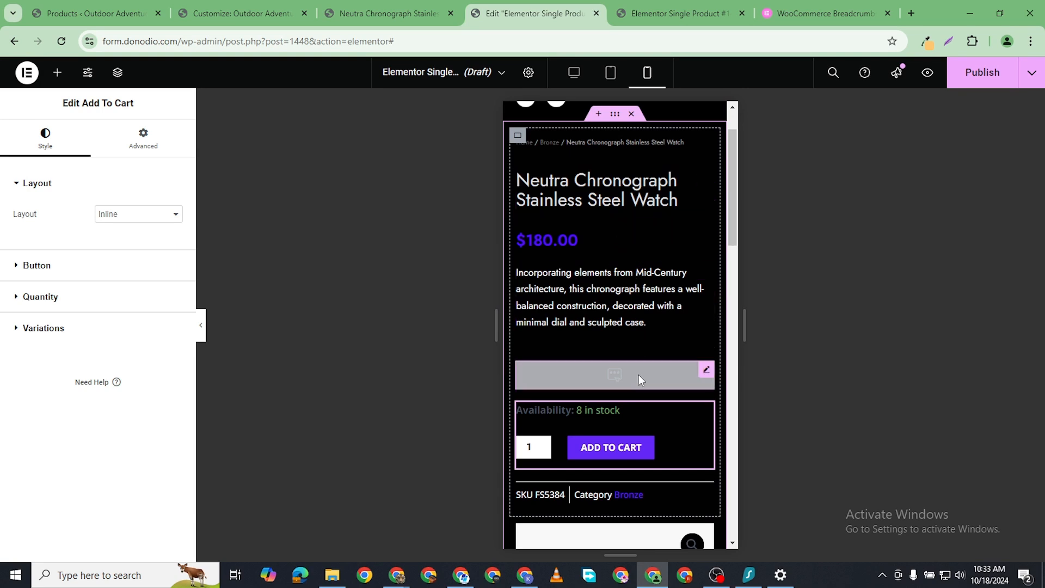
{"action": "scroll", "coordinate": [637, 380], "scroll_direction": "down", "scroll_amount": 1}
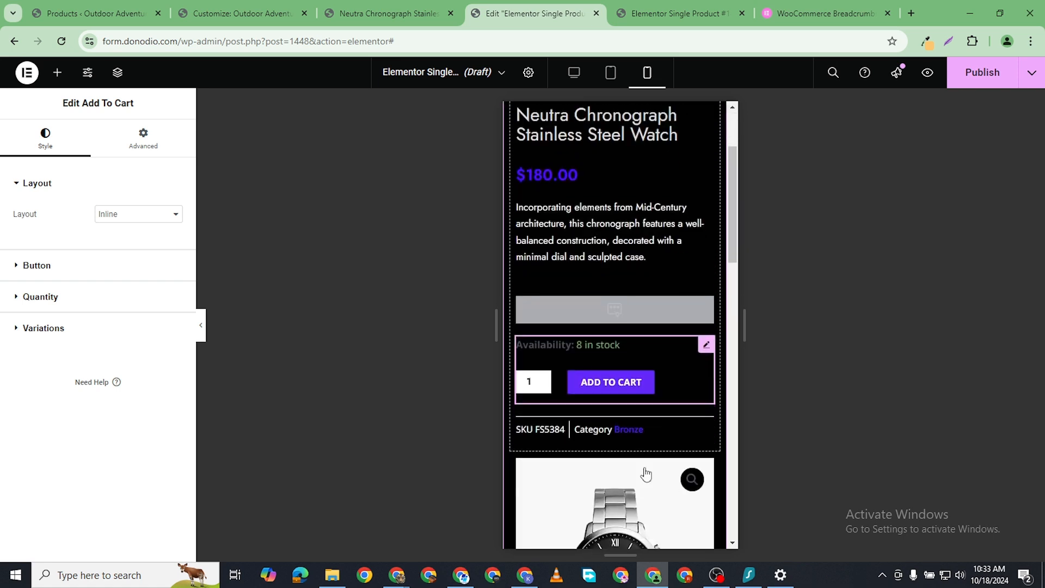
{"action": "scroll", "coordinate": [665, 484], "scroll_direction": "up", "scroll_amount": 1}
{"action": "scroll", "coordinate": [669, 436], "scroll_direction": "down", "scroll_amount": 2}
{"action": "scroll", "coordinate": [681, 326], "scroll_direction": "up", "scroll_amount": 3}
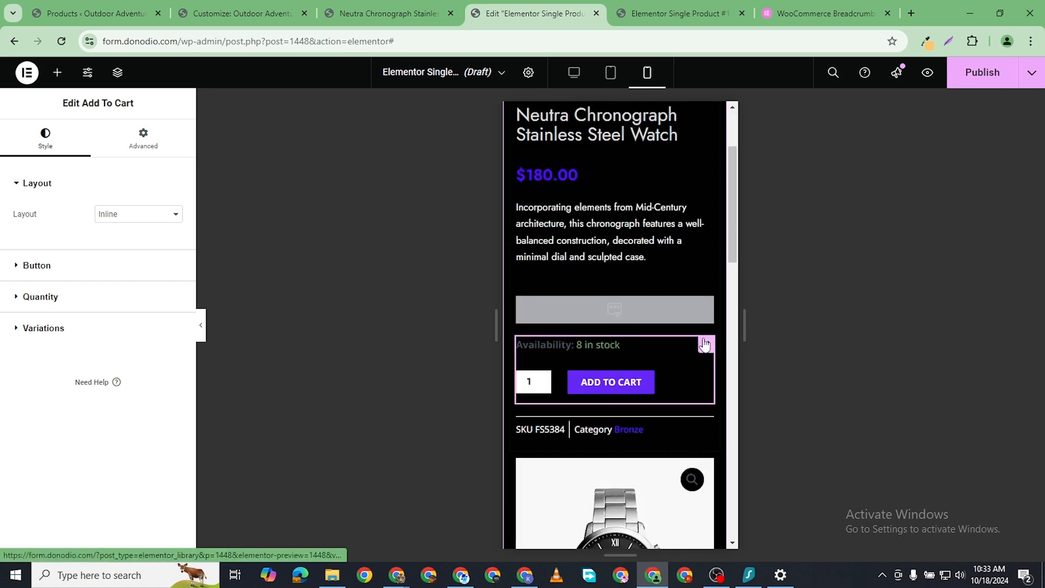
- Move the Product Images widget into the product details container, between the product title and the price
{"action": "scroll", "coordinate": [680, 276], "scroll_direction": "down", "scroll_amount": 1}
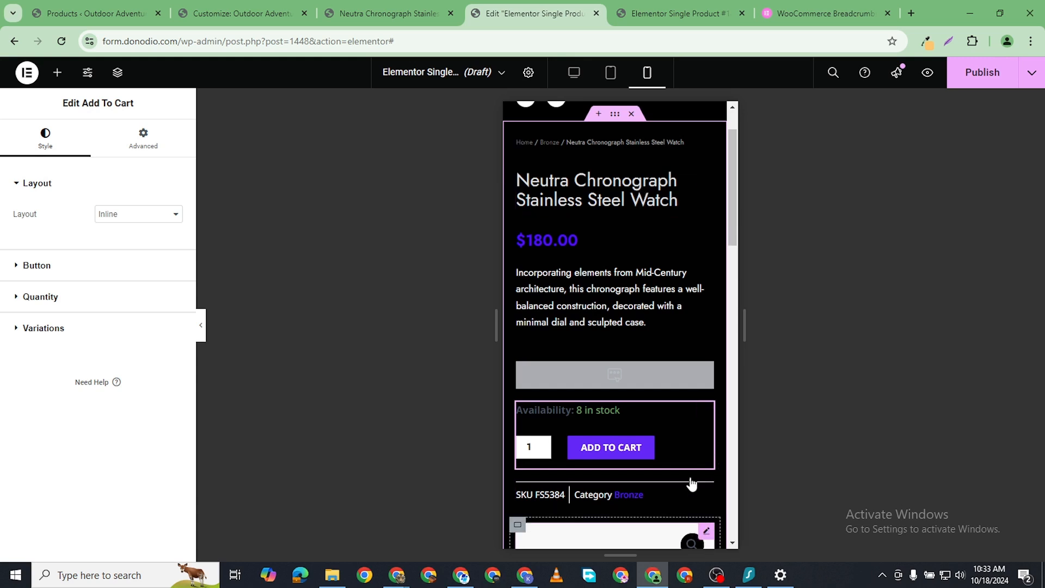
{"action": "left_click_drag", "start_coordinate": [691, 484], "coordinate": [618, 217]}
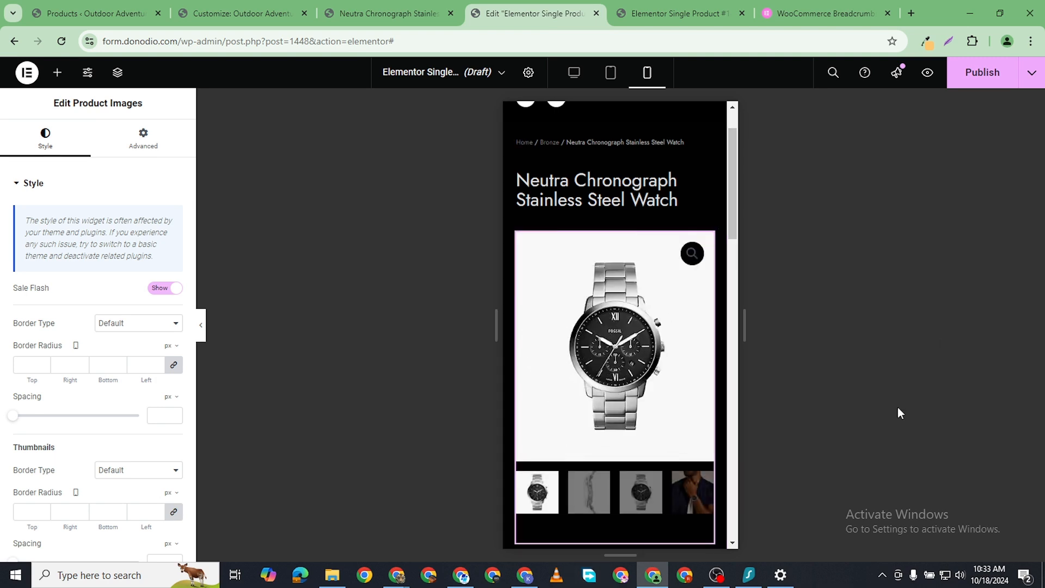
{"action": "scroll", "coordinate": [631, 441], "scroll_direction": "down", "scroll_amount": 1}
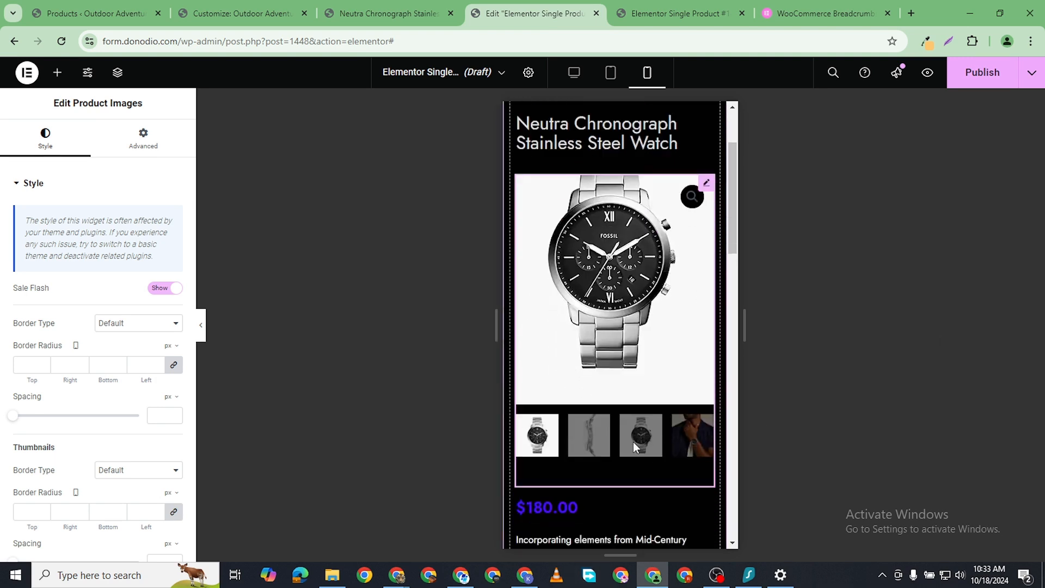
{"action": "scroll", "coordinate": [677, 433], "scroll_direction": "down", "scroll_amount": 3}
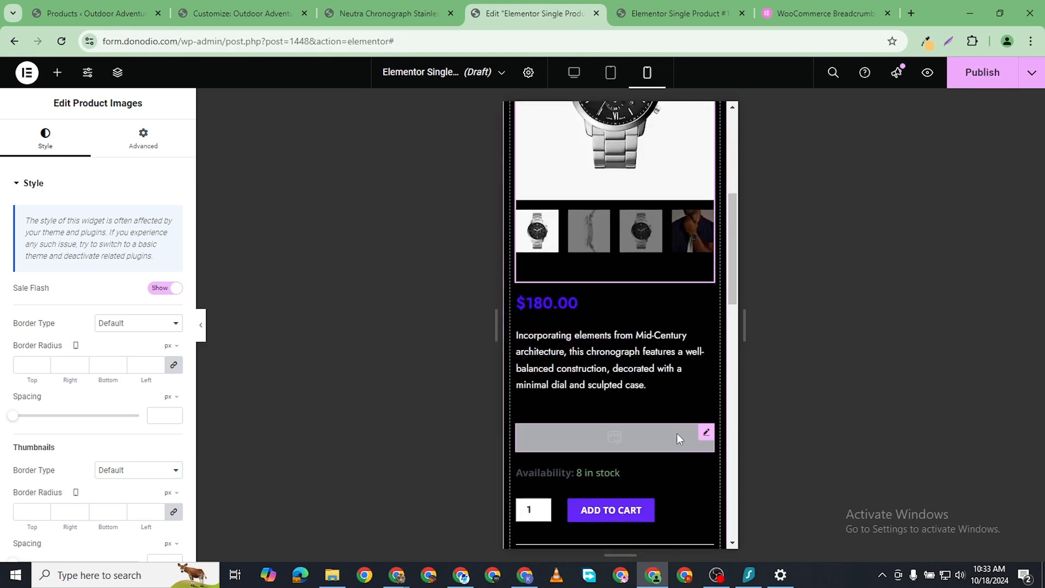
{"action": "scroll", "coordinate": [677, 432], "scroll_direction": "down", "scroll_amount": 4}
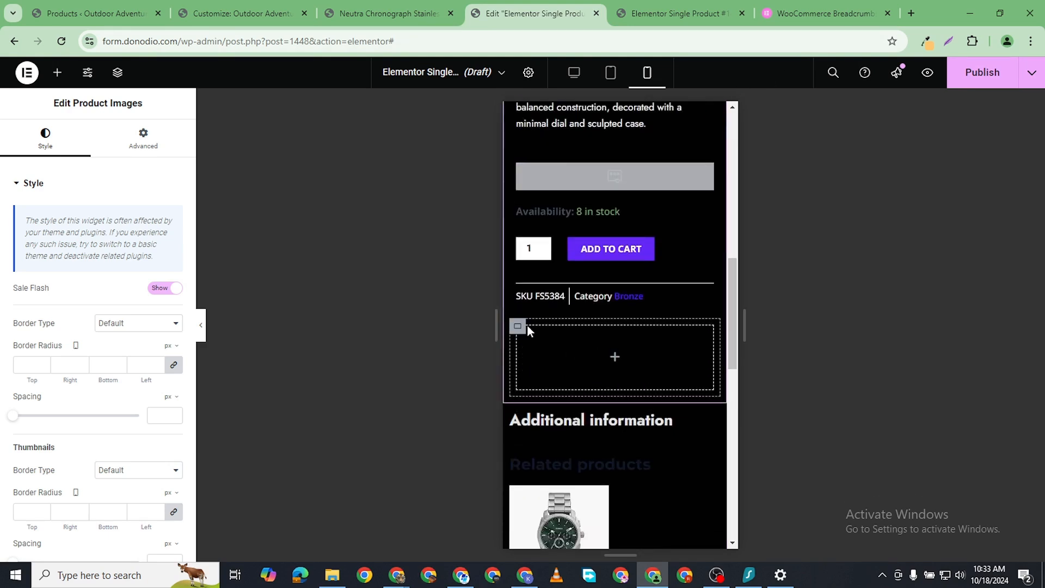
- Hide the emptied image container on mobile portrait and tablet portrait
{"action": "left_click", "coordinate": [518, 326]}
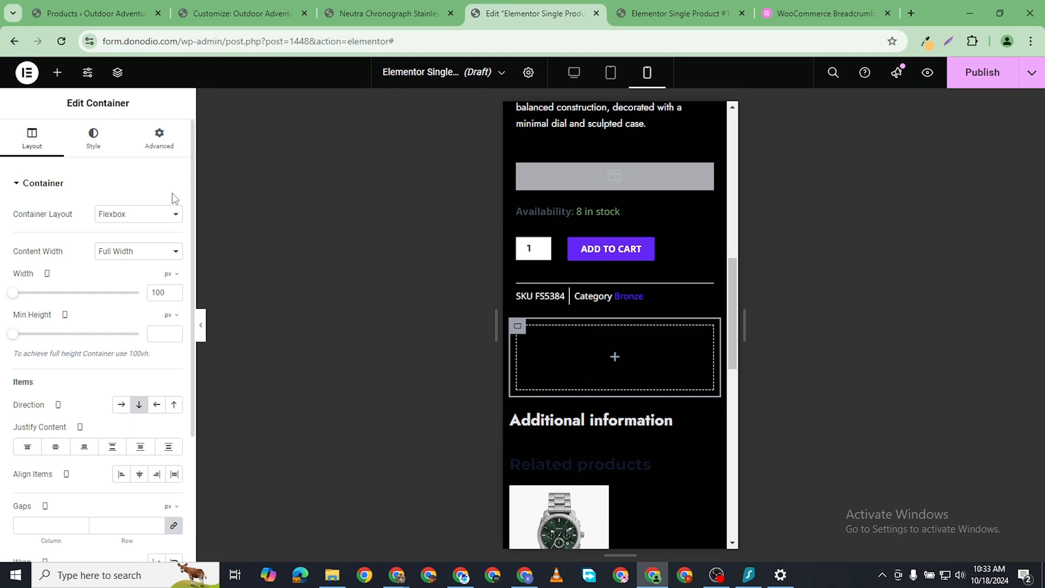
{"action": "left_click", "coordinate": [144, 141]}
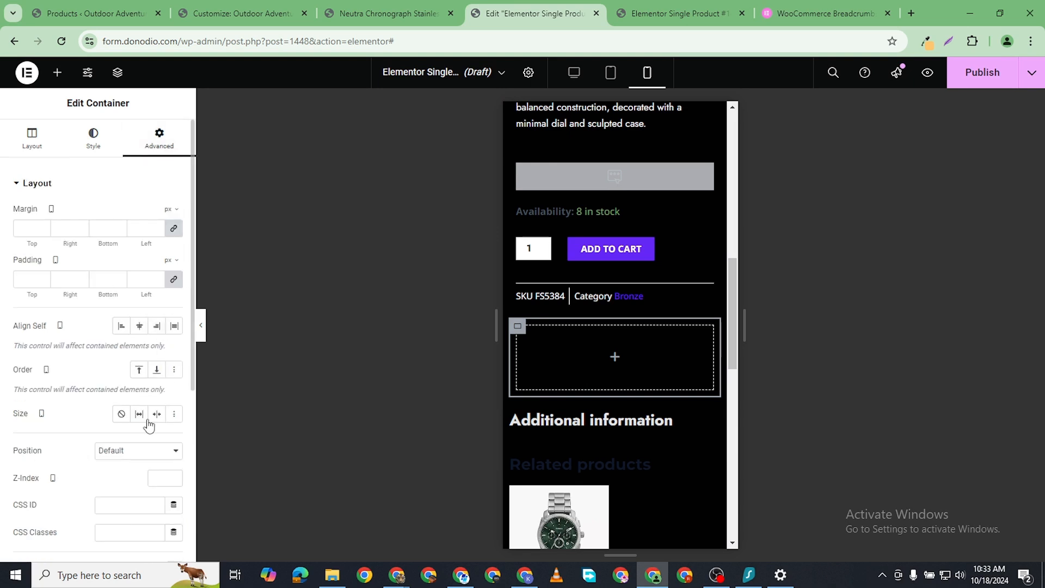
{"action": "scroll", "coordinate": [112, 450], "scroll_direction": "down", "scroll_amount": 5}
{"action": "left_click", "coordinate": [17, 405]}
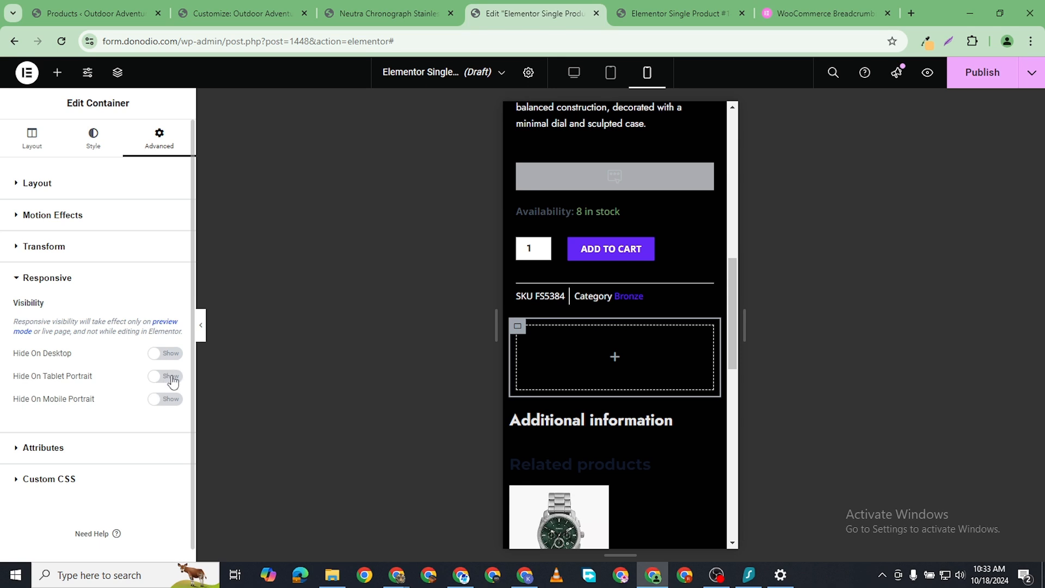
{"action": "left_click", "coordinate": [169, 399]}
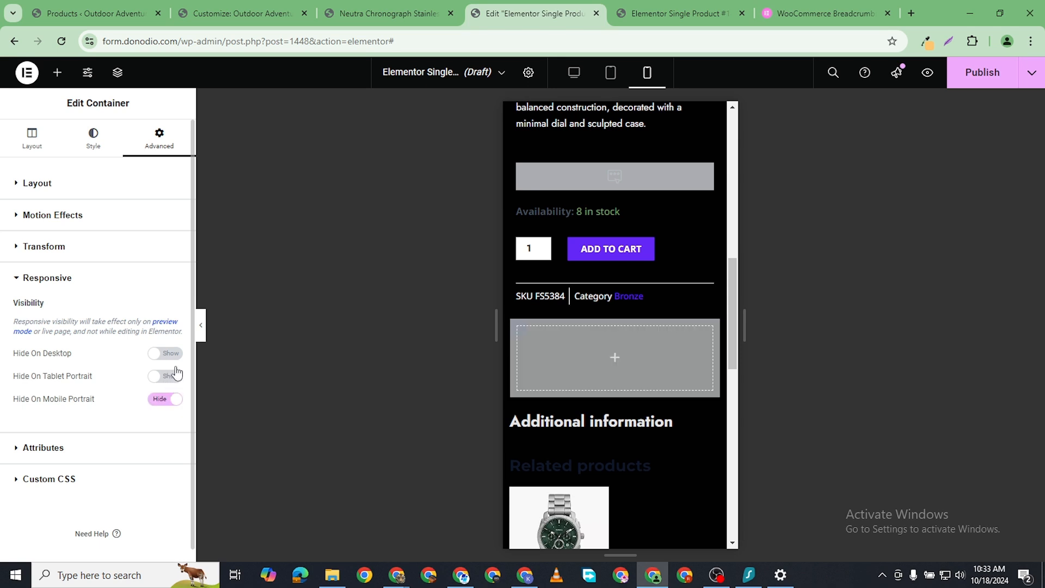
{"action": "left_click", "coordinate": [169, 375]}
{"action": "scroll", "coordinate": [625, 381], "scroll_direction": "down", "scroll_amount": 3}
{"action": "scroll", "coordinate": [629, 282], "scroll_direction": "up", "scroll_amount": 10}
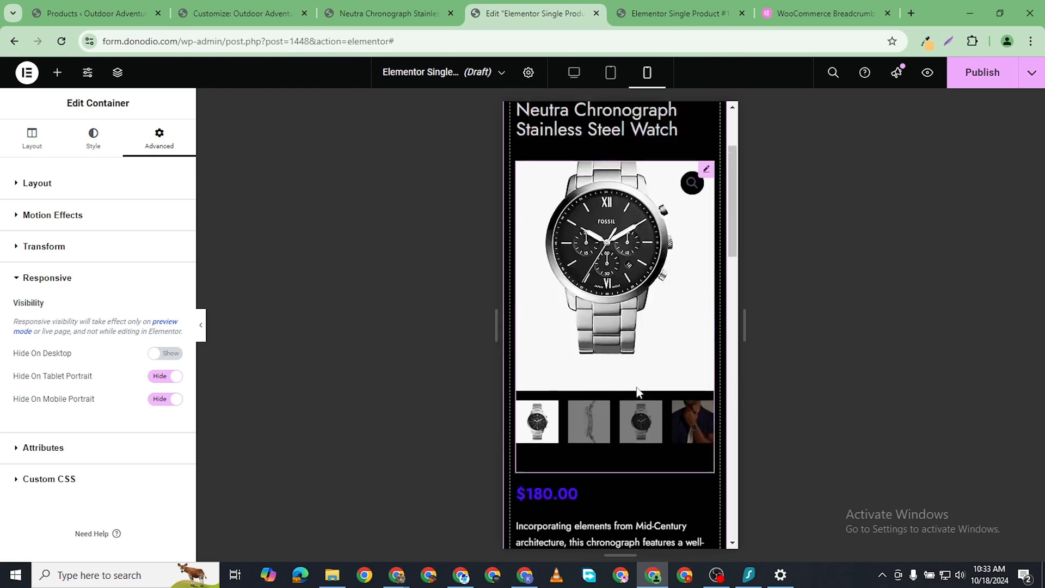
- Dismiss the publish settings without adding a condition, and compare the template's layout in the desktop and mobile views
{"action": "left_click", "coordinate": [982, 72]}
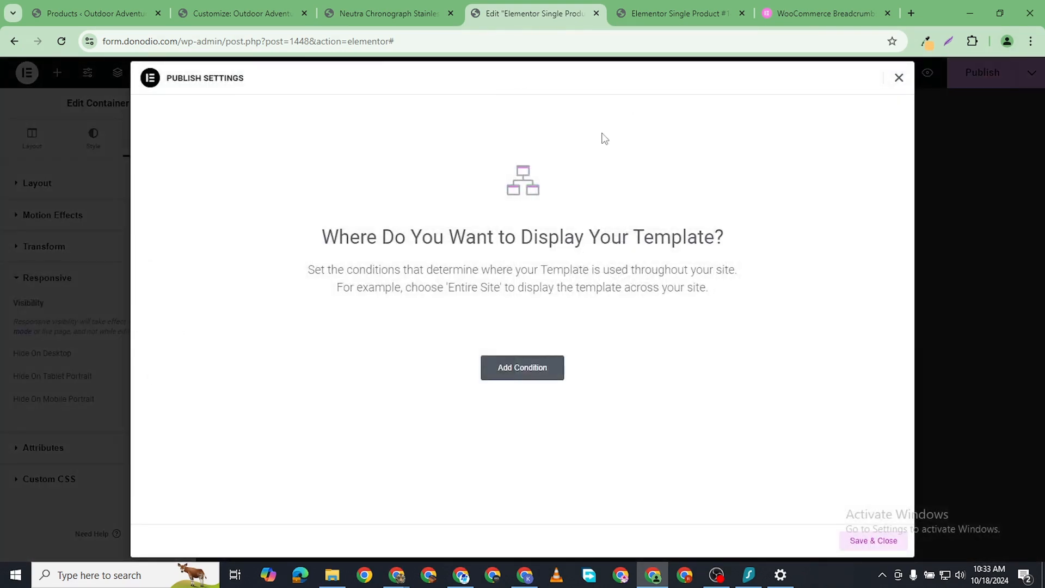
{"action": "left_click", "coordinate": [899, 78]}
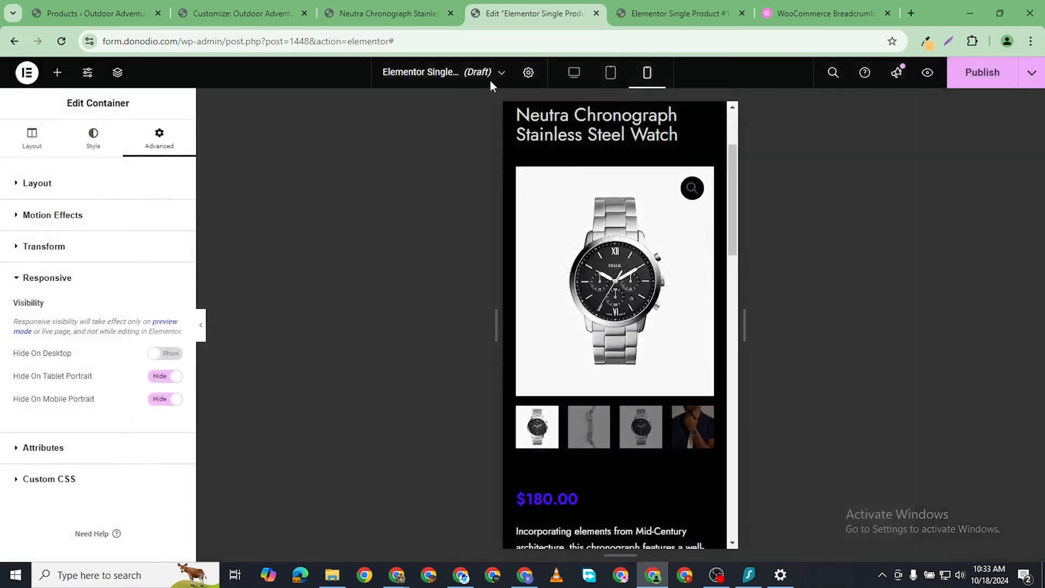
{"action": "left_click", "coordinate": [574, 73]}
{"action": "scroll", "coordinate": [694, 299], "scroll_direction": "up", "scroll_amount": 1}
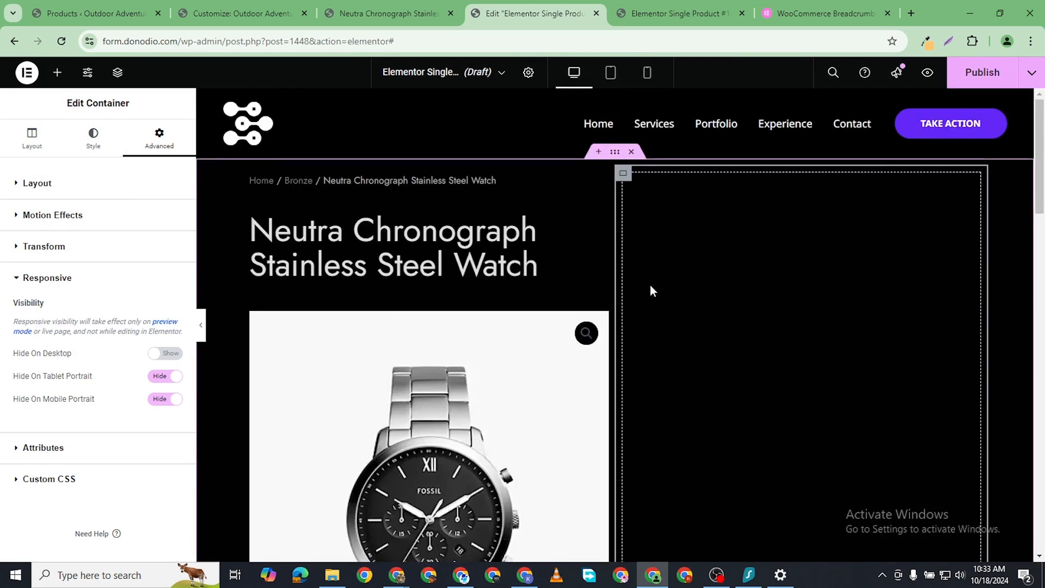
{"action": "left_click", "coordinate": [647, 76]}
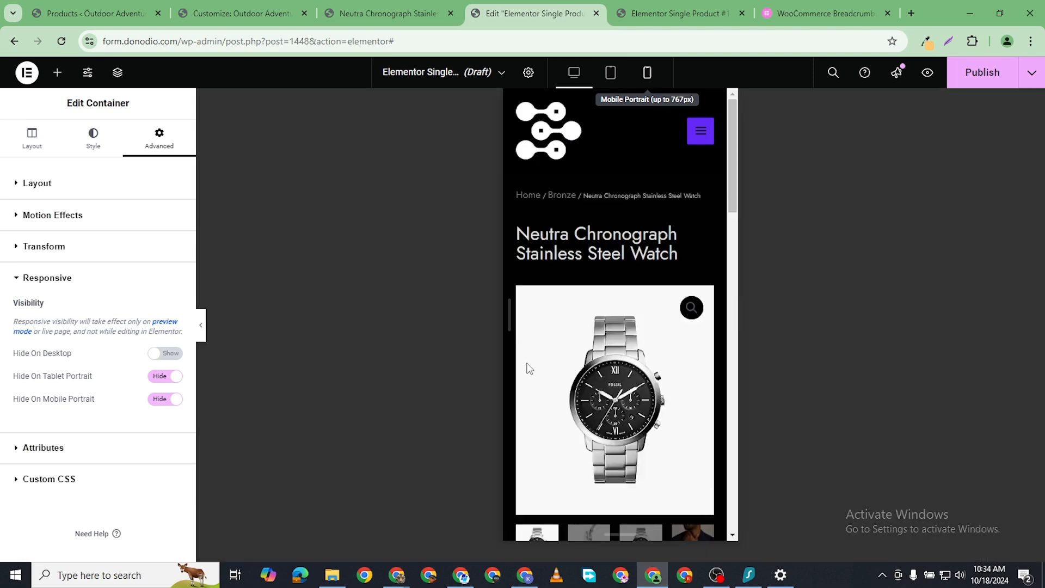
{"action": "scroll", "coordinate": [679, 320], "scroll_direction": "down", "scroll_amount": 10}
{"action": "scroll", "coordinate": [642, 214], "scroll_direction": "up", "scroll_amount": 10}
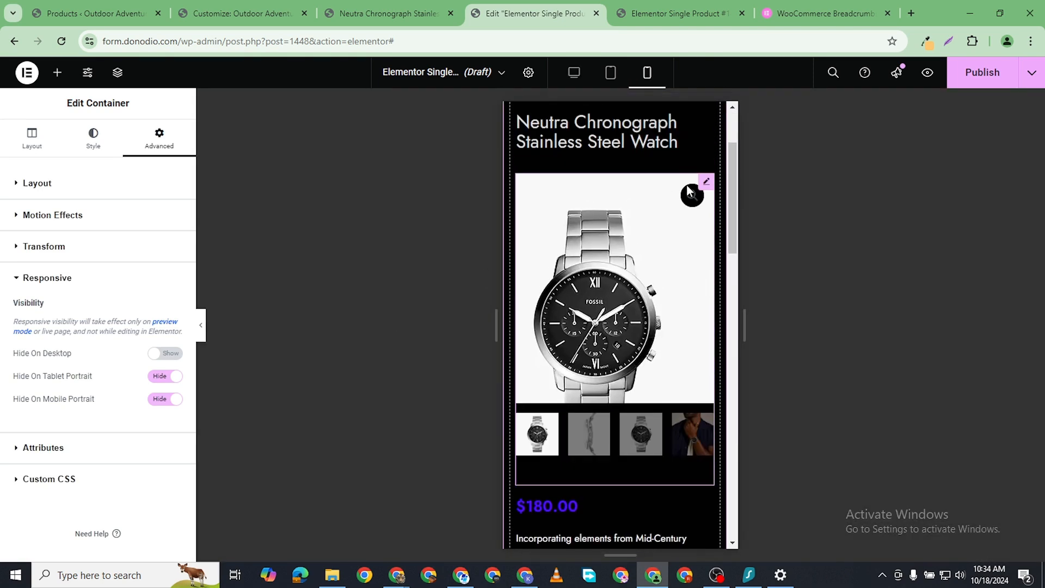
- Copy the Product Images widget placed under the product title
{"action": "right_click", "coordinate": [707, 179]}
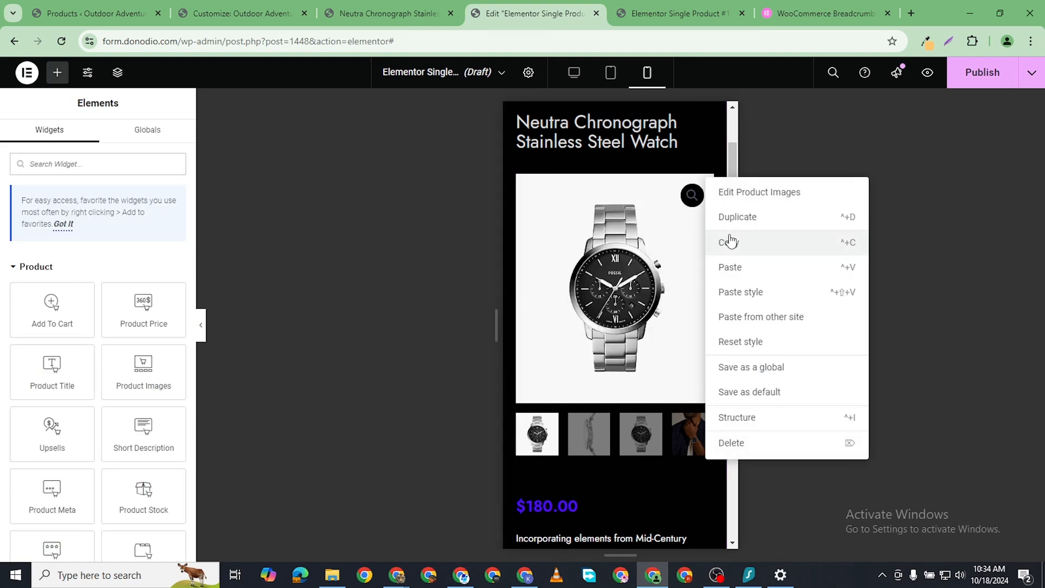
{"action": "left_click", "coordinate": [730, 241]}
{"action": "scroll", "coordinate": [582, 368], "scroll_direction": "up", "scroll_amount": 2}
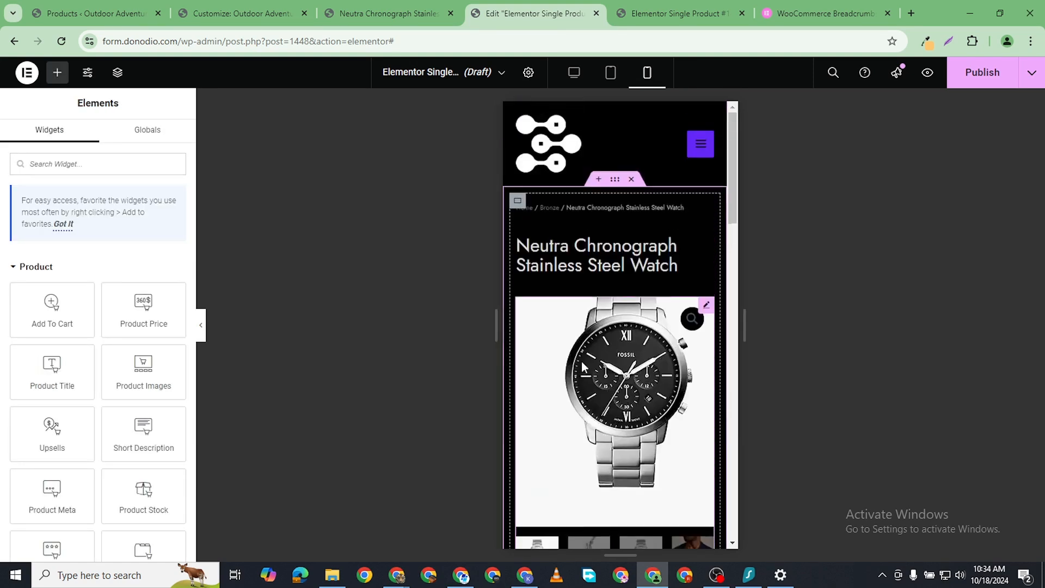
{"action": "scroll", "coordinate": [583, 367], "scroll_direction": "down", "scroll_amount": 3}
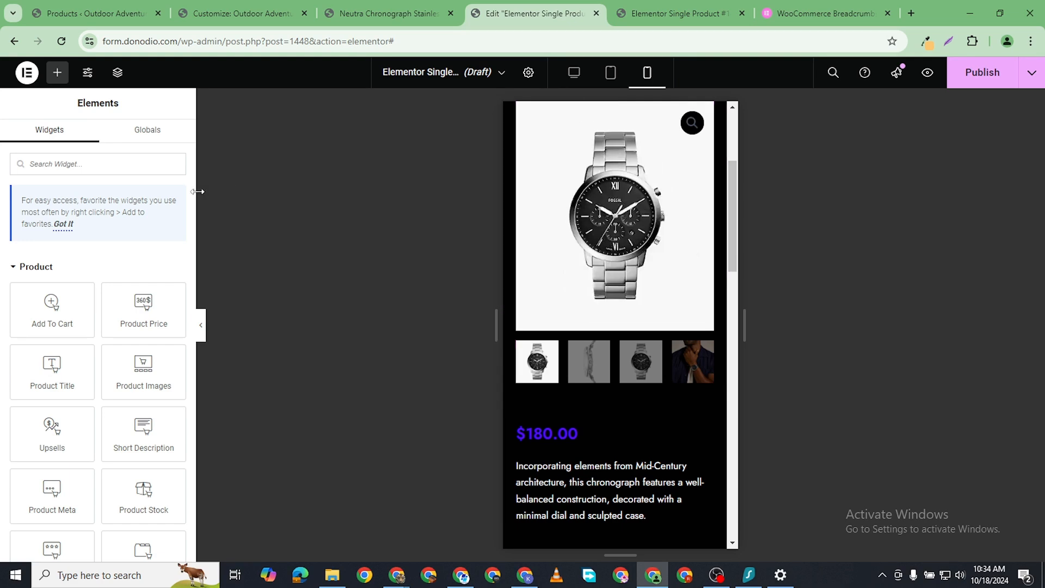
{"action": "scroll", "coordinate": [644, 257], "scroll_direction": "up", "scroll_amount": 2}
{"action": "scroll", "coordinate": [643, 381], "scroll_direction": "down", "scroll_amount": 5}
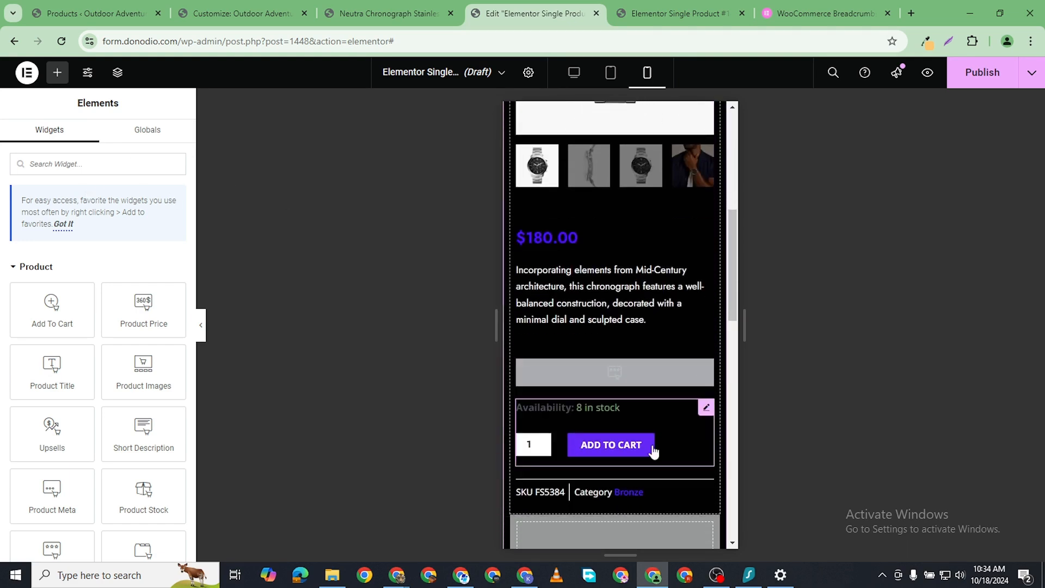
{"action": "scroll", "coordinate": [551, 402], "scroll_direction": "down", "scroll_amount": 2}
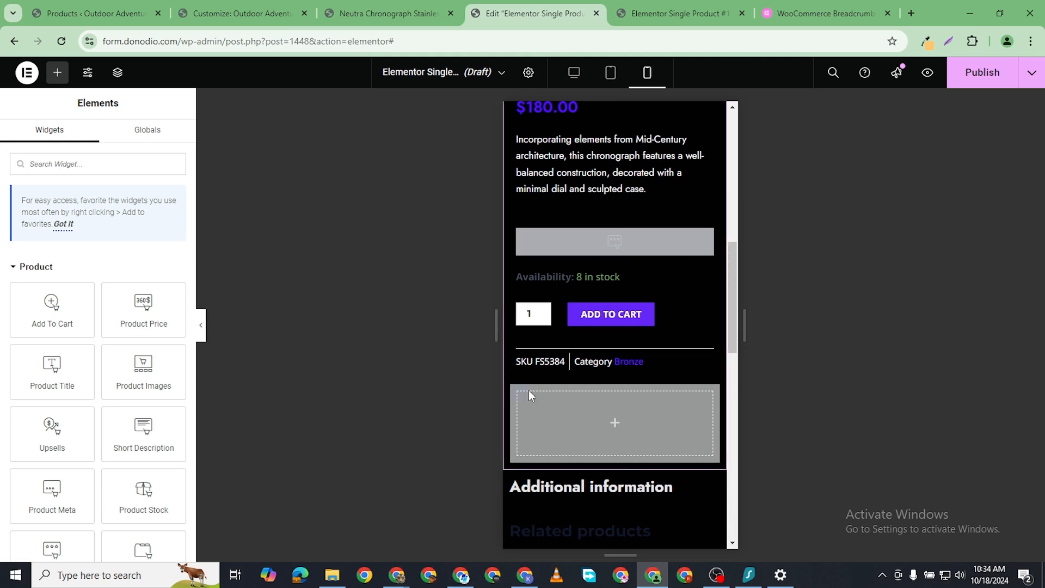
- Turn off tablet and mobile hiding for the empty container and paste the copied Product Images widget into it
{"action": "right_click", "coordinate": [529, 391]}
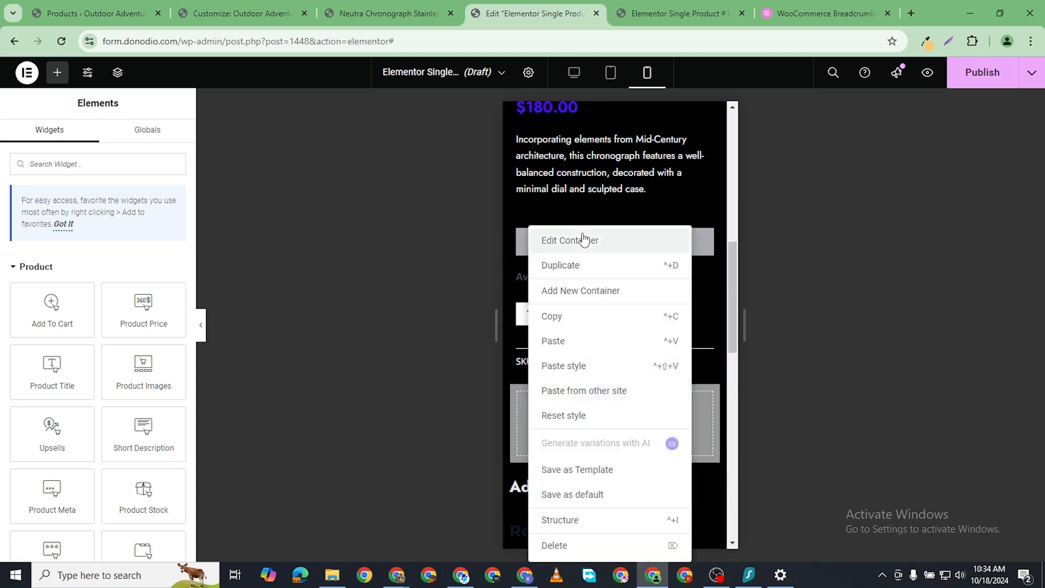
{"action": "scroll", "coordinate": [38, 479], "scroll_direction": "down", "scroll_amount": 5}
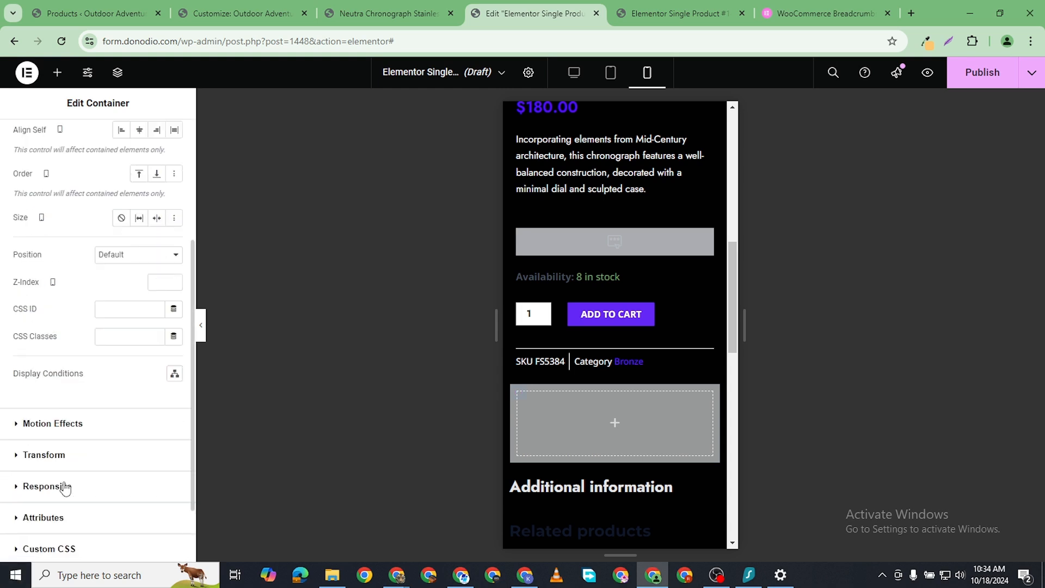
{"action": "left_click", "coordinate": [16, 410]}
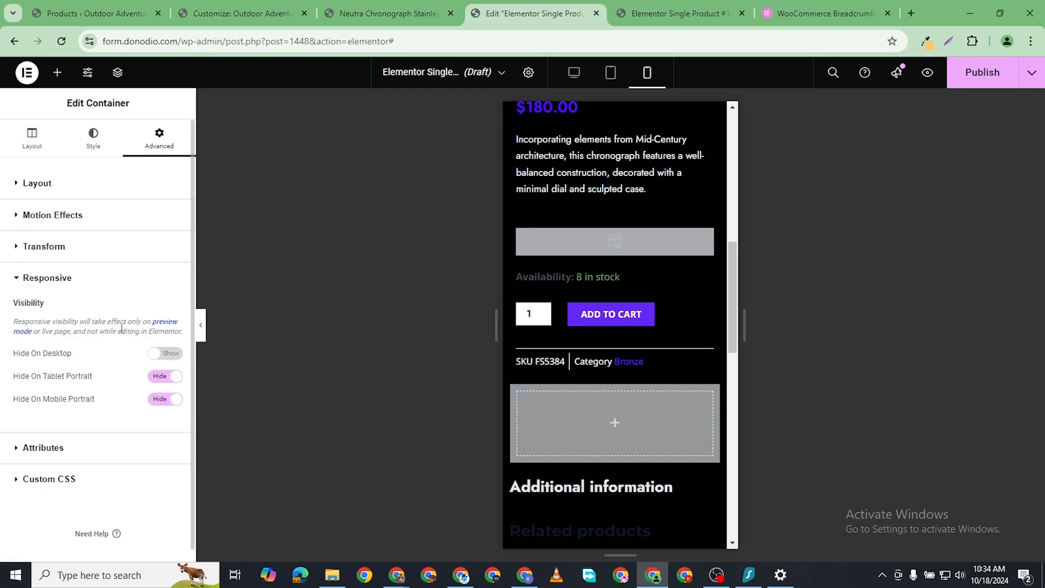
{"action": "left_click", "coordinate": [157, 377]}
{"action": "left_click", "coordinate": [159, 400]}
{"action": "right_click", "coordinate": [572, 422]}
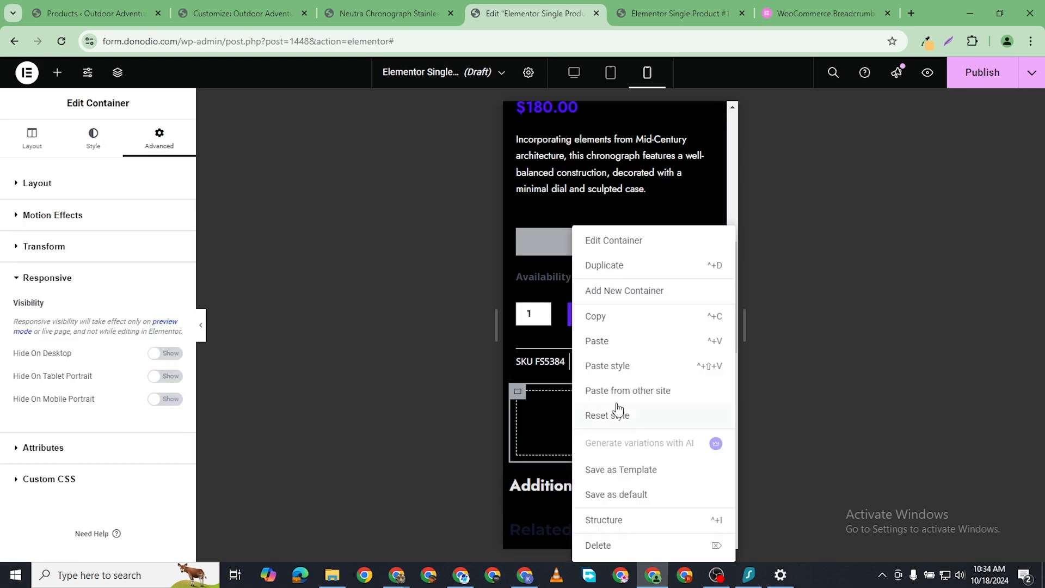
{"action": "left_click", "coordinate": [616, 341]}
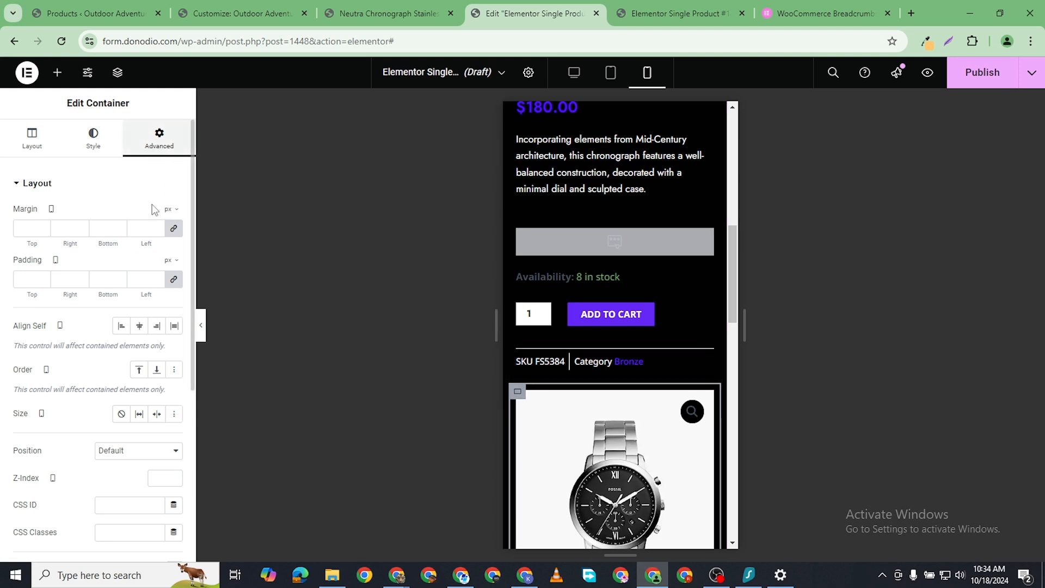
- Hide the container holding the pasted Product Images widget on mobile portrait
{"action": "scroll", "coordinate": [81, 490], "scroll_direction": "down", "scroll_amount": 4}
{"action": "left_click", "coordinate": [17, 487]}
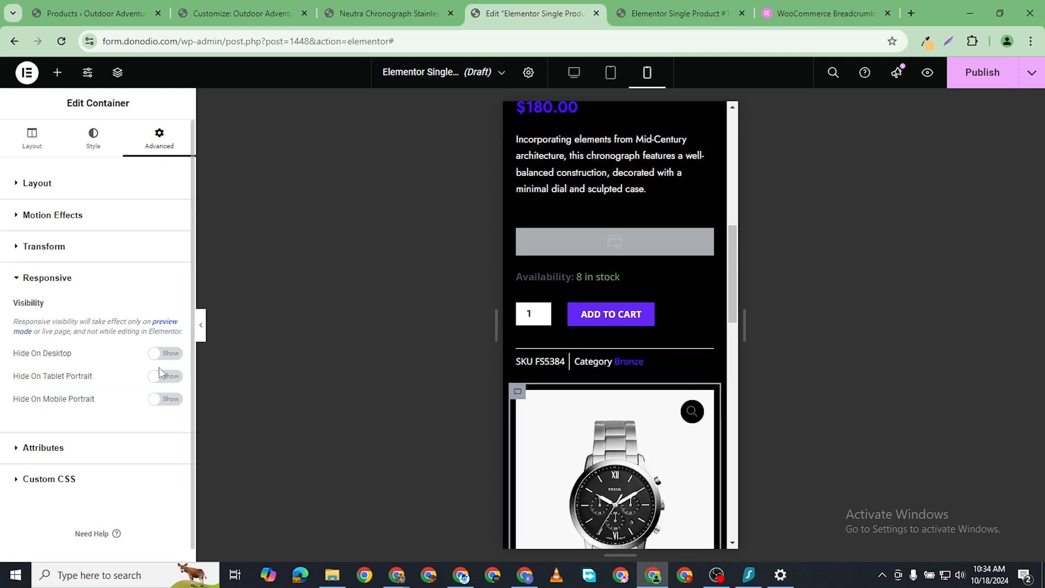
{"action": "left_click", "coordinate": [169, 400]}
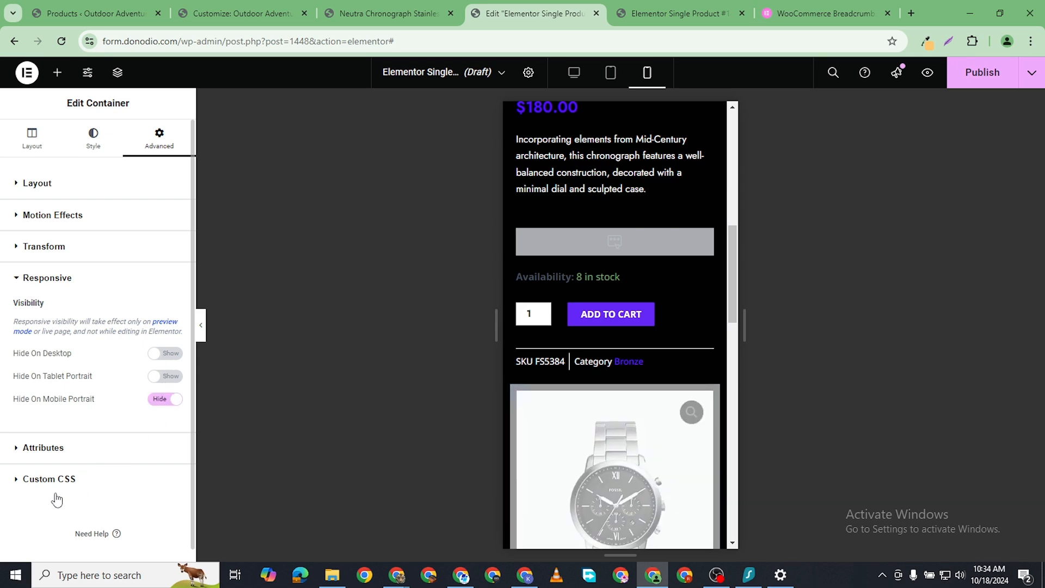
- Hide the Product Images widget under the product title on desktop
{"action": "scroll", "coordinate": [667, 368], "scroll_direction": "up", "scroll_amount": 10}
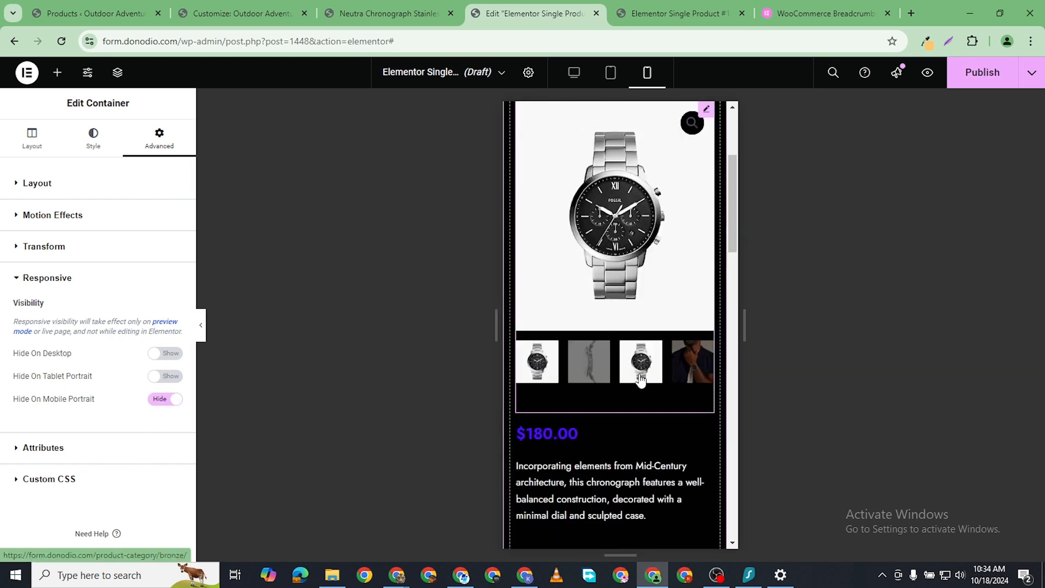
{"action": "left_click", "coordinate": [685, 324]}
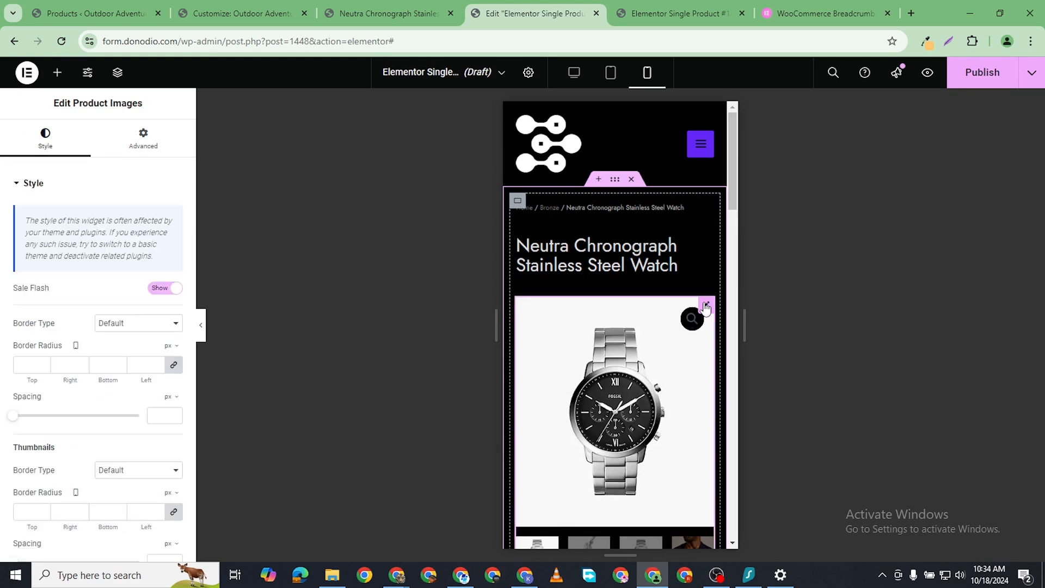
{"action": "left_click", "coordinate": [144, 140]}
{"action": "scroll", "coordinate": [104, 381], "scroll_direction": "down", "scroll_amount": 5}
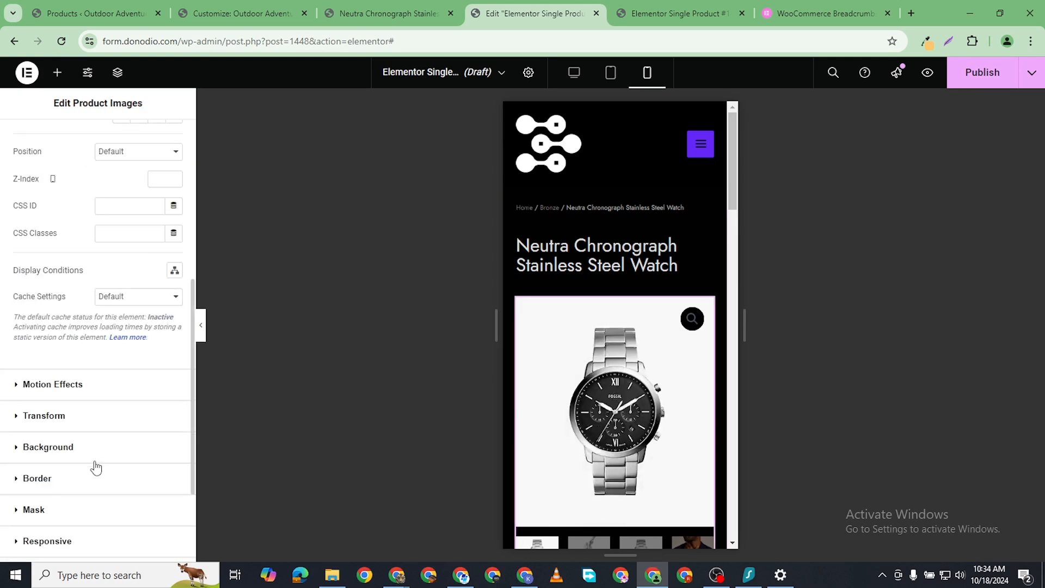
{"action": "scroll", "coordinate": [40, 542], "scroll_direction": "down", "scroll_amount": 3}
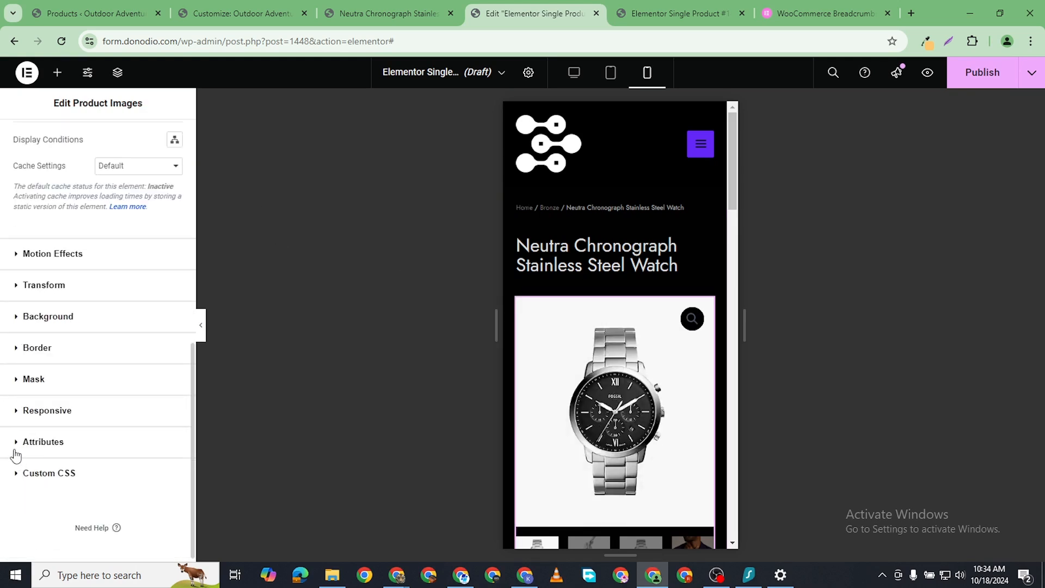
{"action": "left_click", "coordinate": [18, 412]}
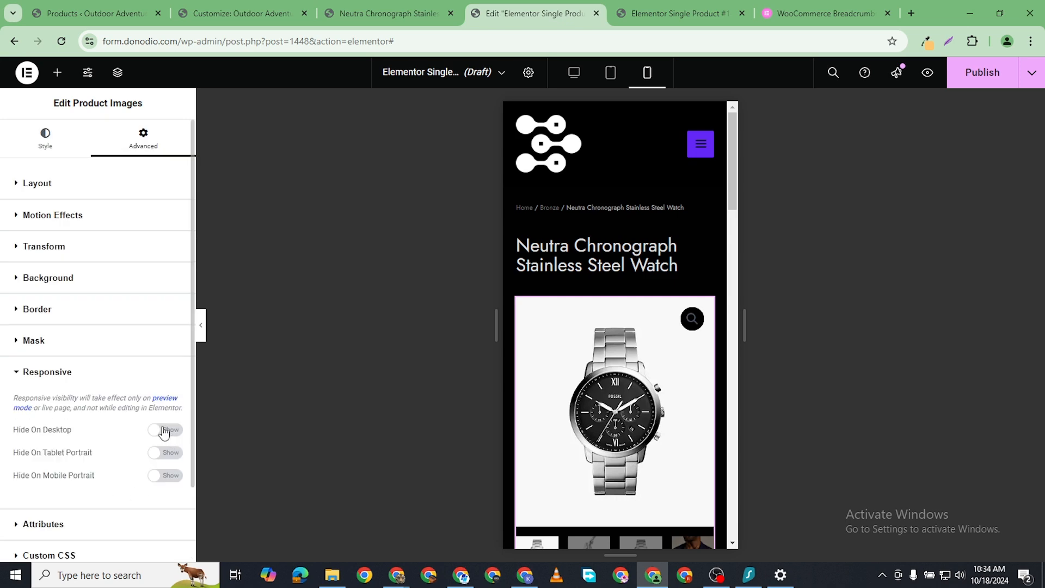
{"action": "left_click", "coordinate": [164, 430]}
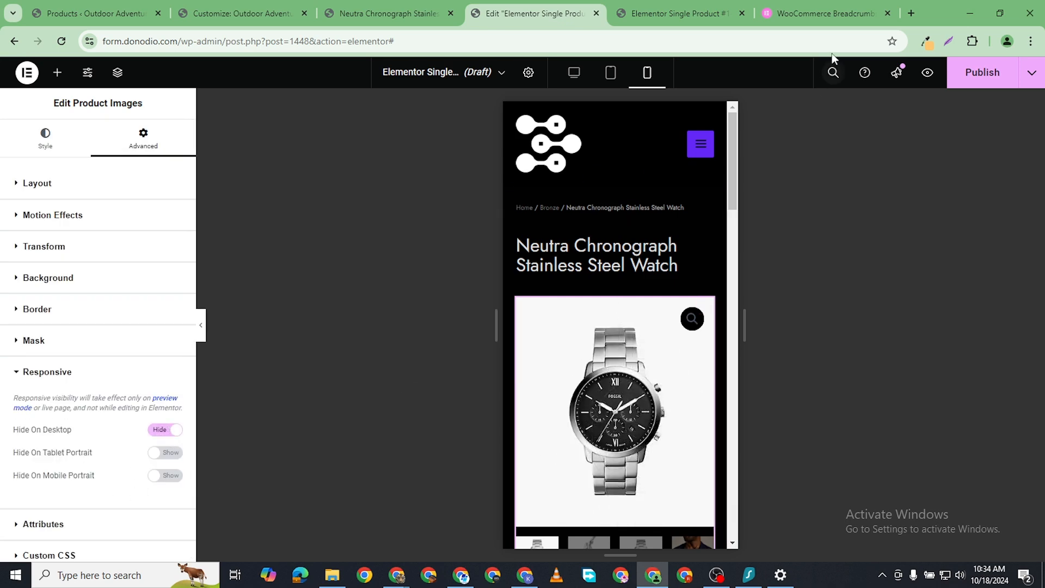
- Close the publish settings without adding a condition, and check both Product Images widgets in the desktop and mobile views
{"action": "left_click", "coordinate": [960, 72]}
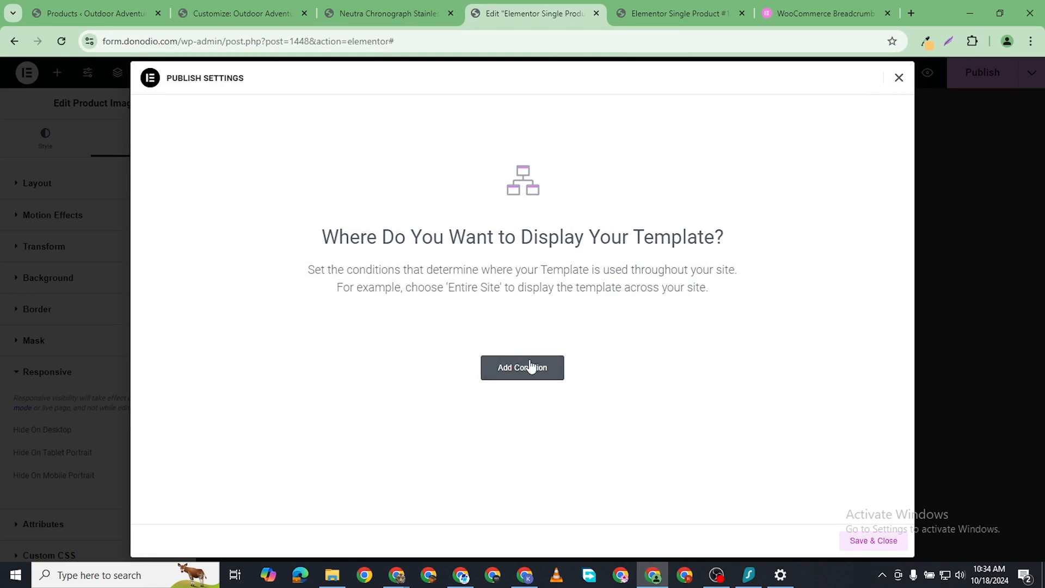
{"action": "left_click", "coordinate": [899, 78]}
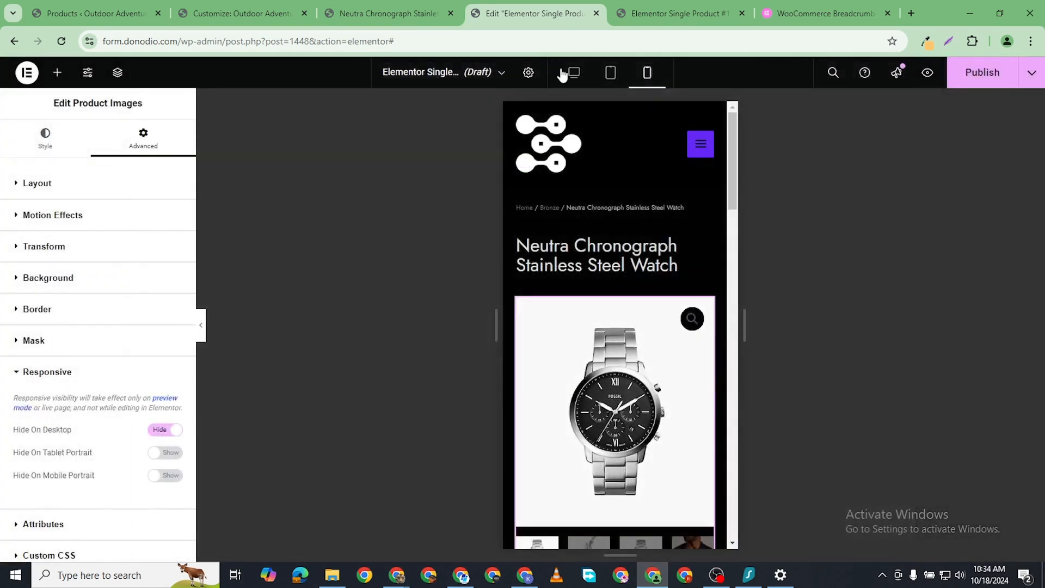
{"action": "scroll", "coordinate": [531, 326], "scroll_direction": "down", "scroll_amount": 8}
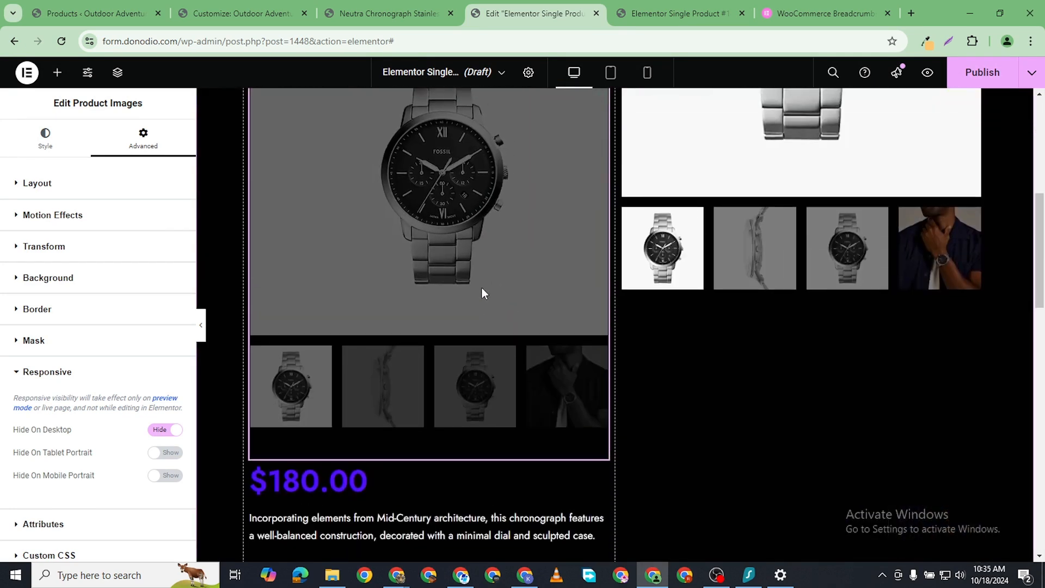
{"action": "scroll", "coordinate": [483, 292], "scroll_direction": "down", "scroll_amount": 7}
{"action": "scroll", "coordinate": [462, 294], "scroll_direction": "down", "scroll_amount": 2}
{"action": "scroll", "coordinate": [425, 243], "scroll_direction": "up", "scroll_amount": 10}
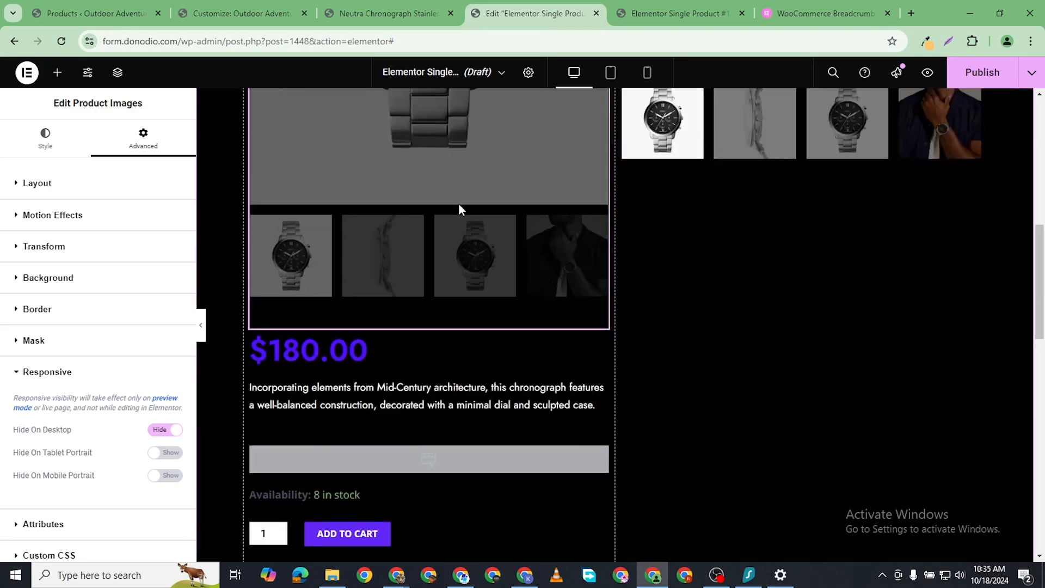
{"action": "left_click", "coordinate": [647, 72]}
{"action": "scroll", "coordinate": [571, 302], "scroll_direction": "up", "scroll_amount": 3}
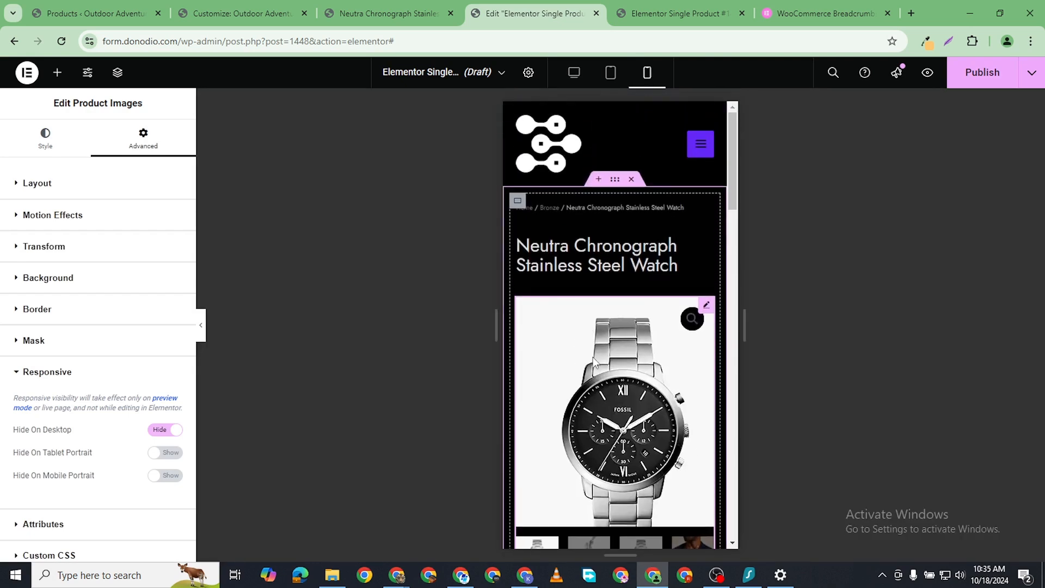
- Add an include condition for Products and a second include condition for In Category, and publish the template
{"action": "left_click", "coordinate": [982, 72]}
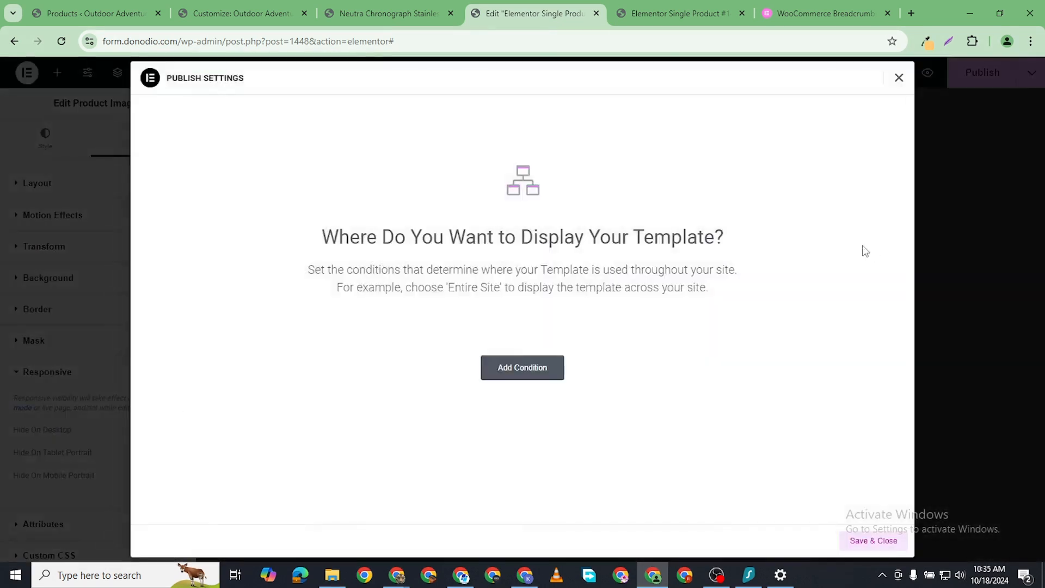
{"action": "left_click", "coordinate": [502, 375]}
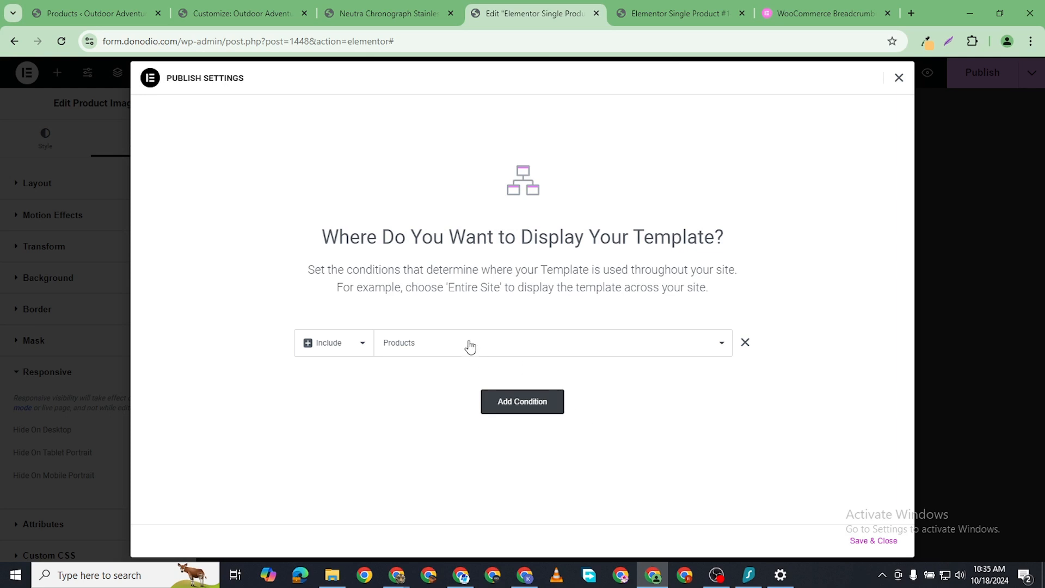
{"action": "left_click", "coordinate": [493, 348]}
{"action": "left_click", "coordinate": [493, 350]}
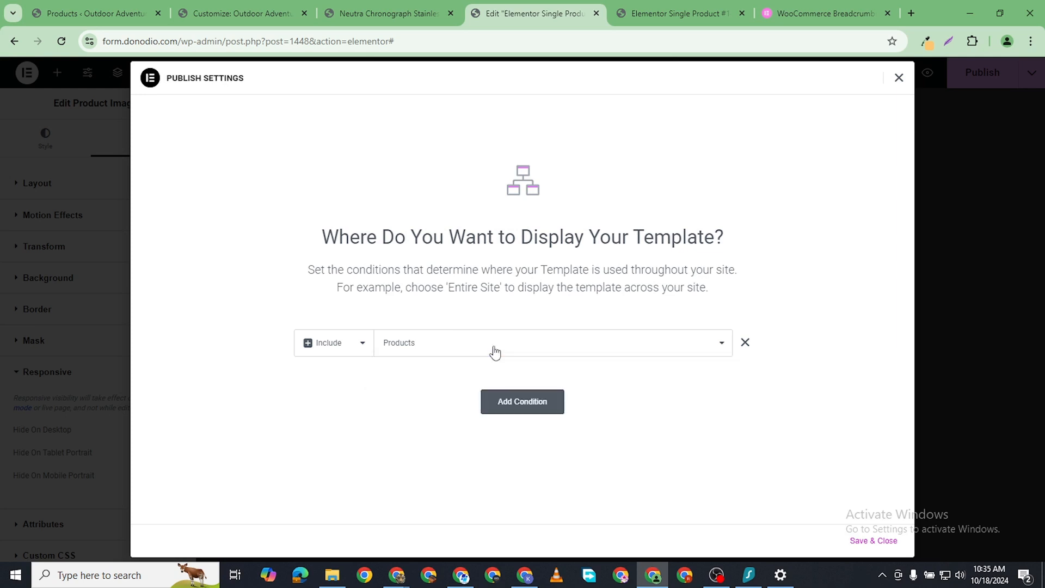
{"action": "left_click", "coordinate": [521, 413]}
{"action": "left_click", "coordinate": [426, 378]}
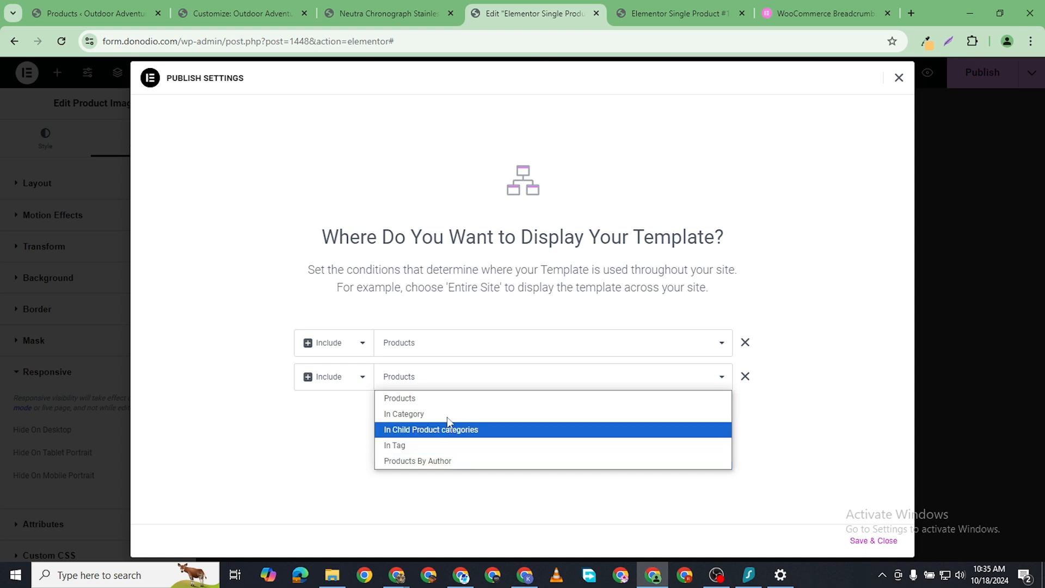
{"action": "left_click", "coordinate": [449, 416]}
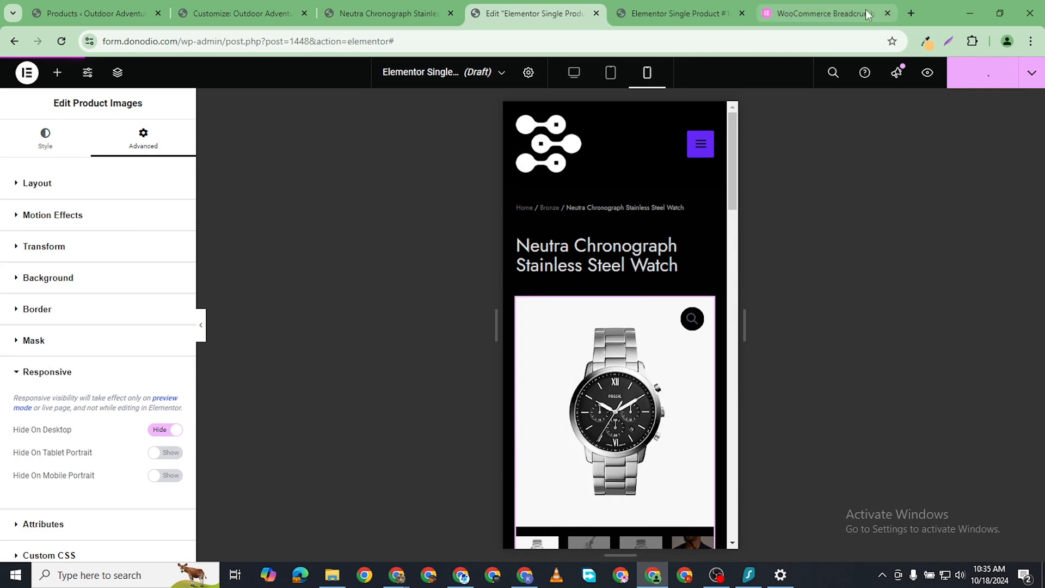
- Preview the template in the browser and examine the title, price, cart and image area on desktop
{"action": "left_click", "coordinate": [927, 72]}
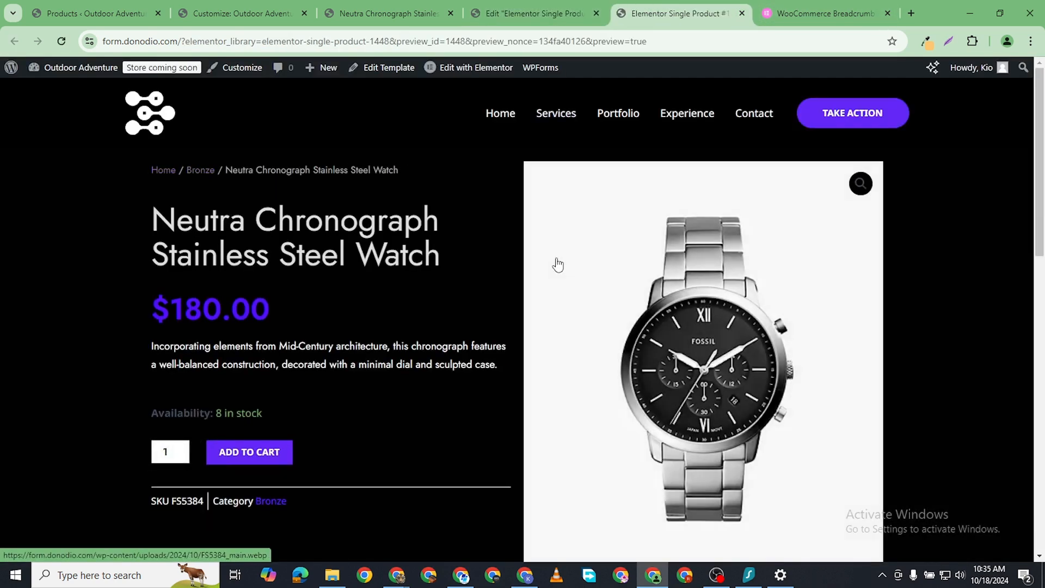
{"action": "scroll", "coordinate": [384, 334], "scroll_direction": "down", "scroll_amount": 4}
{"action": "scroll", "coordinate": [370, 315], "scroll_direction": "up", "scroll_amount": 3}
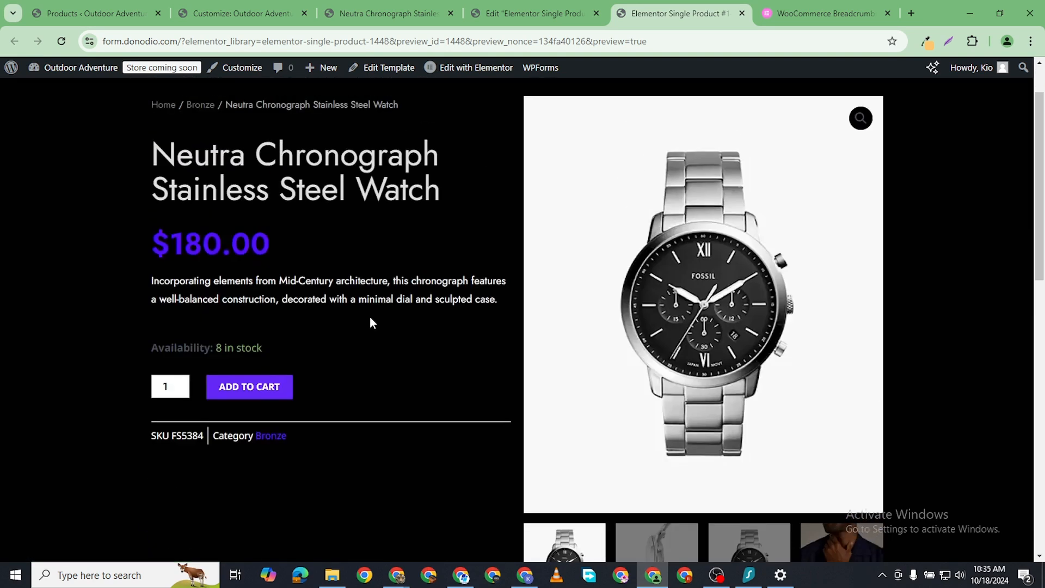
{"action": "scroll", "coordinate": [370, 315], "scroll_direction": "down", "scroll_amount": 1}
{"action": "scroll", "coordinate": [370, 323], "scroll_direction": "up", "scroll_amount": 2}
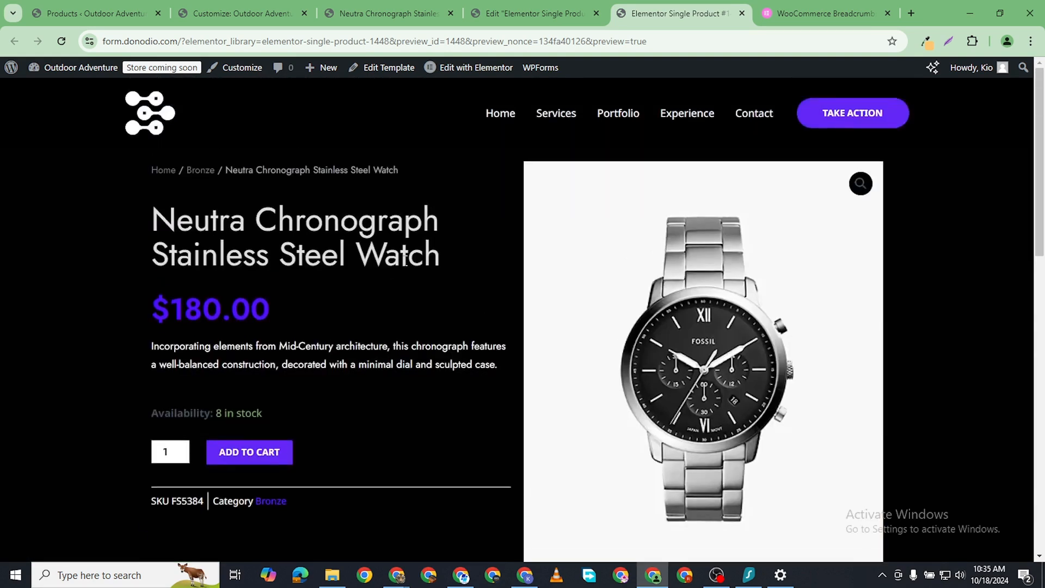
{"action": "left_click", "coordinate": [537, 16]}
{"action": "left_click", "coordinate": [678, 8]}
- Examine the previewed product page down to the related products, and review its title and product details
{"action": "scroll", "coordinate": [678, 370], "scroll_direction": "down", "scroll_amount": 1}
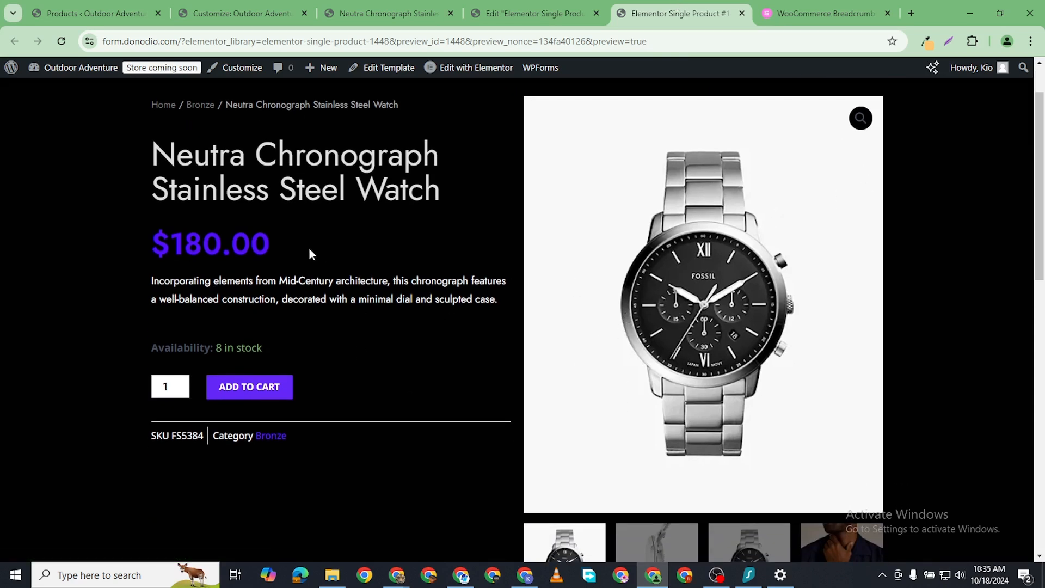
{"action": "scroll", "coordinate": [342, 368], "scroll_direction": "down", "scroll_amount": 6}
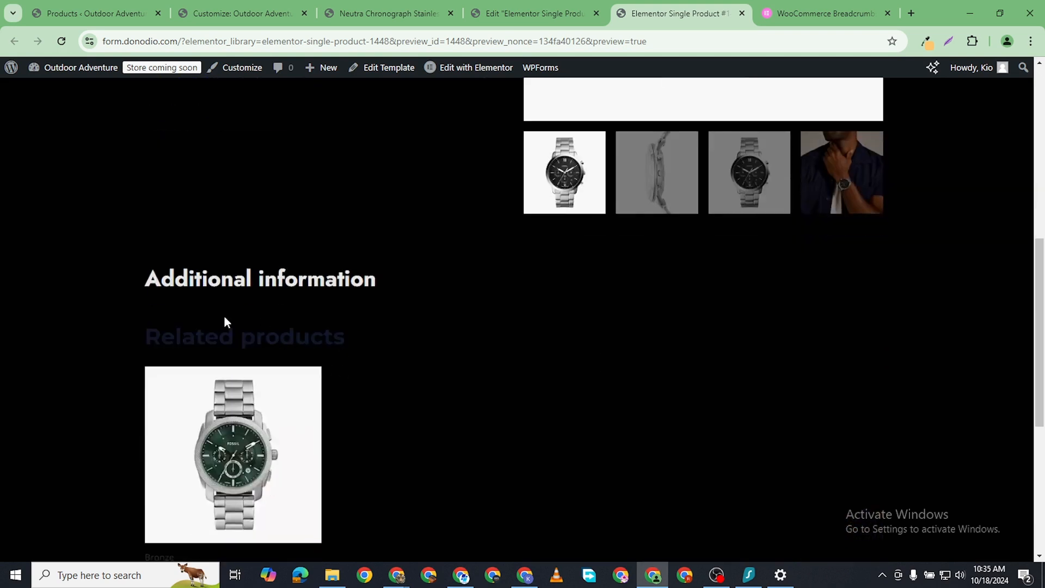
{"action": "scroll", "coordinate": [249, 351], "scroll_direction": "up", "scroll_amount": 5}
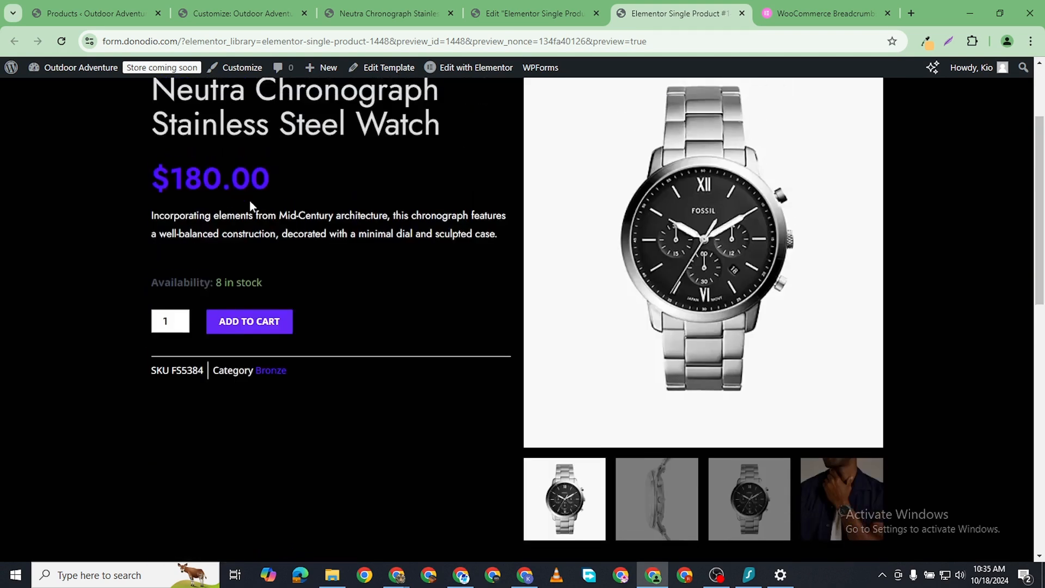
{"action": "scroll", "coordinate": [394, 283], "scroll_direction": "up", "scroll_amount": 1}
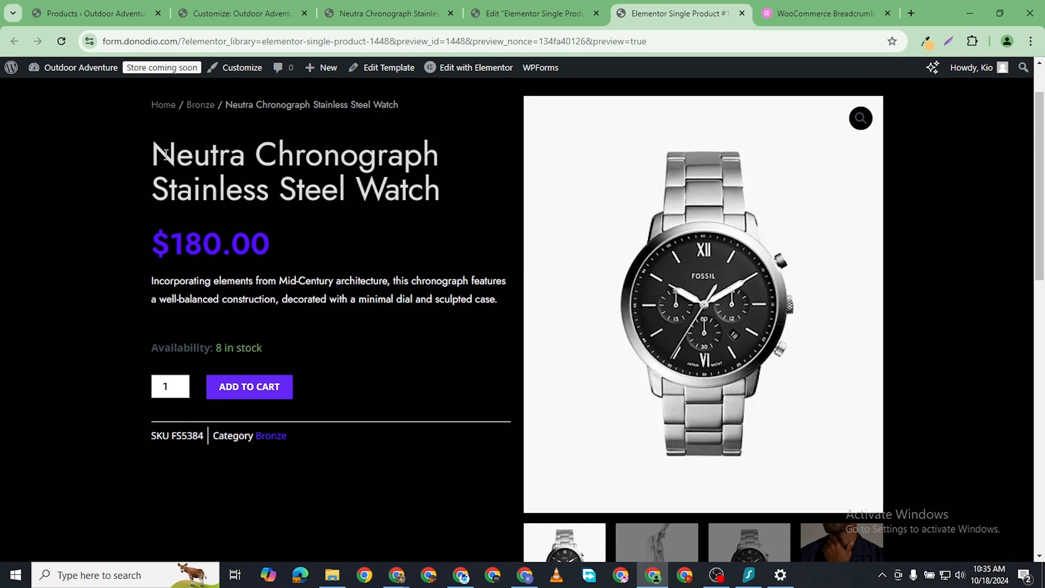
{"action": "left_click_drag", "start_coordinate": [157, 151], "coordinate": [462, 166]}
{"action": "left_click", "coordinate": [433, 208]}
{"action": "scroll", "coordinate": [359, 321], "scroll_direction": "down", "scroll_amount": 2}
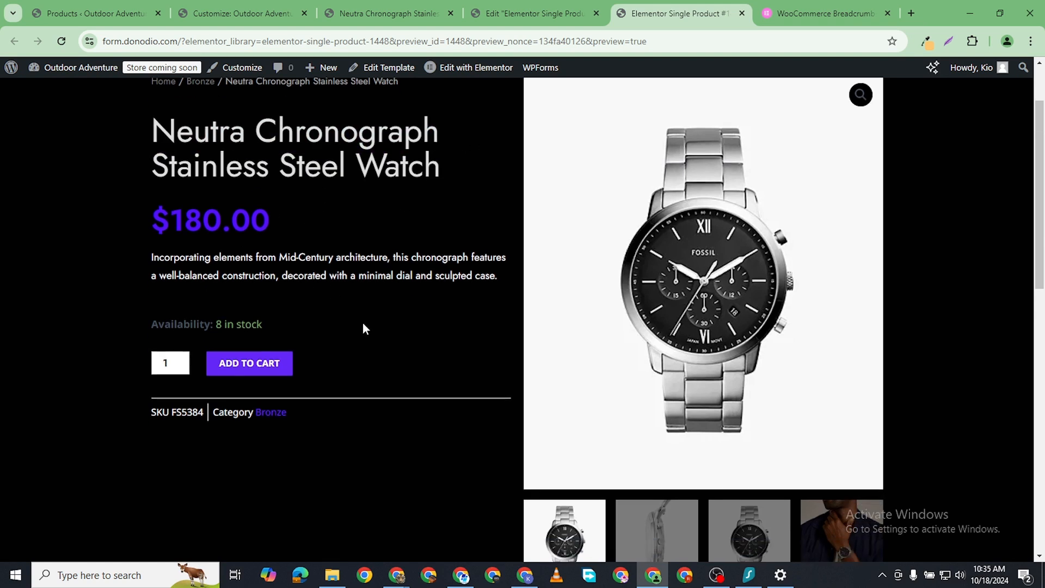
{"action": "scroll", "coordinate": [582, 403], "scroll_direction": "up", "scroll_amount": 2}
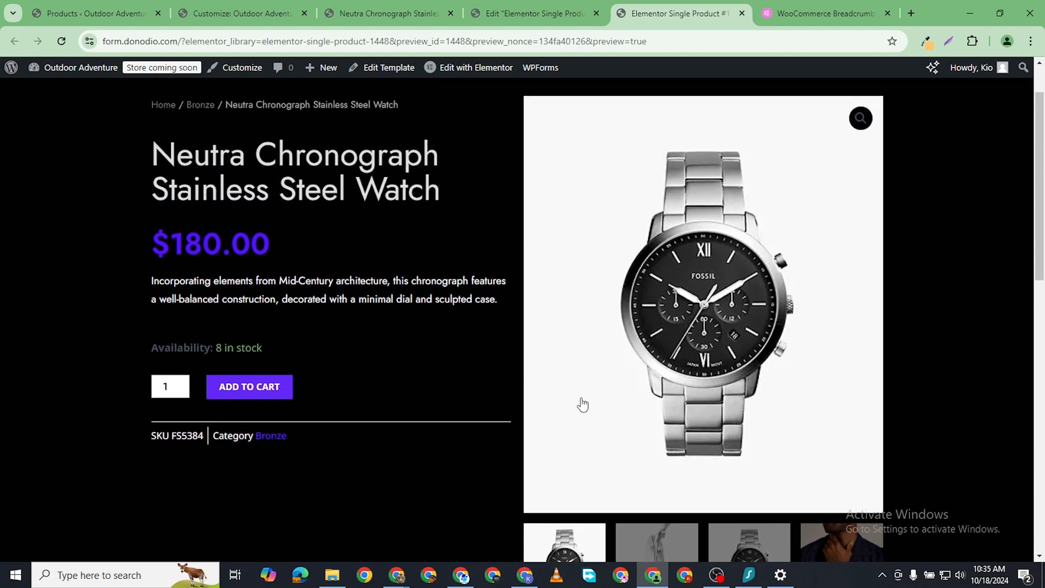
{"action": "scroll", "coordinate": [263, 448], "scroll_direction": "up", "scroll_amount": 1}
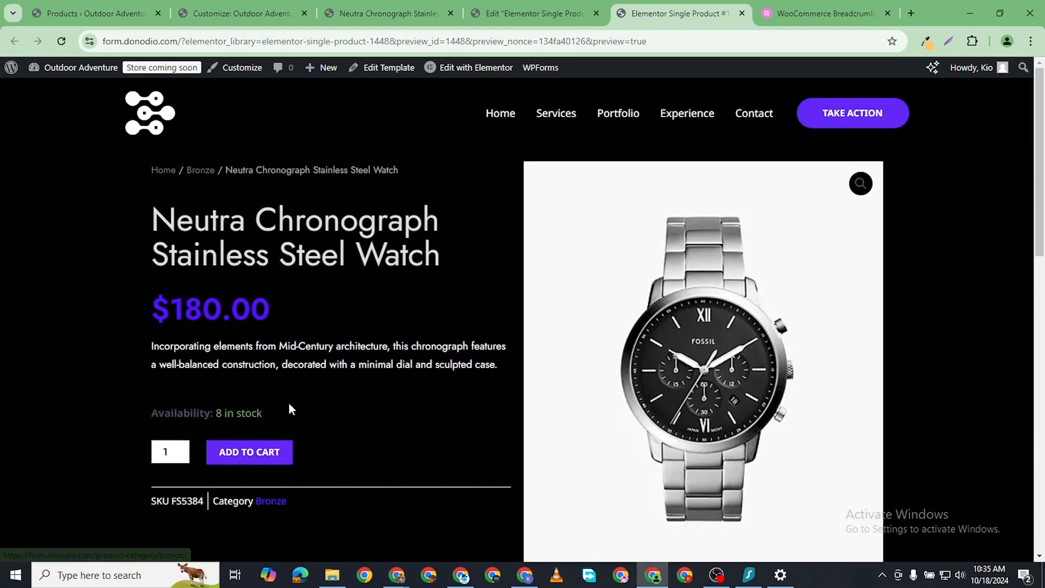
- Compare the original Neutra Chronograph product page with the preview of the new Single Product template
{"action": "left_click", "coordinate": [400, 5]}
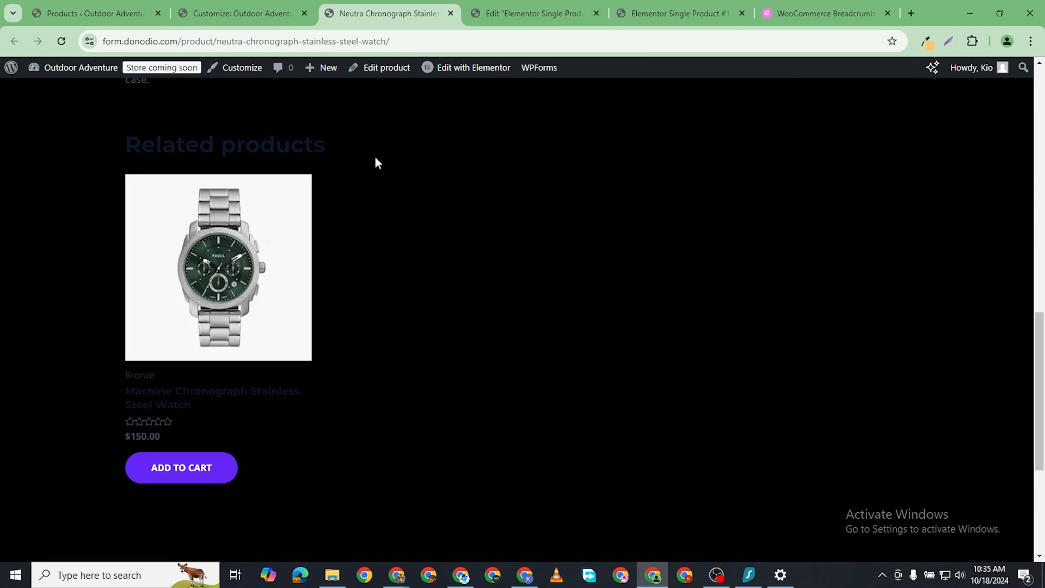
{"action": "scroll", "coordinate": [375, 161], "scroll_direction": "up", "scroll_amount": 10}
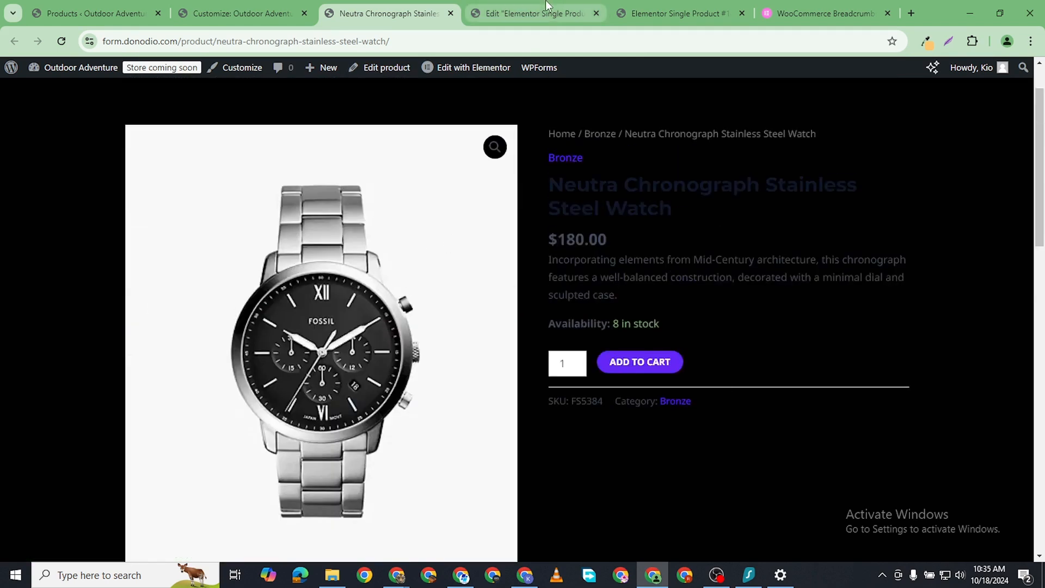
{"action": "left_click", "coordinate": [577, 8]}
{"action": "left_click", "coordinate": [648, 6]}
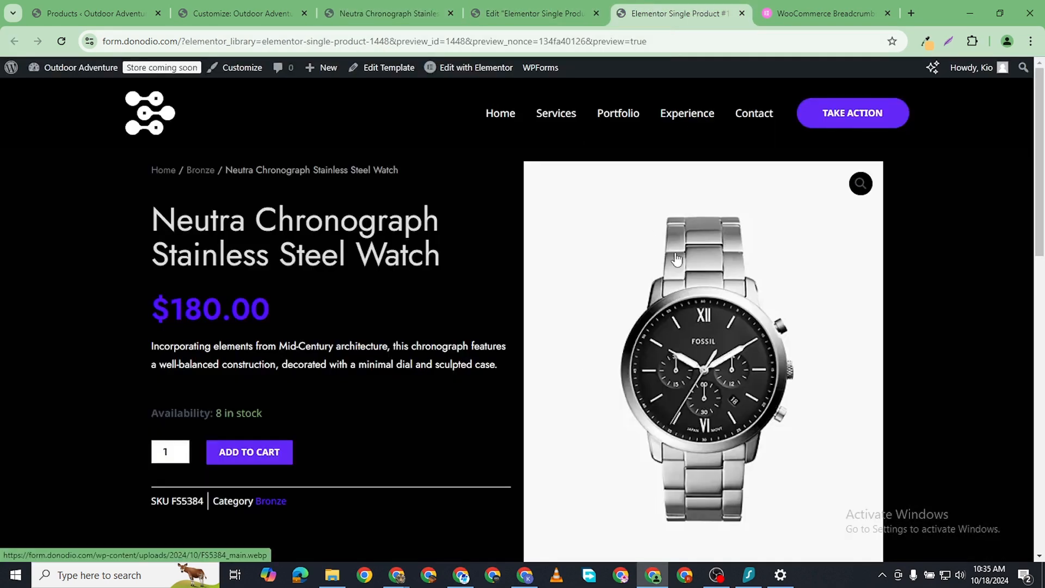
{"action": "scroll", "coordinate": [676, 261], "scroll_direction": "down", "scroll_amount": 3}
{"action": "scroll", "coordinate": [566, 255], "scroll_direction": "up", "scroll_amount": 3}
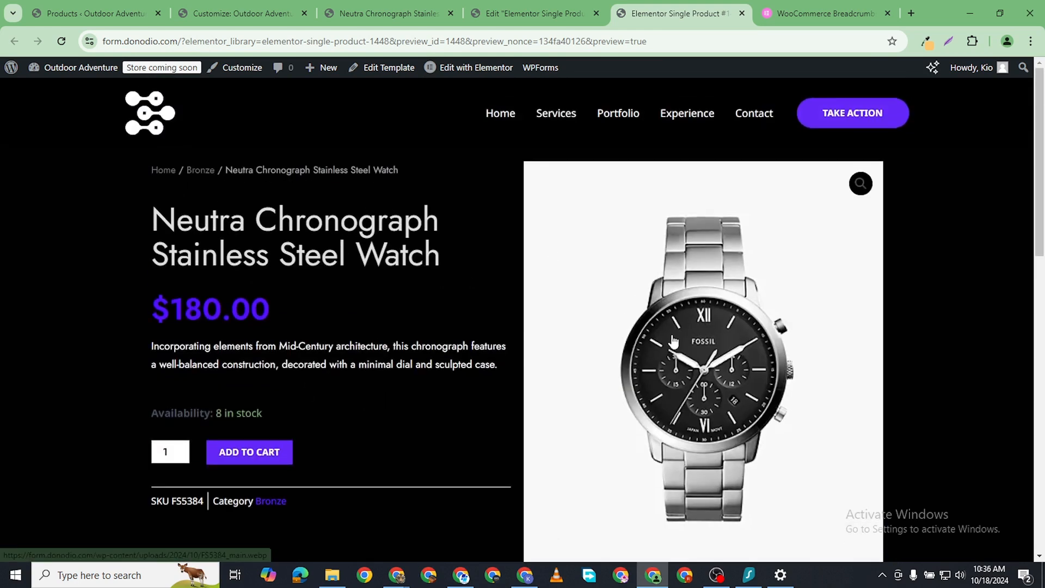
{"action": "scroll", "coordinate": [680, 326], "scroll_direction": "down", "scroll_amount": 3}
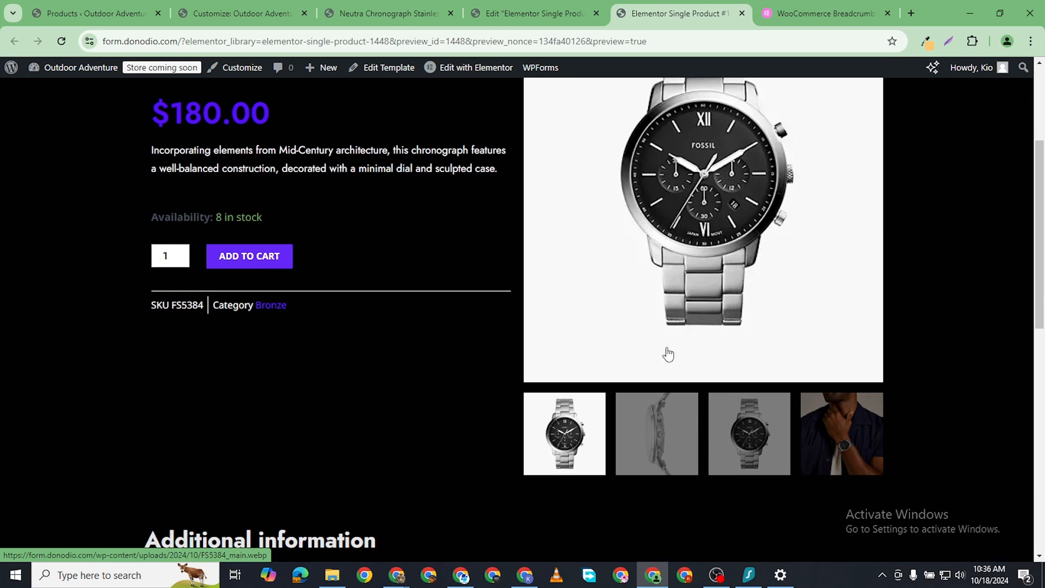